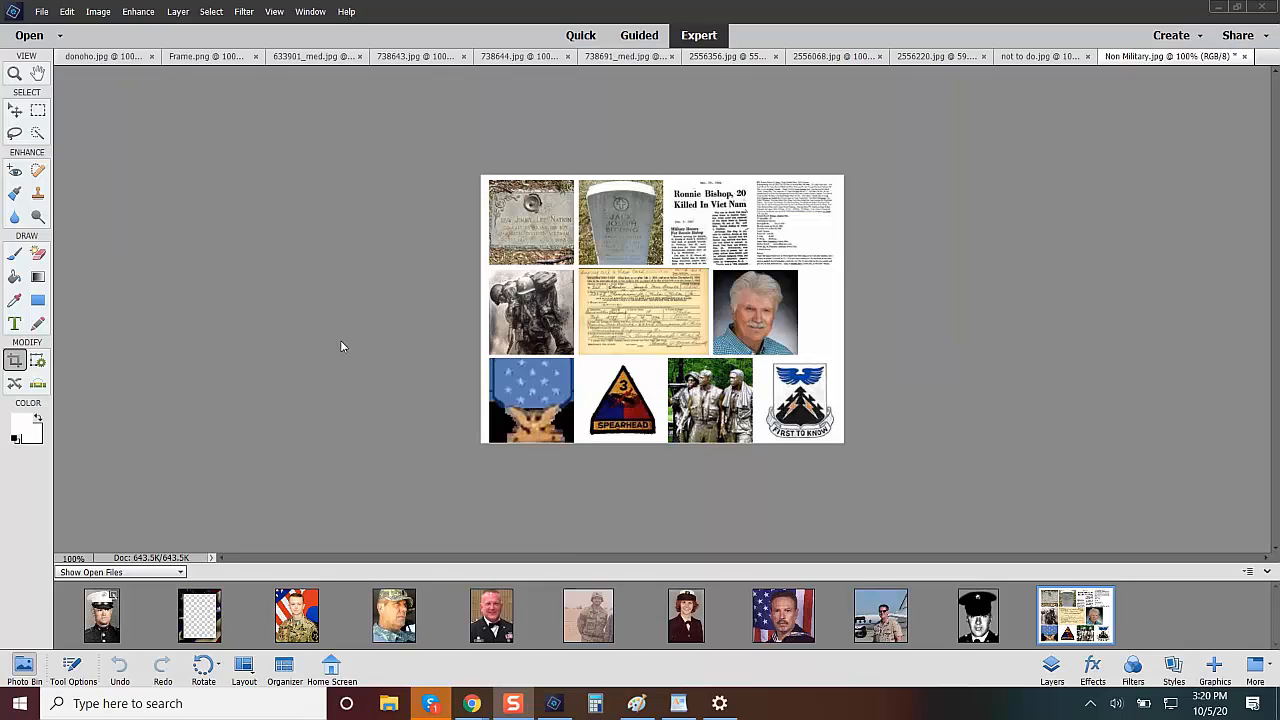
Crop the 633901_med.jpg portrait using the third crop suggestion, with the crop area shifted slightly downward.
left_click(292, 624)
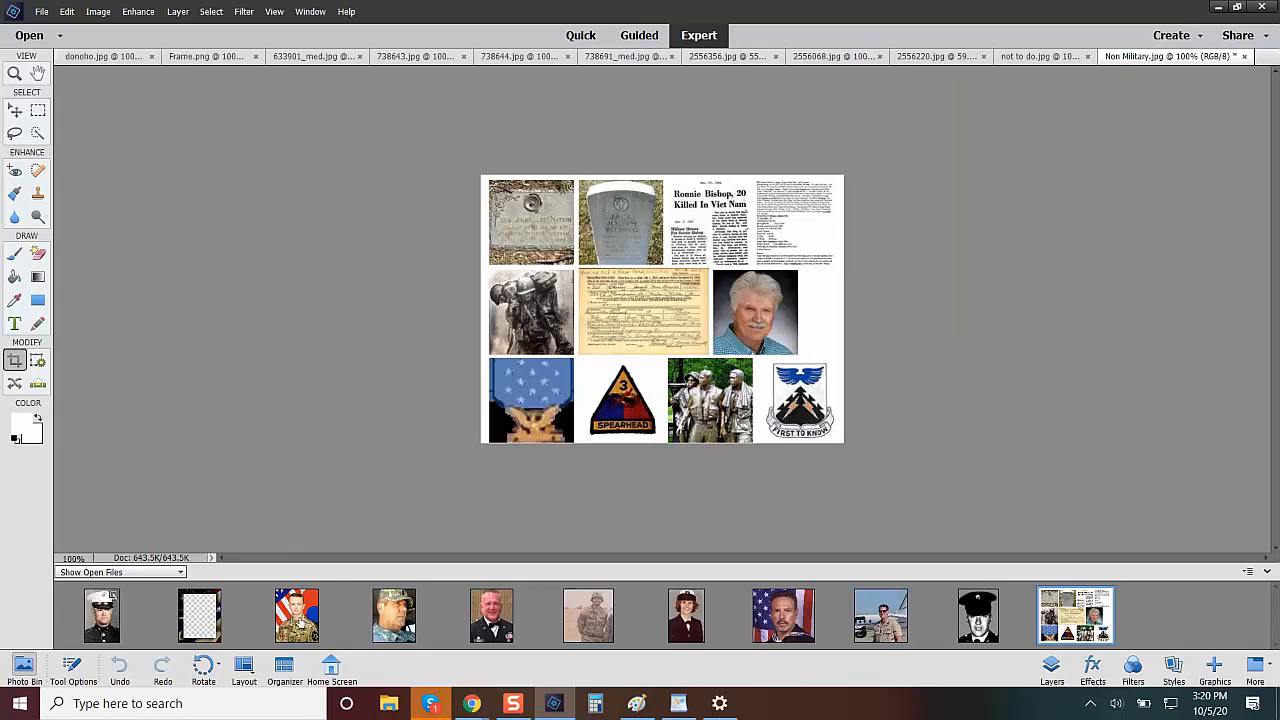
left_click(300, 624)
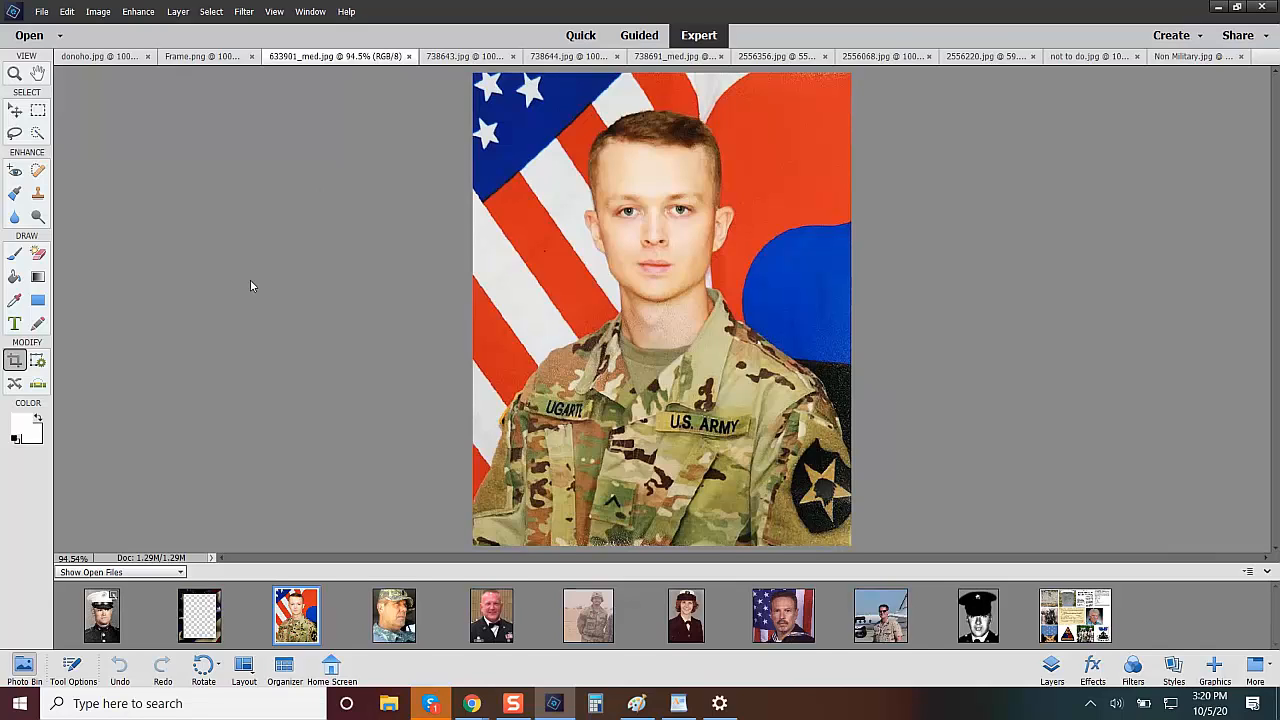
left_click(14, 323)
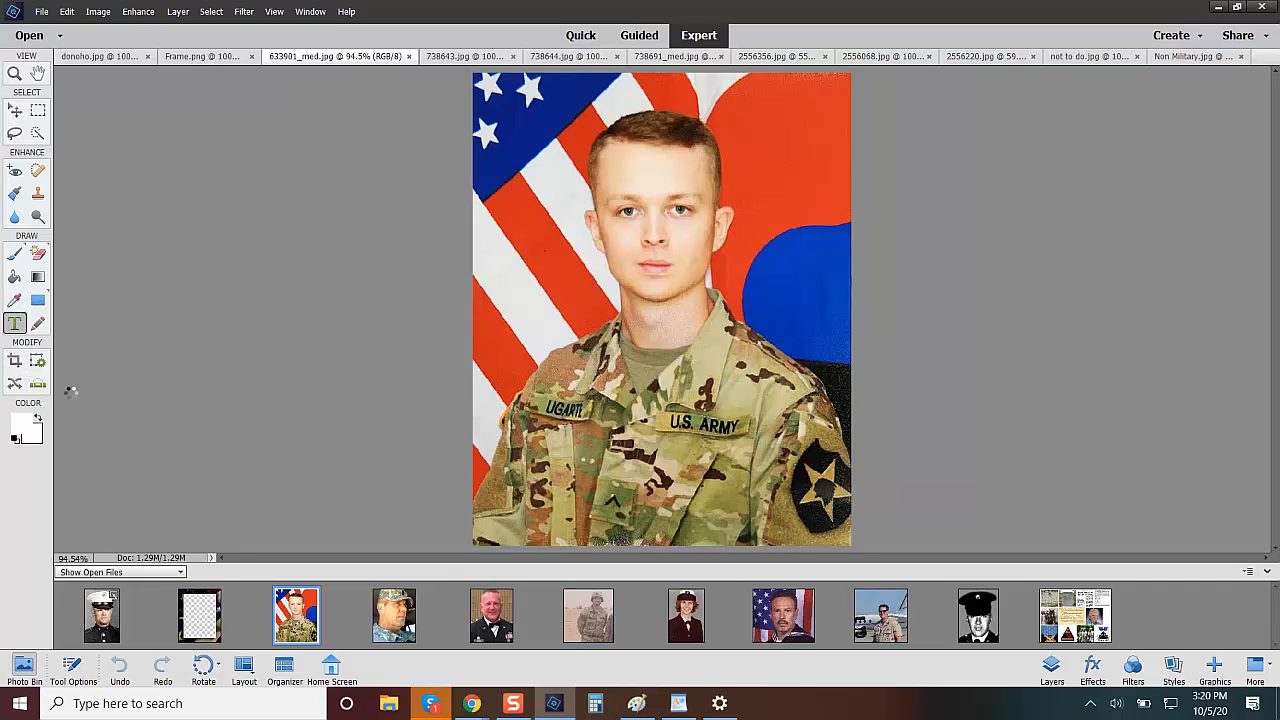
left_click(15, 364)
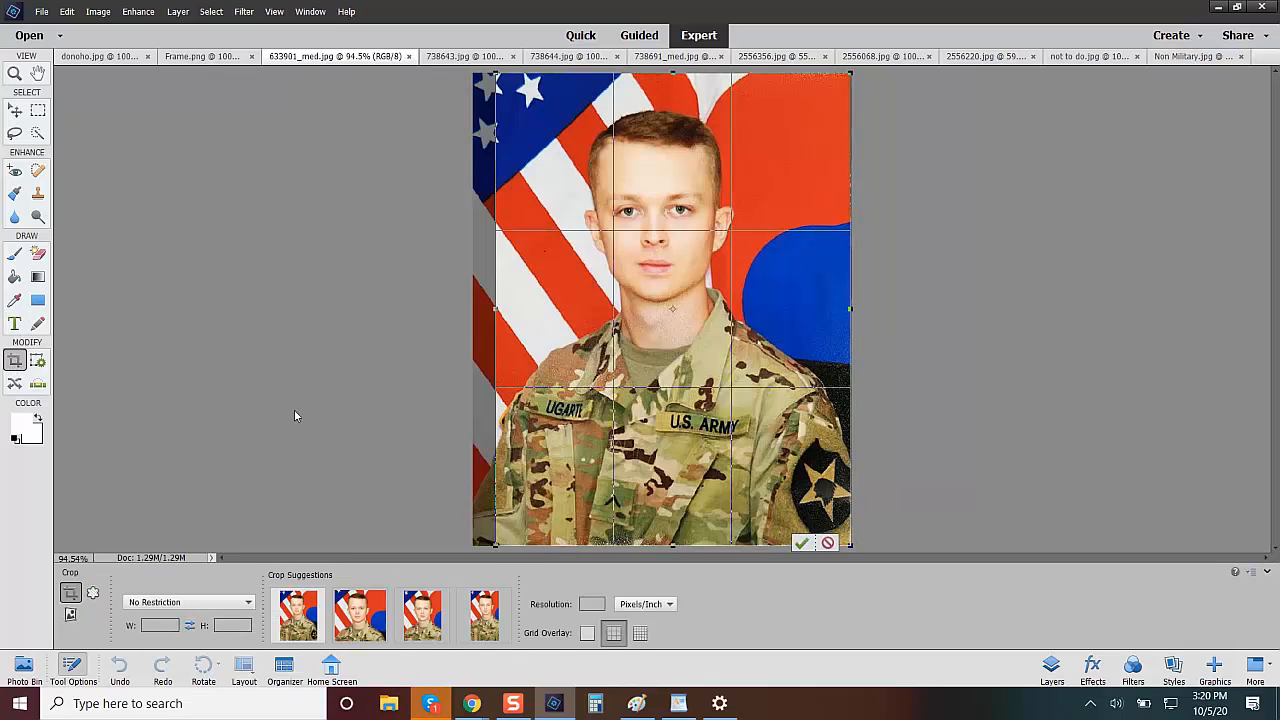
left_click(422, 615)
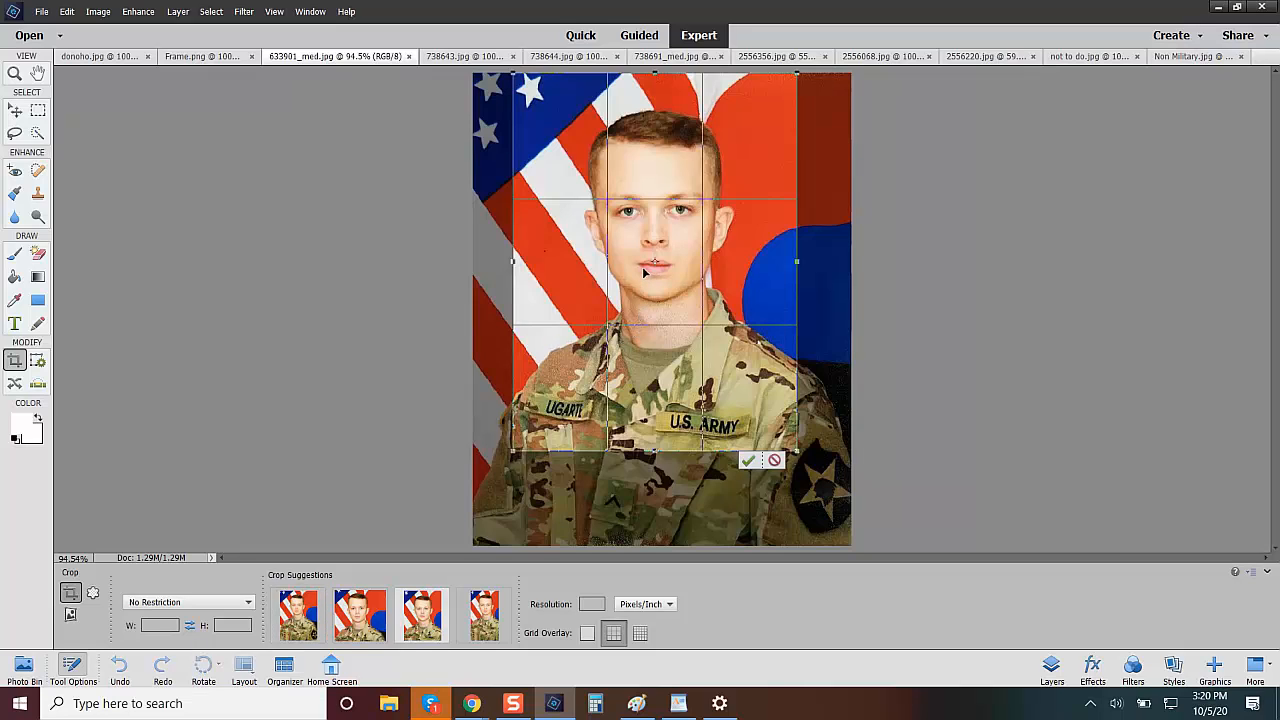
left_click_drag(647, 272, 646, 282)
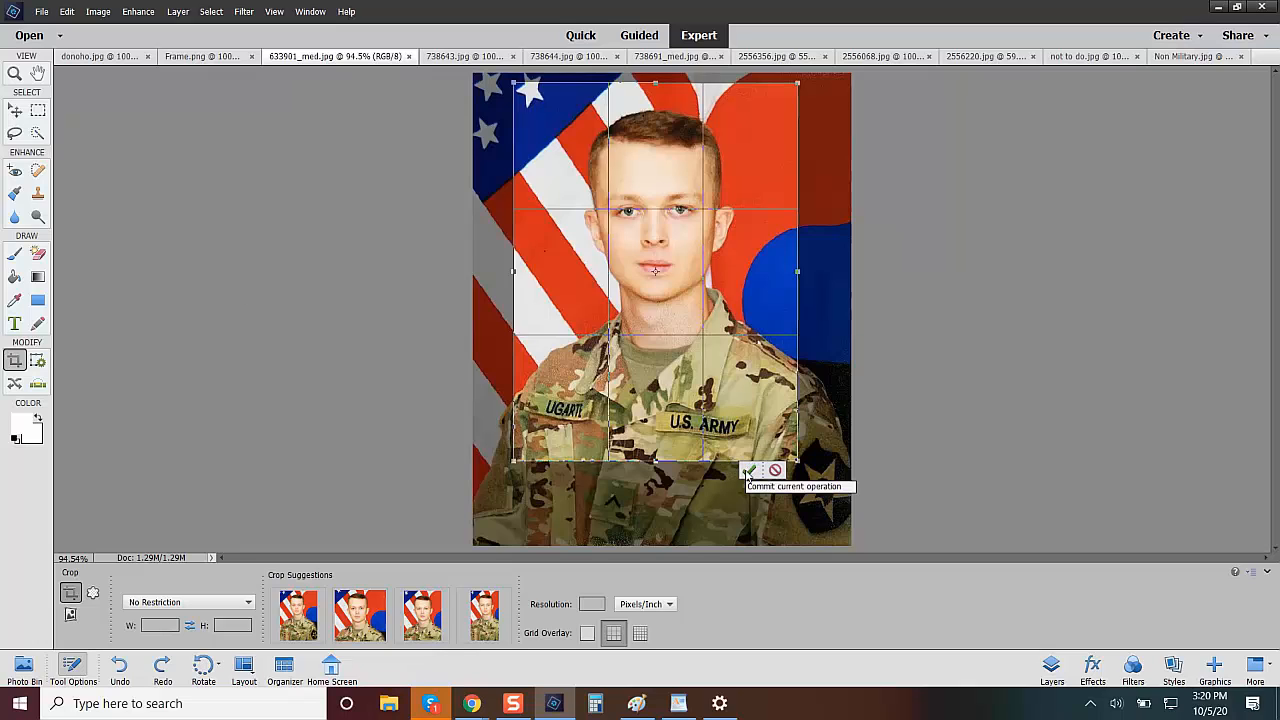
left_click(748, 470)
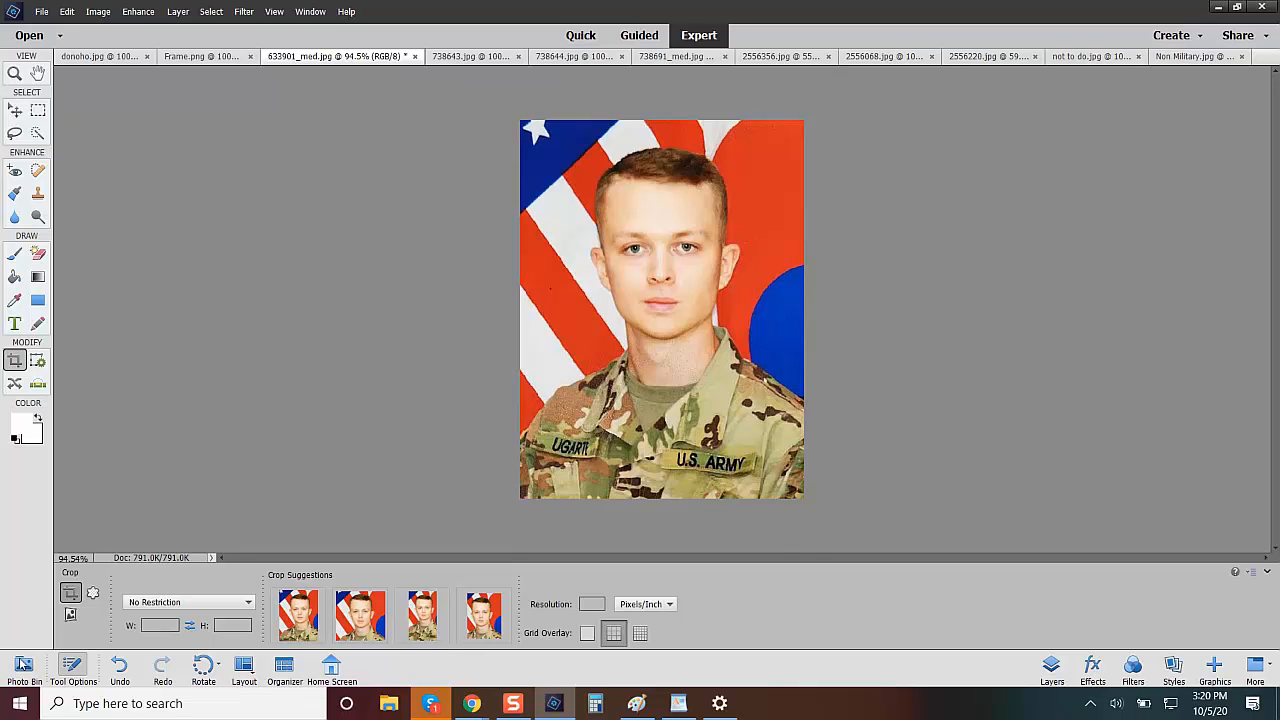
Open the 738643.jpg portrait and apply Auto Color Correction to it, leaving it uncropped.
left_click(22, 664)
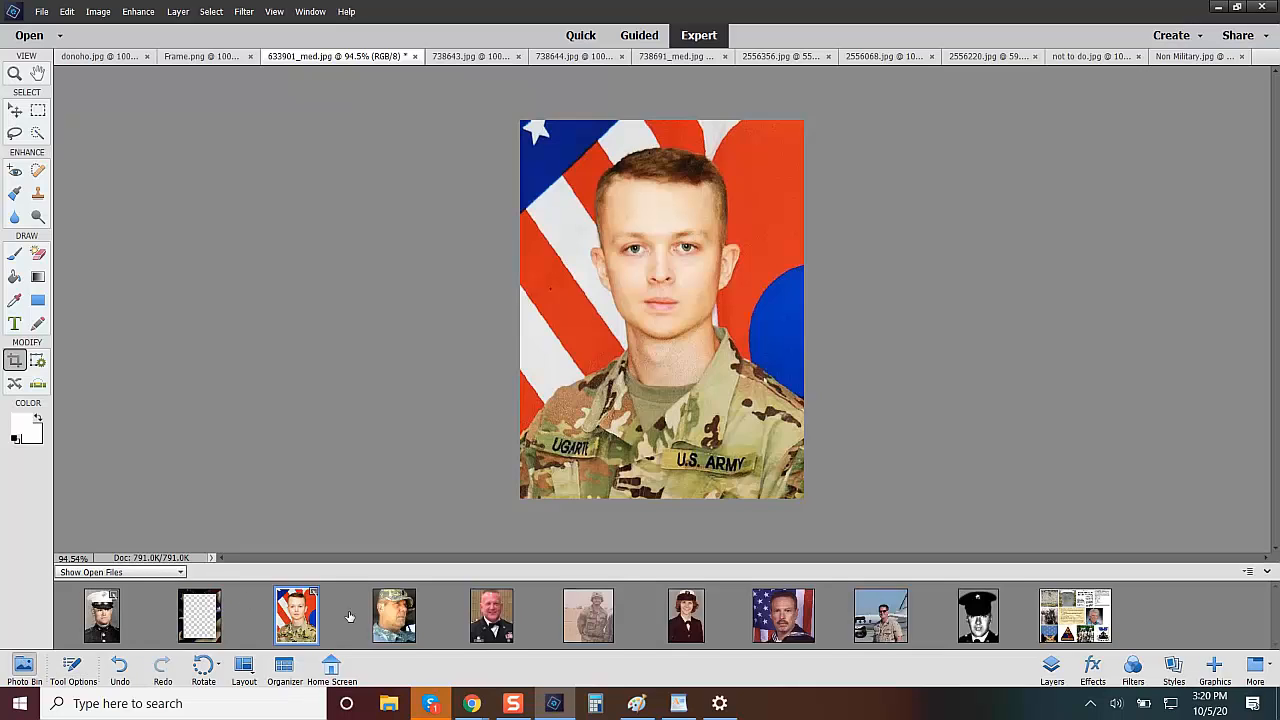
left_click(386, 627)
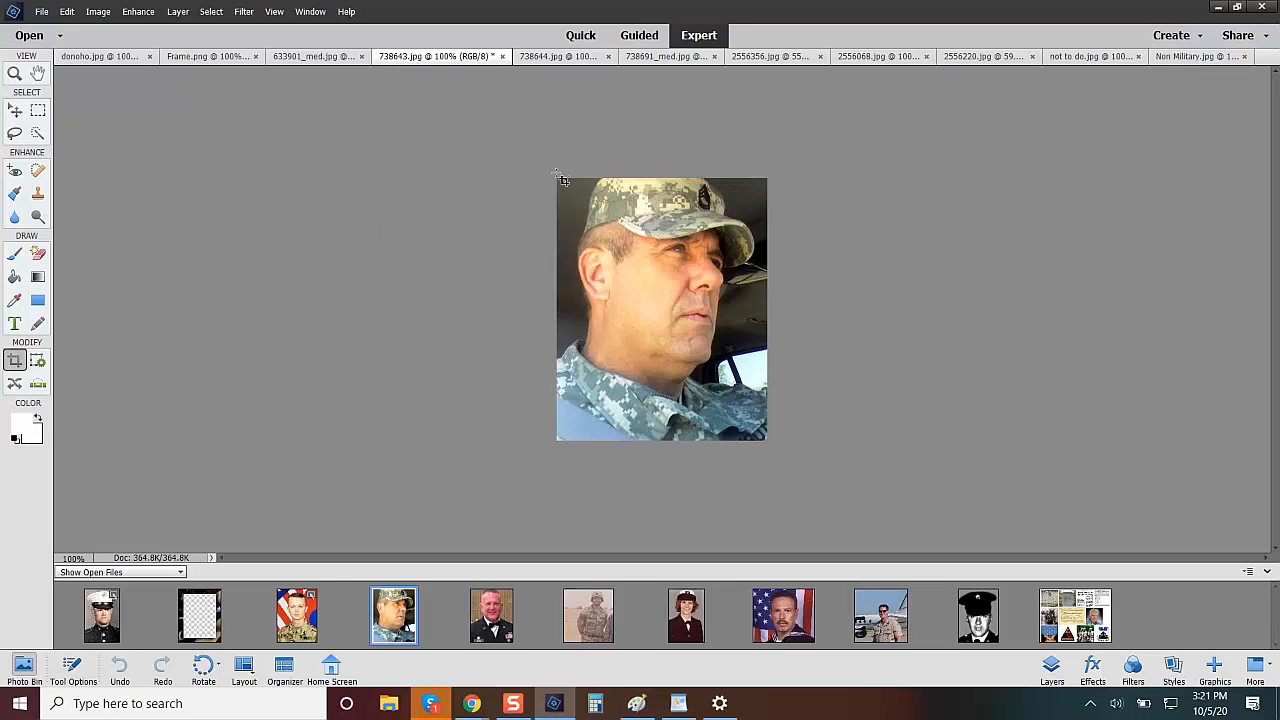
left_click_drag(781, 345, 773, 370)
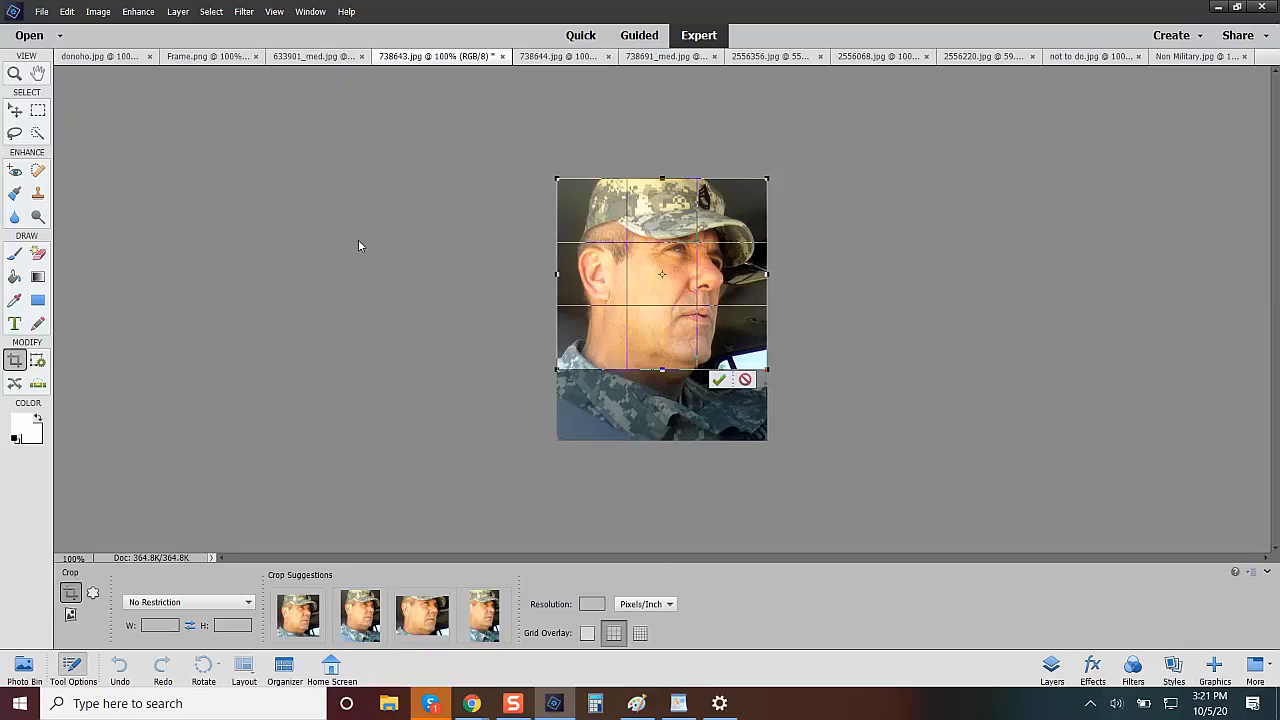
left_click(742, 378)
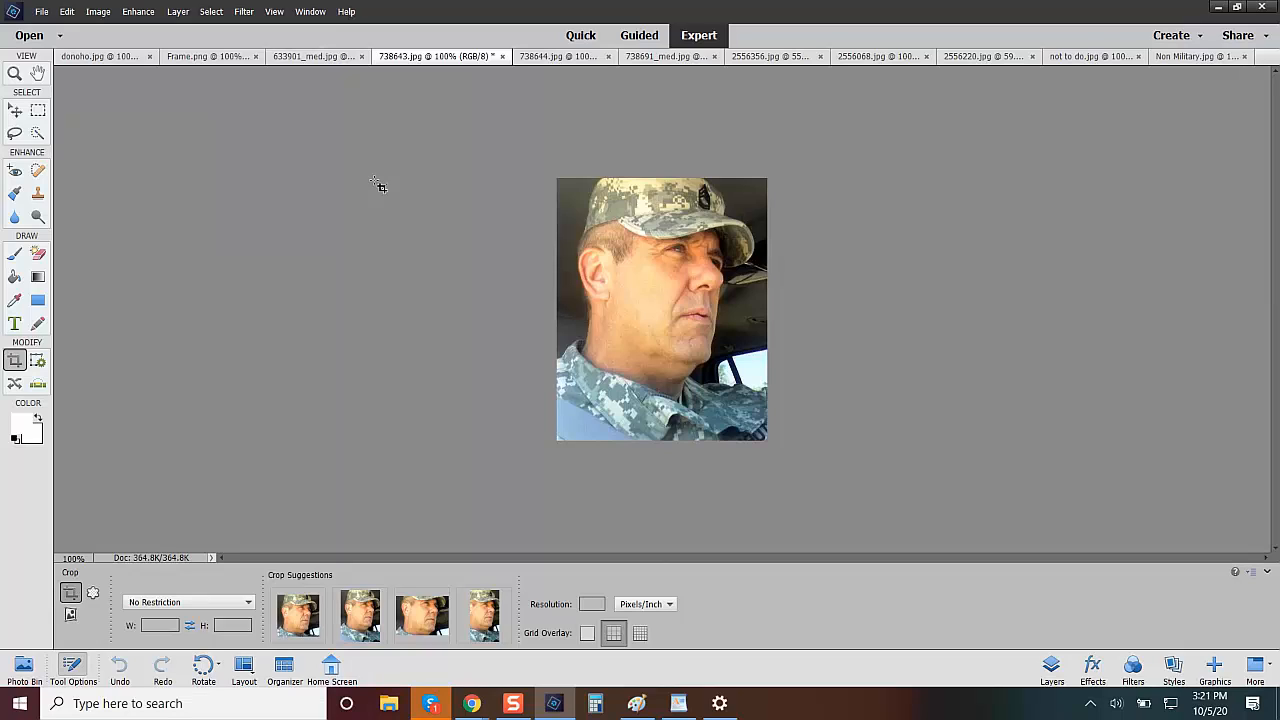
left_click(137, 14)
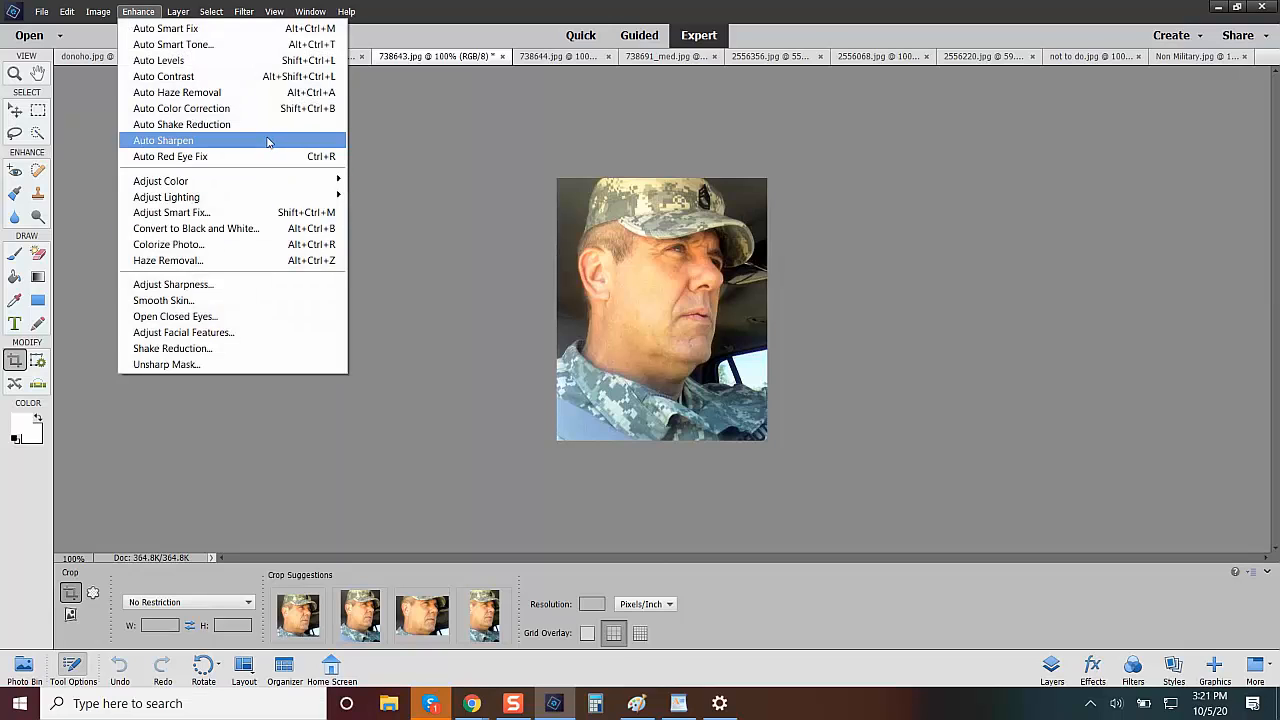
left_click(177, 109)
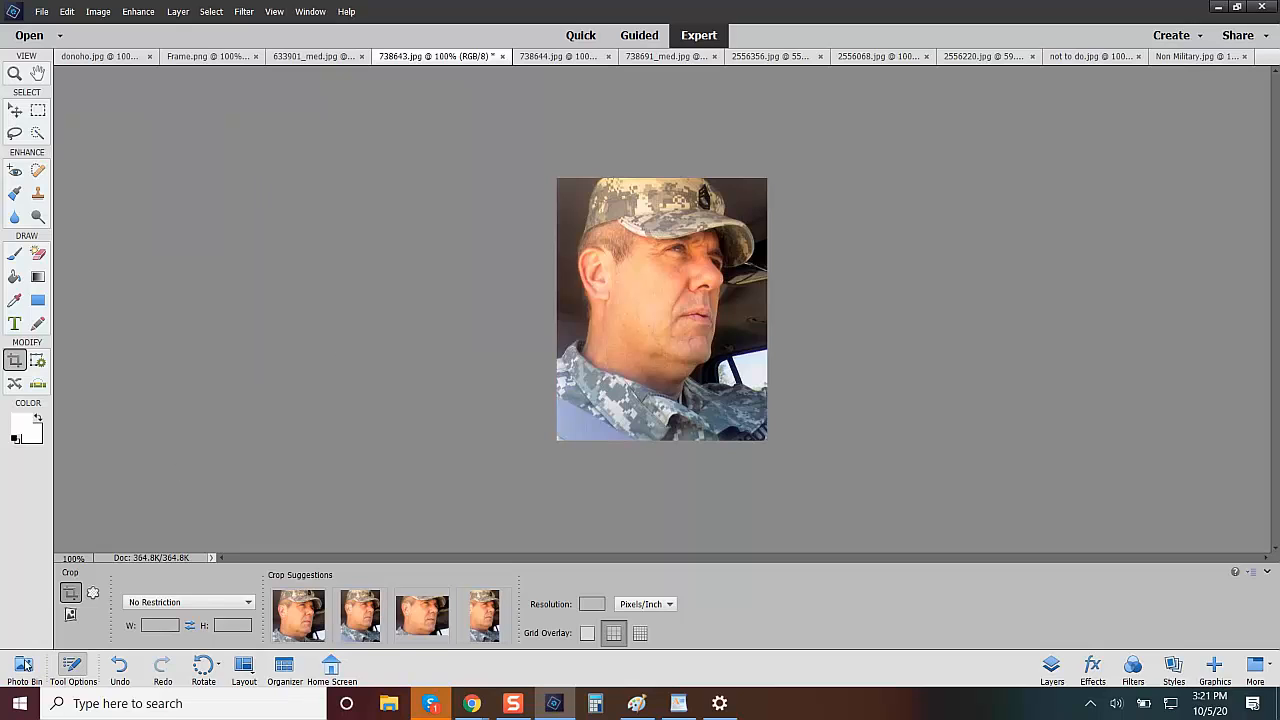
Open Frame.png and place the 738643.jpg photo into it as a new layer.
left_click(23, 668)
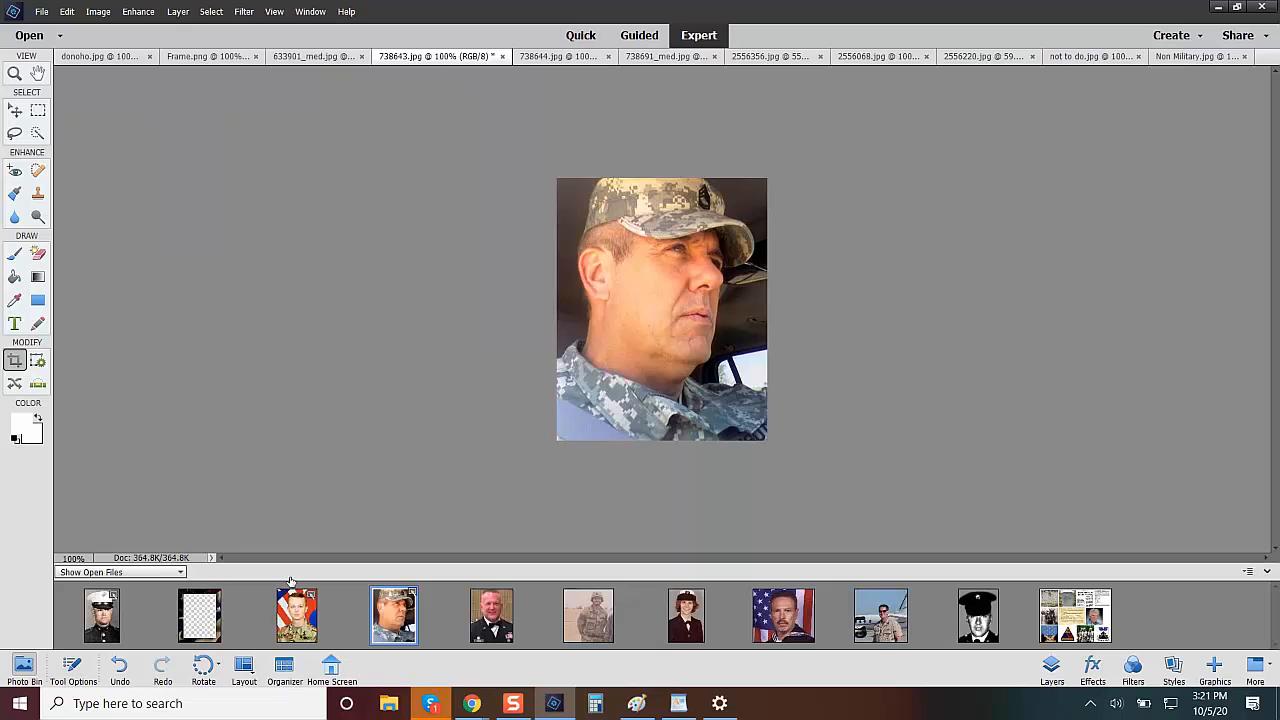
left_click(200, 615)
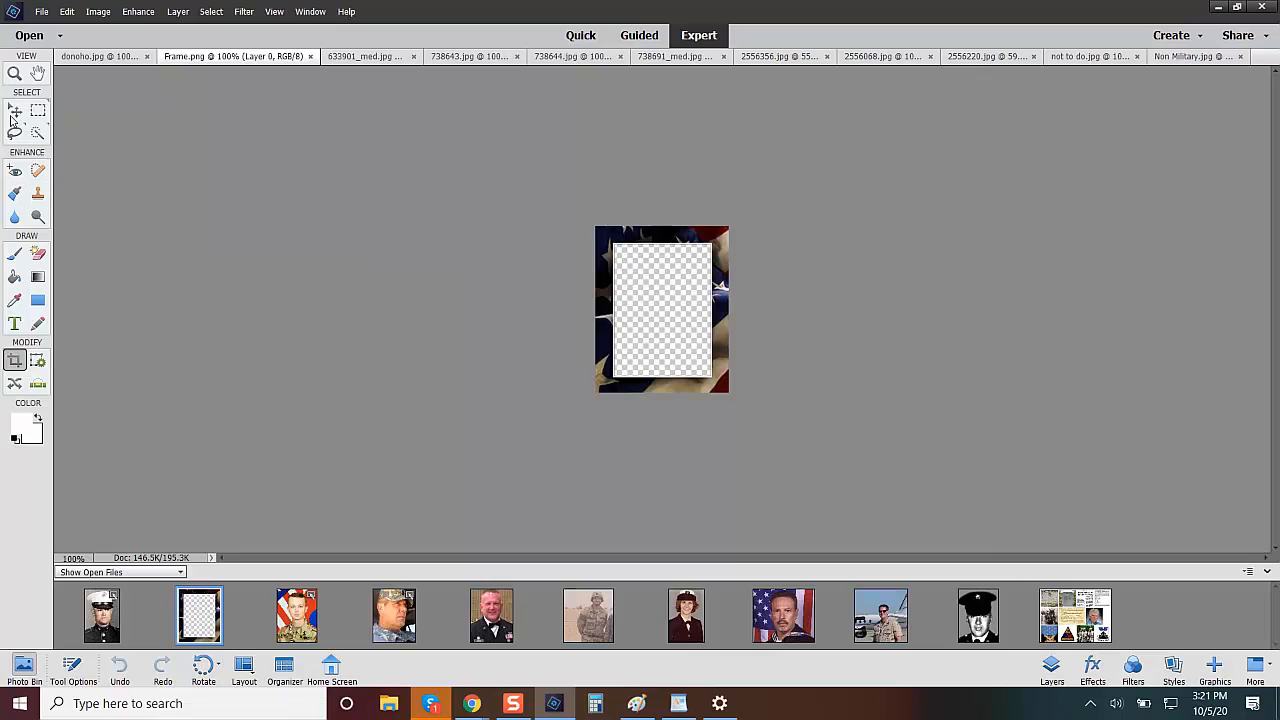
left_click(15, 112)
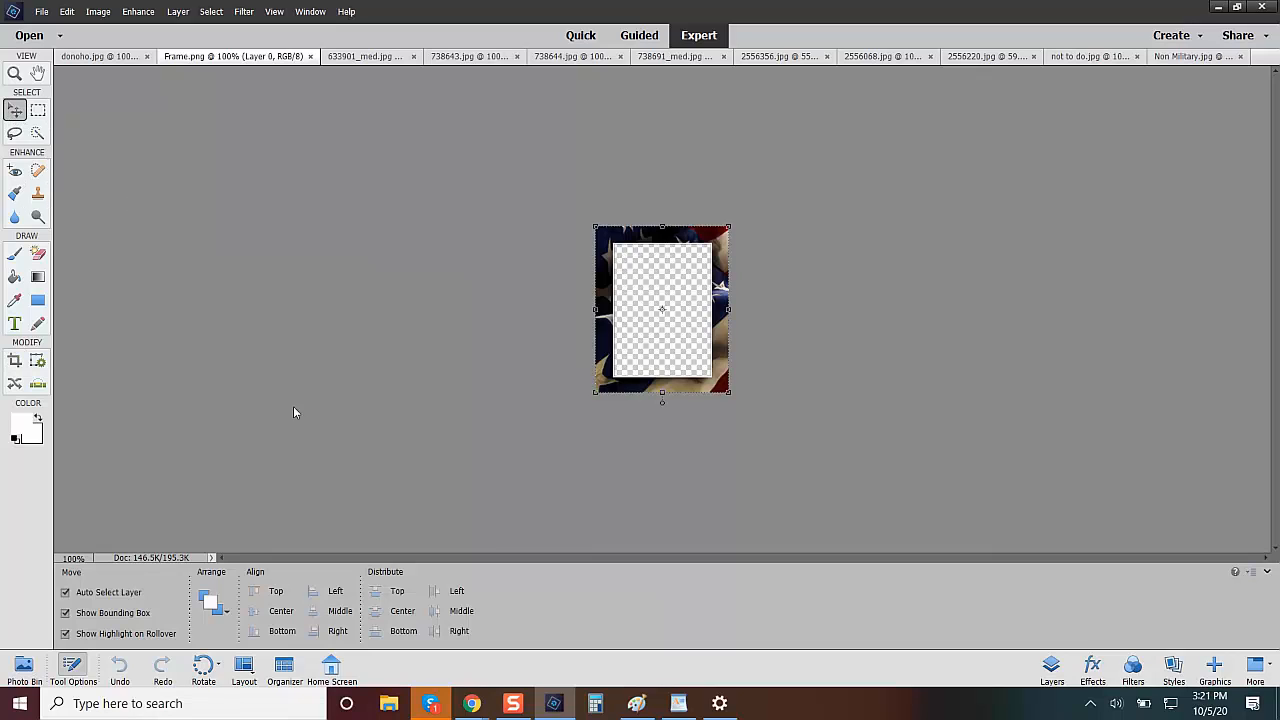
left_click(24, 668)
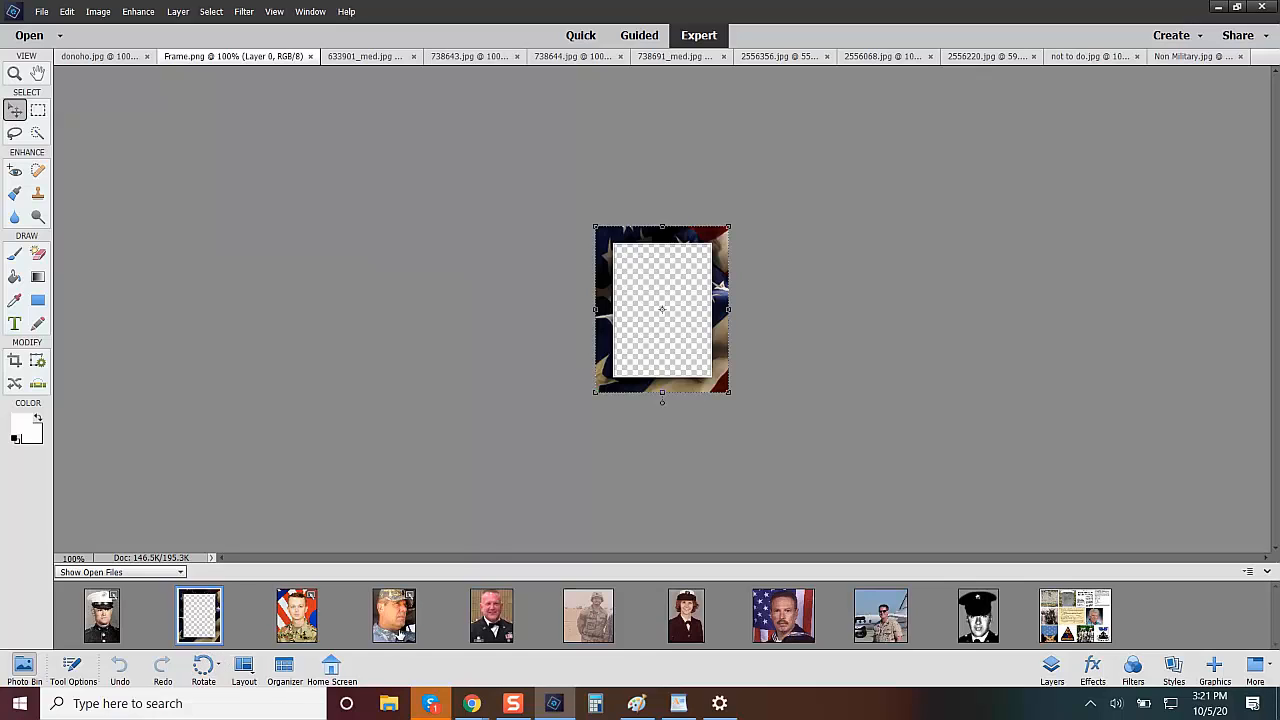
left_click_drag(395, 636, 660, 330)
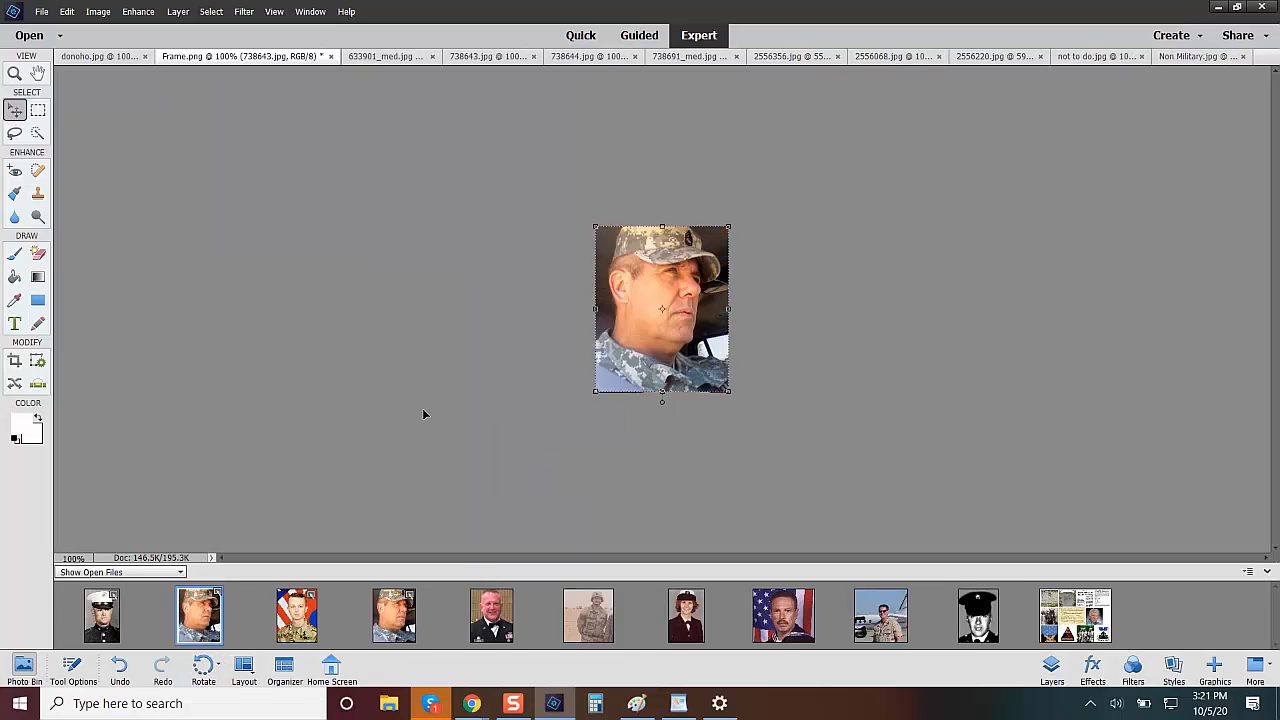
Show the layer stack and move the frame's Layer 0 above the 738643.jpg photo layer.
left_click(1050, 668)
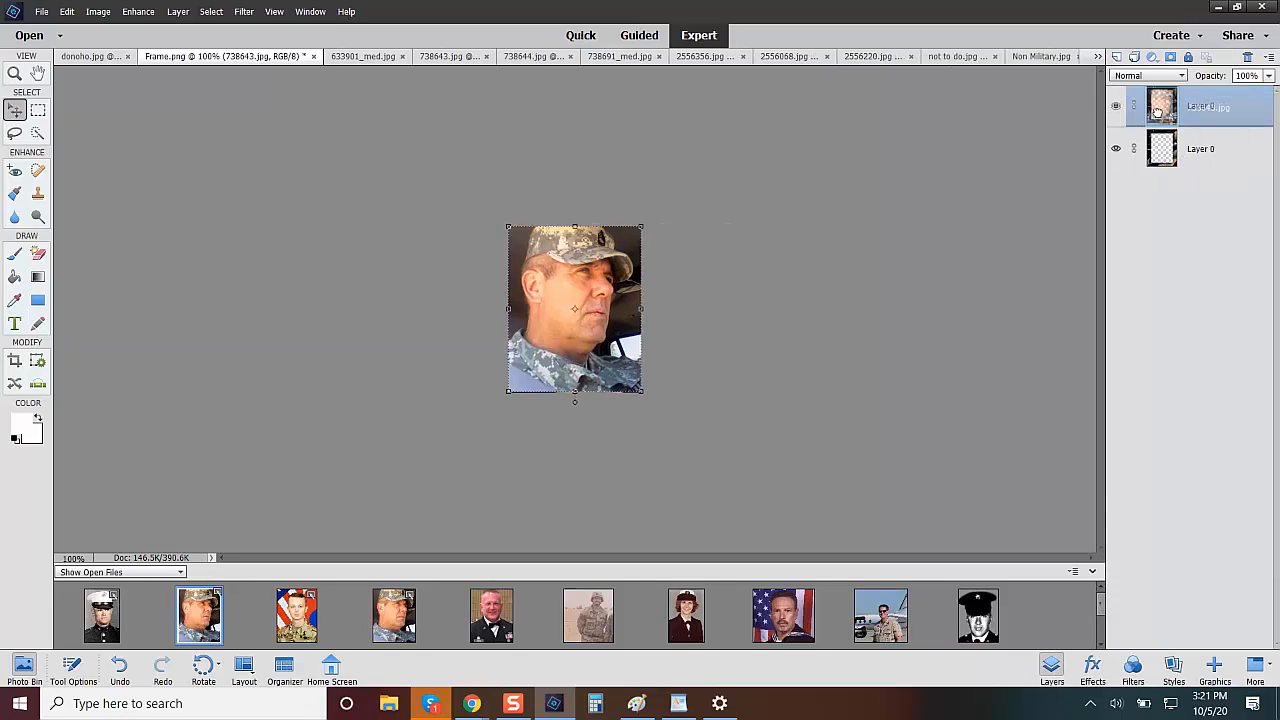
left_click(1165, 150)
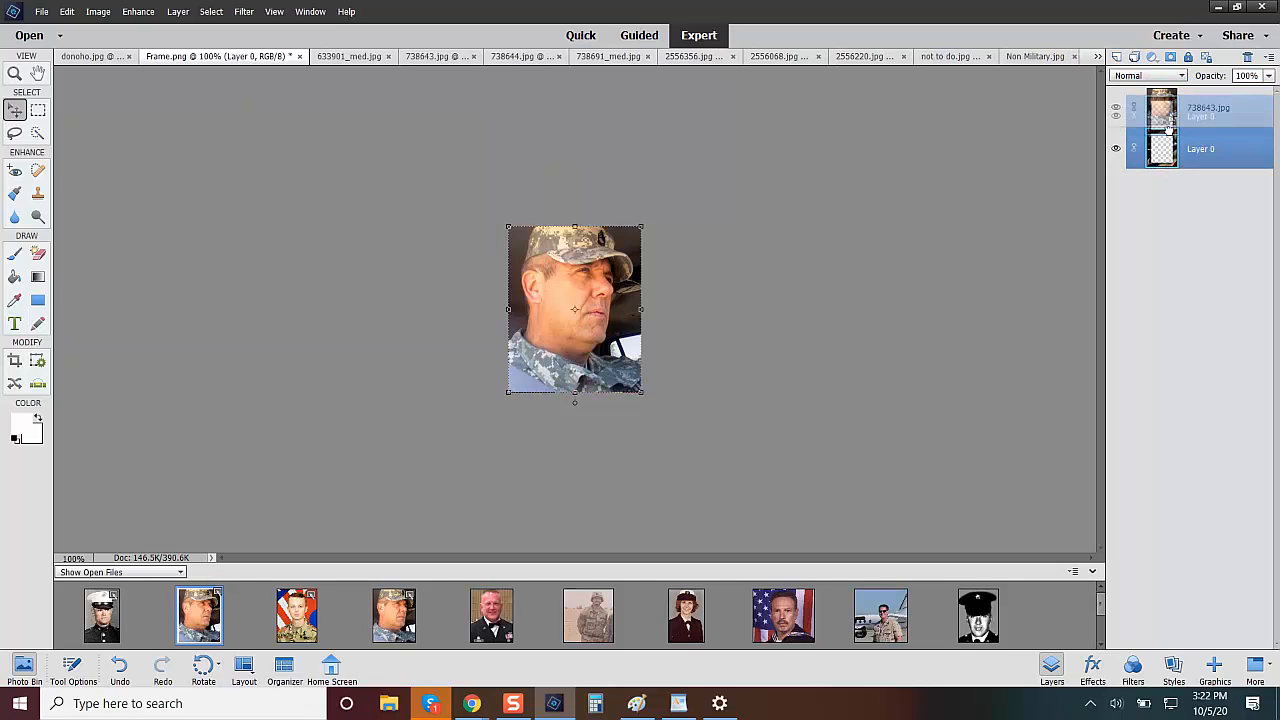
left_click_drag(1173, 150, 1168, 100)
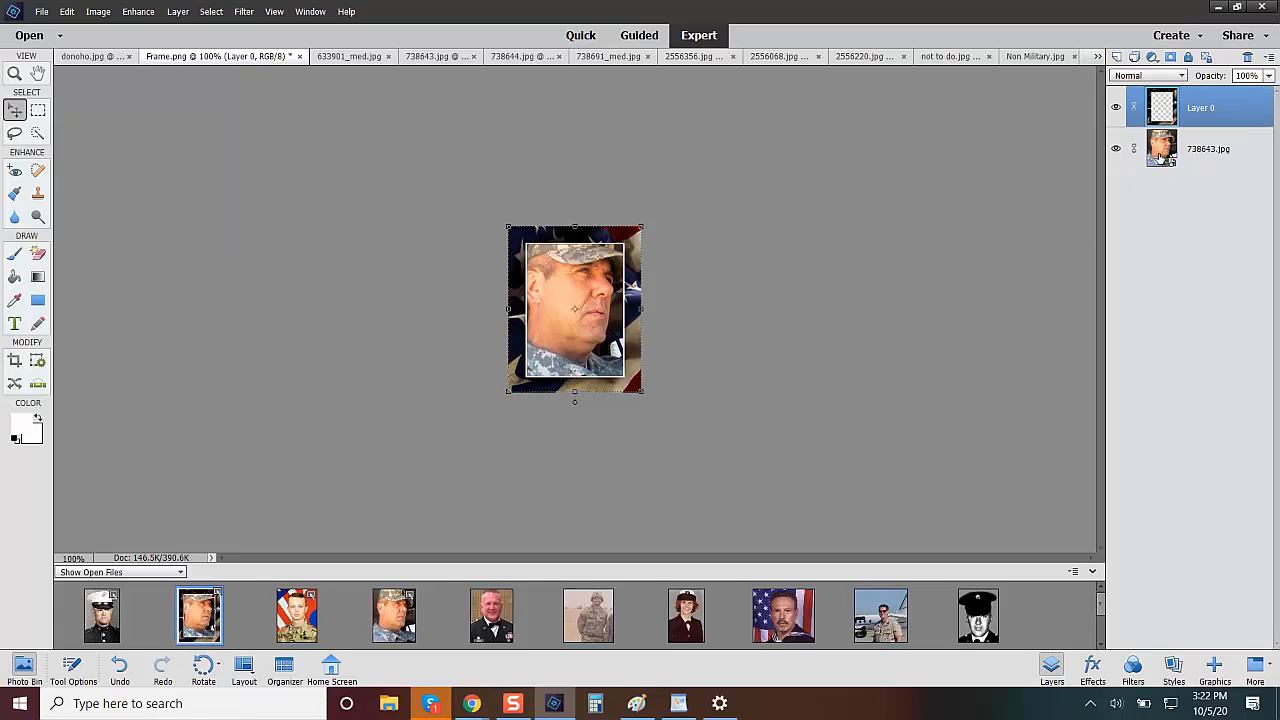
Scale the 738643.jpg photo layer proportionally to about 84% so it fits centred behind the frame opening.
left_click(1160, 153)
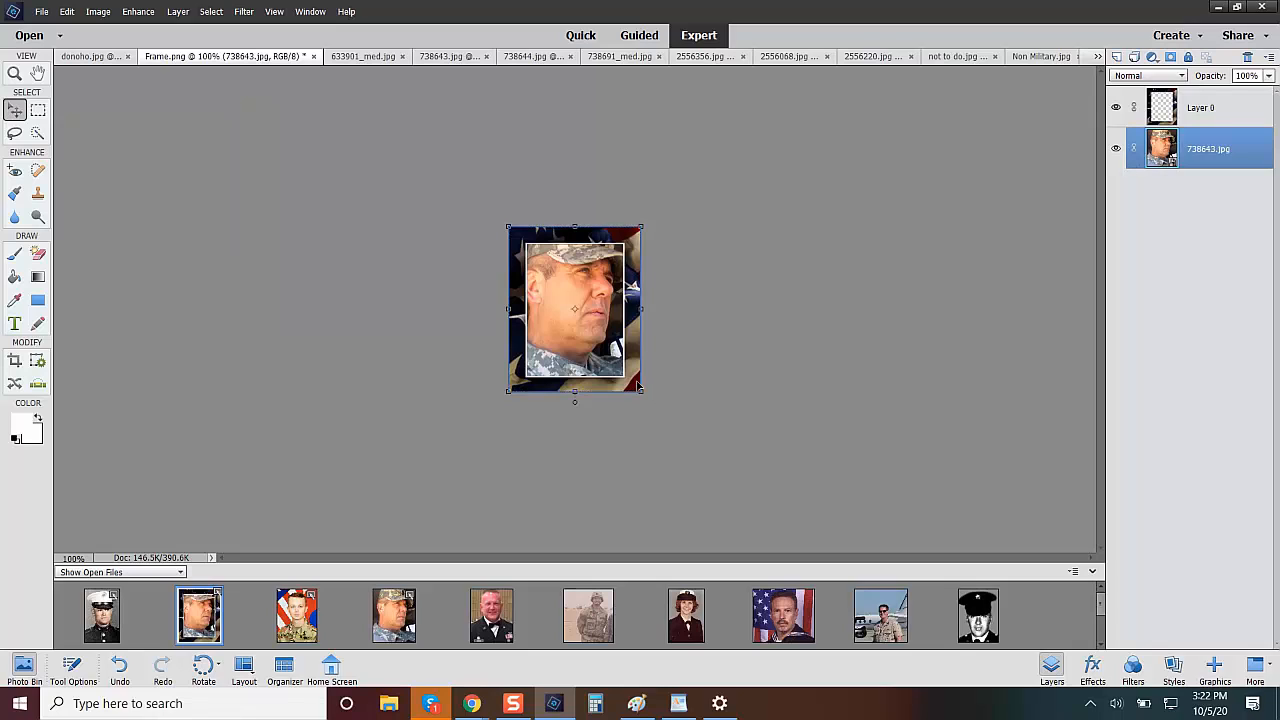
left_click_drag(641, 393, 630, 377)
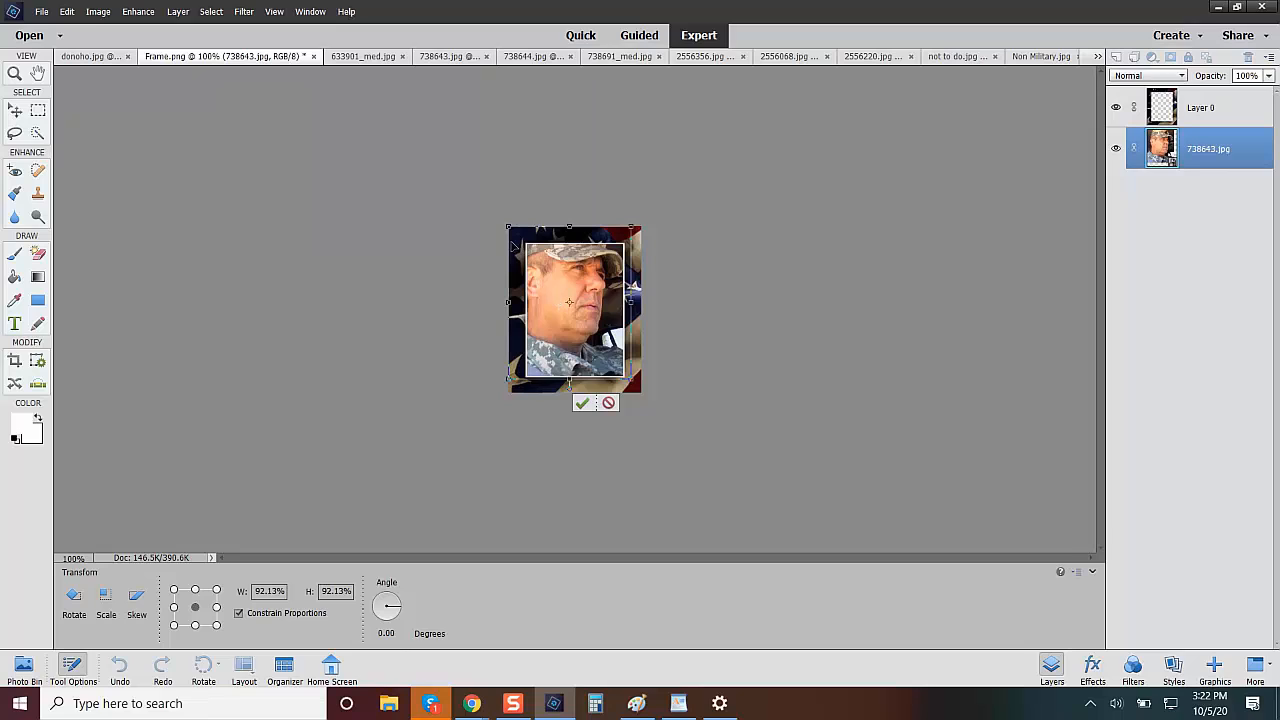
left_click_drag(508, 228, 521, 239)
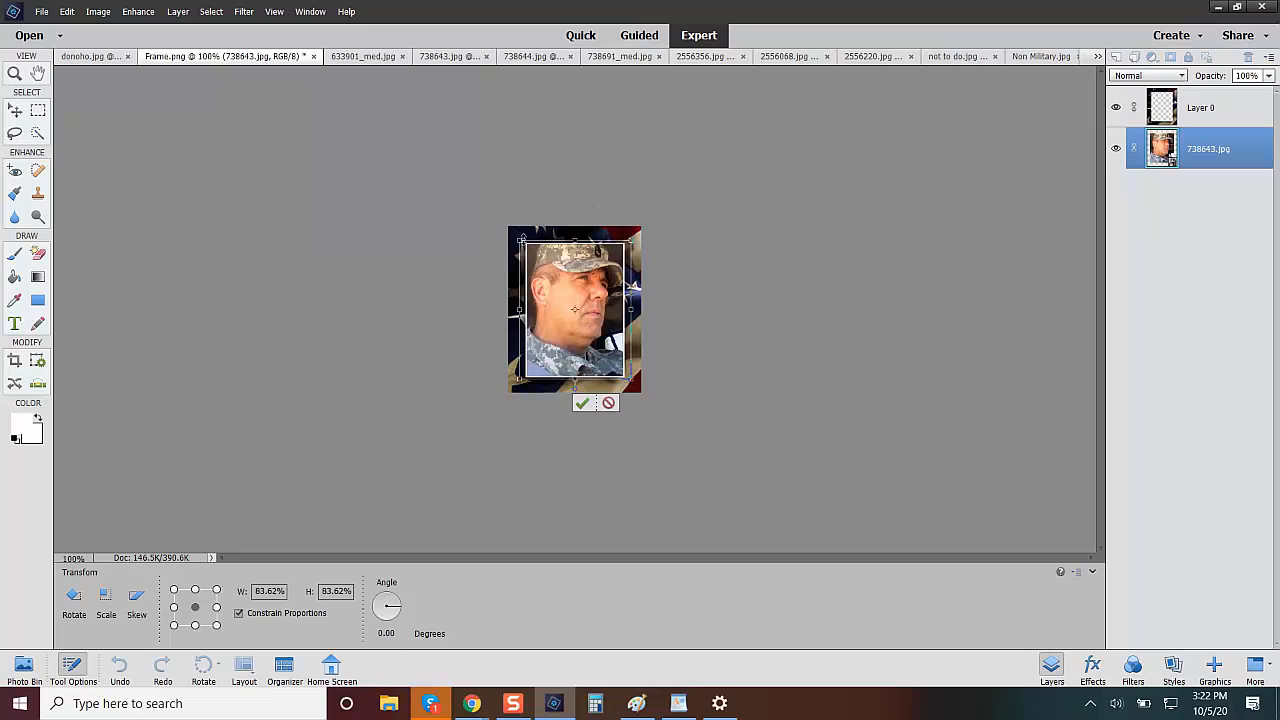
left_click(582, 404)
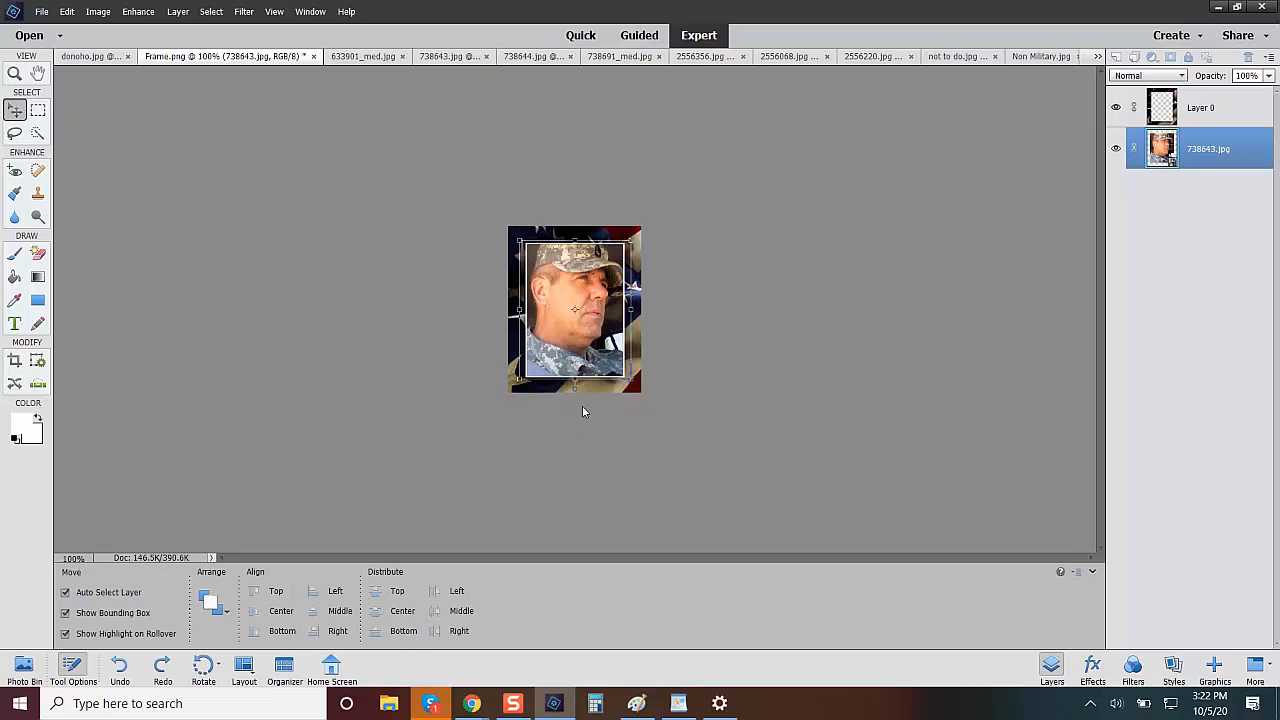
Save the framed portrait as a PNG copy named Test in the 1 Profile Pics folder, with Smallest / Slow compression and no interlacing.
left_click(40, 12)
left_click(90, 163)
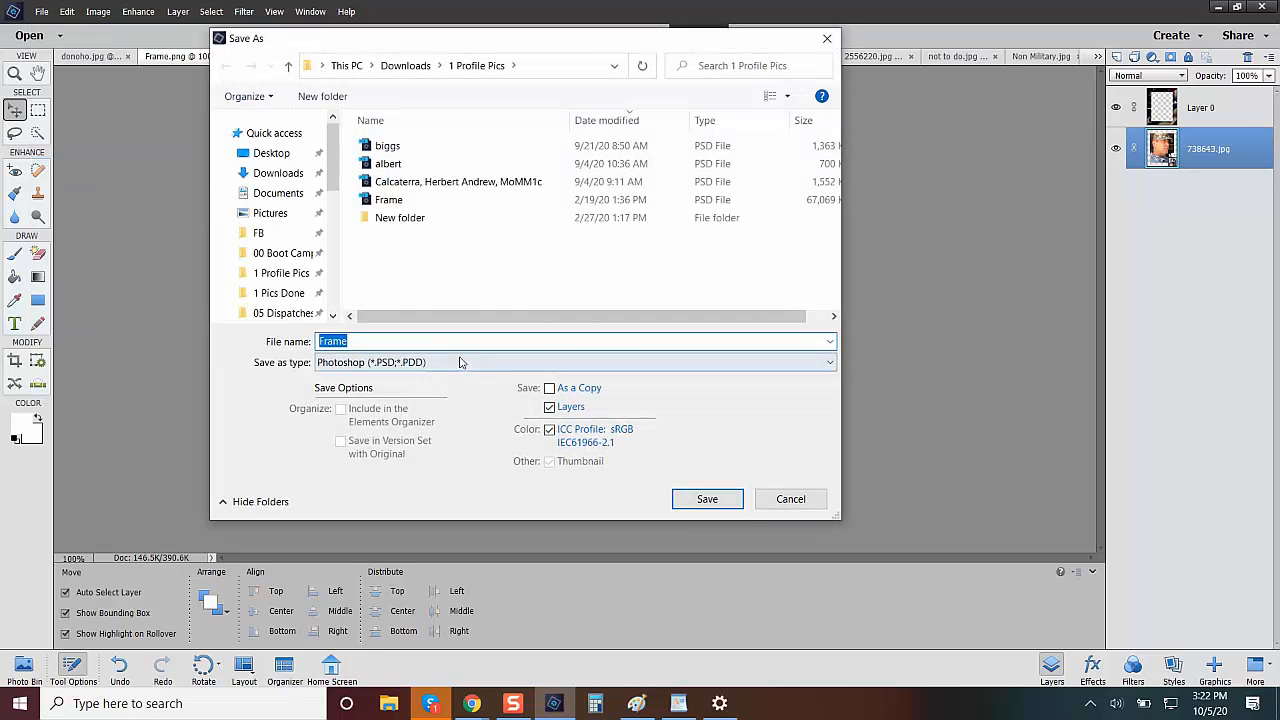
left_click(461, 363)
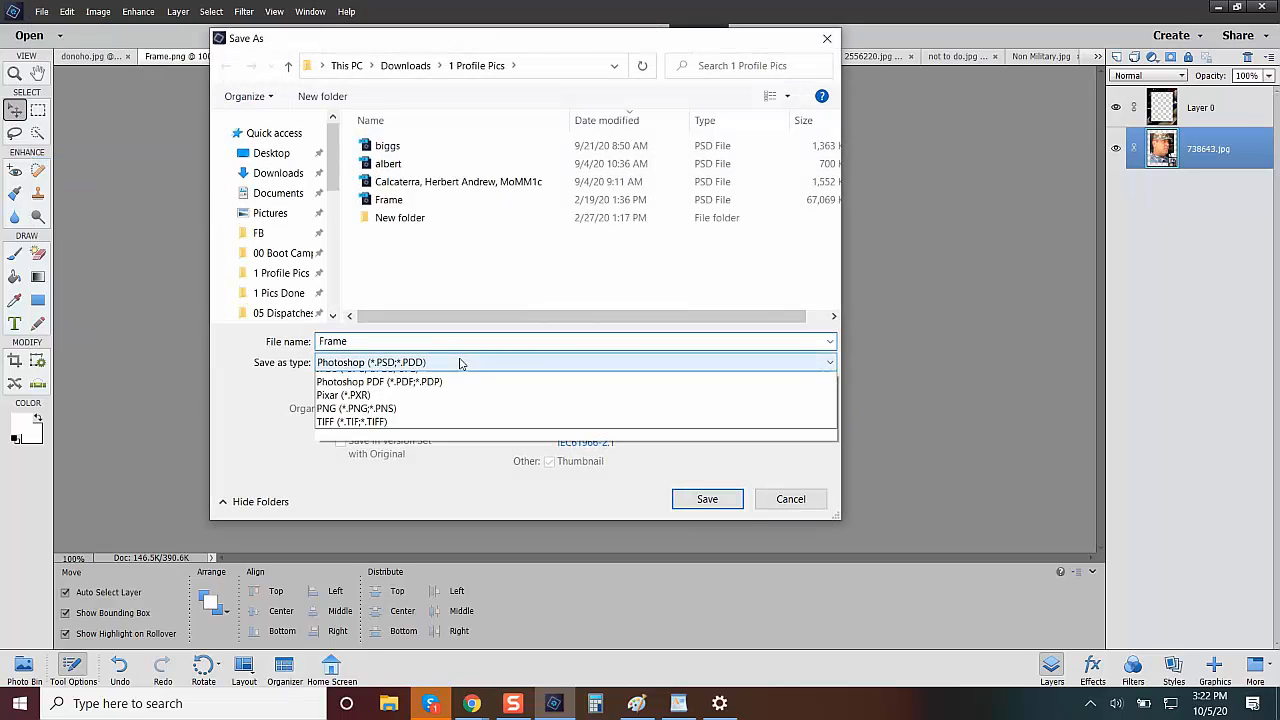
left_click(435, 474)
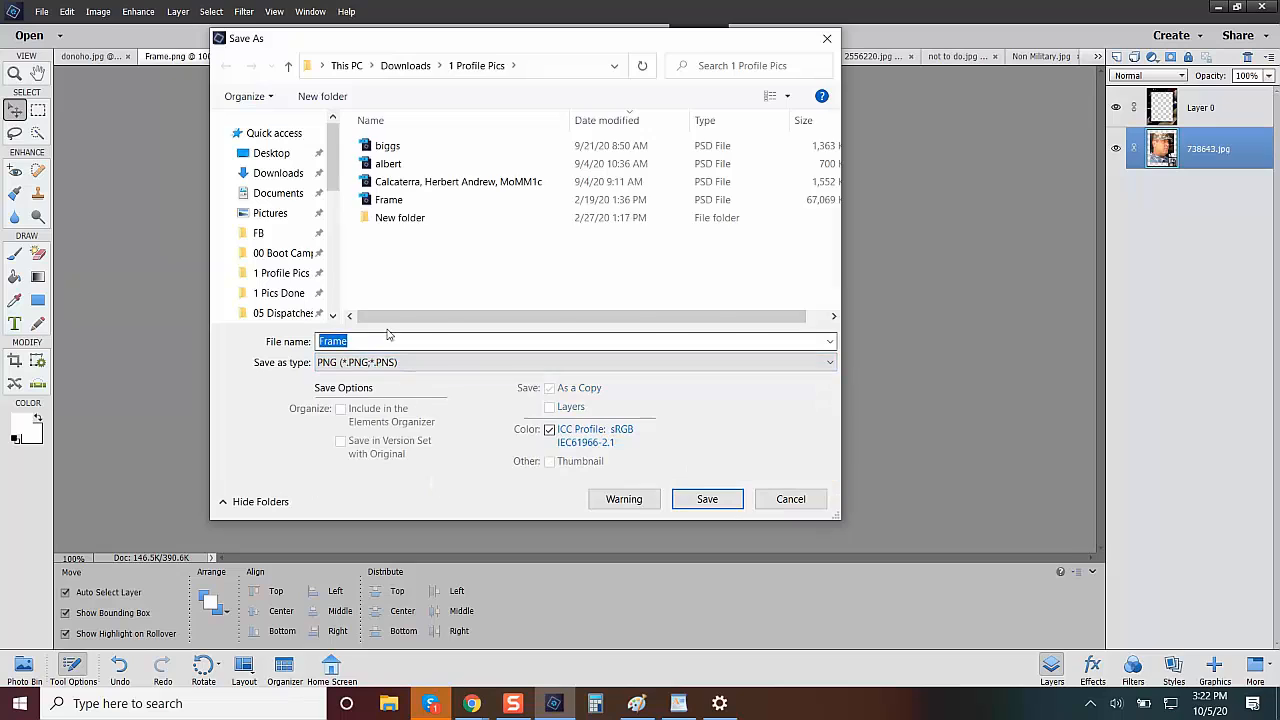
left_click(370, 341)
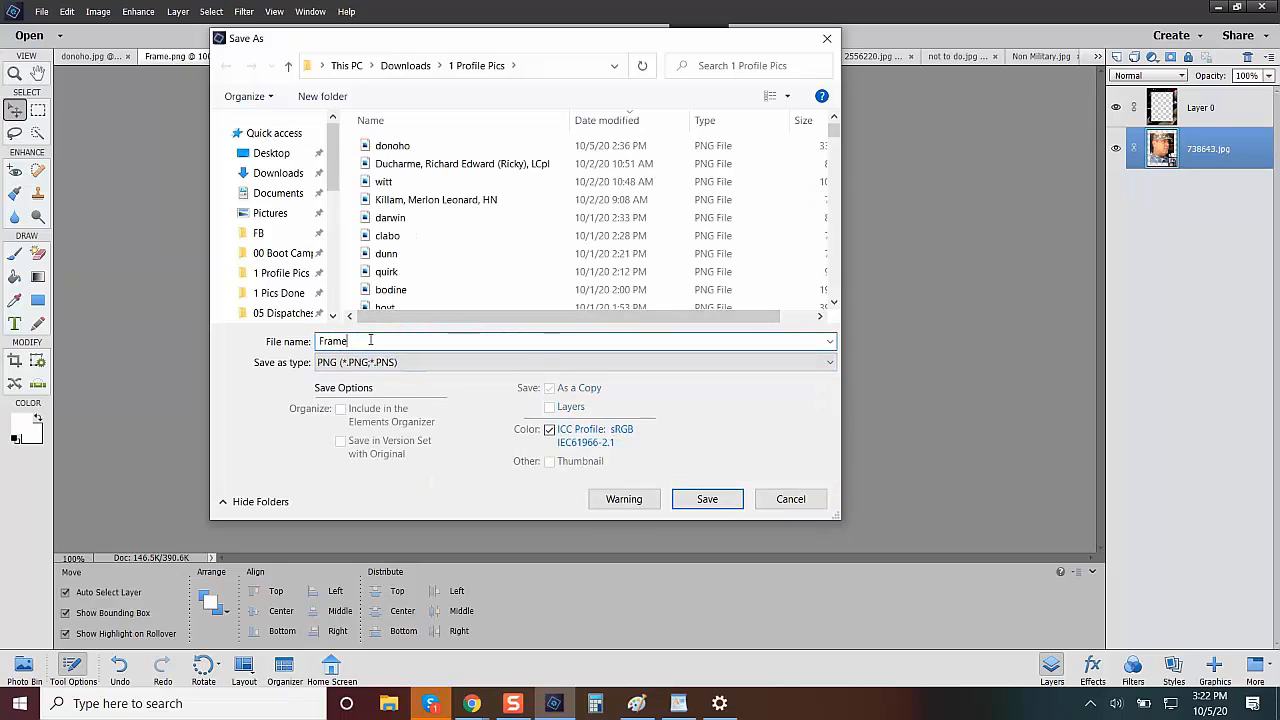
key("BackSpace")
key("BackSpace")
key("BackSpace")
key("BackSpace")
key("BackSpace")
type("Test")
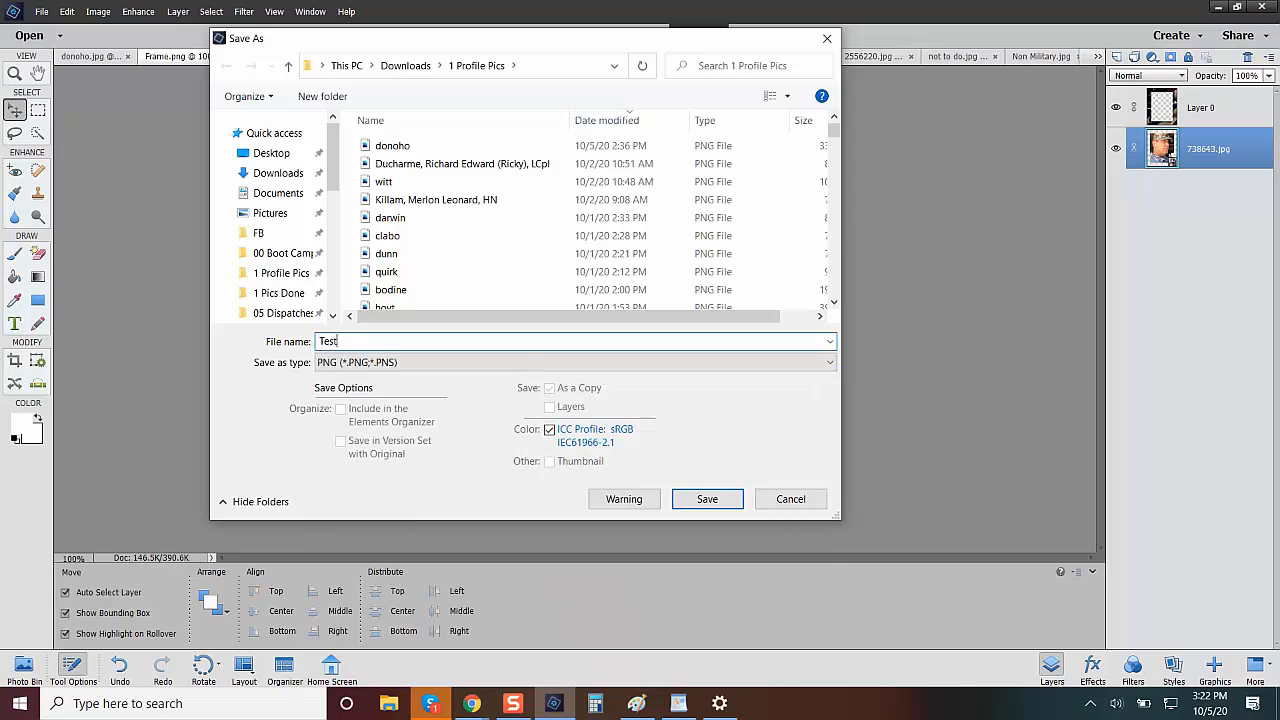
left_click(725, 500)
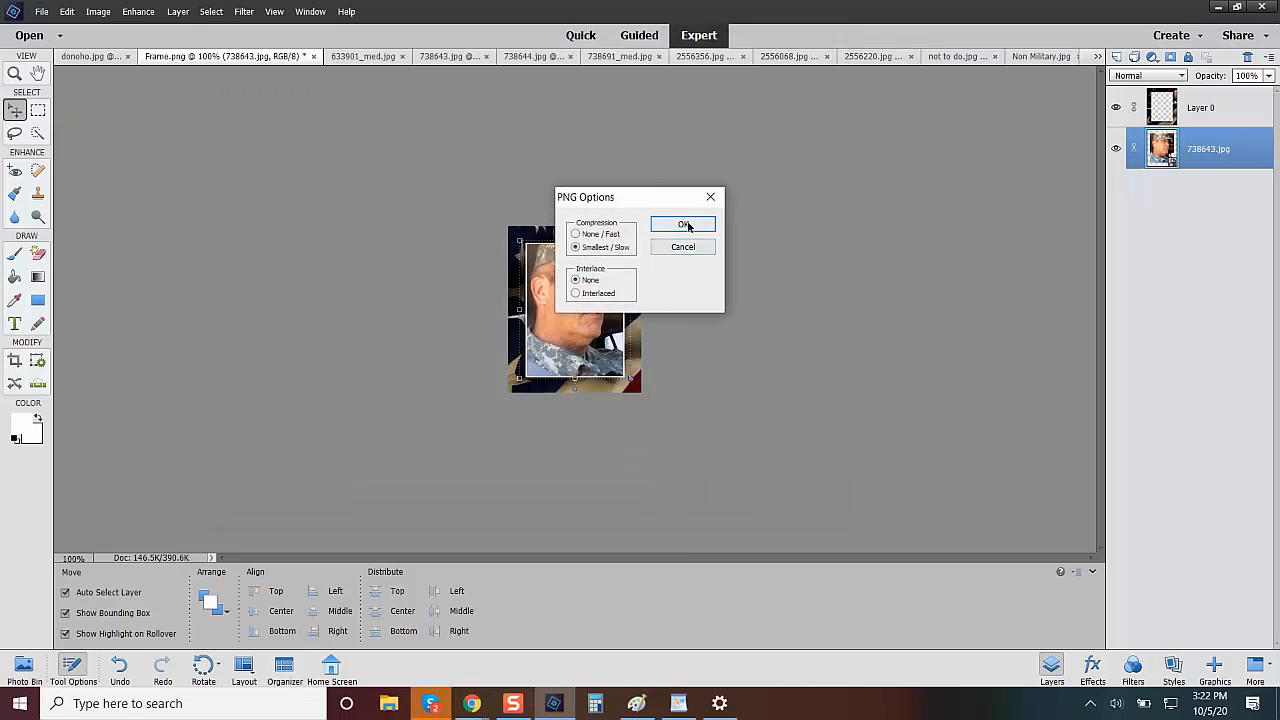
left_click(676, 224)
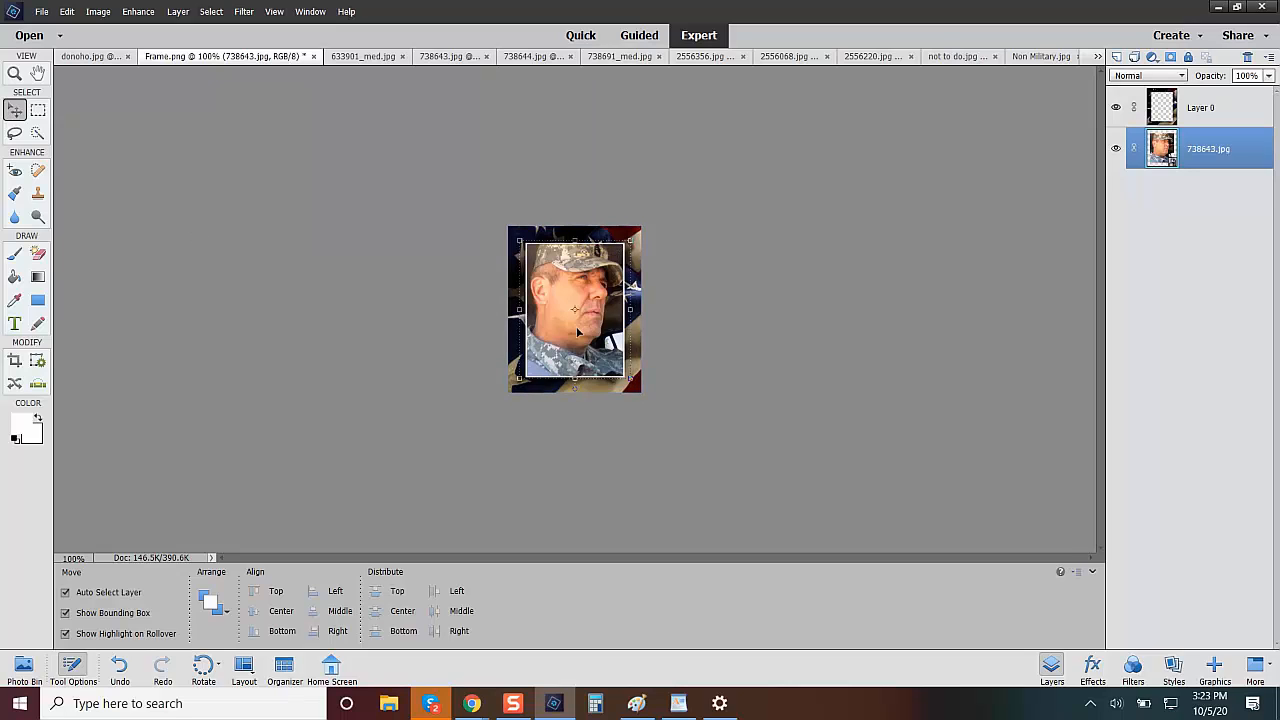
Delete the 738643.jpg photo layer from the frame document and open the 738644.jpg portrait.
key("Delete")
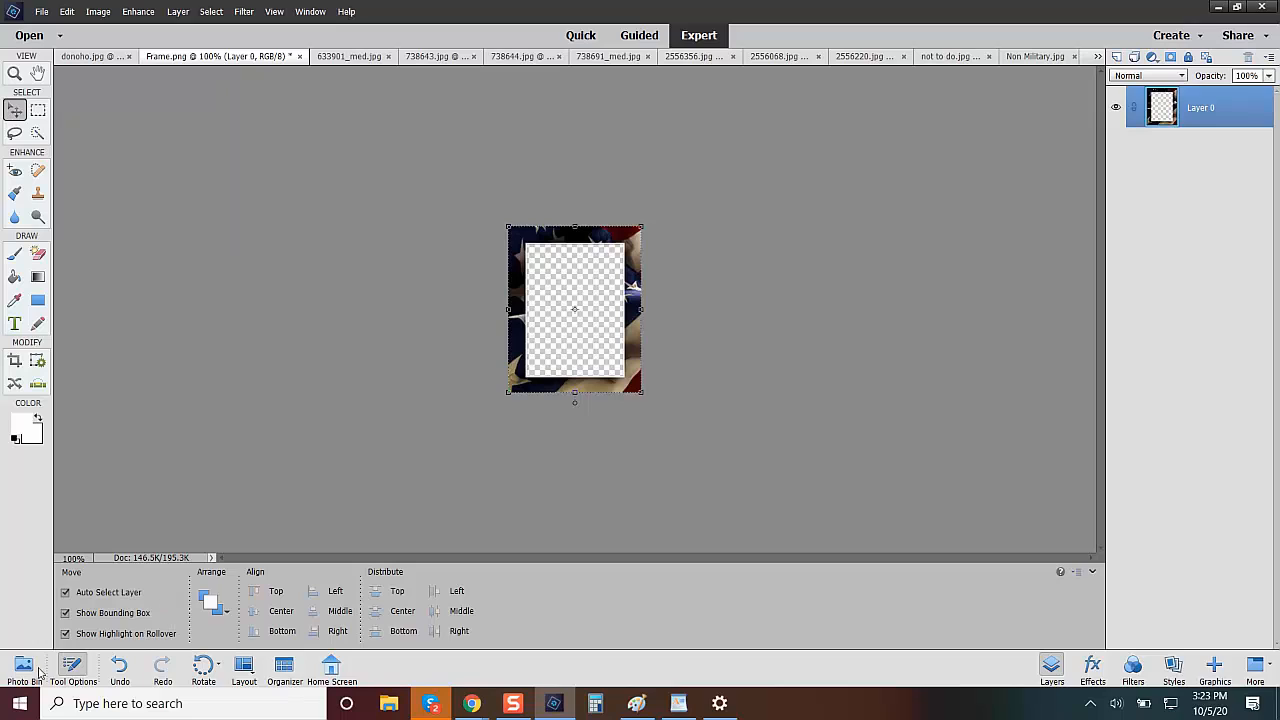
left_click(24, 668)
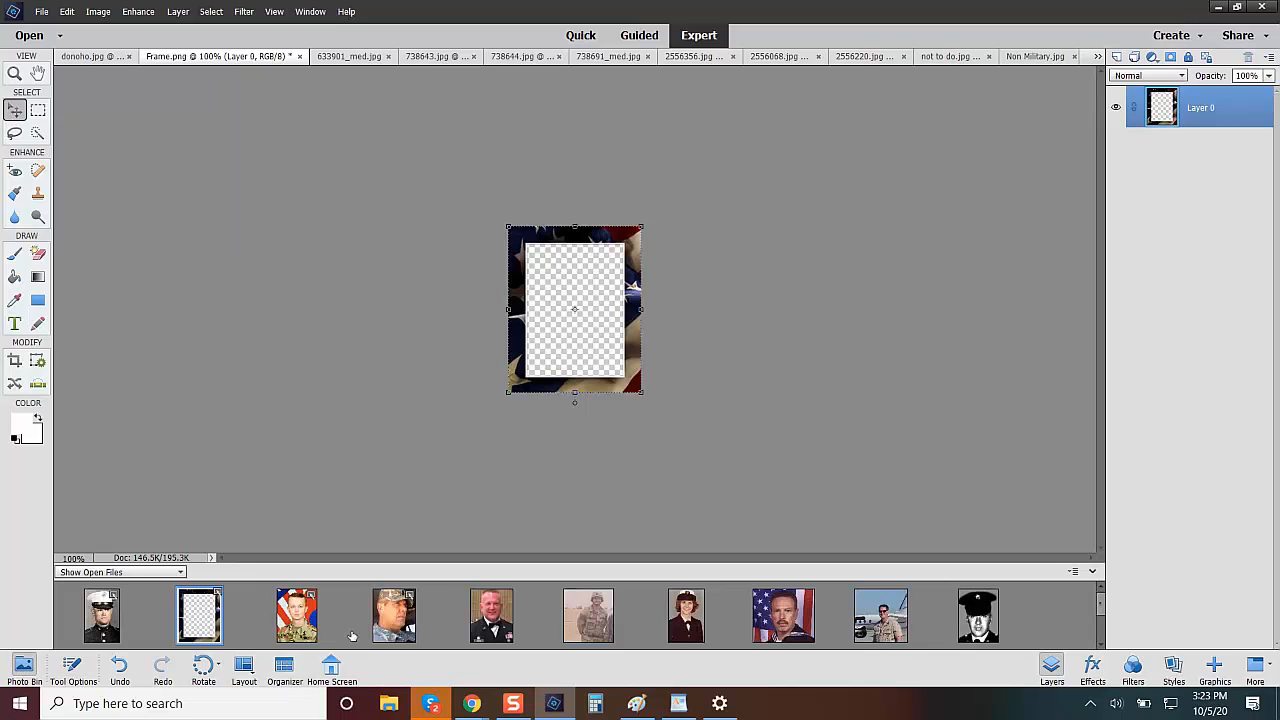
left_click(500, 625)
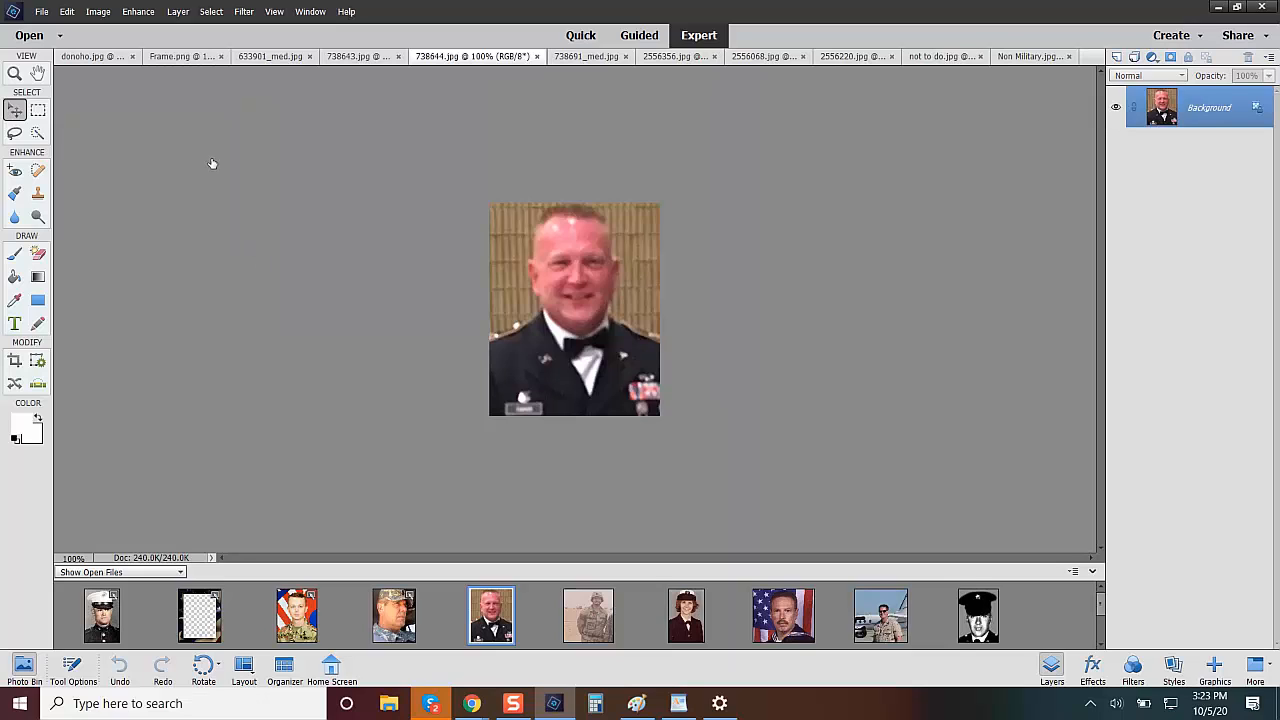
Try Auto Color Correction on the 738644.jpg portrait and undo it.
left_click(136, 12)
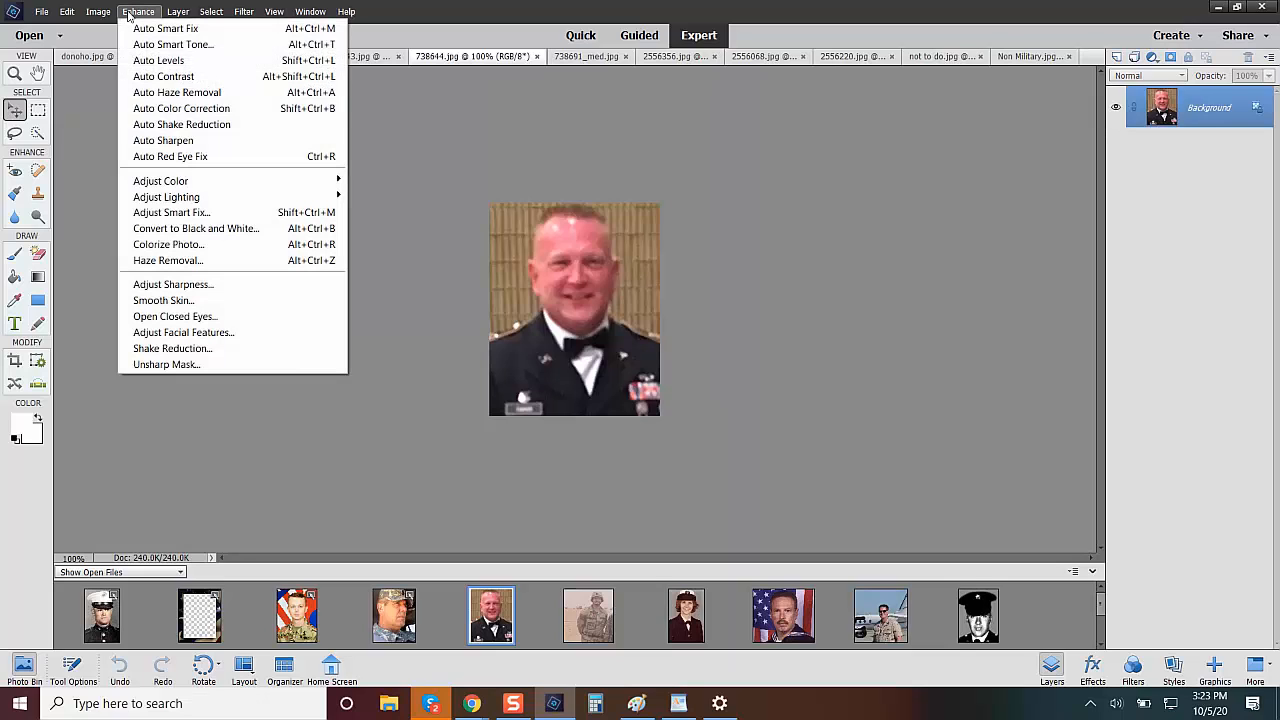
left_click(202, 114)
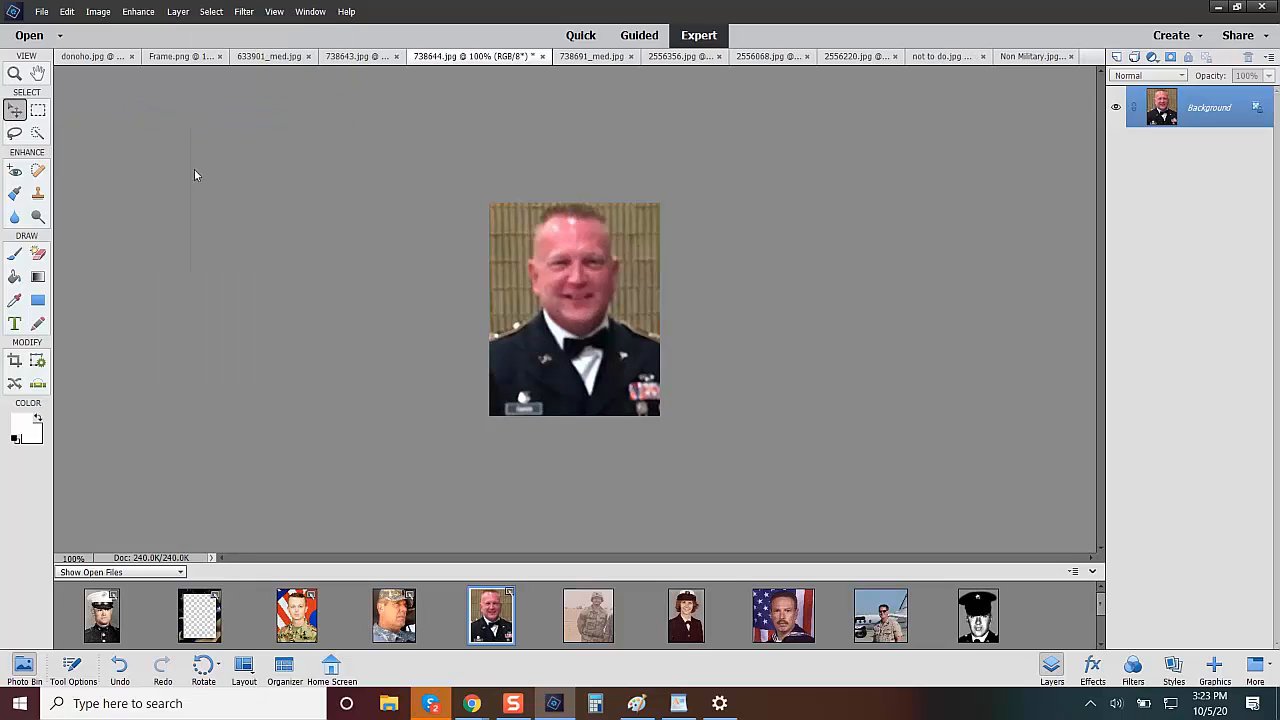
left_click(116, 672)
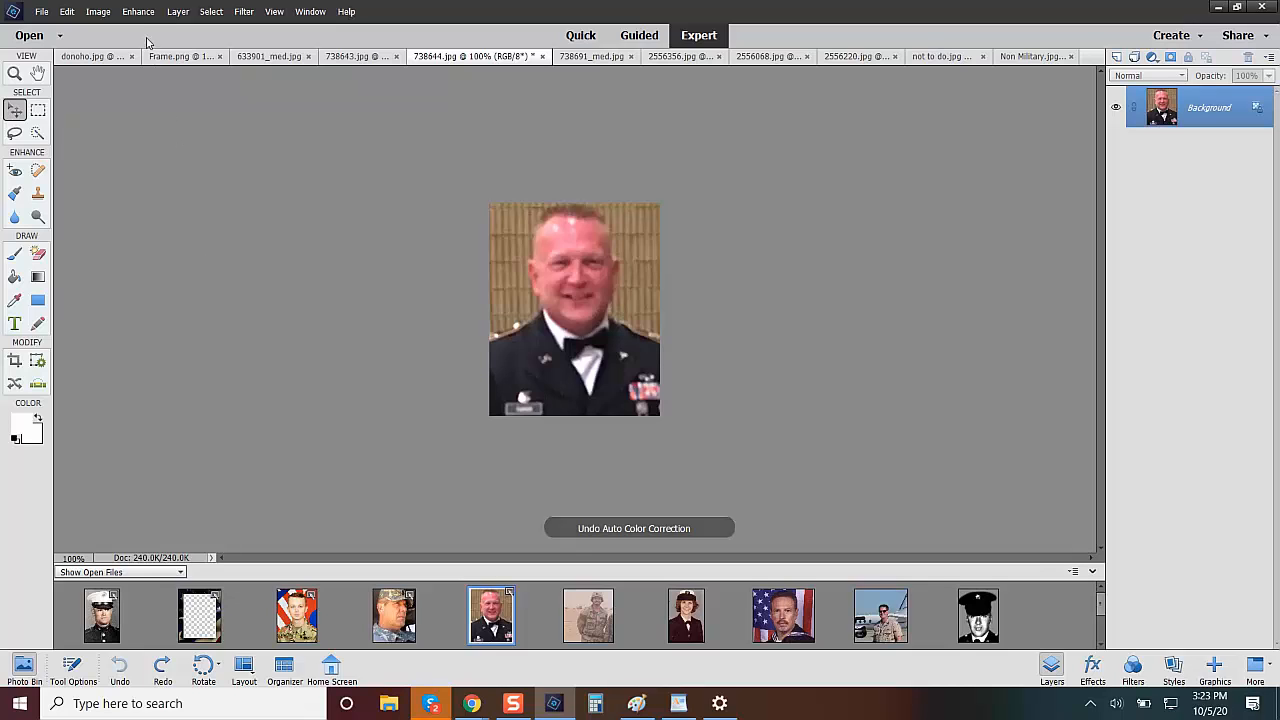
Reduce the red tones of the 738644.jpg portrait with Hue/Saturation by setting the master saturation to -66.
left_click(138, 12)
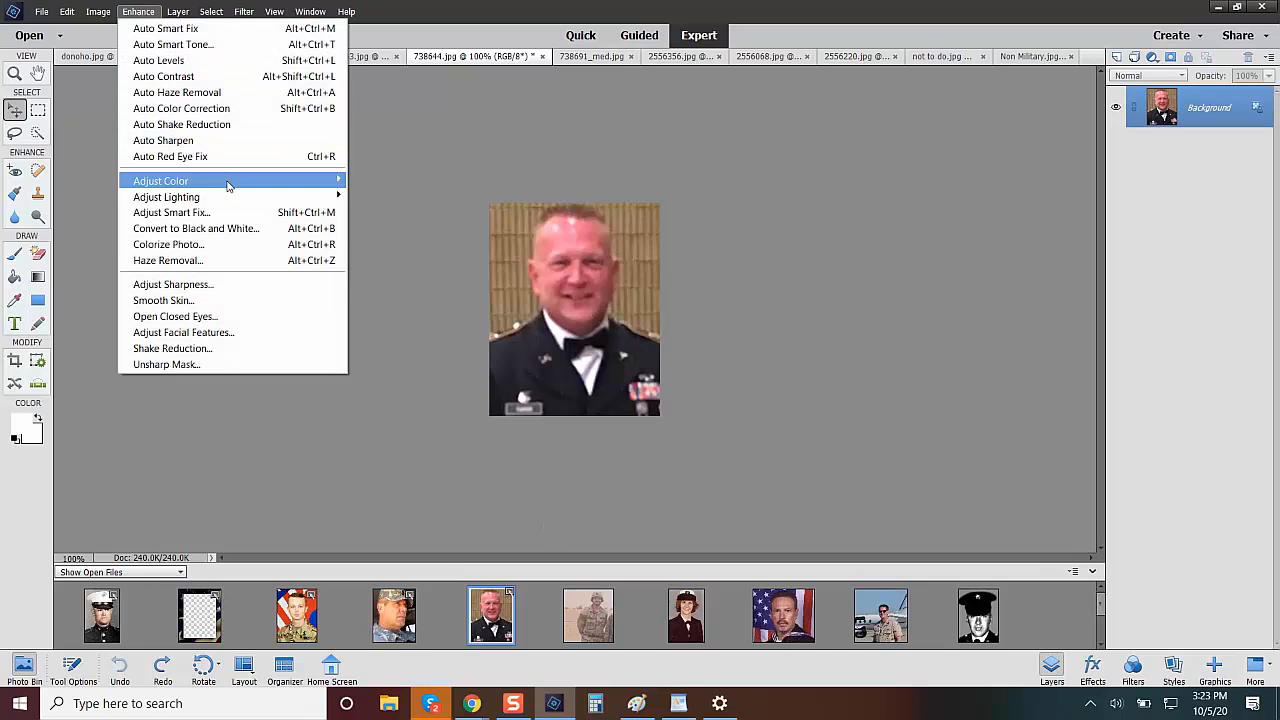
mouse_move(228, 184)
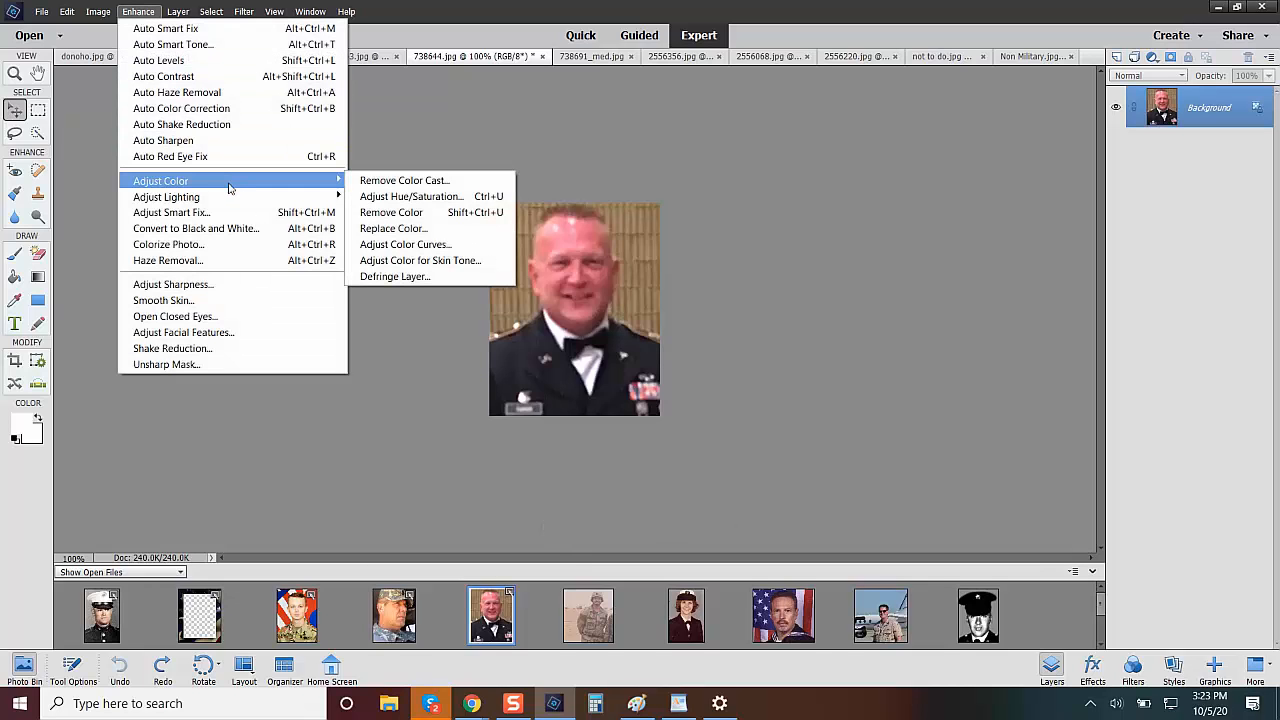
left_click(410, 197)
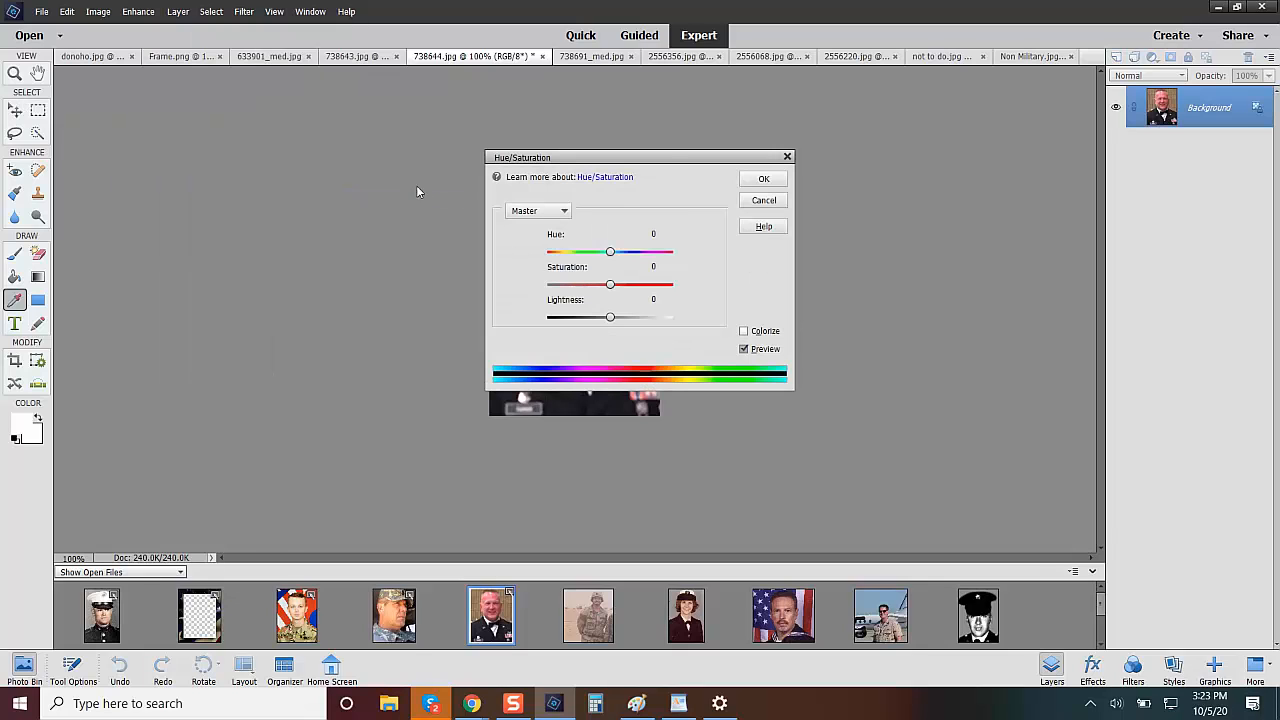
left_click_drag(671, 160, 379, 131)
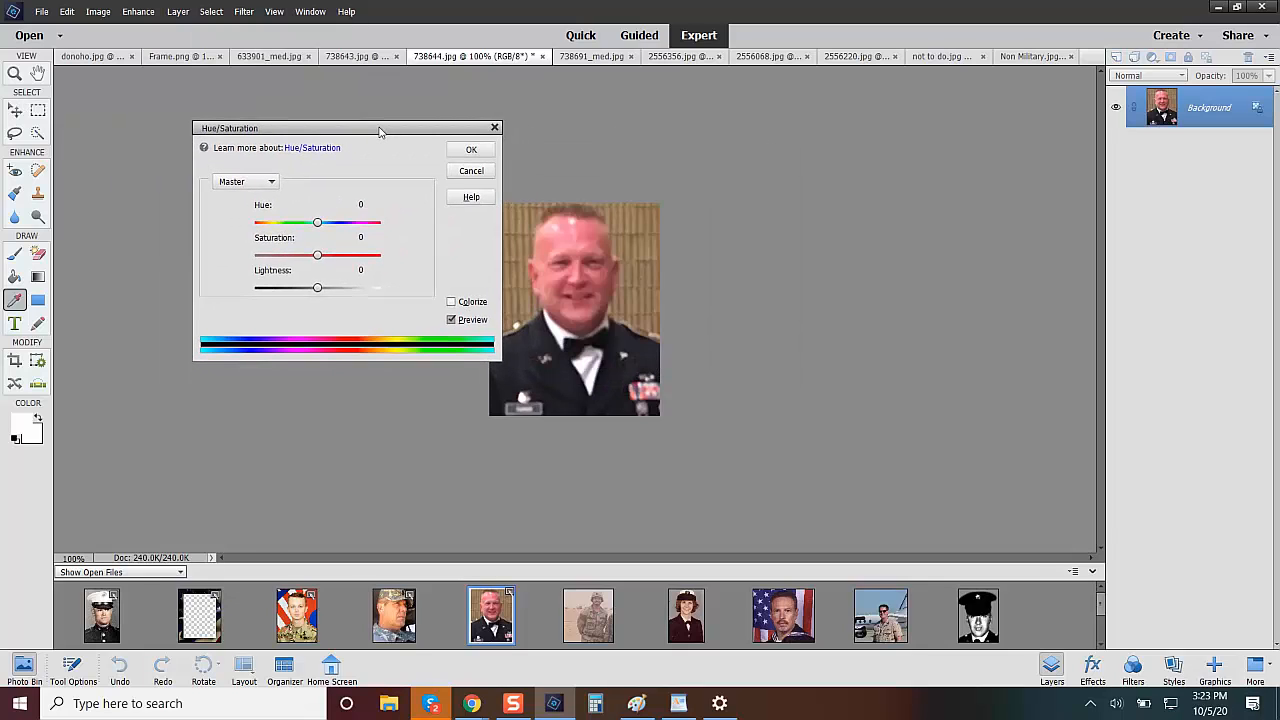
left_click_drag(318, 257, 277, 257)
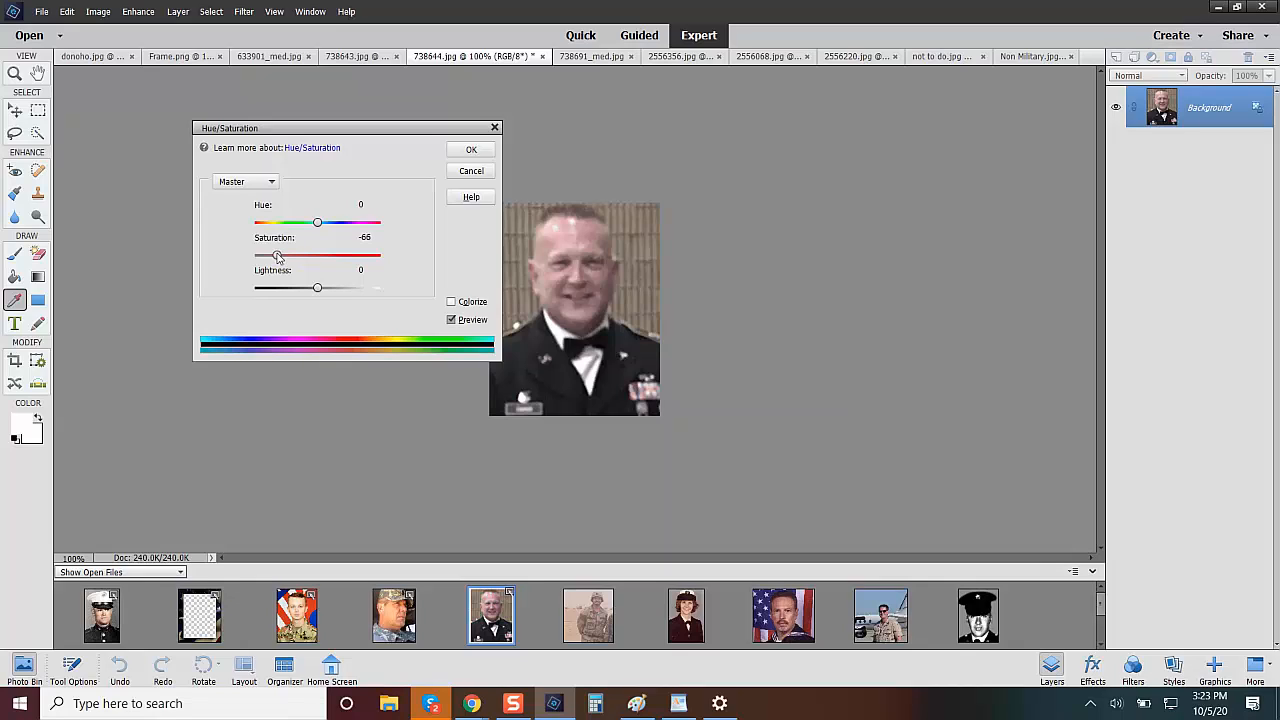
left_click(471, 149)
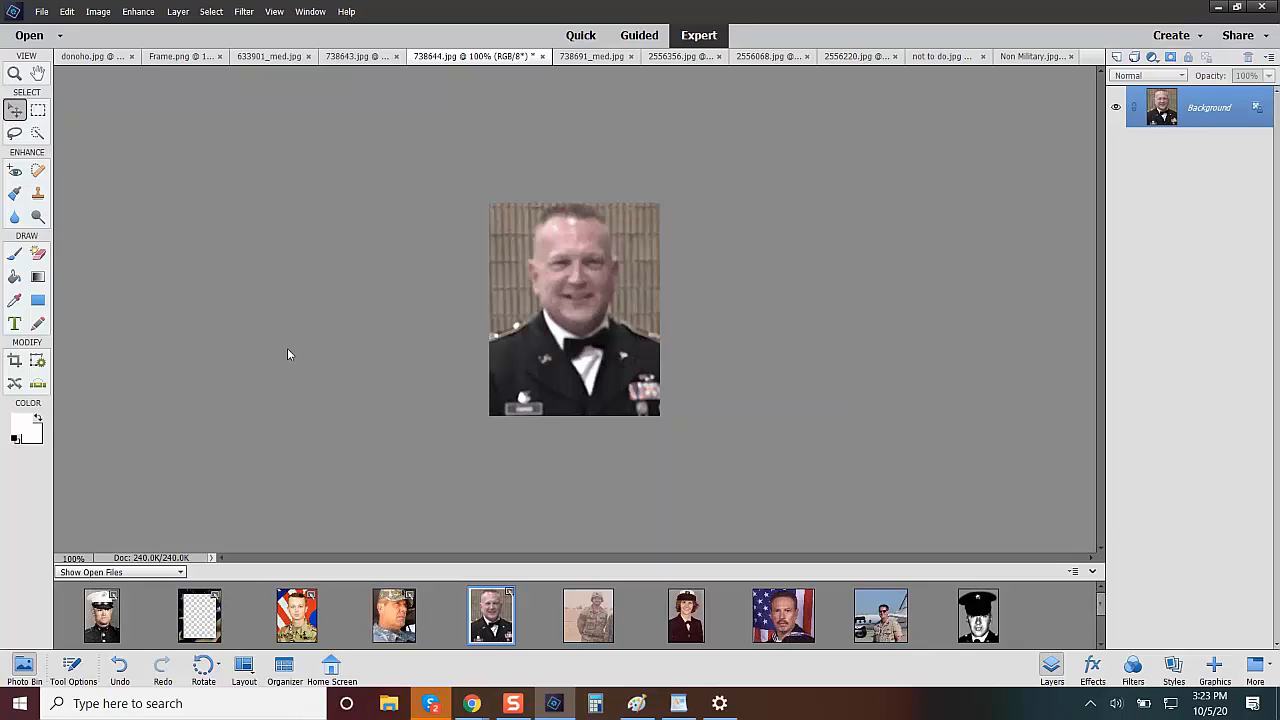
Place the 738644.jpg portrait into the Frame.png document and move the frame's Layer 0 above it.
left_click(200, 612)
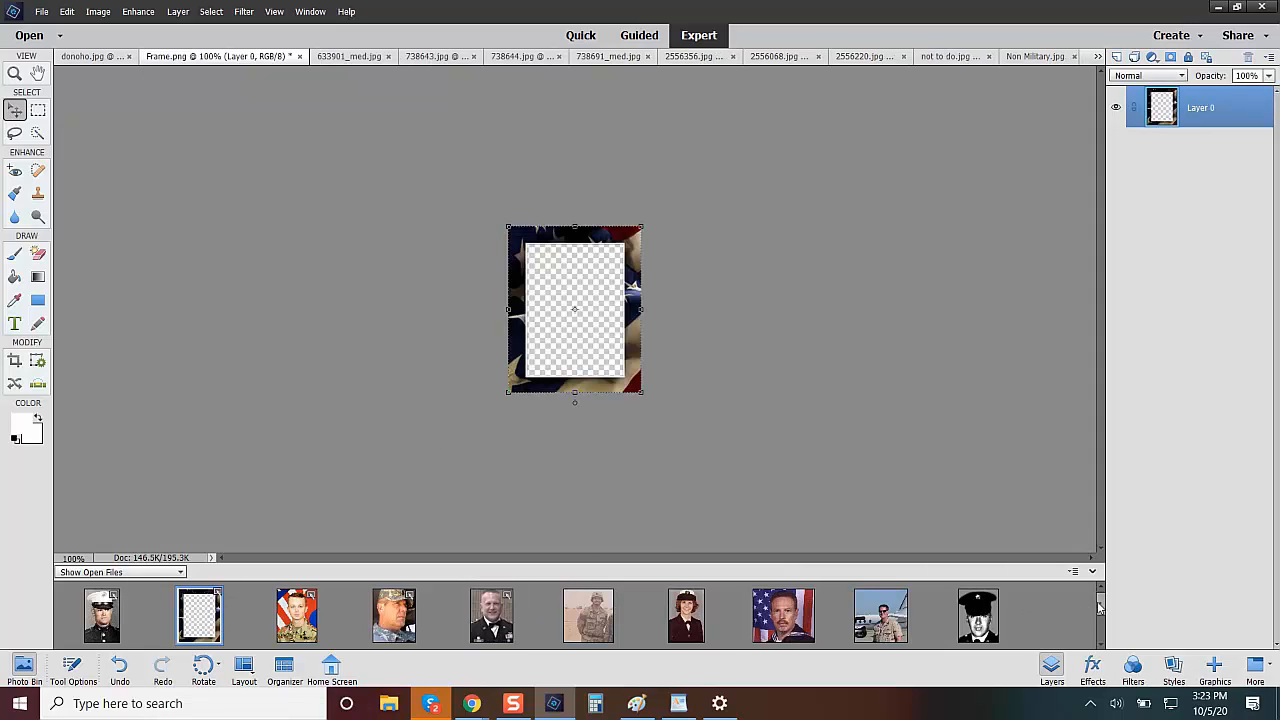
mouse_move(1100, 606)
left_mouse_down()
mouse_move(1093, 628)
mouse_move(1084, 588)
left_mouse_up()
left_click_drag(489, 618, 580, 313)
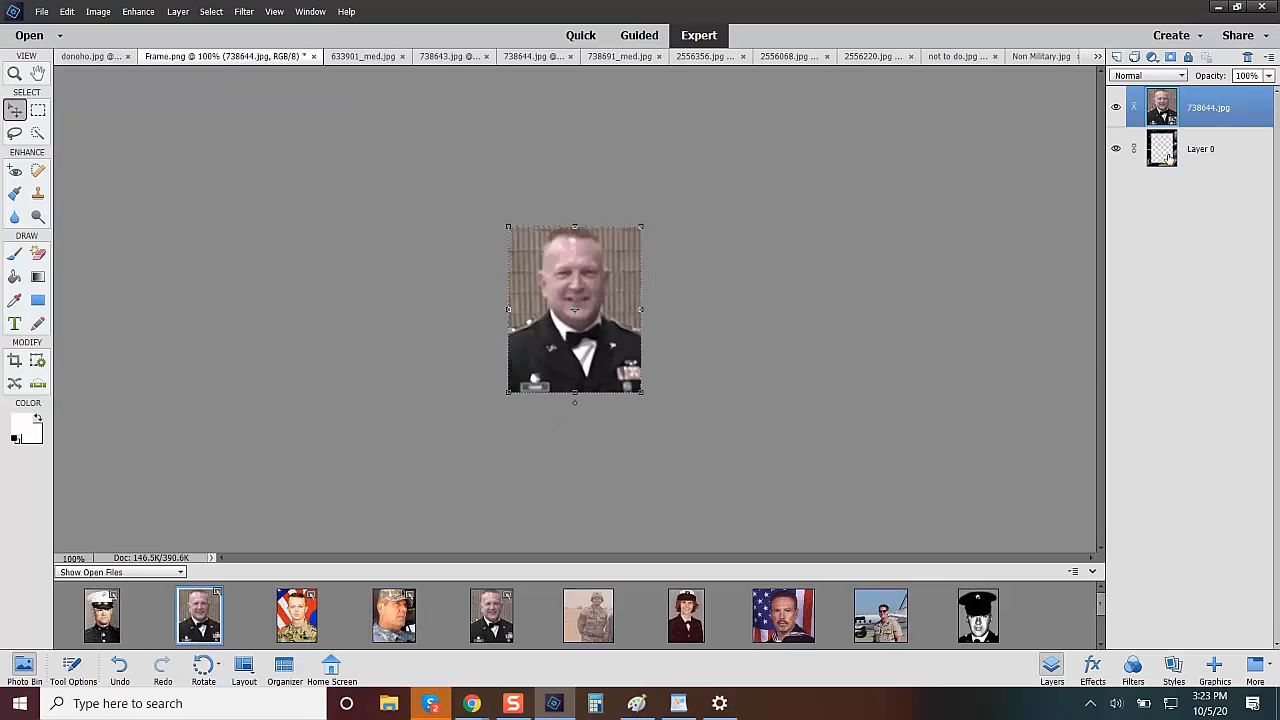
left_click_drag(1163, 155, 1158, 106)
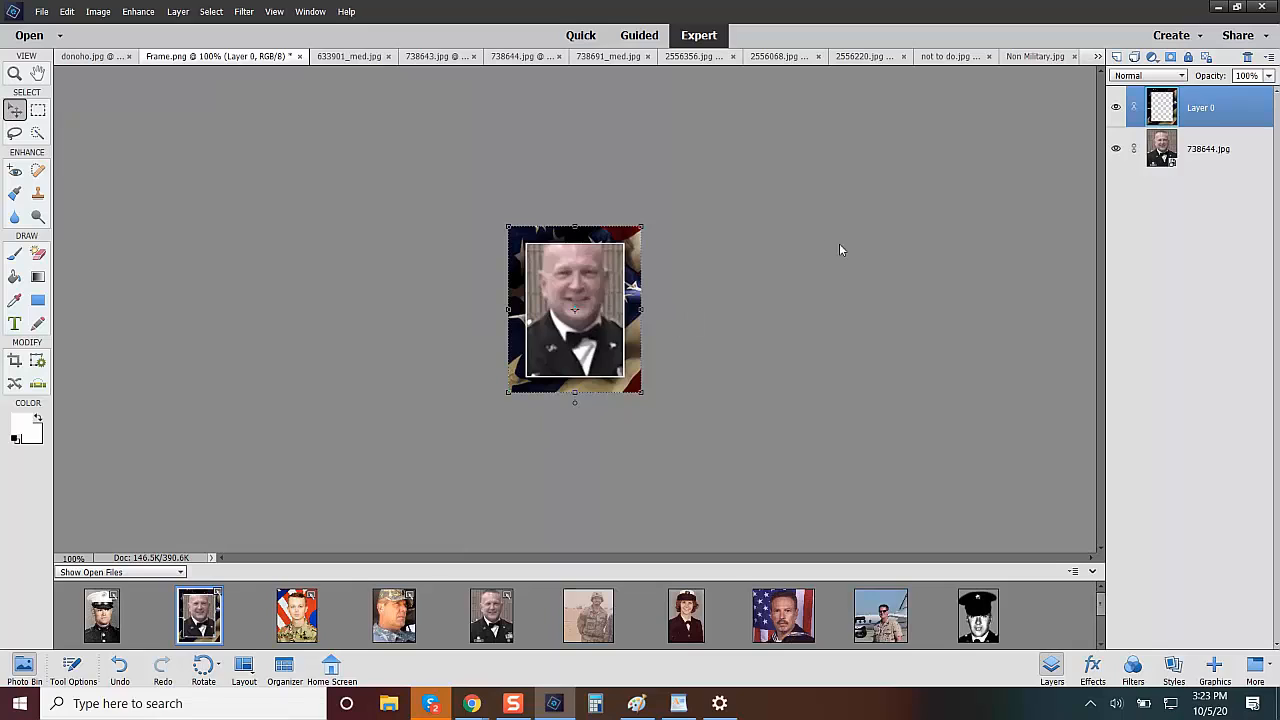
Scale the 738644.jpg photo layer proportionally to about 82% to fit the frame opening, and delete it from the frame document.
left_click(1166, 153)
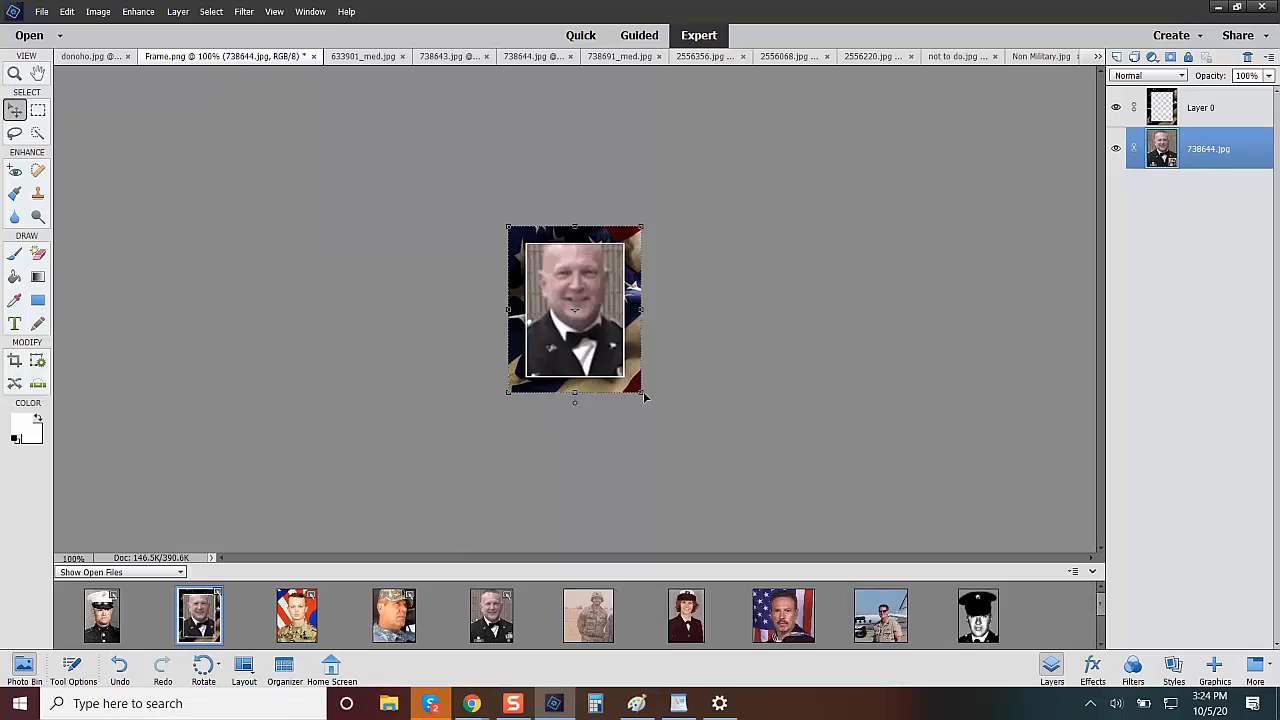
left_click_drag(641, 393, 637, 395)
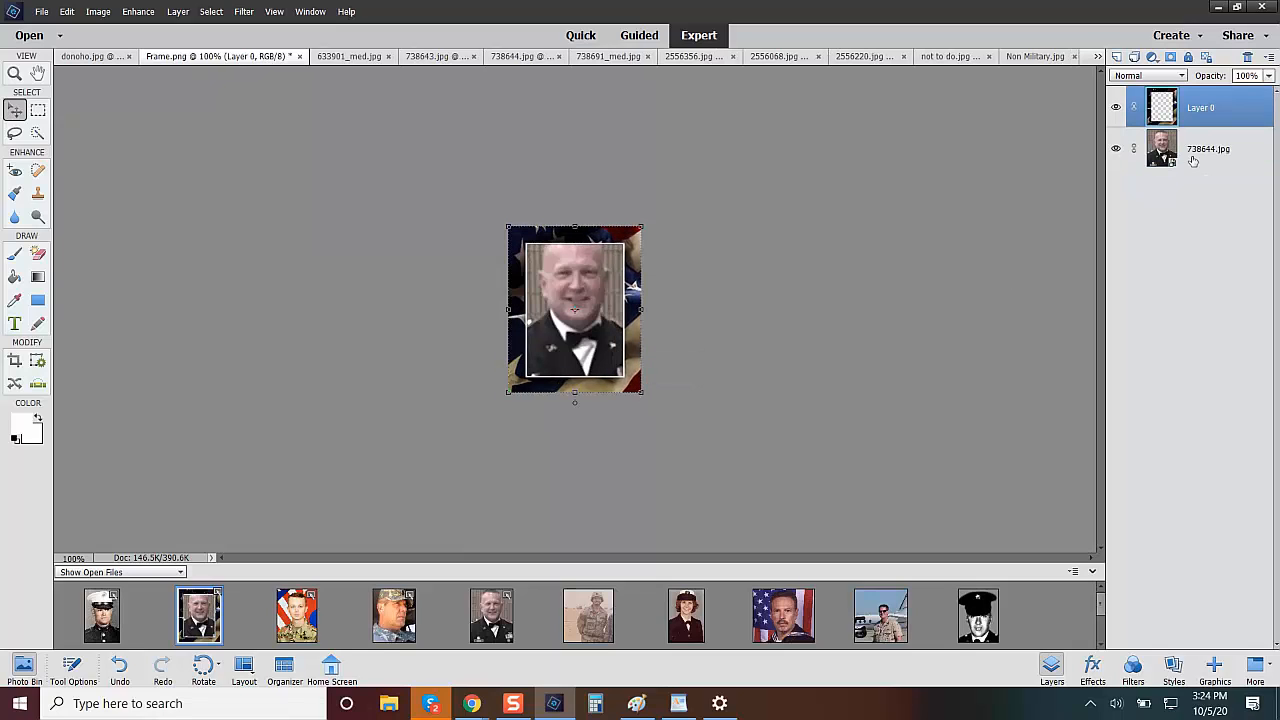
left_click(1154, 146)
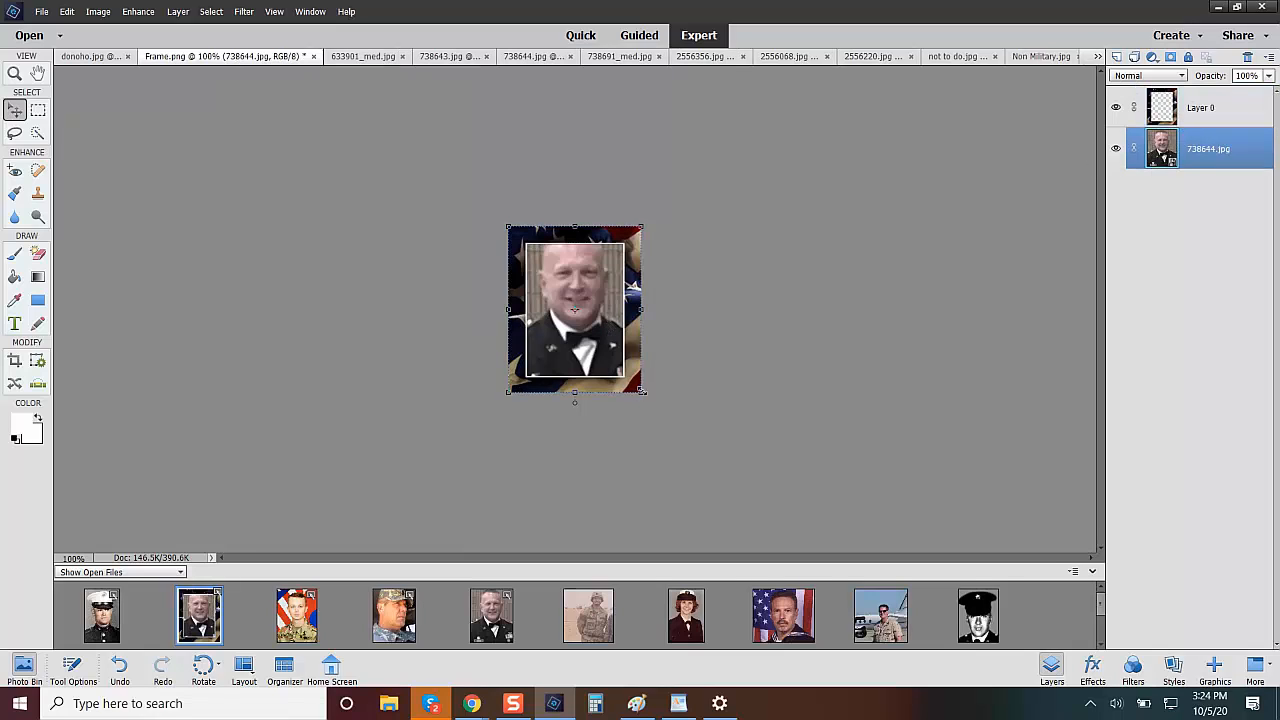
left_click_drag(640, 392, 629, 378)
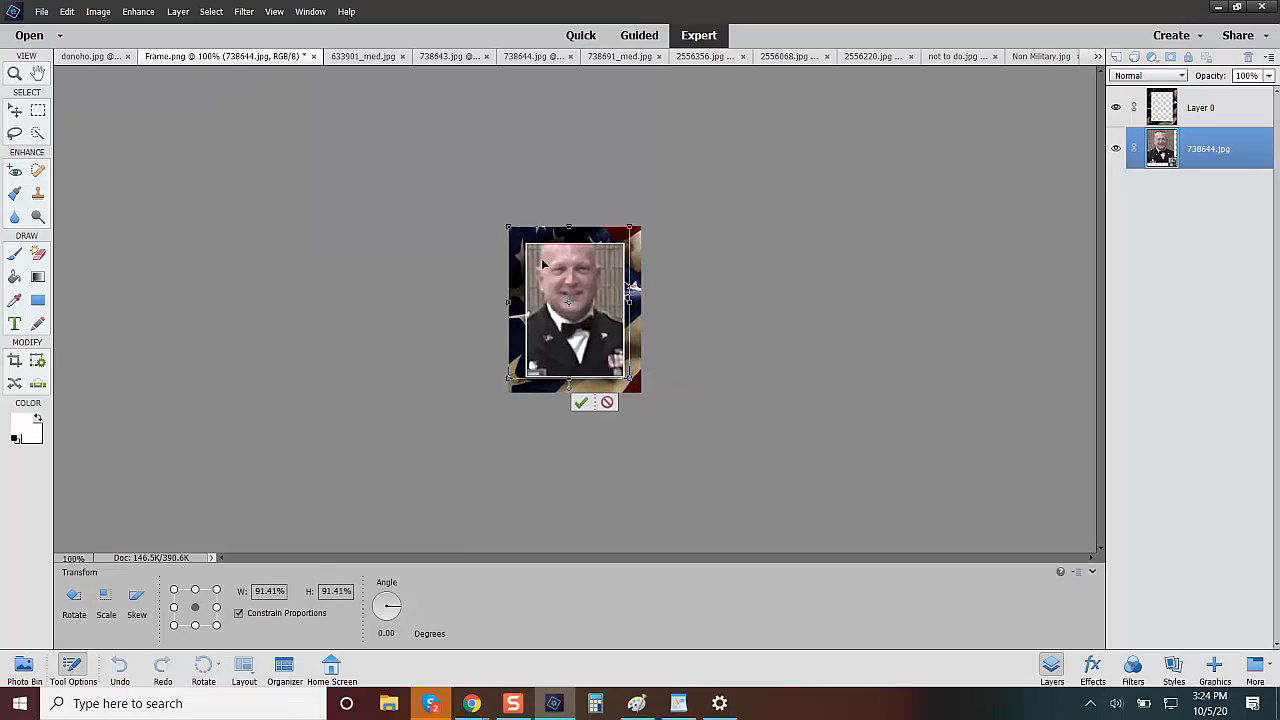
left_click_drag(508, 227, 524, 243)
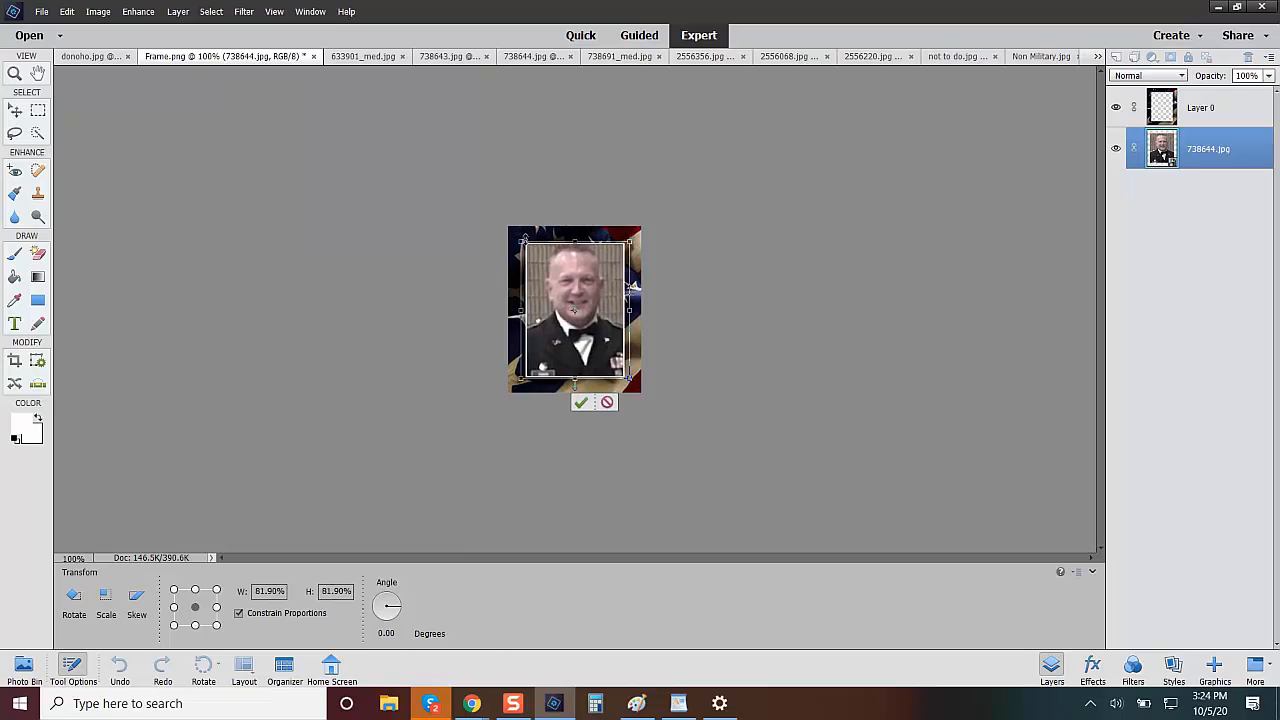
left_click(583, 401)
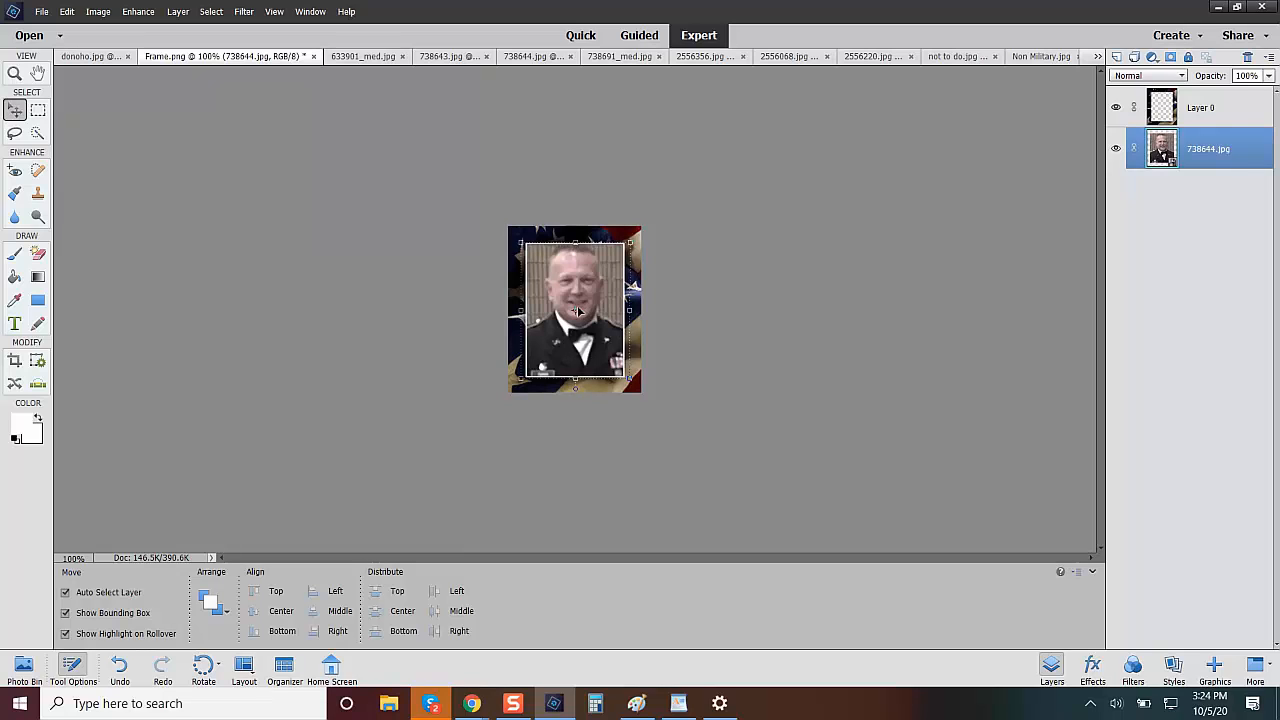
key("Delete")
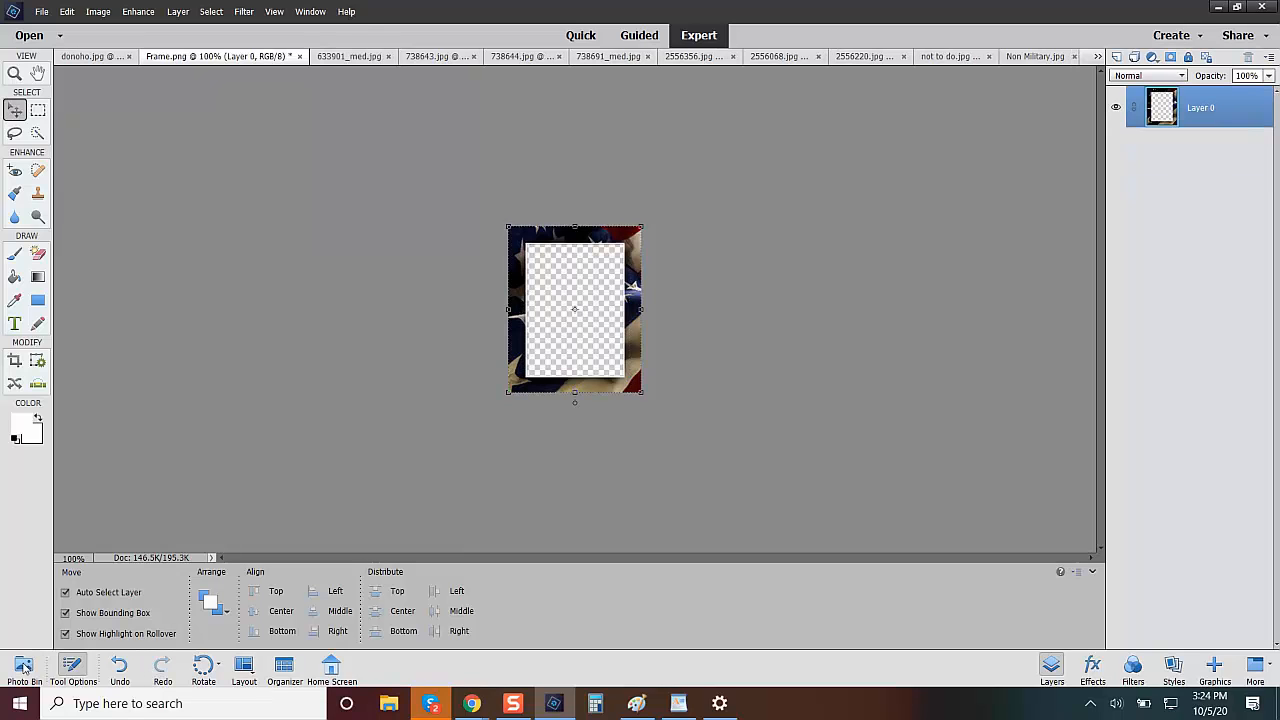
Open the 738691_med.jpg portrait from the open files.
left_click(24, 666)
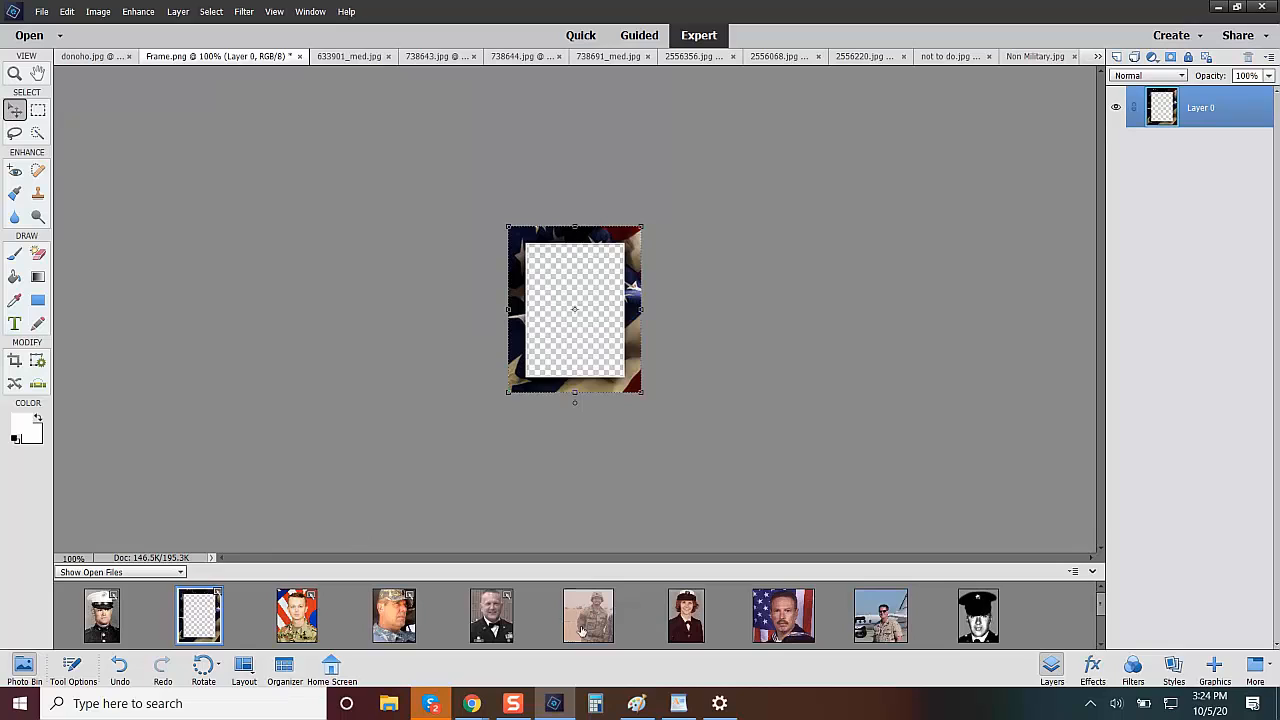
left_click(583, 630)
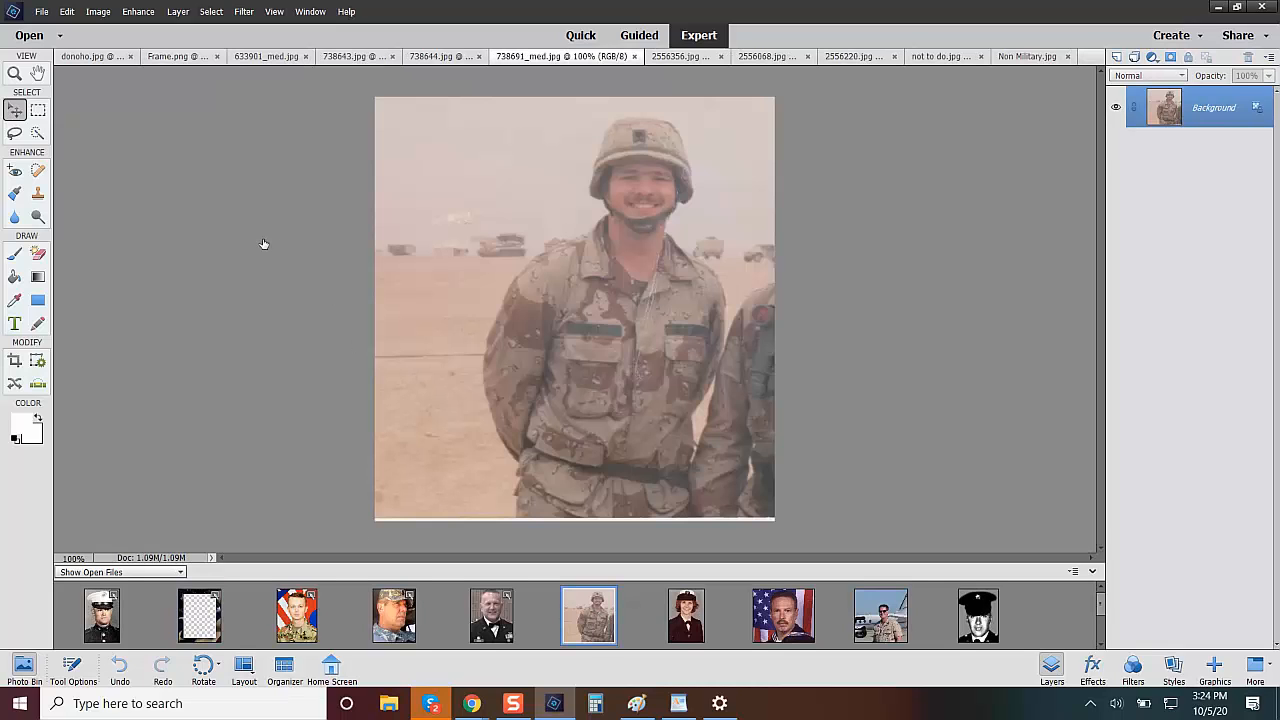
Try Auto Haze Removal on the 738691_med.jpg photo and undo it.
left_click(146, 12)
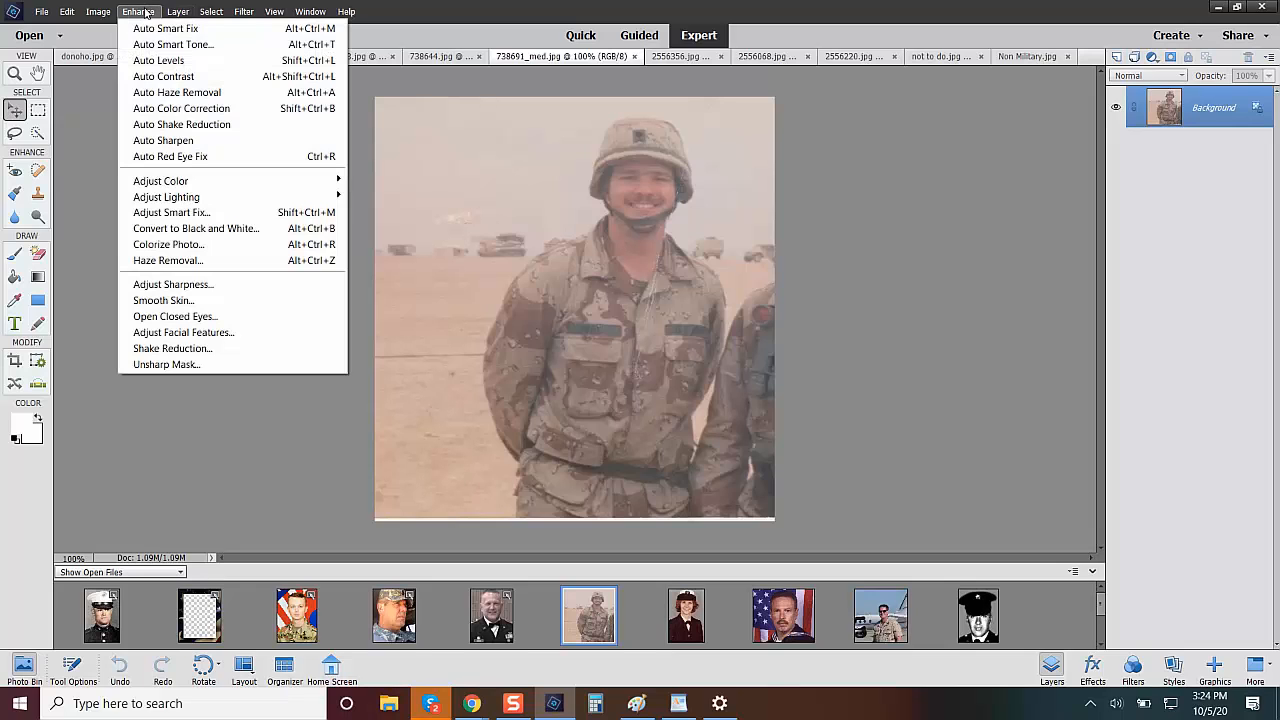
left_click(189, 98)
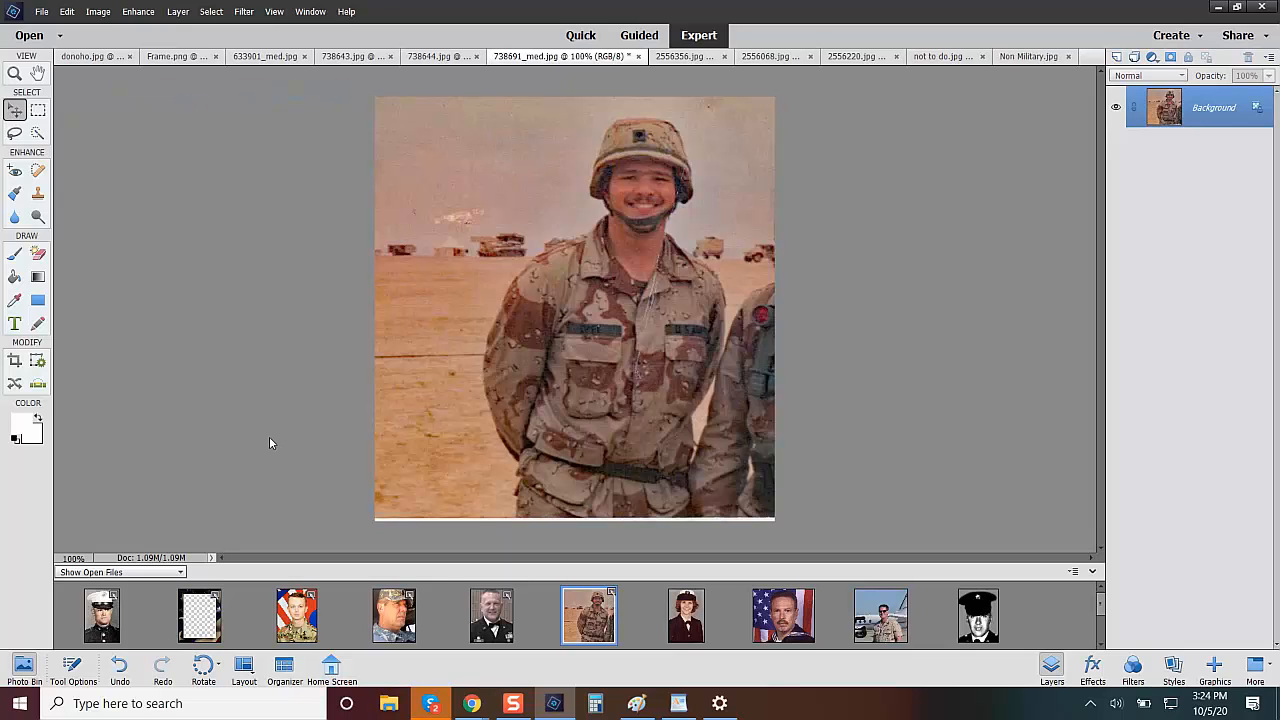
left_click(120, 667)
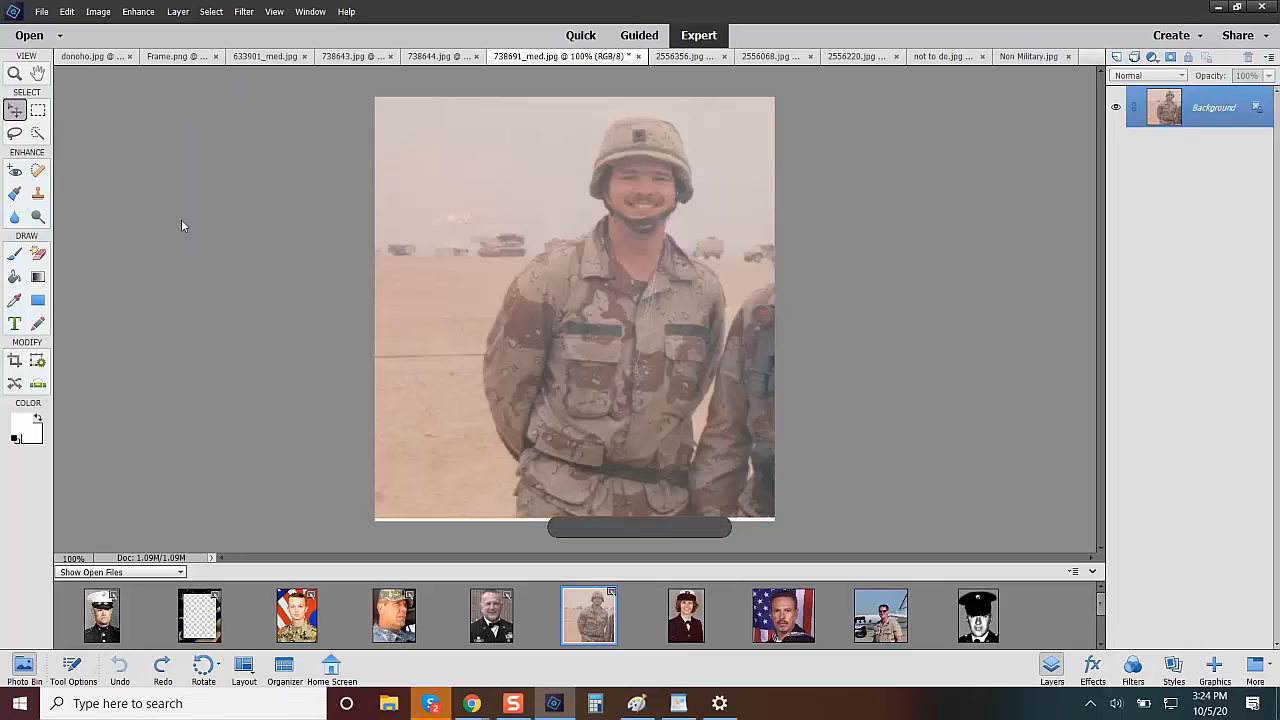
Apply Auto Color Correction to the 738691_med.jpg photo and crop it to the soldier's helmeted head and upper chest.
left_click(139, 12)
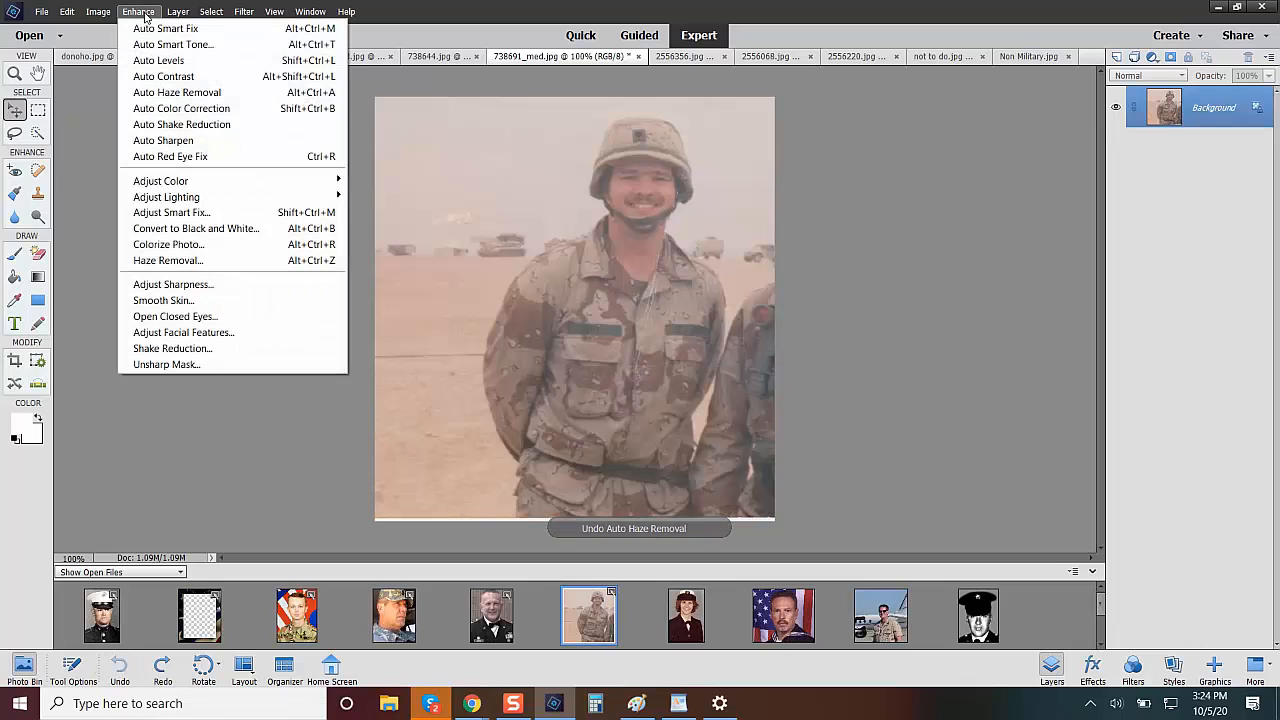
left_click(189, 106)
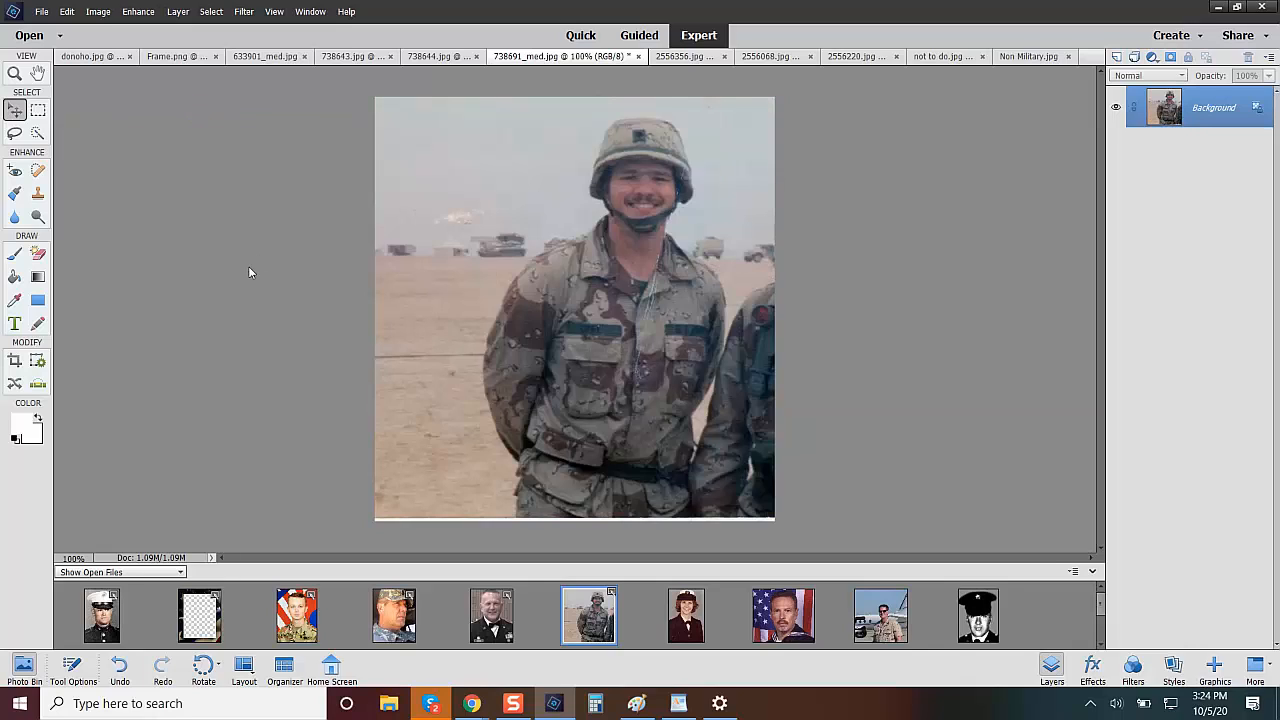
left_click(15, 361)
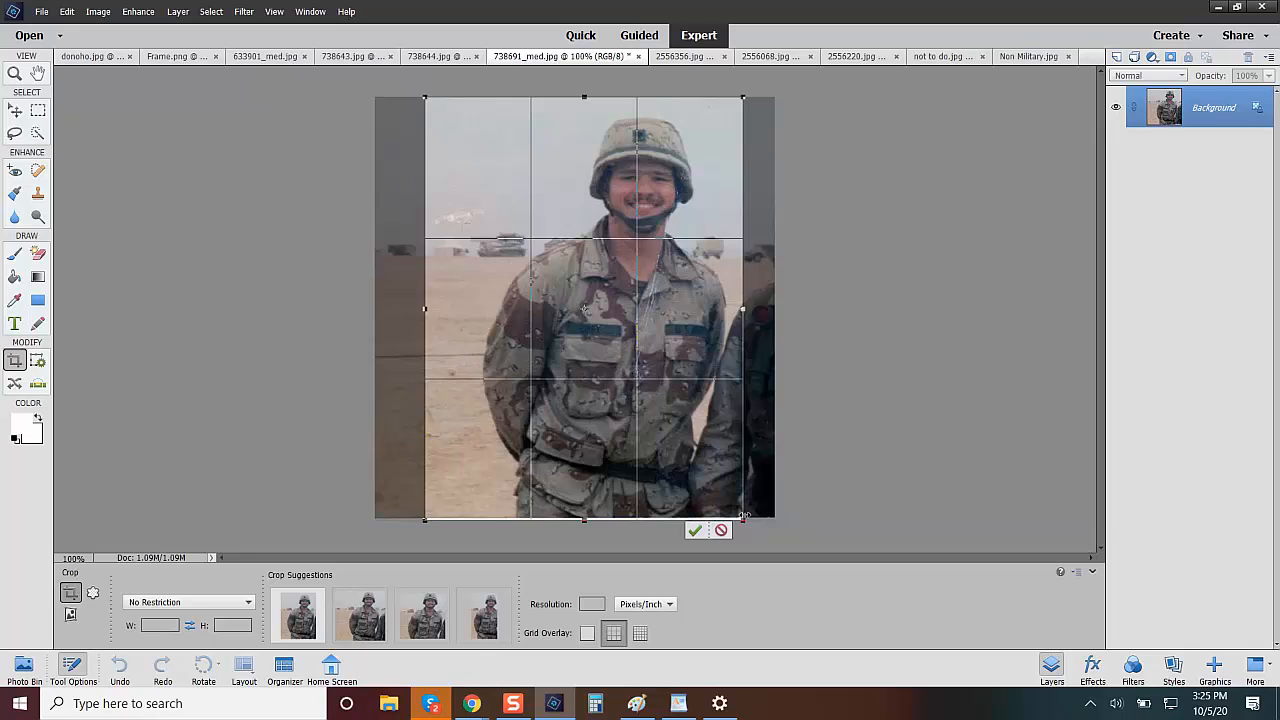
left_click_drag(742, 520, 733, 523)
left_click_drag(729, 510, 579, 310)
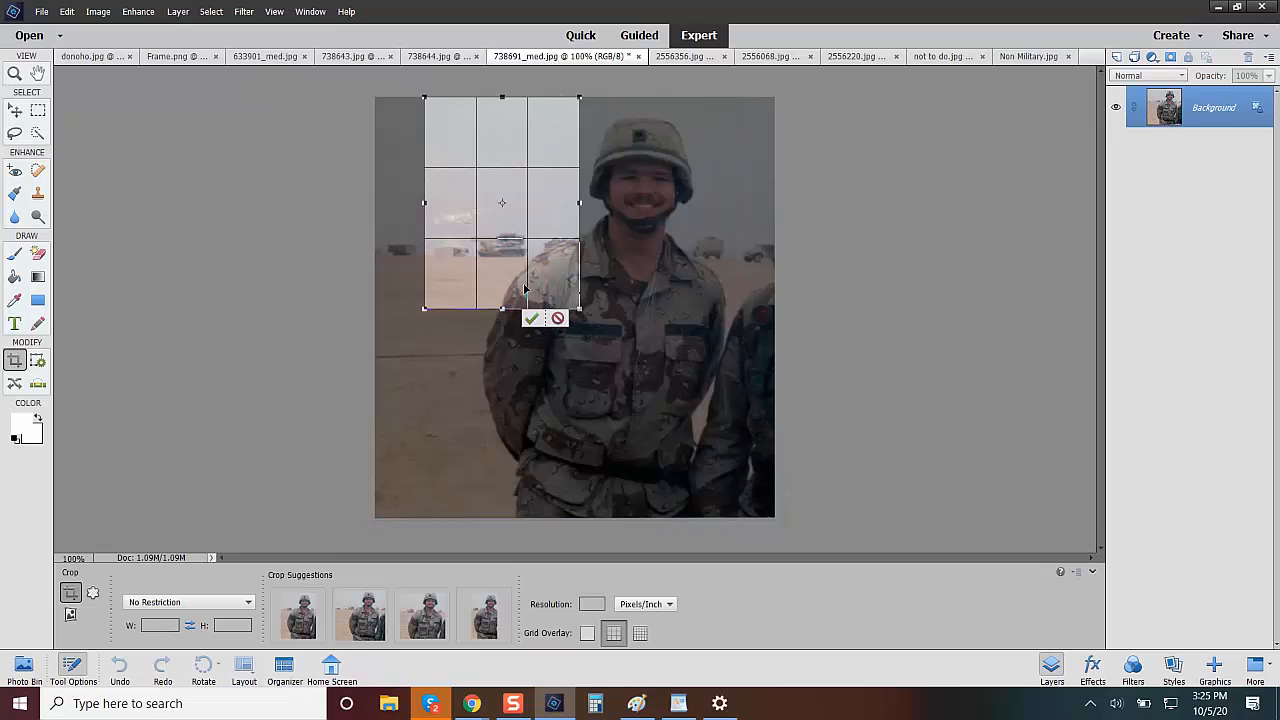
left_click_drag(466, 229, 600, 244)
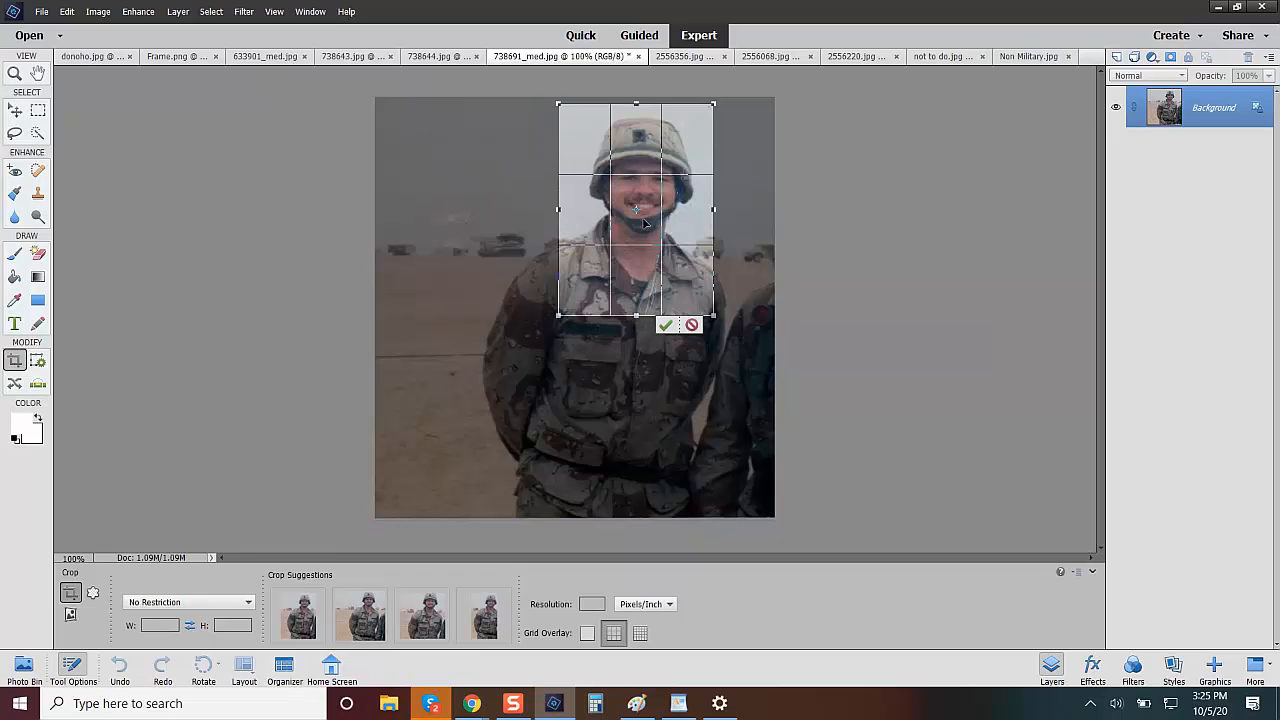
left_click_drag(643, 219, 638, 225)
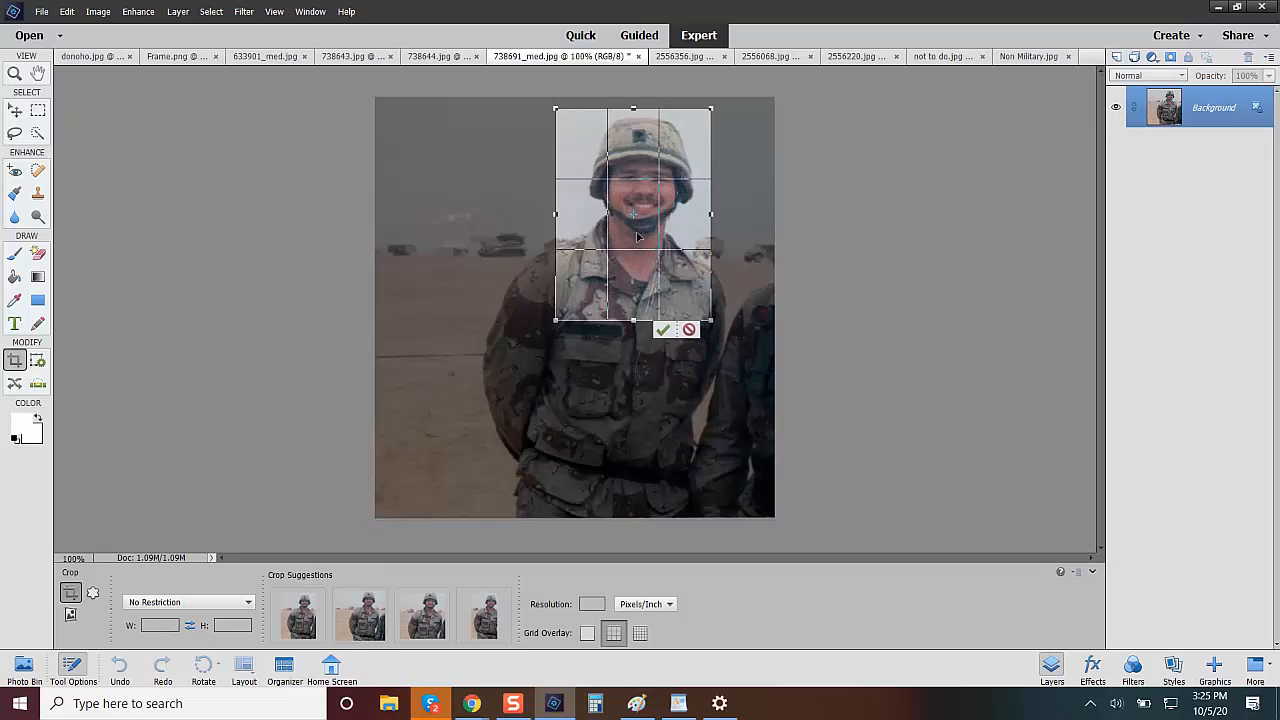
left_click(662, 330)
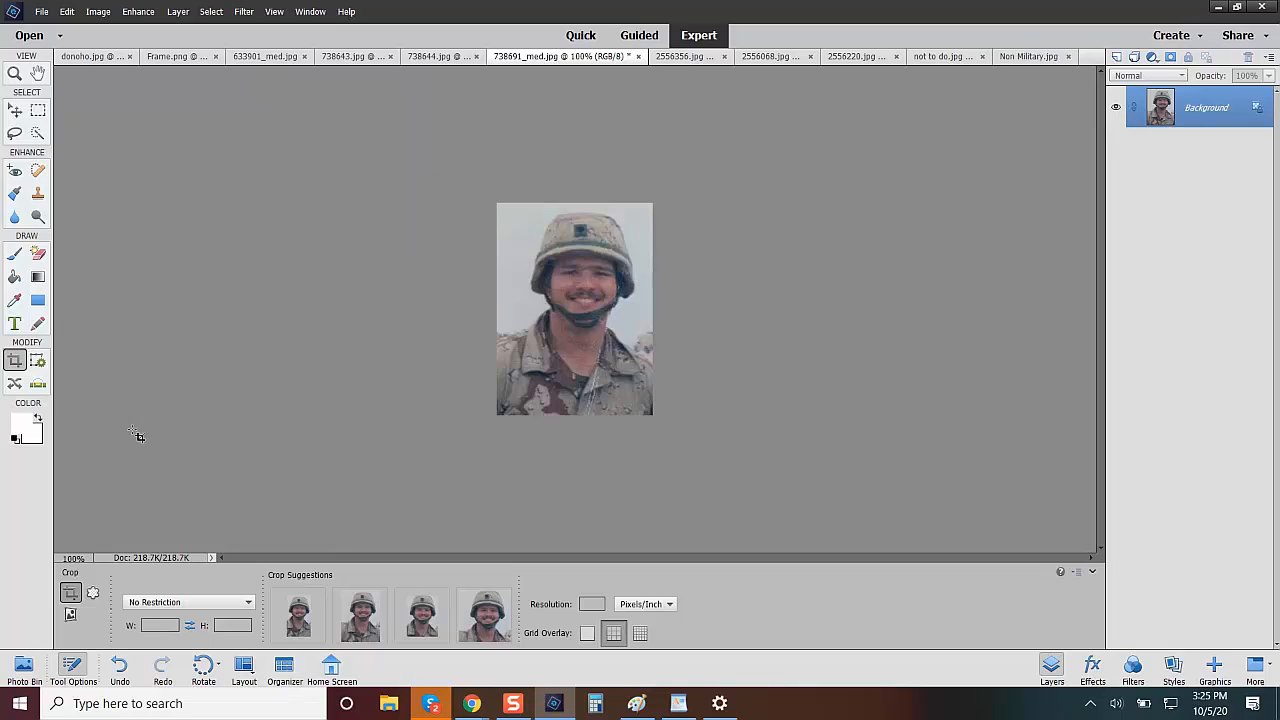
Open the 2556356.jpg portrait from the open files and apply the Dust & Scratches filter with radius 1 pixel and threshold 0.
left_click(25, 665)
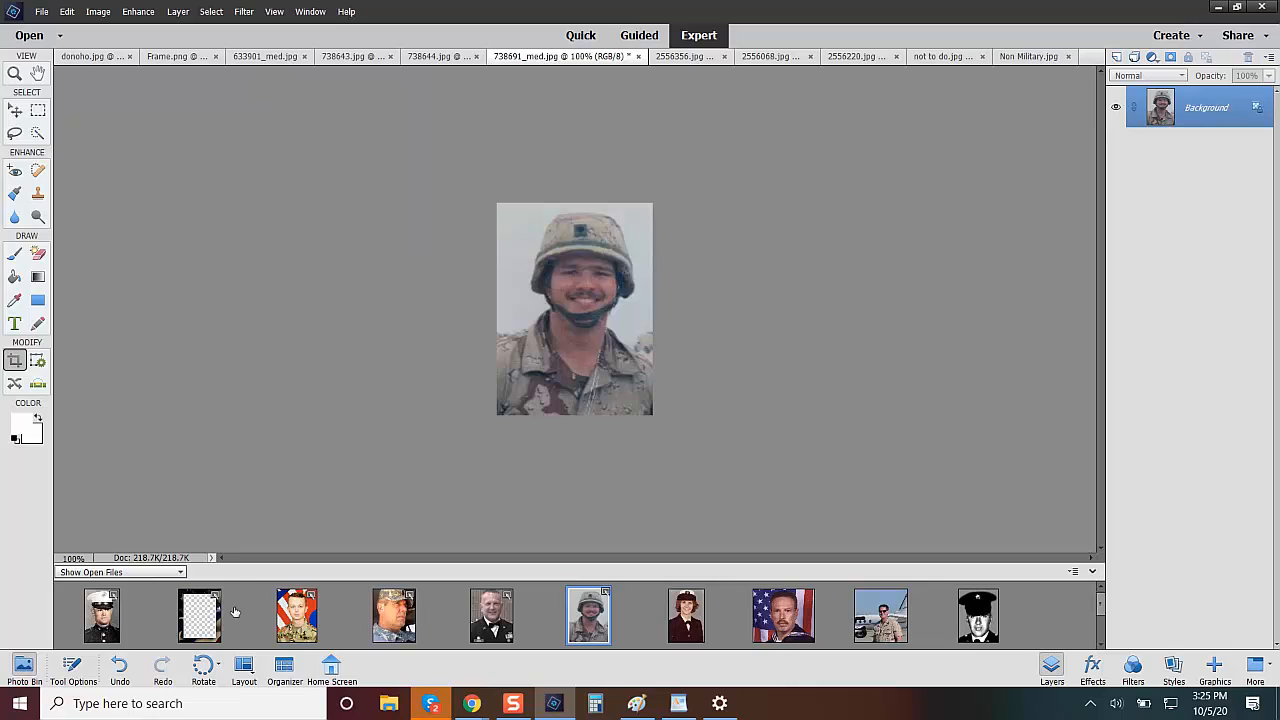
left_click(686, 615)
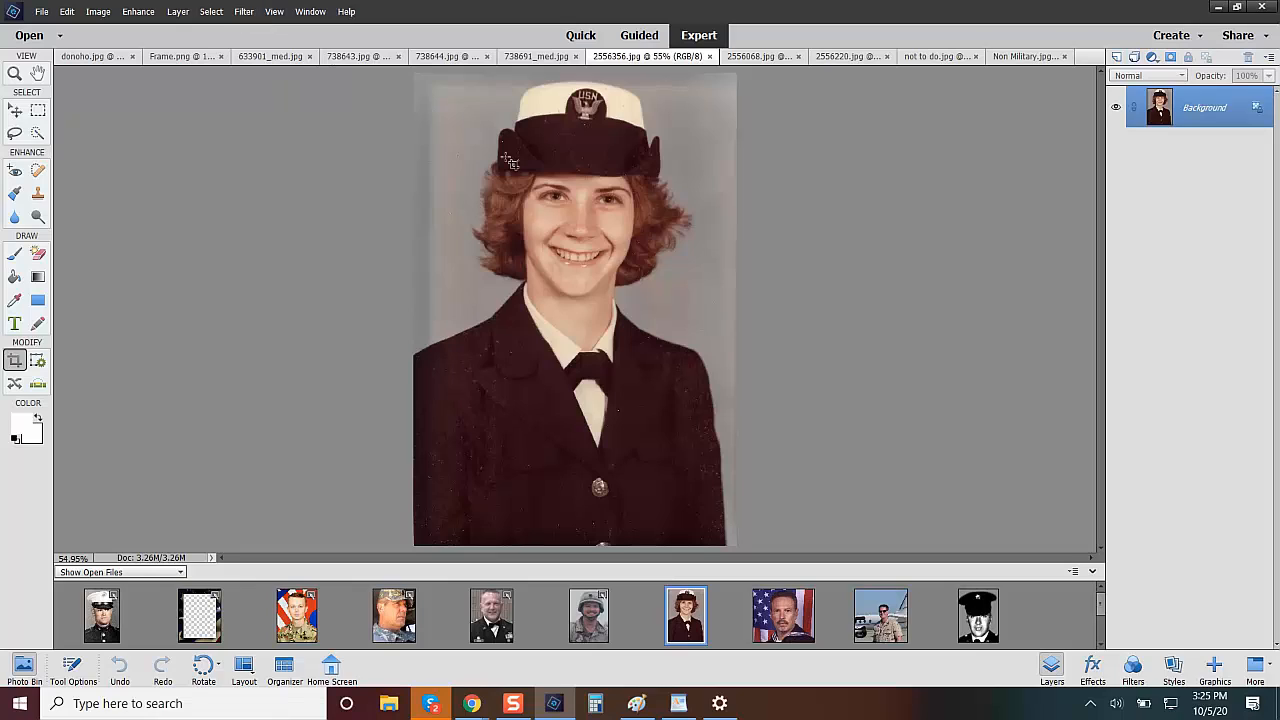
left_click(14, 113)
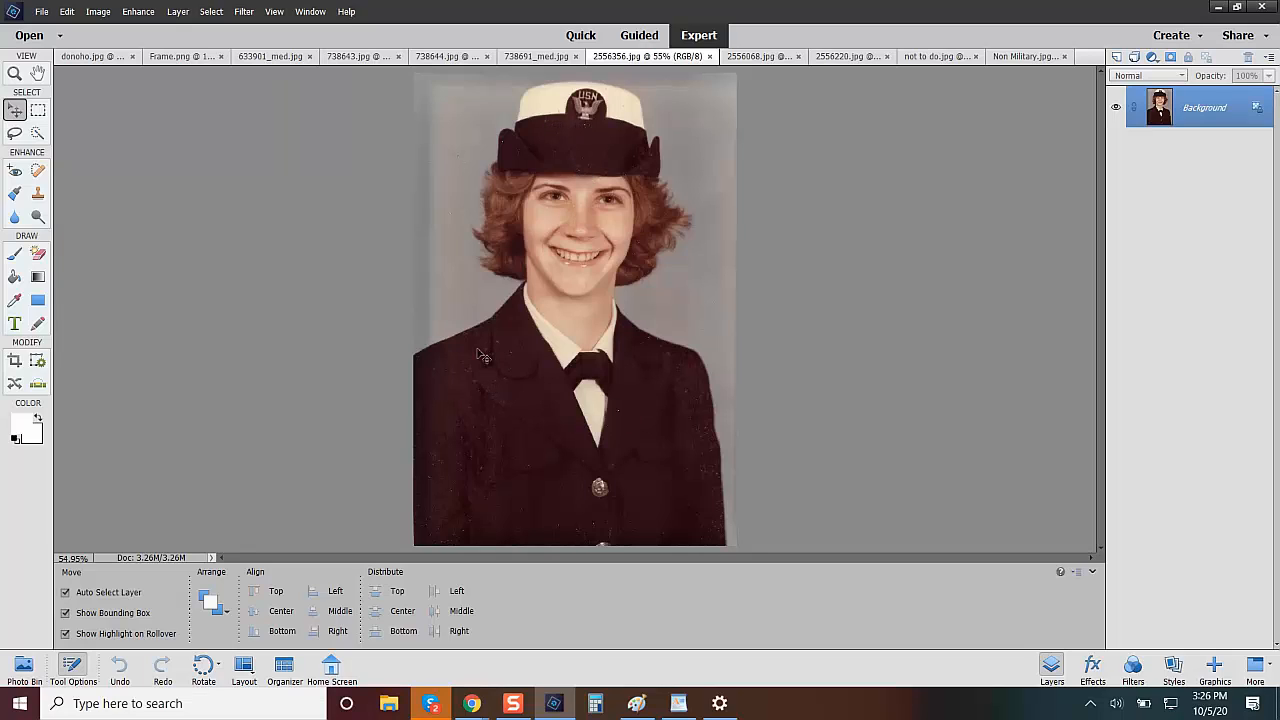
left_click(245, 12)
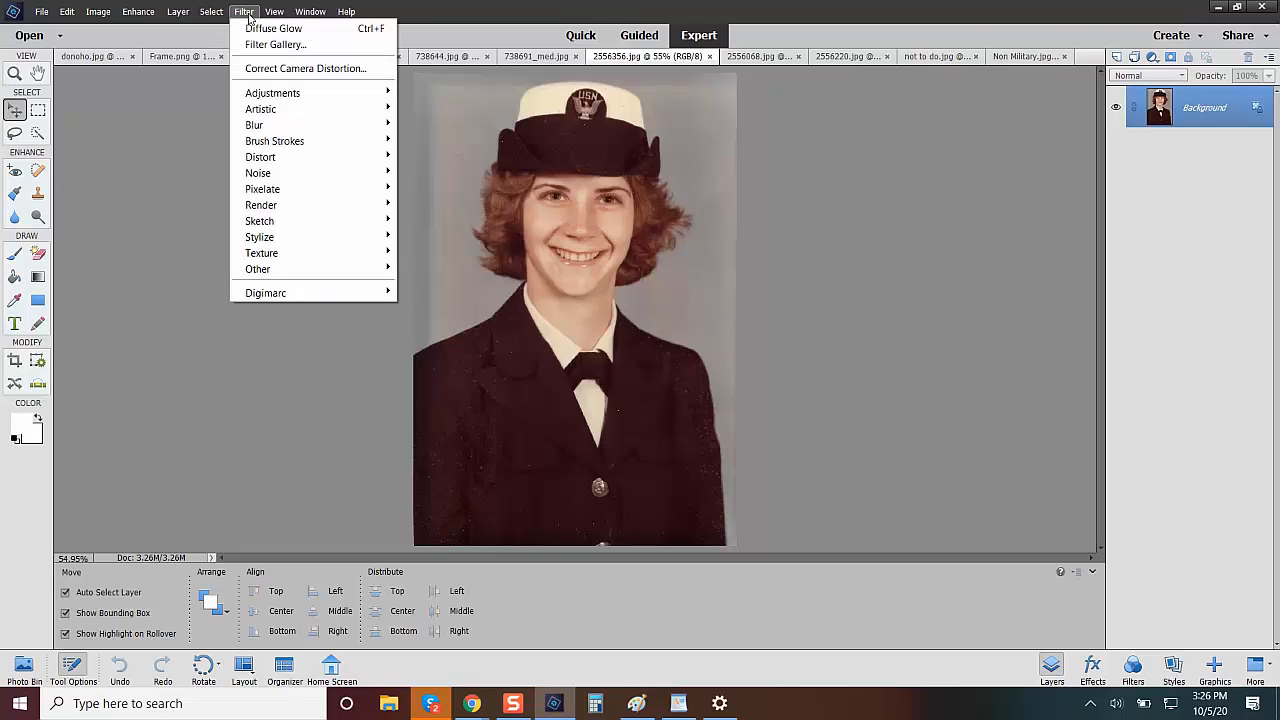
mouse_move(297, 176)
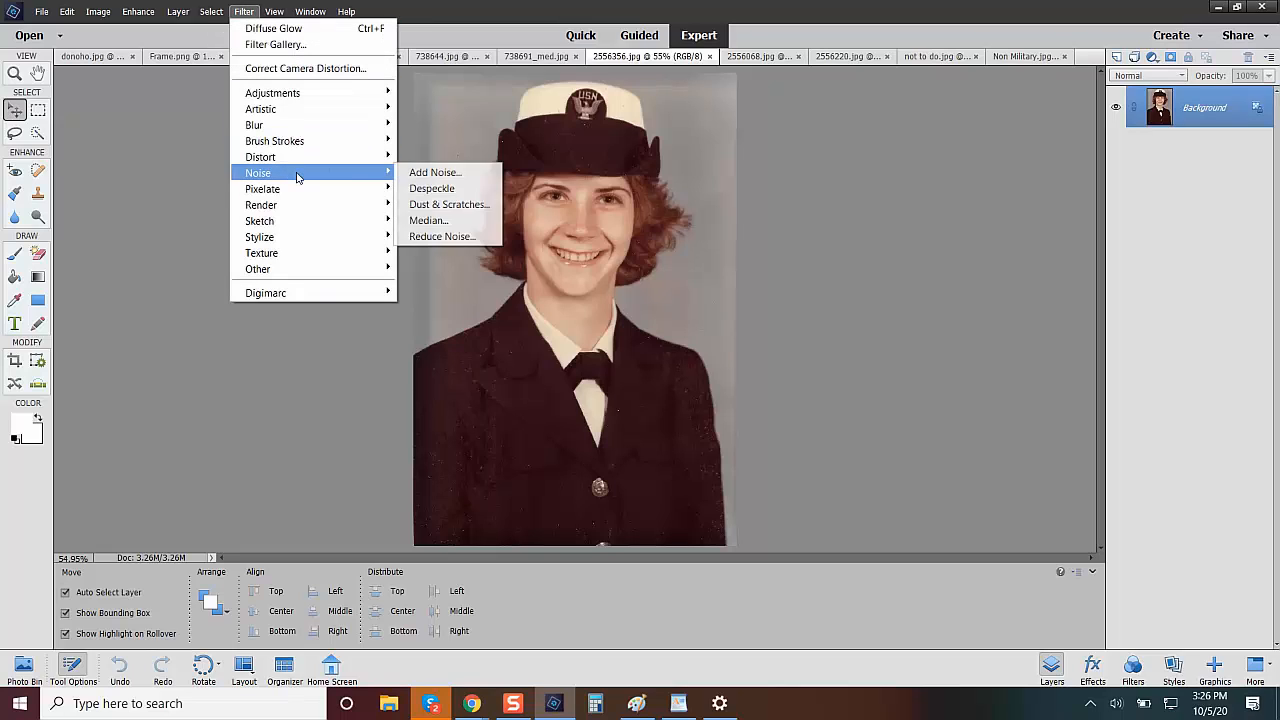
left_click(474, 205)
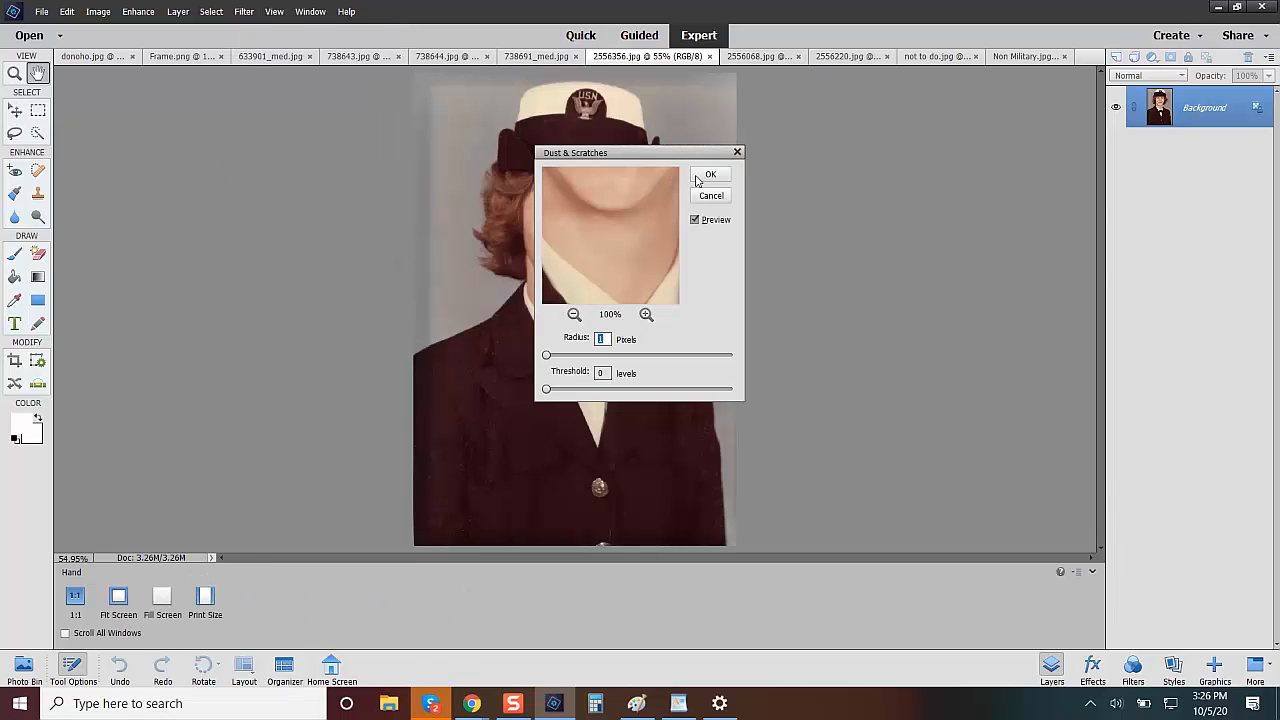
left_click(708, 175)
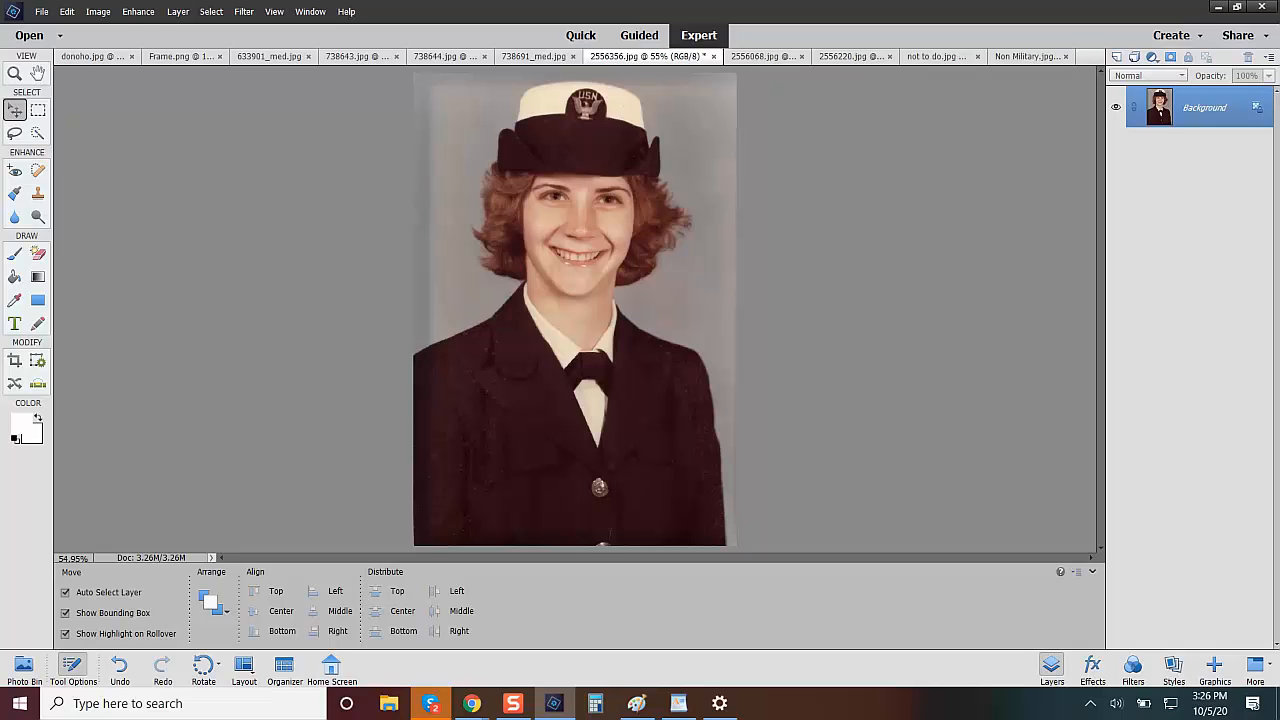
Apply Auto Color Correction to the 2556356.jpg portrait and retouch the border marks along its upper background with a 39 px Spot Healing Brush.
left_click(131, 16)
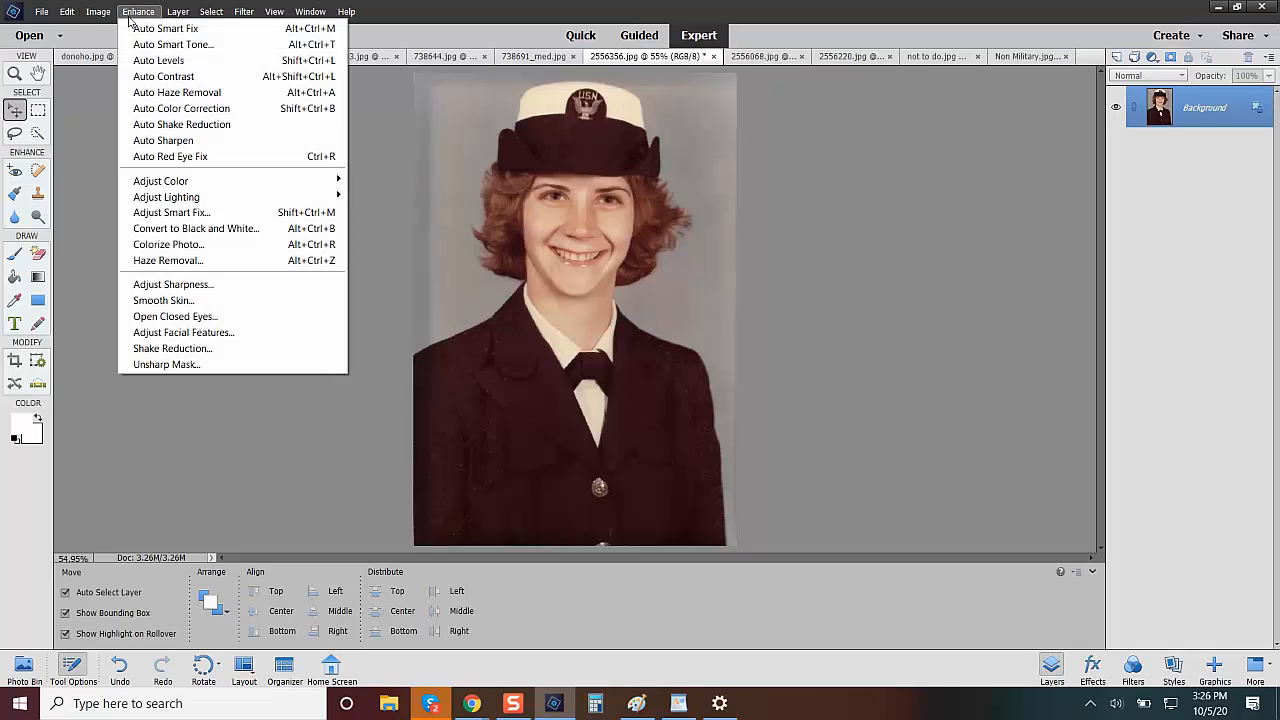
left_click(195, 110)
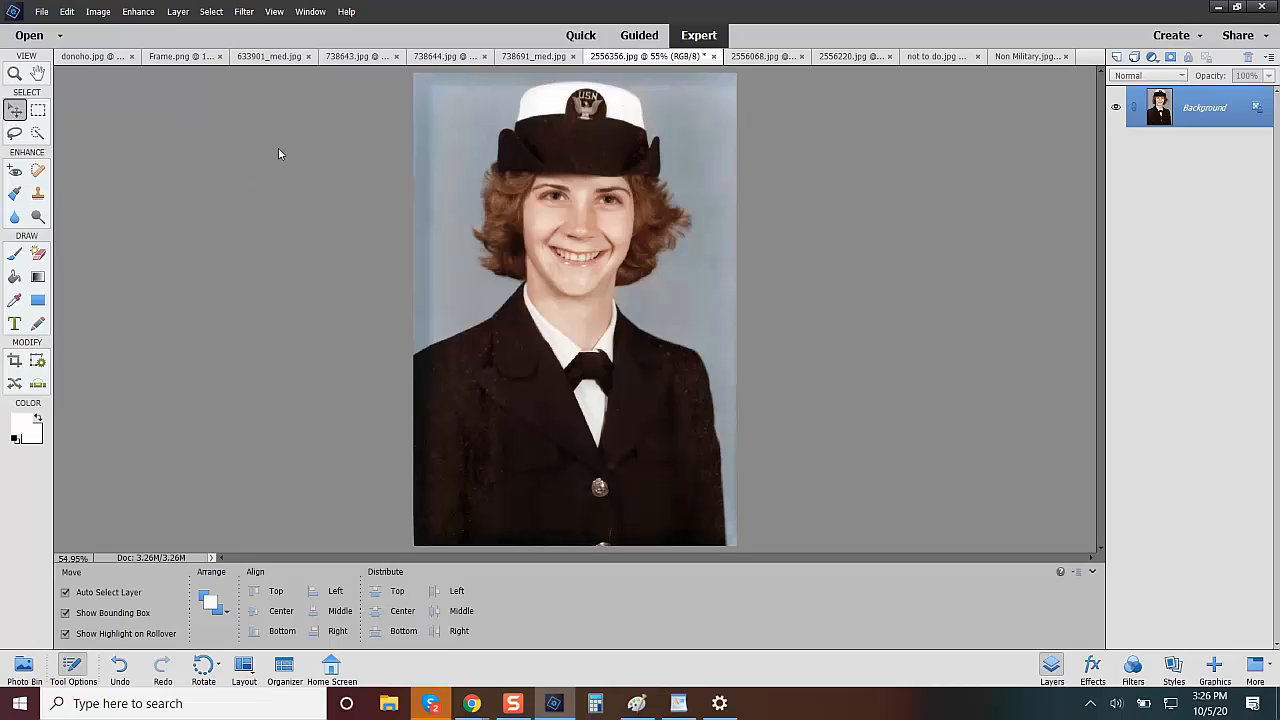
left_click(37, 171)
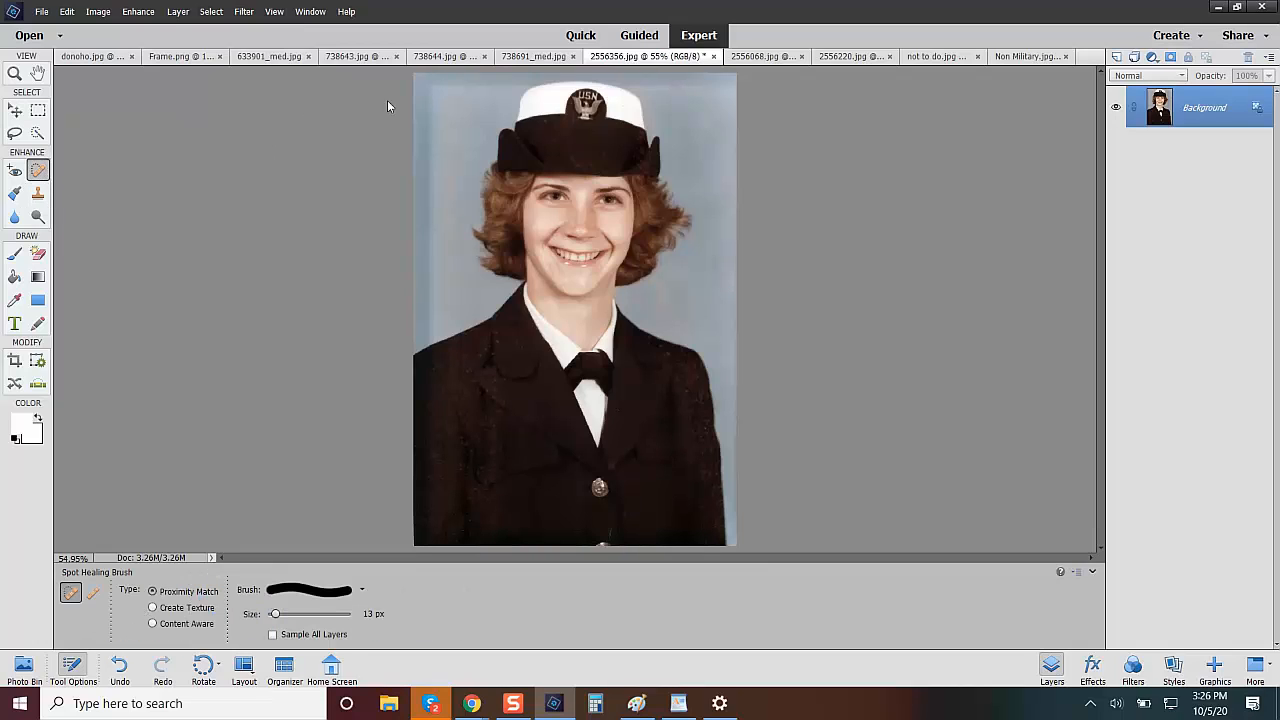
mouse_move(442, 96)
left_mouse_down()
mouse_move(471, 75)
mouse_move(402, 82)
mouse_move(430, 100)
left_mouse_up()
left_click_drag(274, 618, 292, 614)
mouse_move(466, 76)
left_mouse_down()
mouse_move(423, 77)
mouse_move(467, 76)
mouse_move(426, 88)
mouse_move(518, 79)
mouse_move(414, 80)
mouse_move(450, 77)
mouse_move(418, 82)
left_mouse_up()
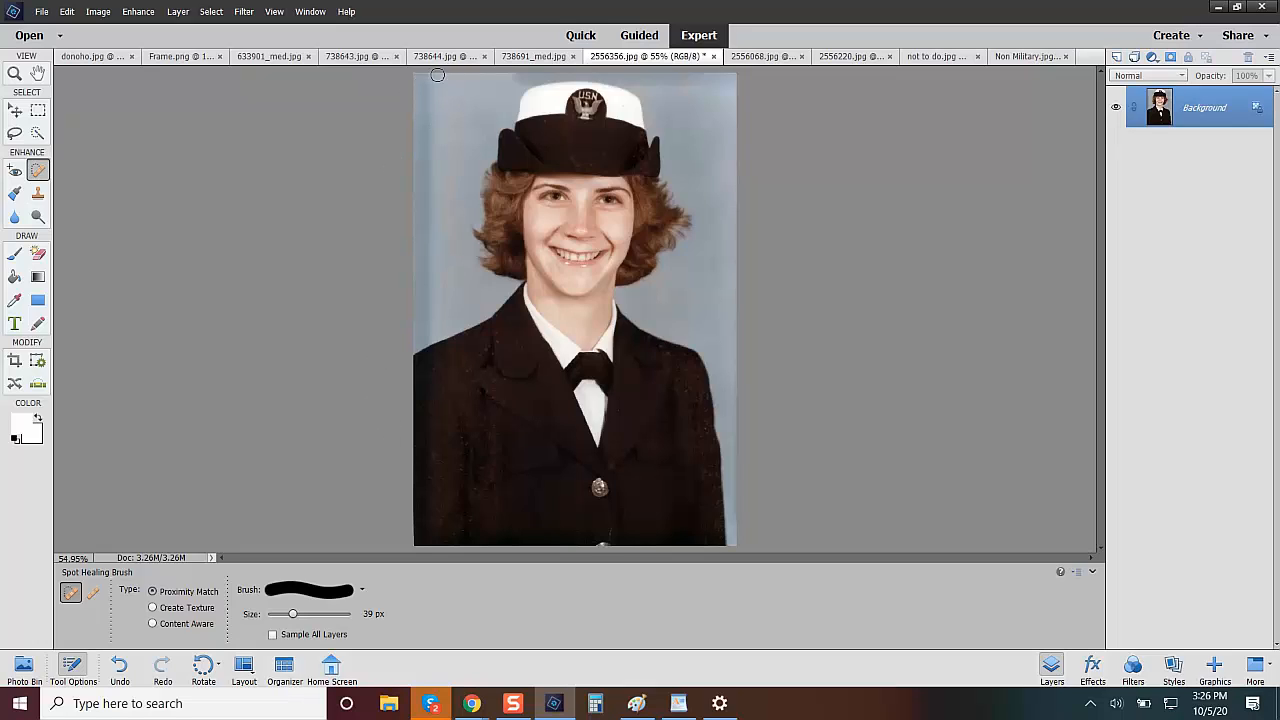
mouse_move(512, 78)
left_mouse_down()
mouse_move(554, 74)
mouse_move(513, 95)
mouse_move(524, 80)
left_mouse_up()
mouse_move(727, 87)
left_mouse_down()
mouse_move(689, 75)
mouse_move(735, 75)
mouse_move(671, 89)
mouse_move(659, 82)
mouse_move(679, 79)
mouse_move(639, 78)
mouse_move(733, 86)
mouse_move(571, 70)
mouse_move(507, 81)
mouse_move(576, 64)
mouse_move(654, 83)
mouse_move(614, 72)
left_mouse_up()
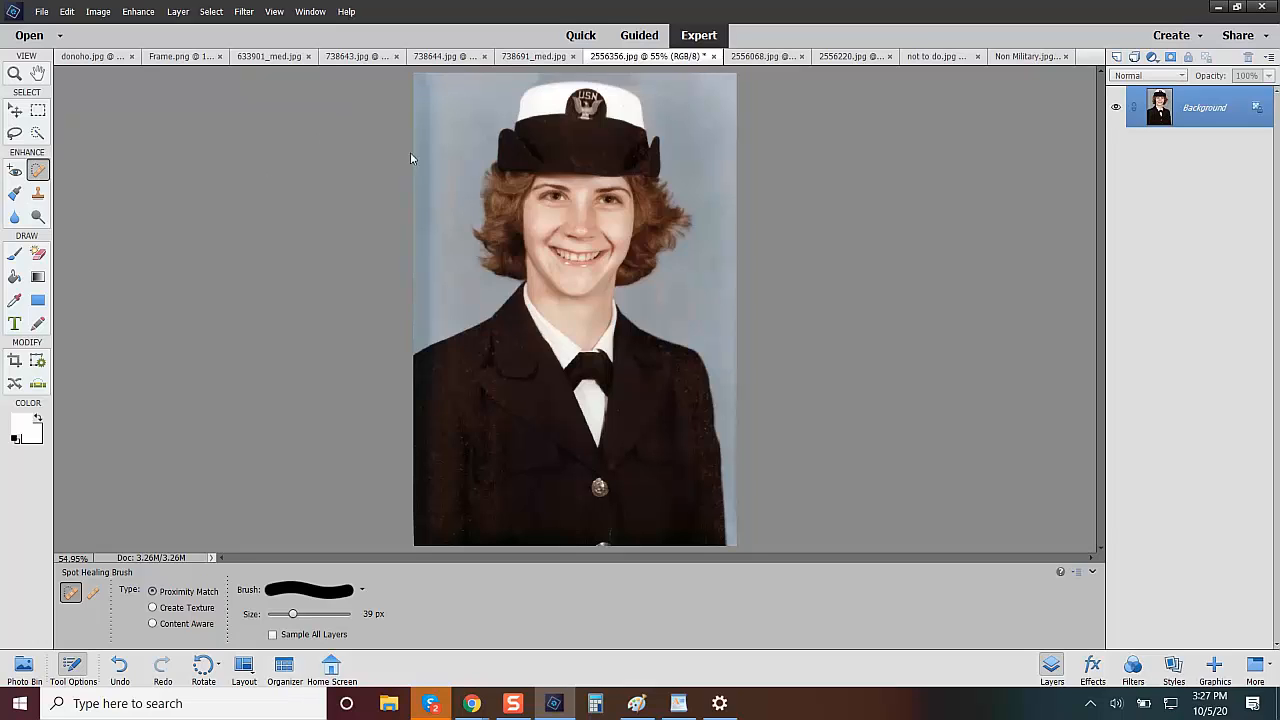
mouse_move(519, 80)
left_mouse_down()
mouse_move(639, 78)
mouse_move(542, 73)
mouse_move(615, 69)
mouse_move(532, 70)
mouse_move(641, 75)
mouse_move(660, 102)
mouse_move(592, 72)
mouse_move(630, 72)
left_mouse_up()
Place the 2556356.jpg portrait into the Frame.png document and move the frame layer above the photo layer.
left_click(24, 668)
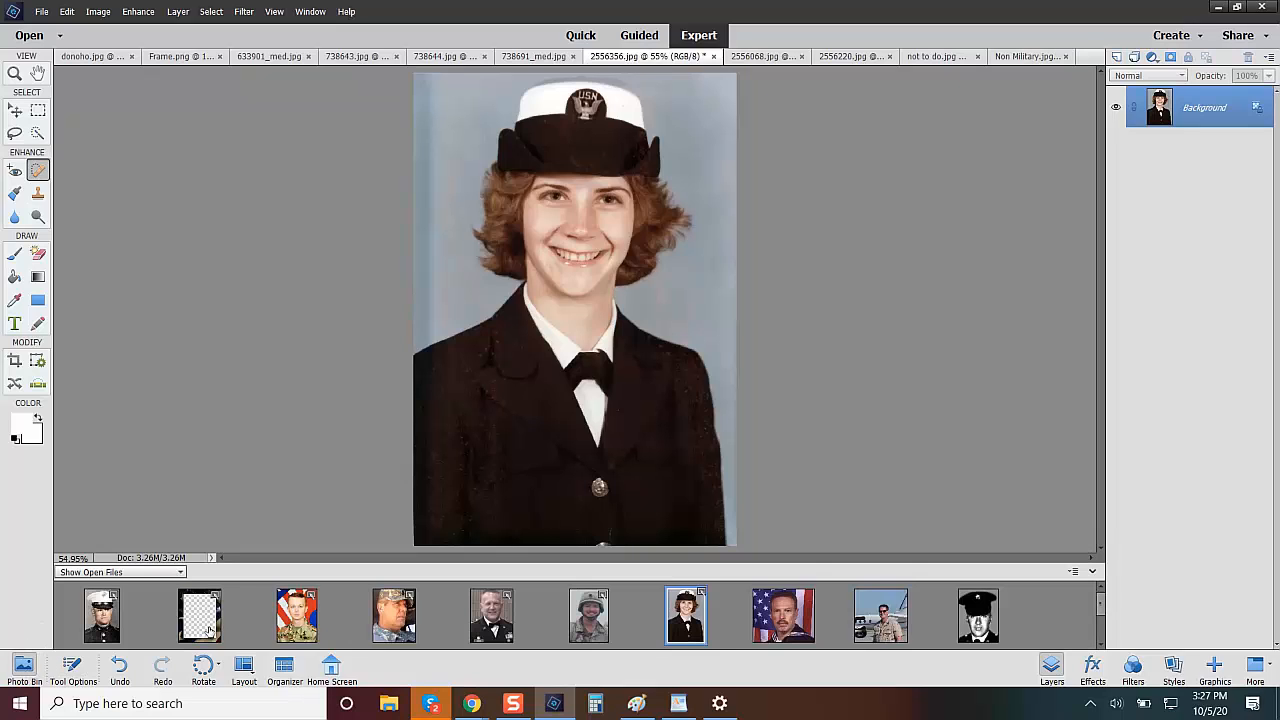
left_click(207, 633)
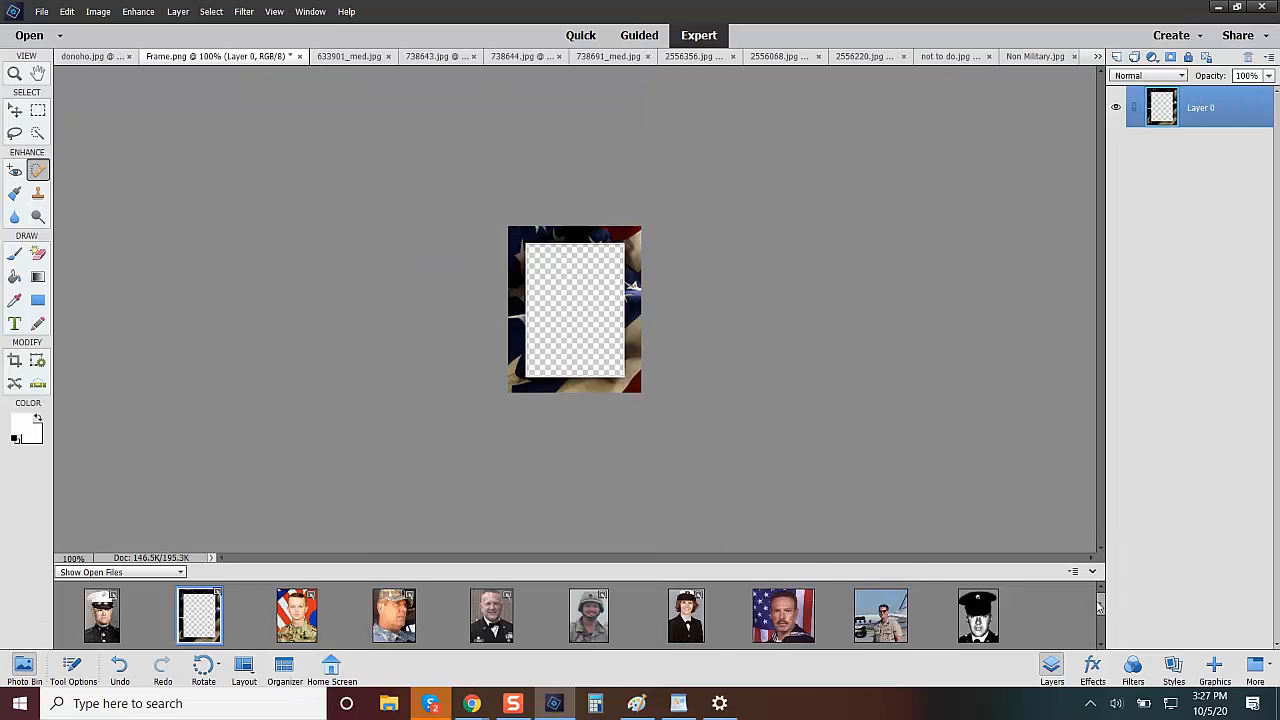
left_click_drag(1101, 605, 1100, 631)
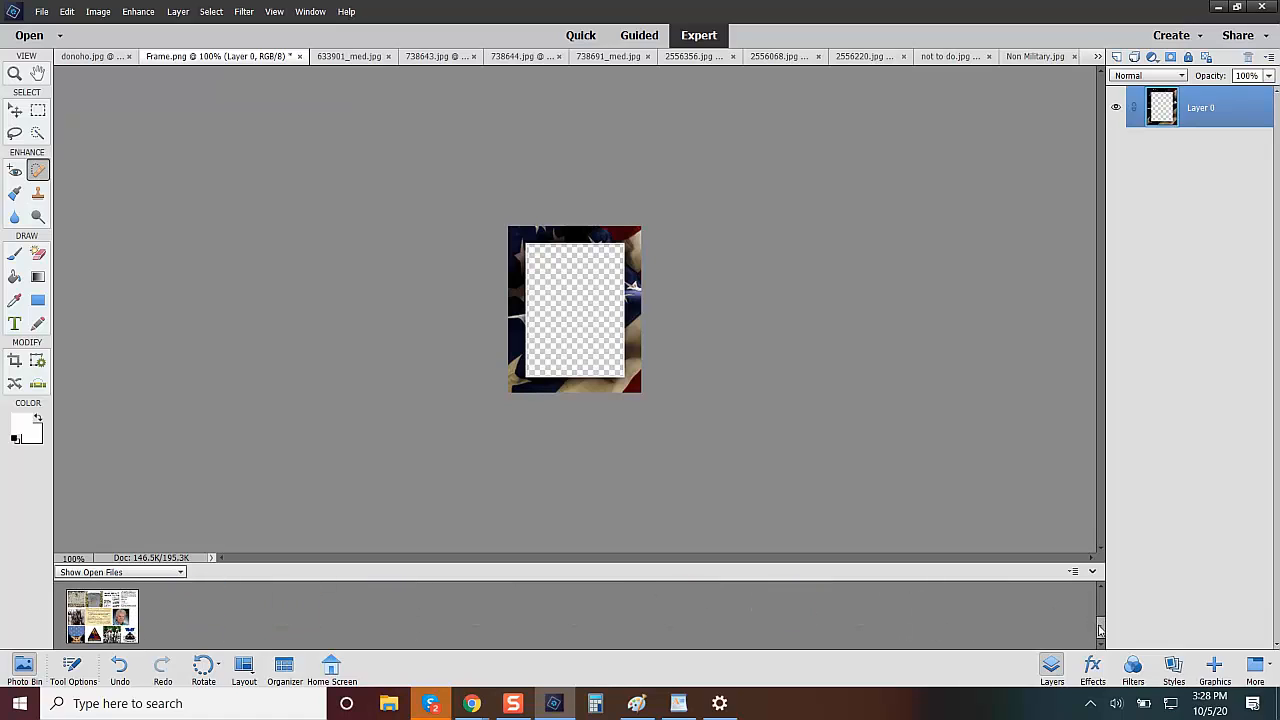
left_click_drag(1101, 629, 1102, 602)
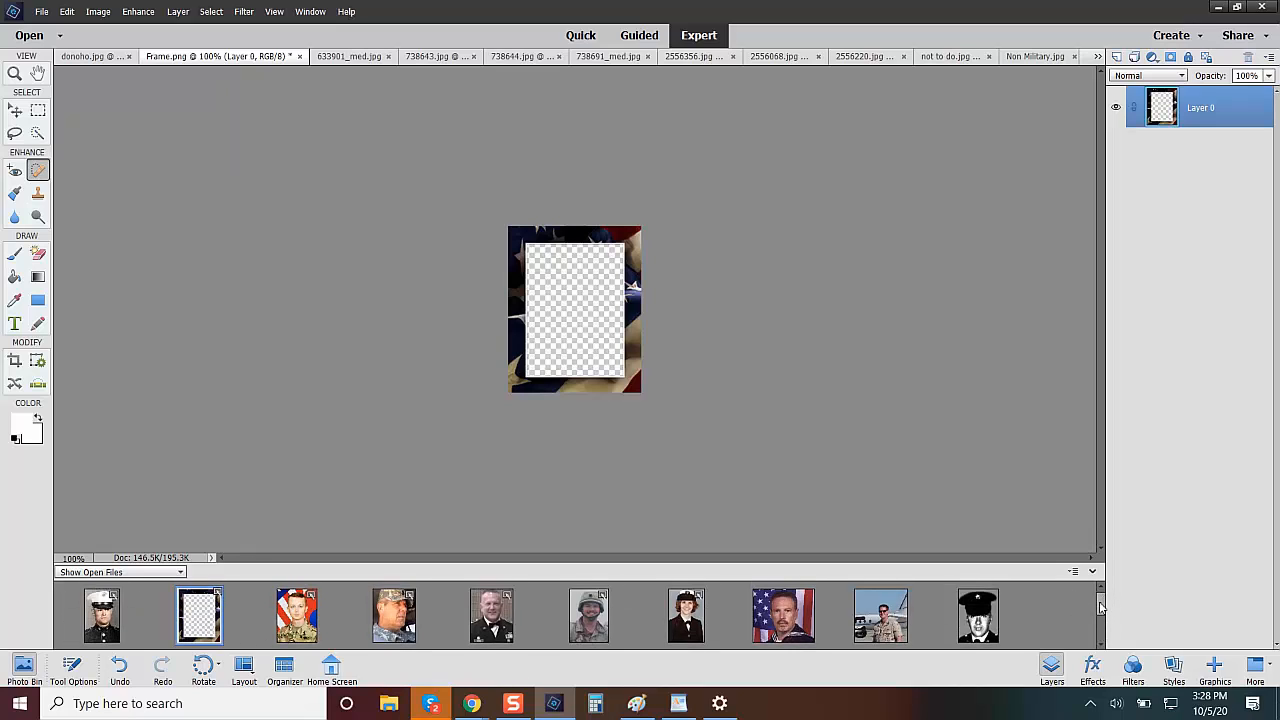
left_click(686, 630)
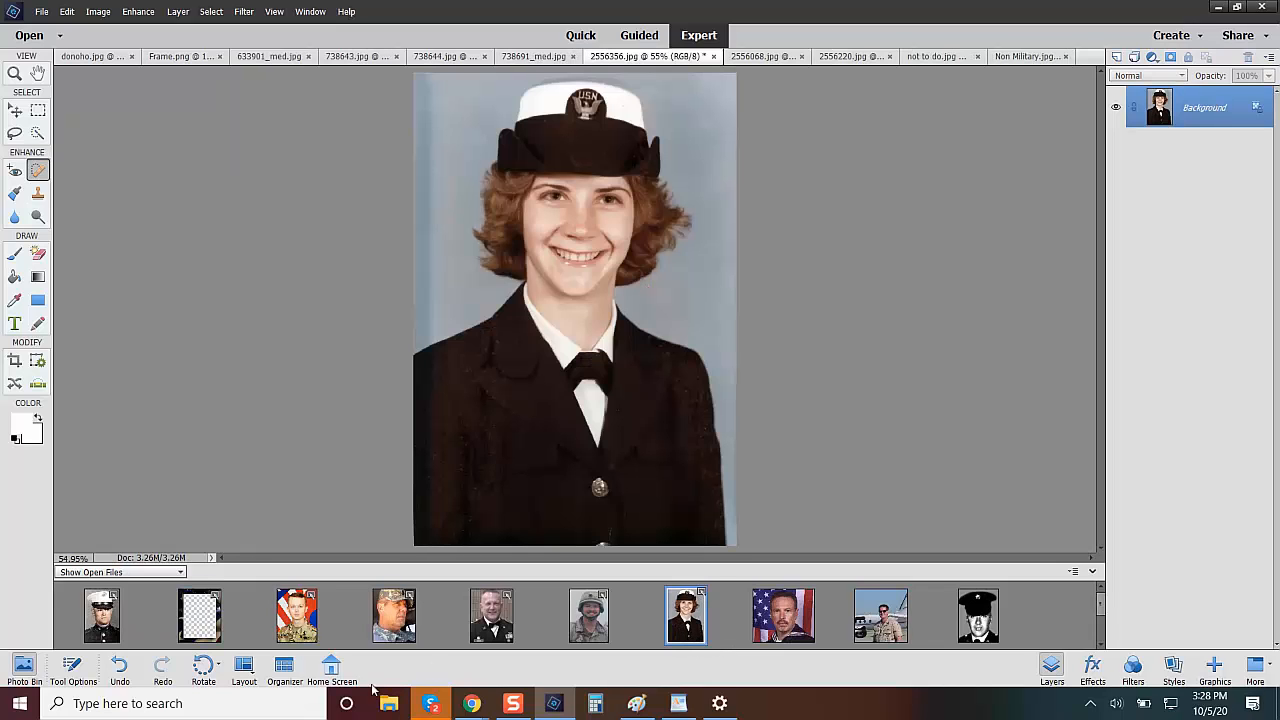
left_click(208, 616)
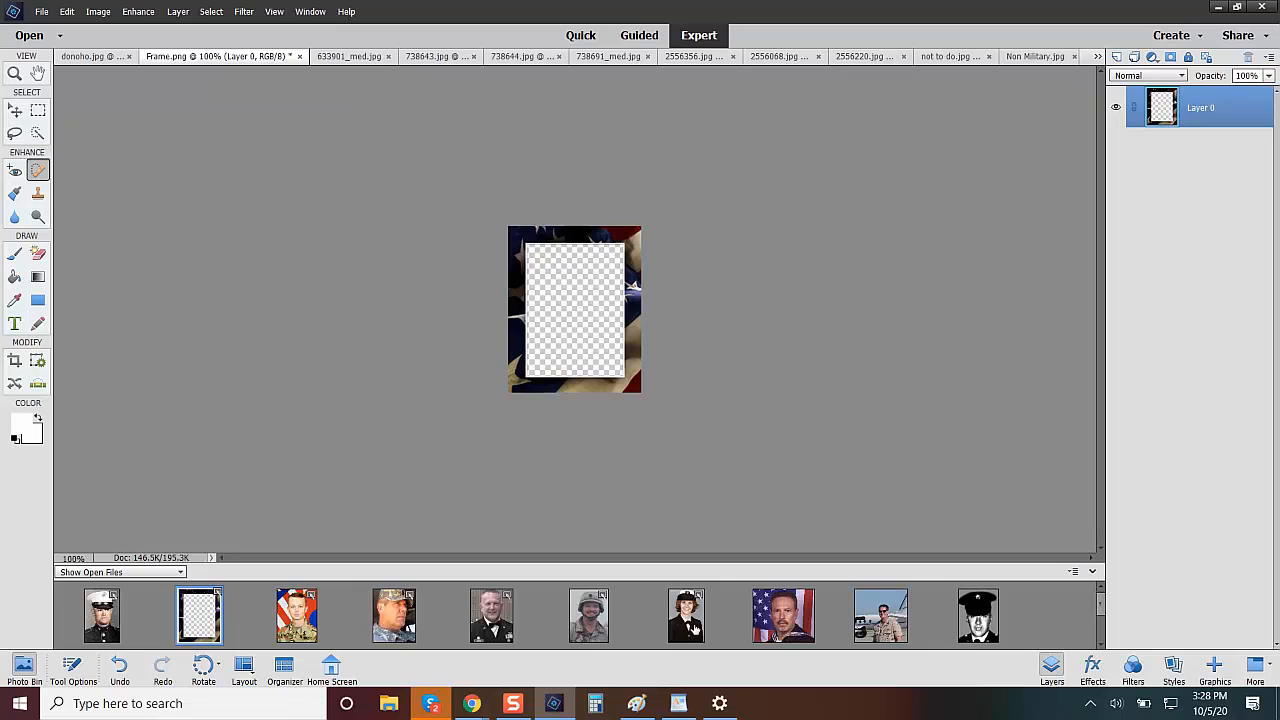
left_click_drag(695, 628, 570, 360)
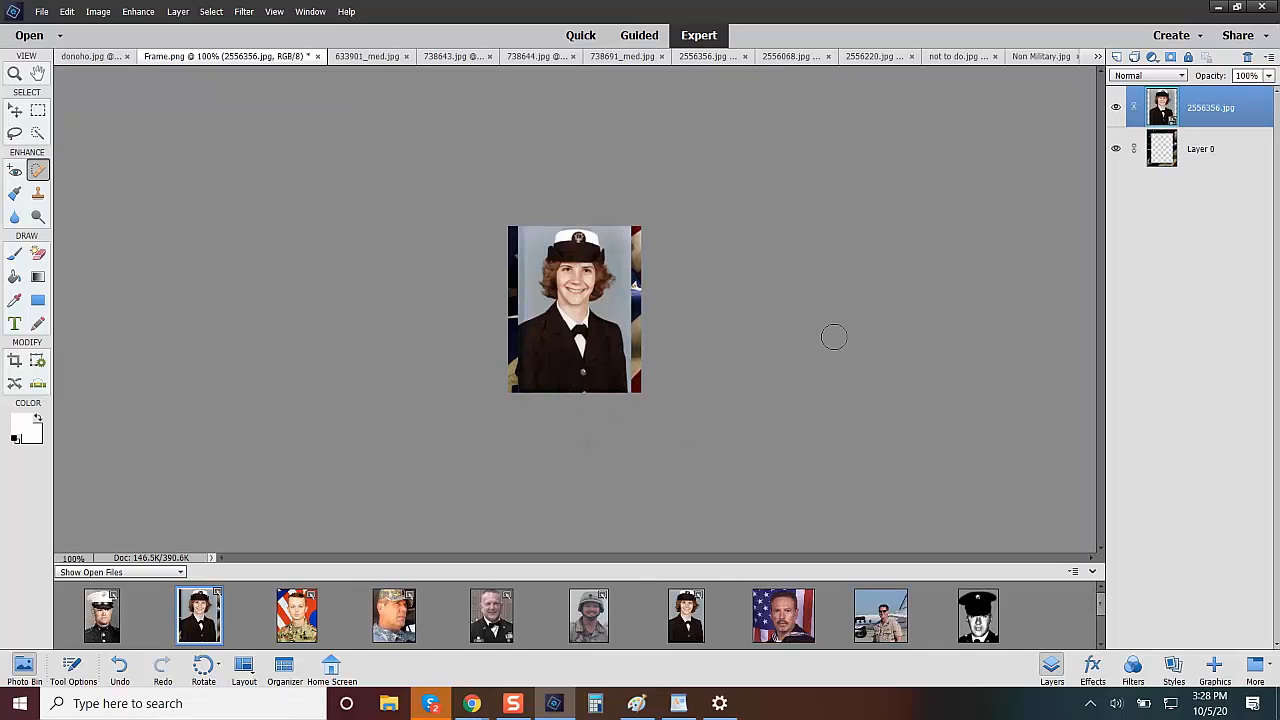
left_click_drag(1163, 152, 1162, 100)
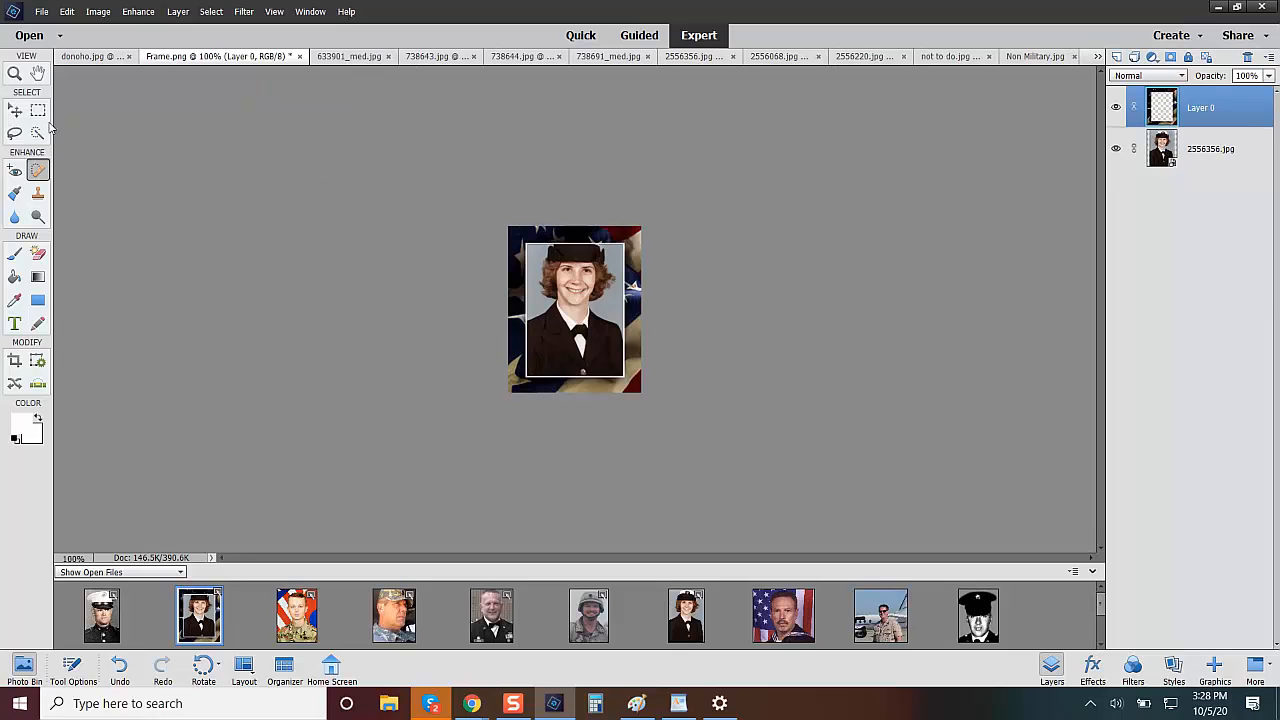
Move the 2556356.jpg photo layer down so the hat sits inside the frame opening, and delete it from the frame document.
left_click(16, 112)
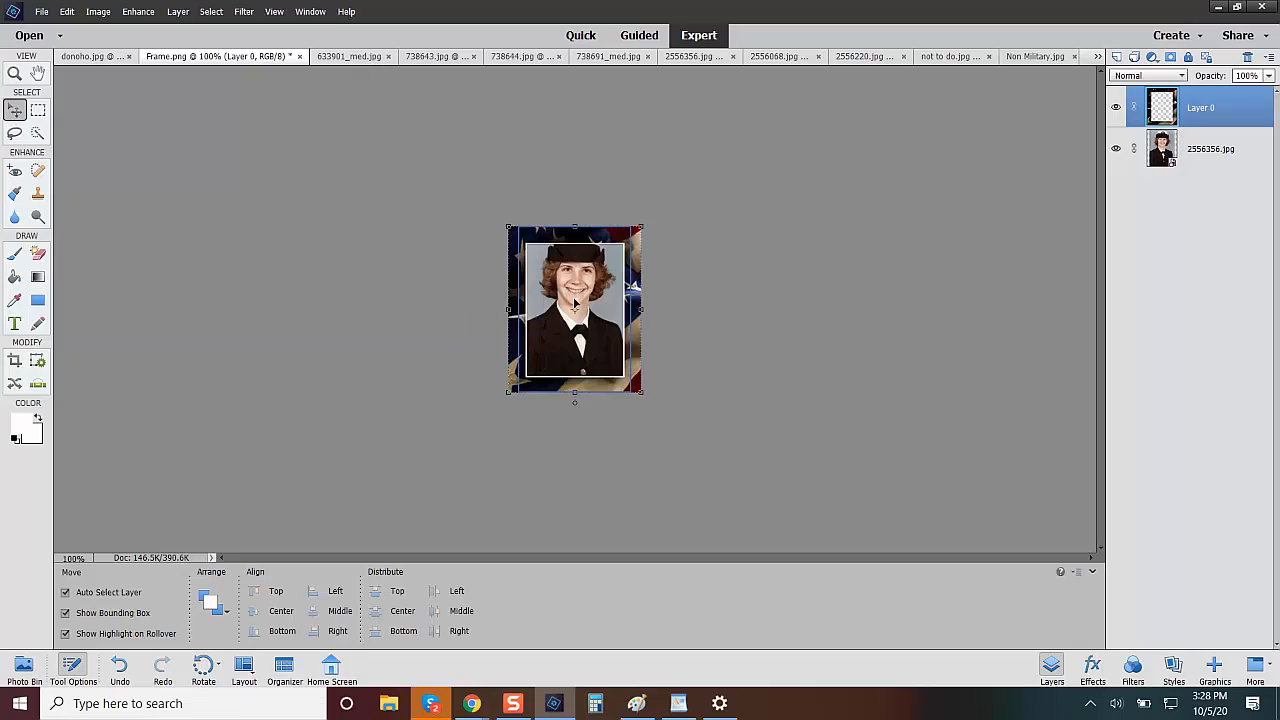
left_click_drag(575, 302, 576, 320)
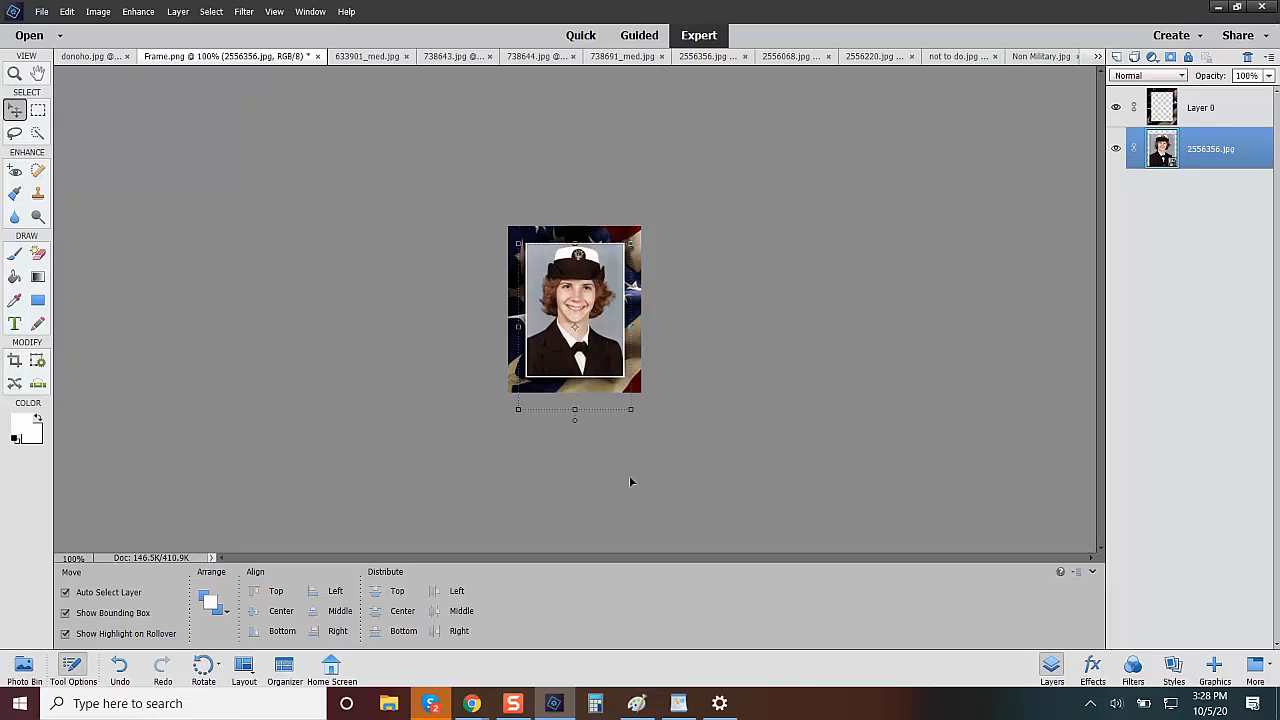
left_click(311, 267)
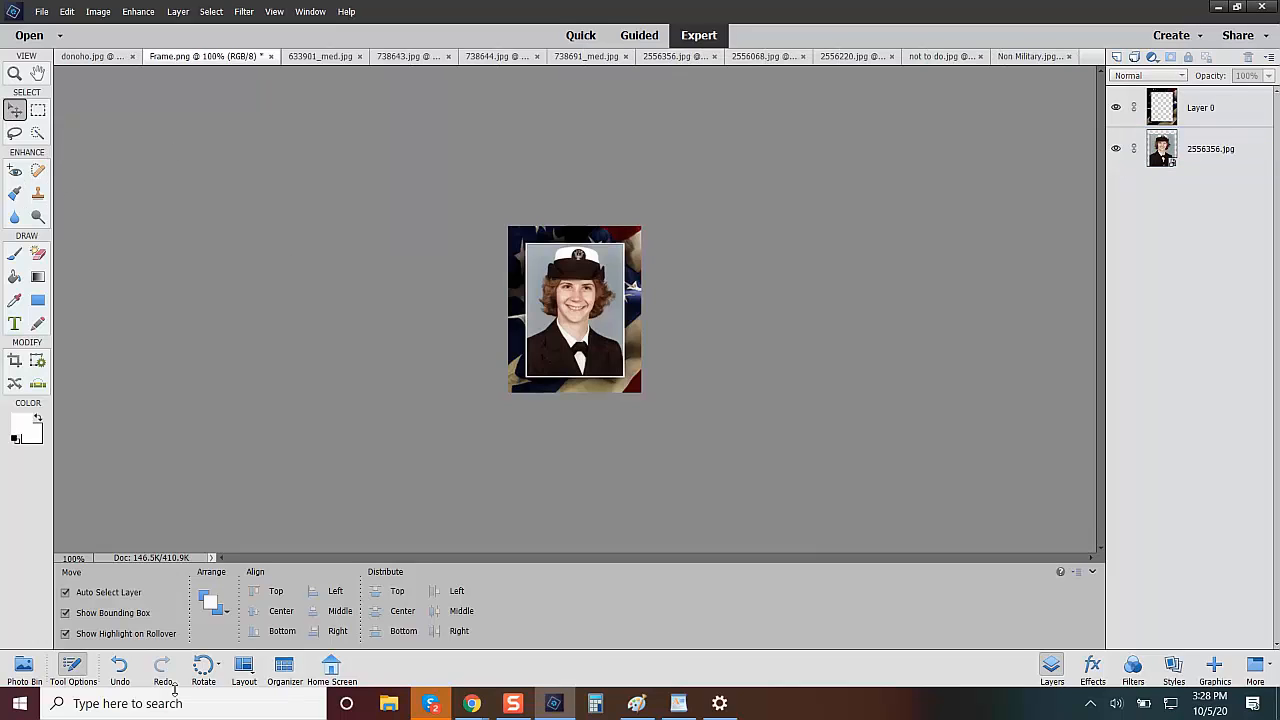
left_click(577, 316)
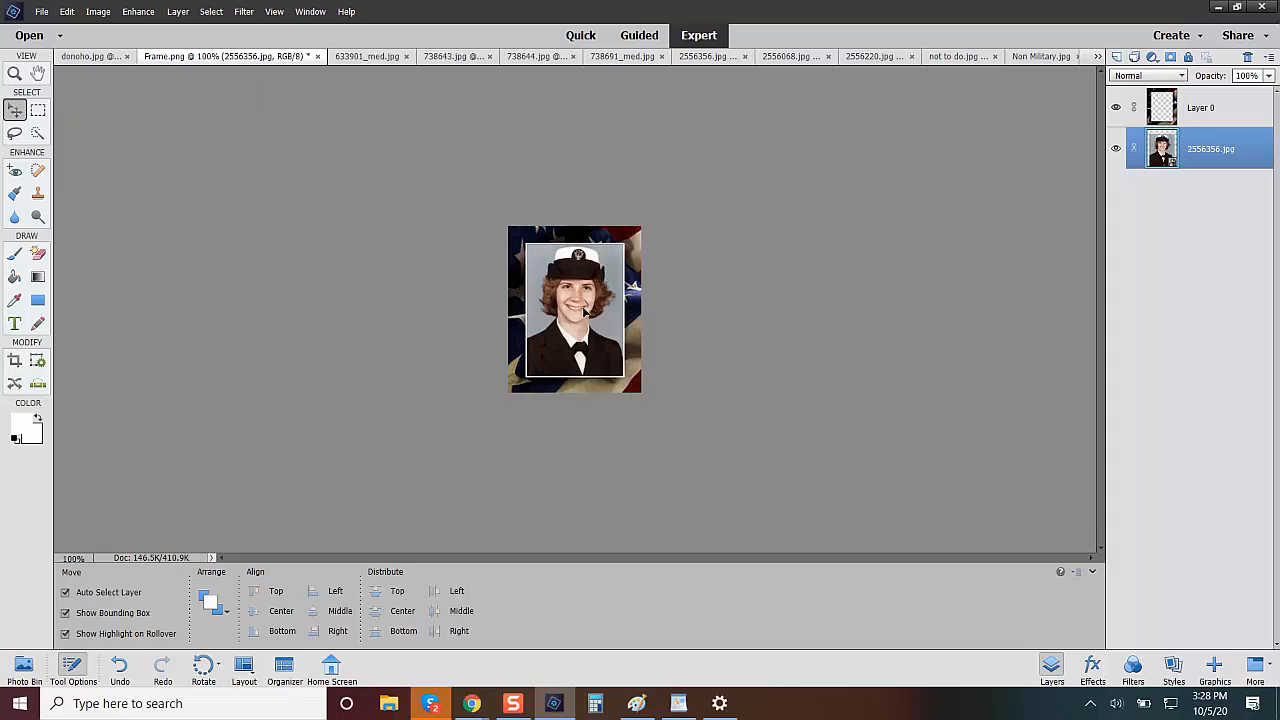
key("Delete")
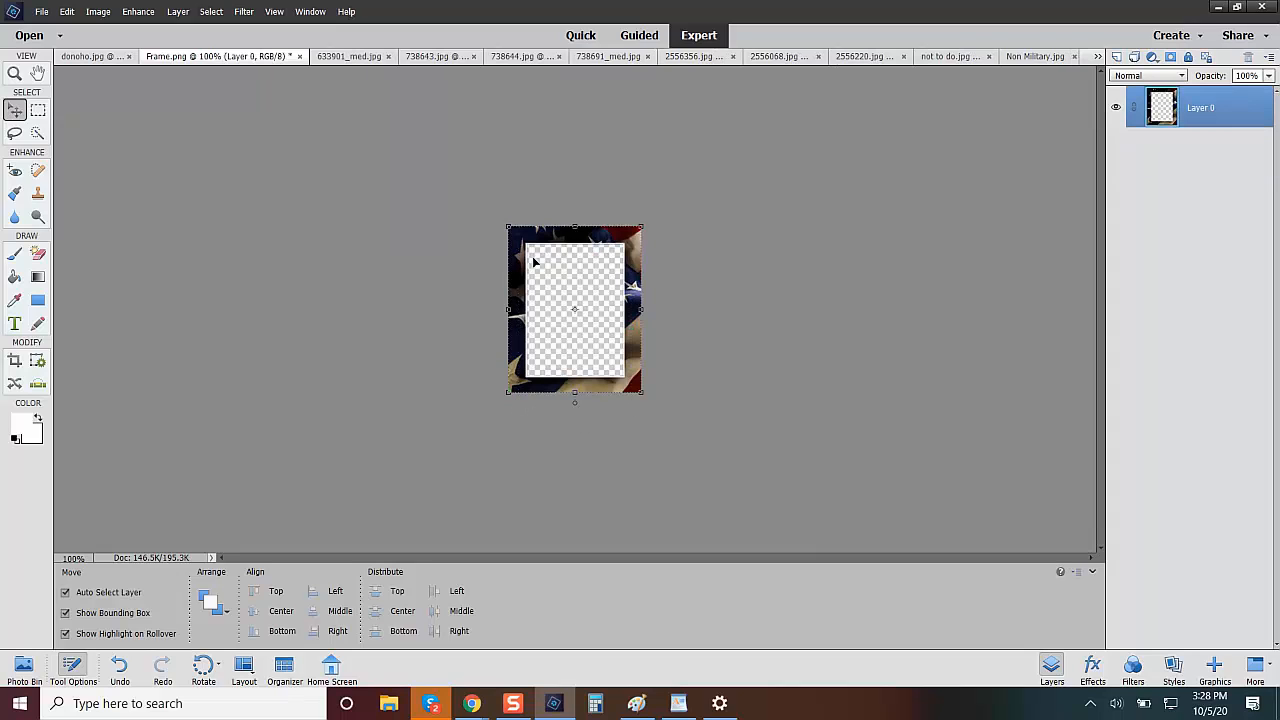
Open the 2556068.jpg portrait from the open files and apply Auto Color Correction to it.
left_click(24, 665)
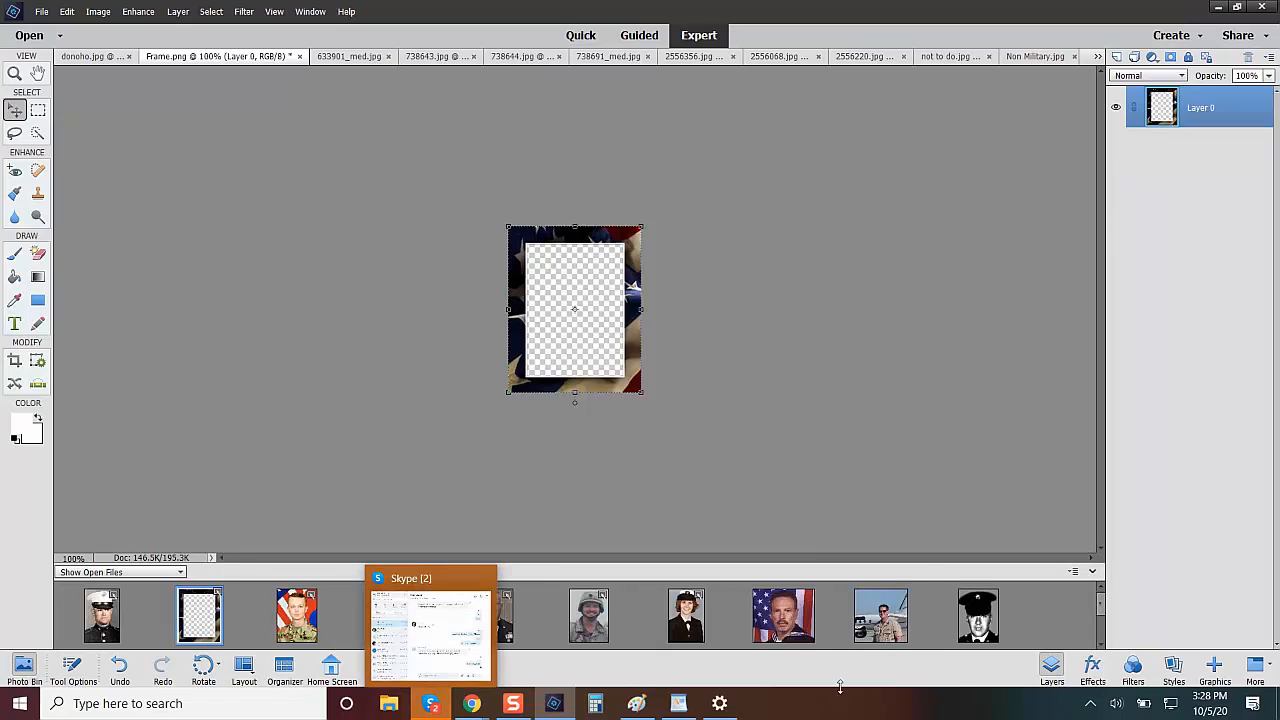
left_click(806, 625)
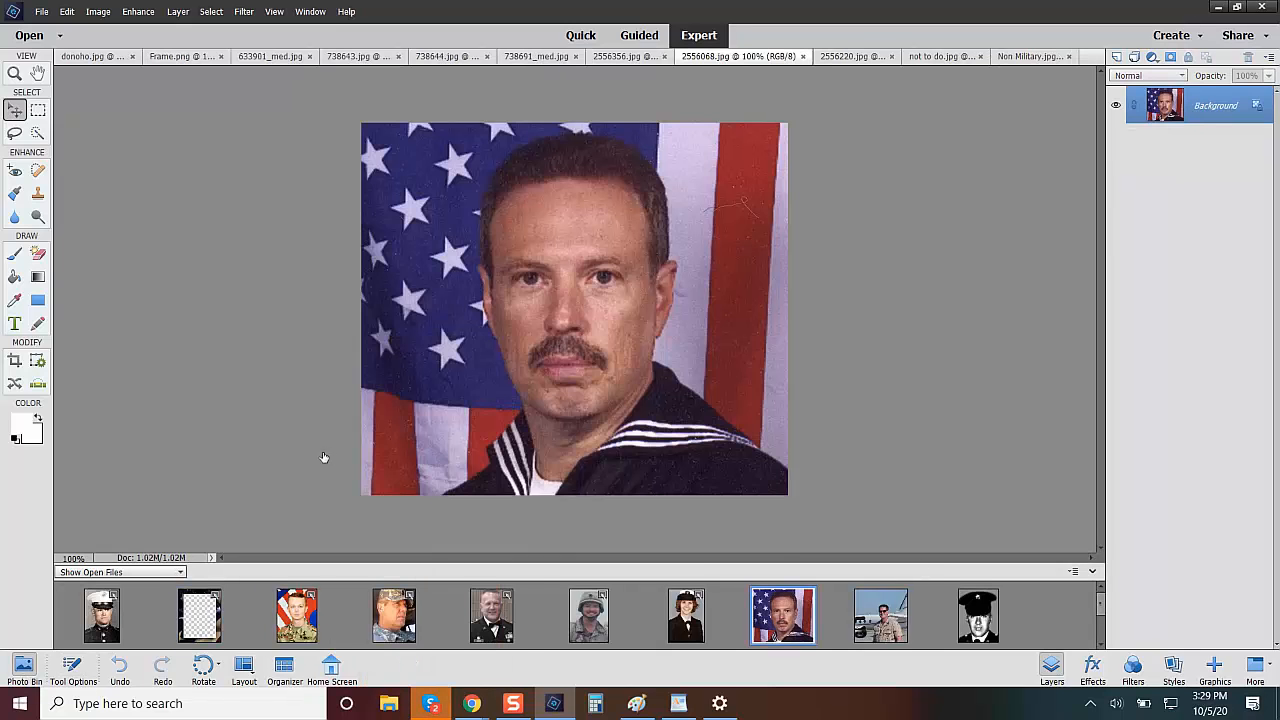
left_click(140, 13)
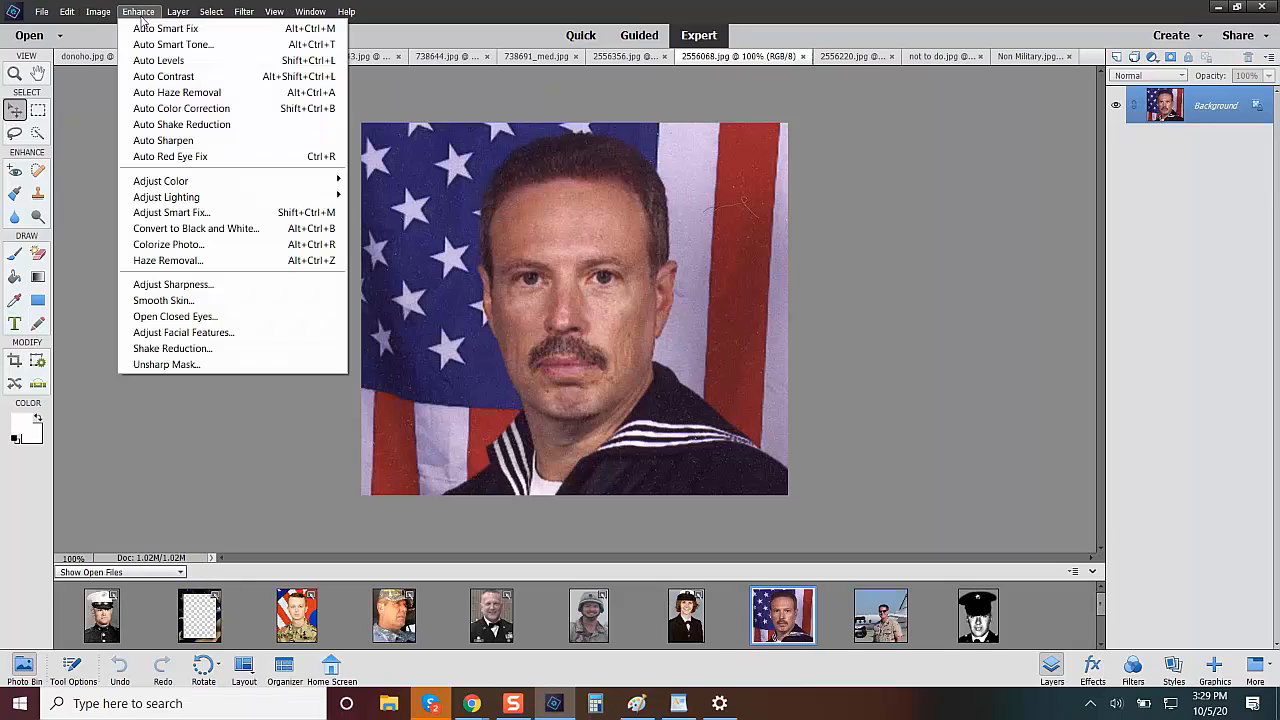
left_click(188, 108)
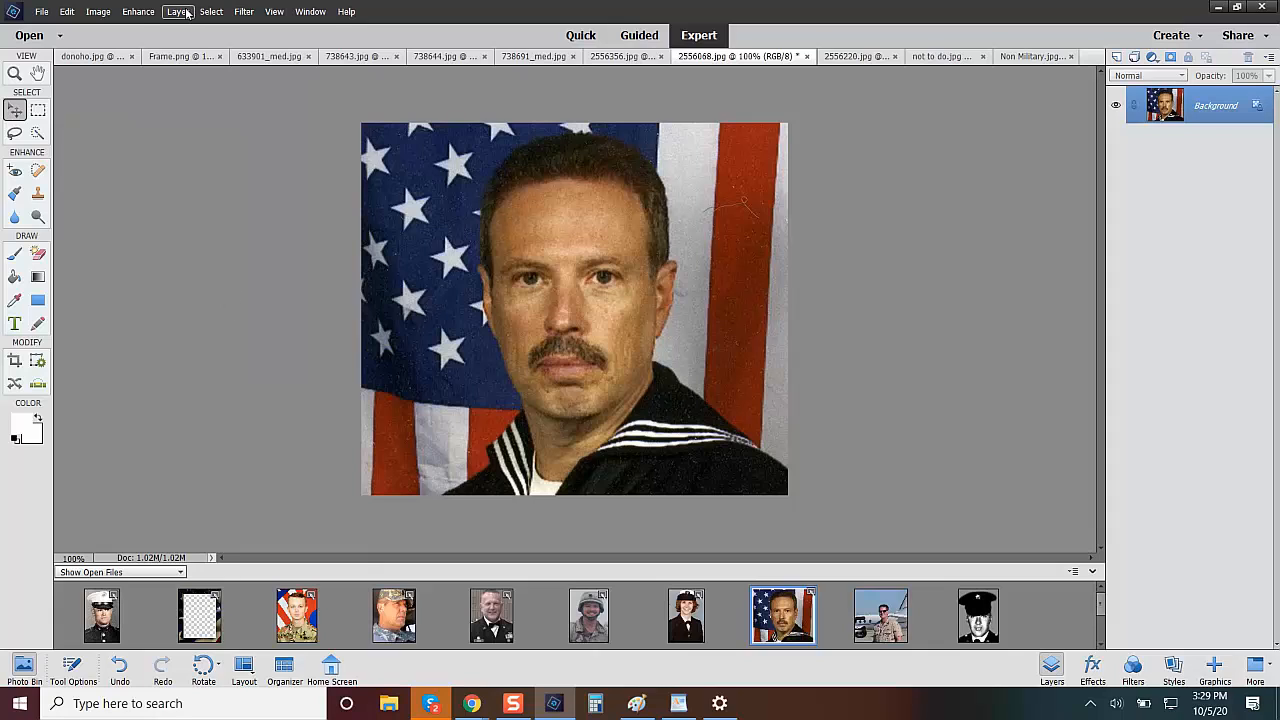
Raise the master saturation of the 2556068.jpg portrait slightly with Hue/Saturation.
left_click(139, 12)
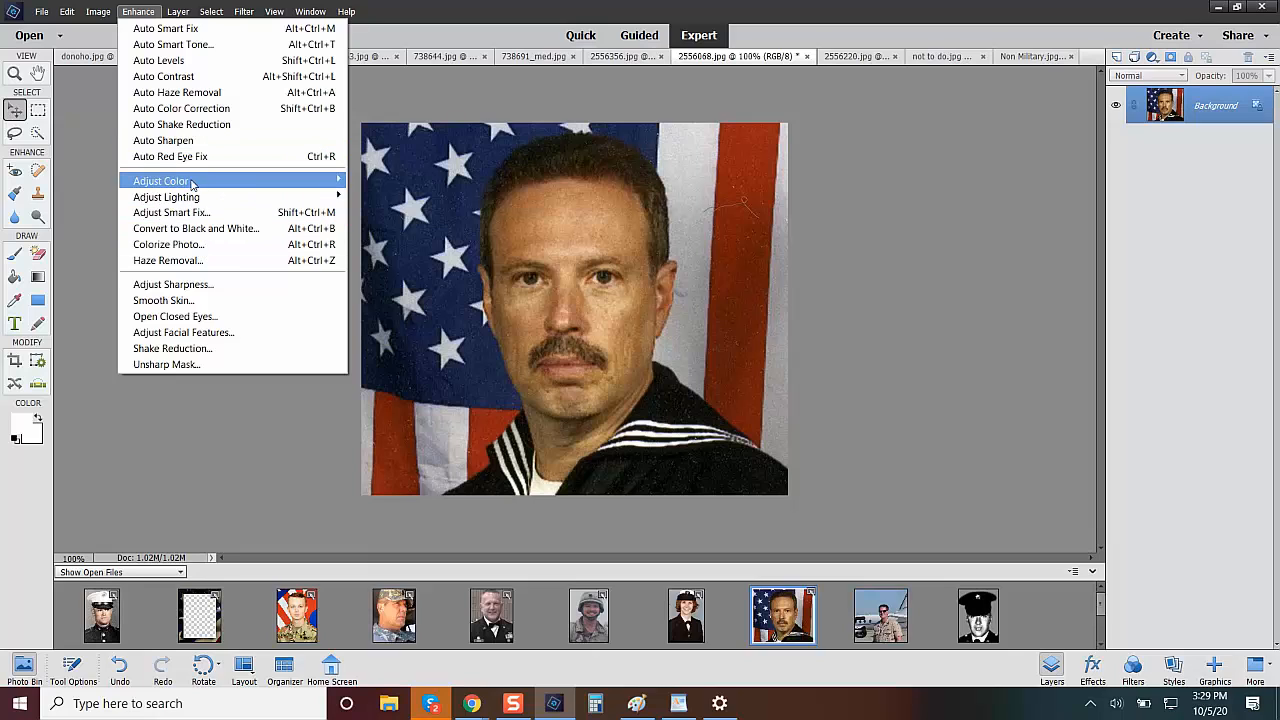
mouse_move(194, 186)
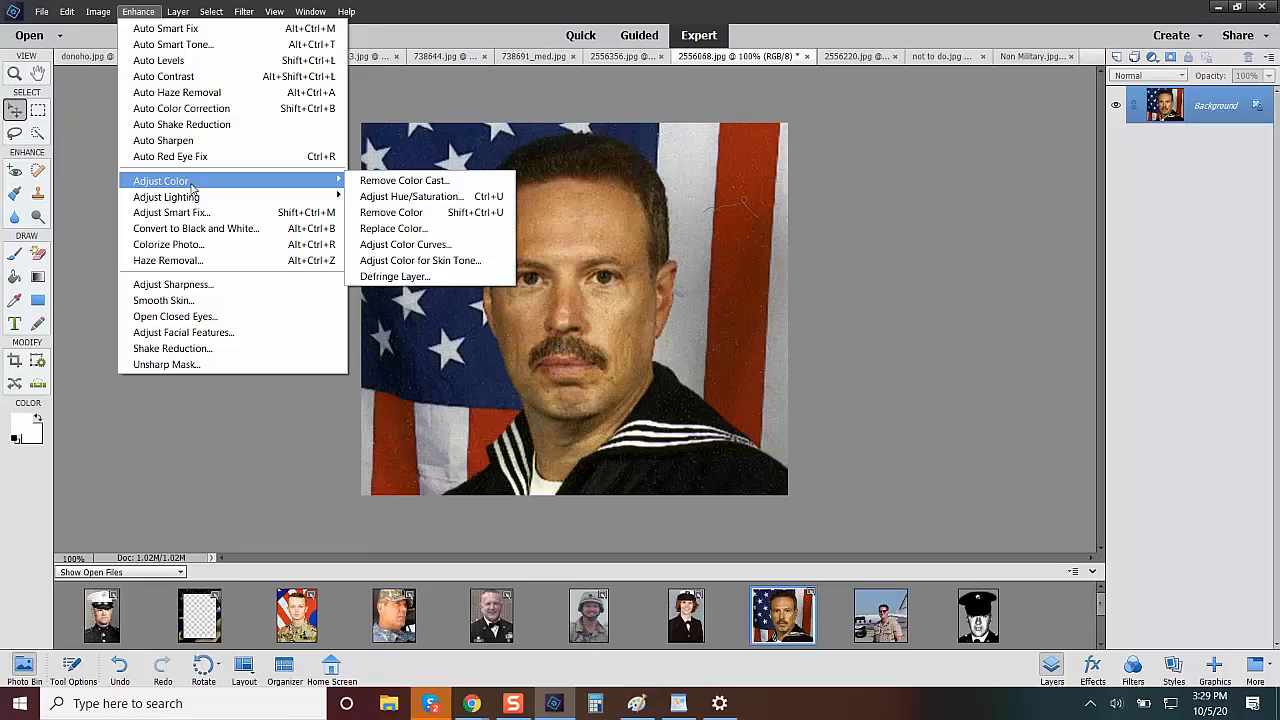
left_click(407, 196)
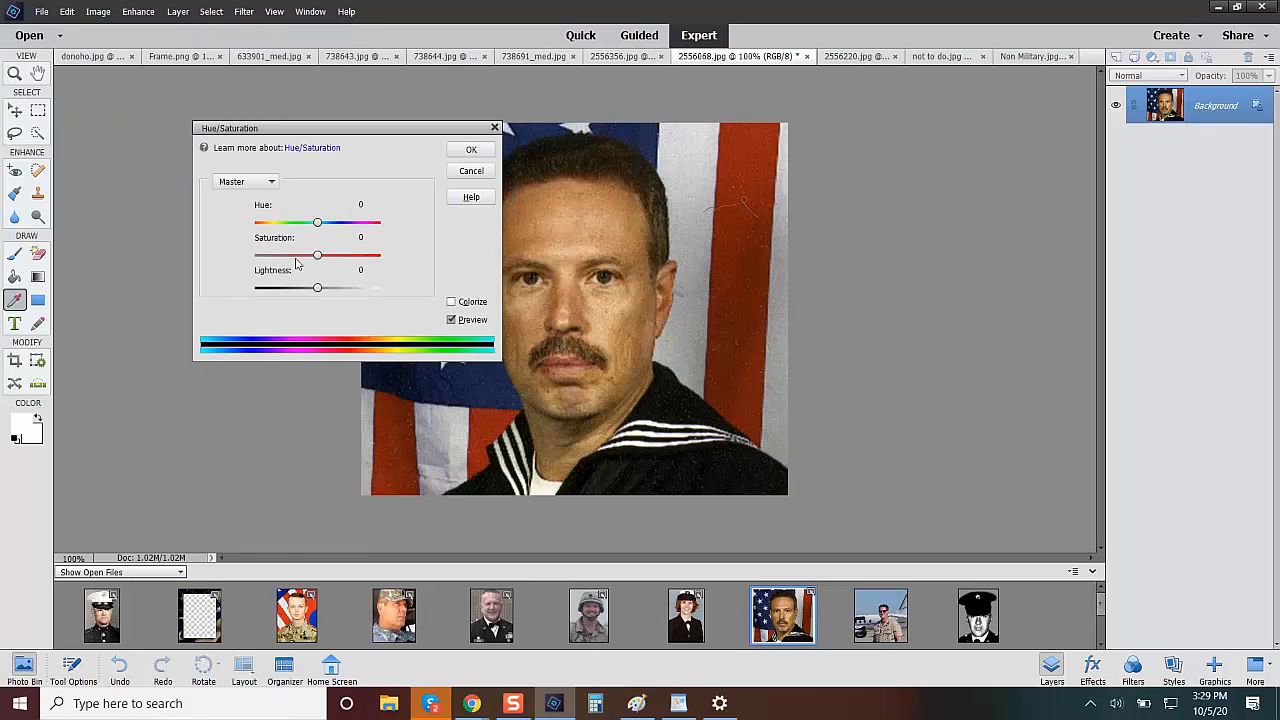
left_click_drag(318, 258, 325, 259)
left_click(469, 150)
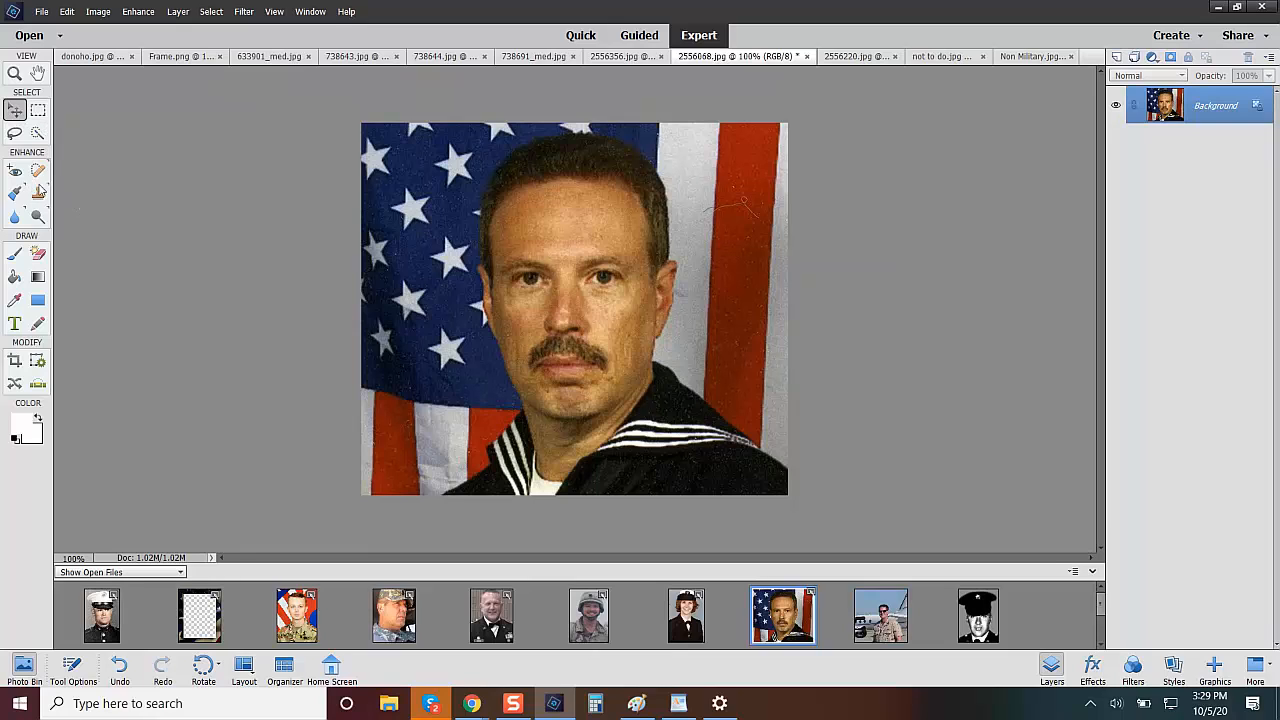
Remove the scratch on the flag's red stripe beside the sailor's head with a 16 px Spot Healing Brush.
left_click(38, 172)
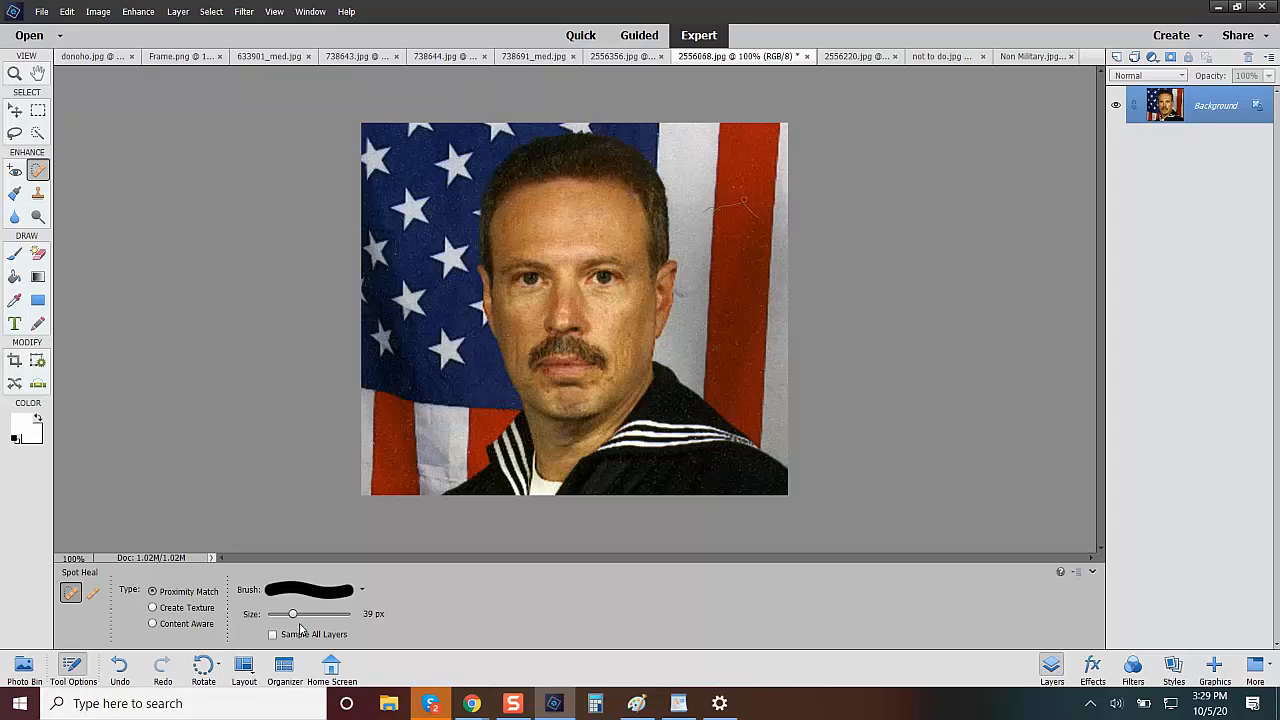
left_click_drag(292, 614, 277, 616)
mouse_move(706, 210)
left_mouse_down()
mouse_move(742, 201)
mouse_move(764, 226)
mouse_move(738, 180)
left_mouse_up()
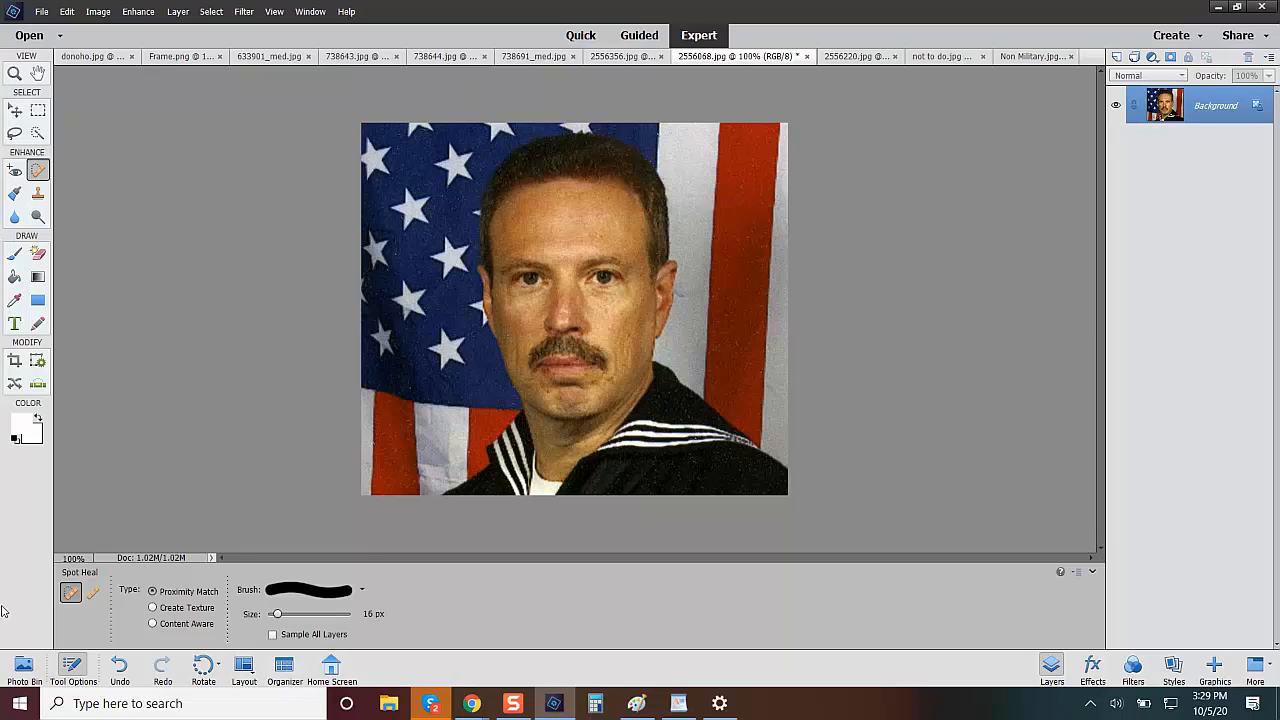
Place the 2556068.jpg portrait from the open files into Frame.png and arrange the frame layer above it.
left_click(24, 668)
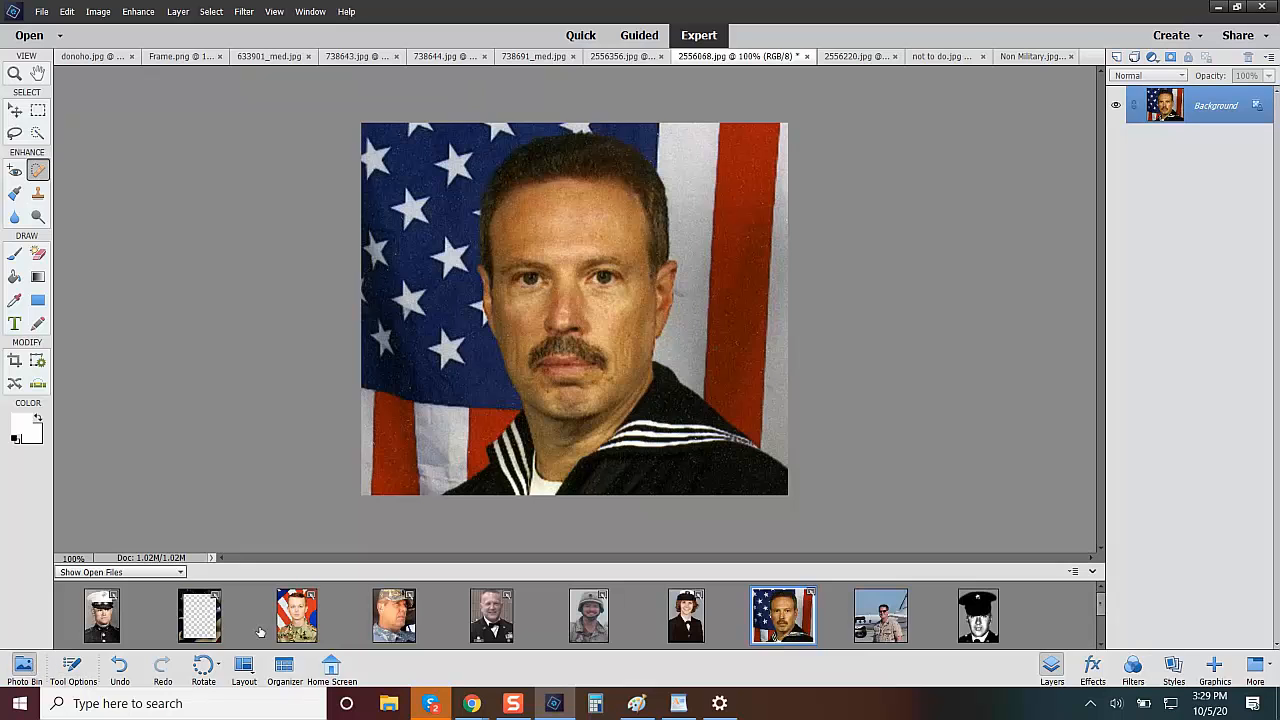
left_click(190, 618)
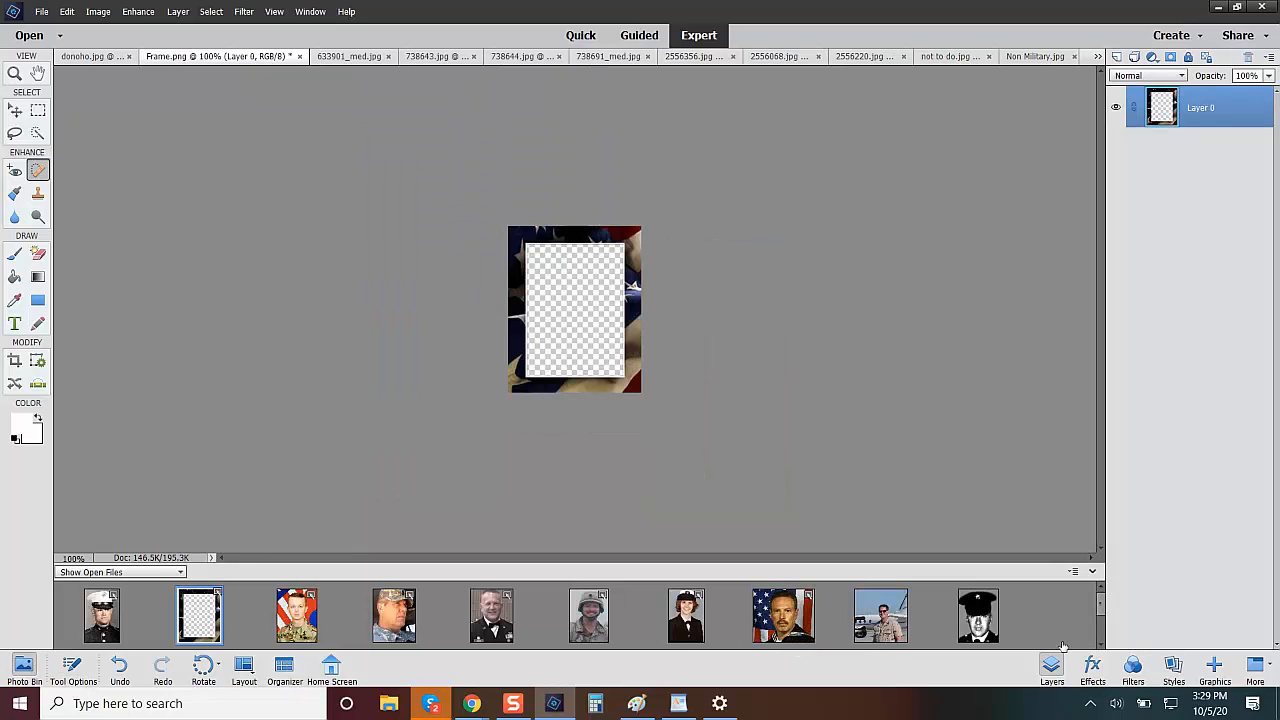
left_click(1100, 607)
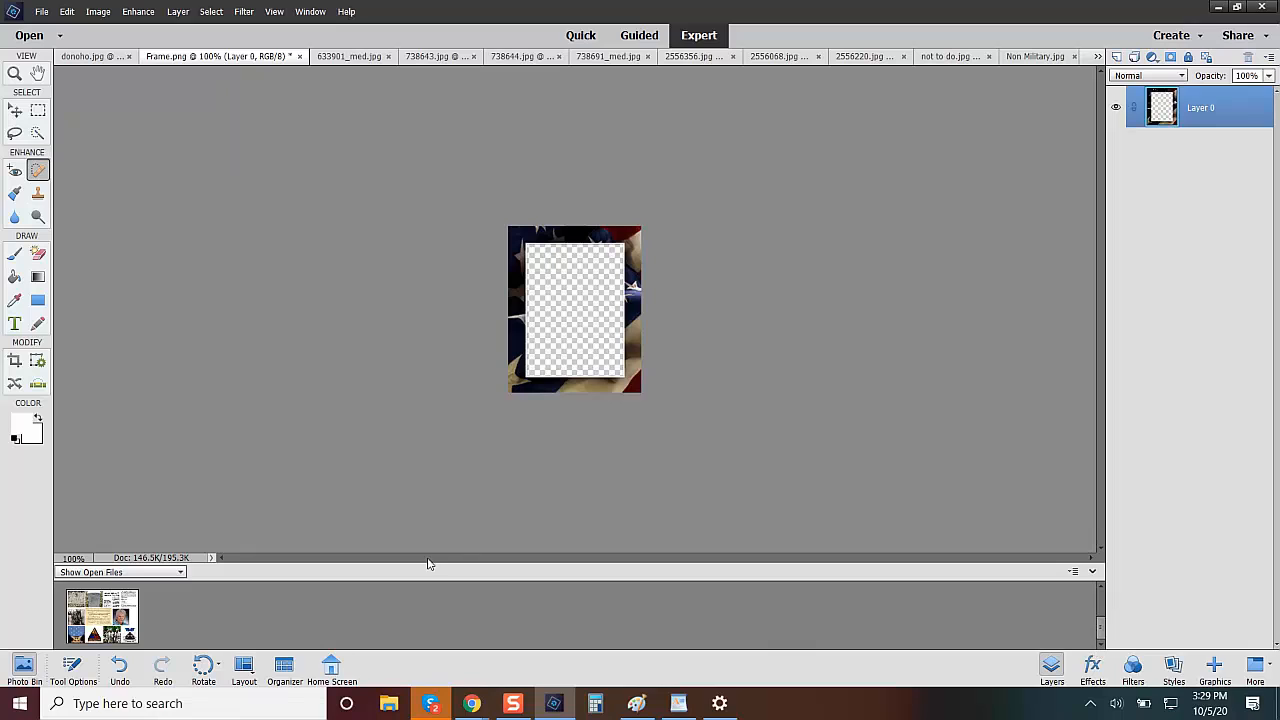
left_click(1100, 600)
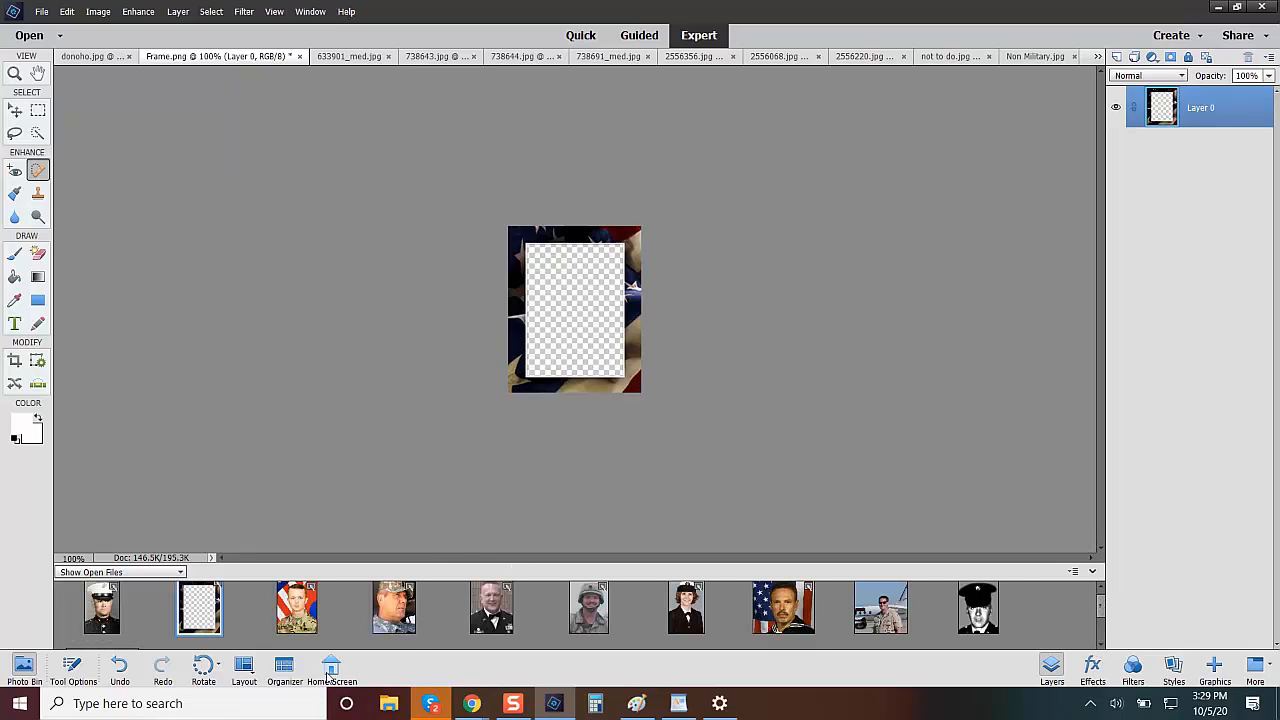
left_click_drag(768, 630, 566, 337)
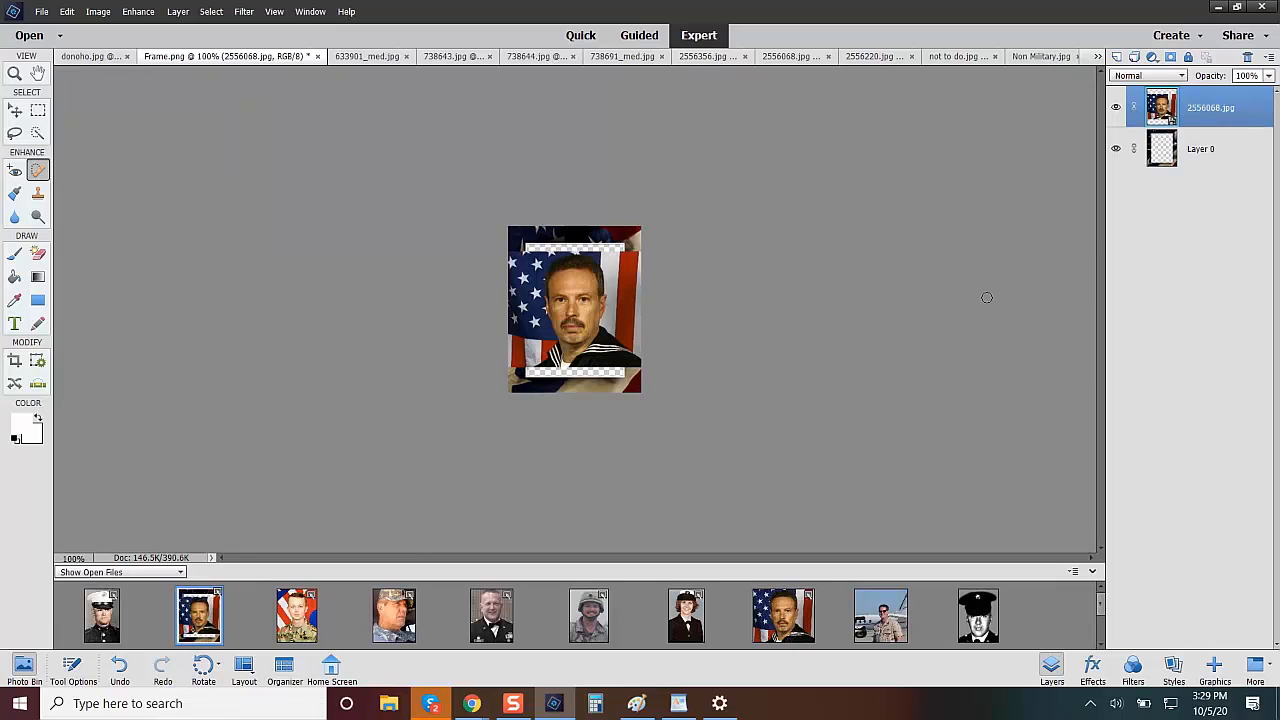
left_click_drag(1160, 155, 1190, 100)
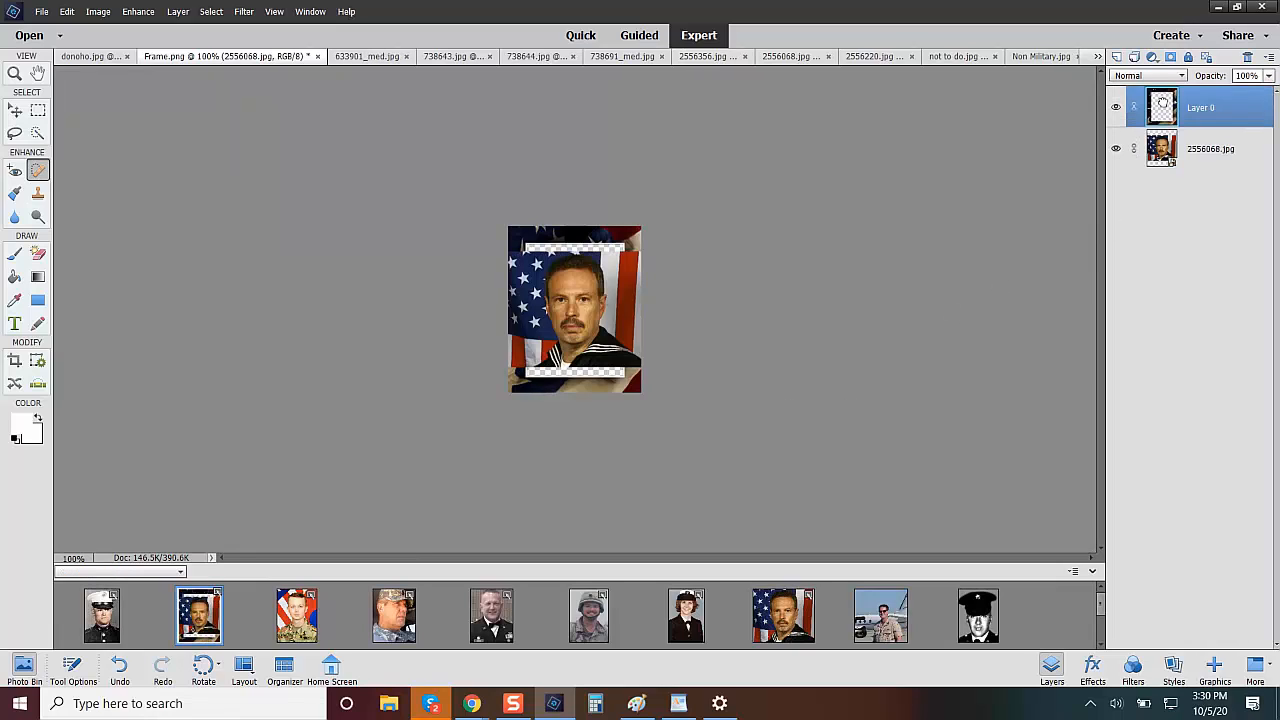
Scale the 2556068.jpg photo layer proportionally to about 115% so it fills the frame opening, and deselect it.
left_click(1164, 152)
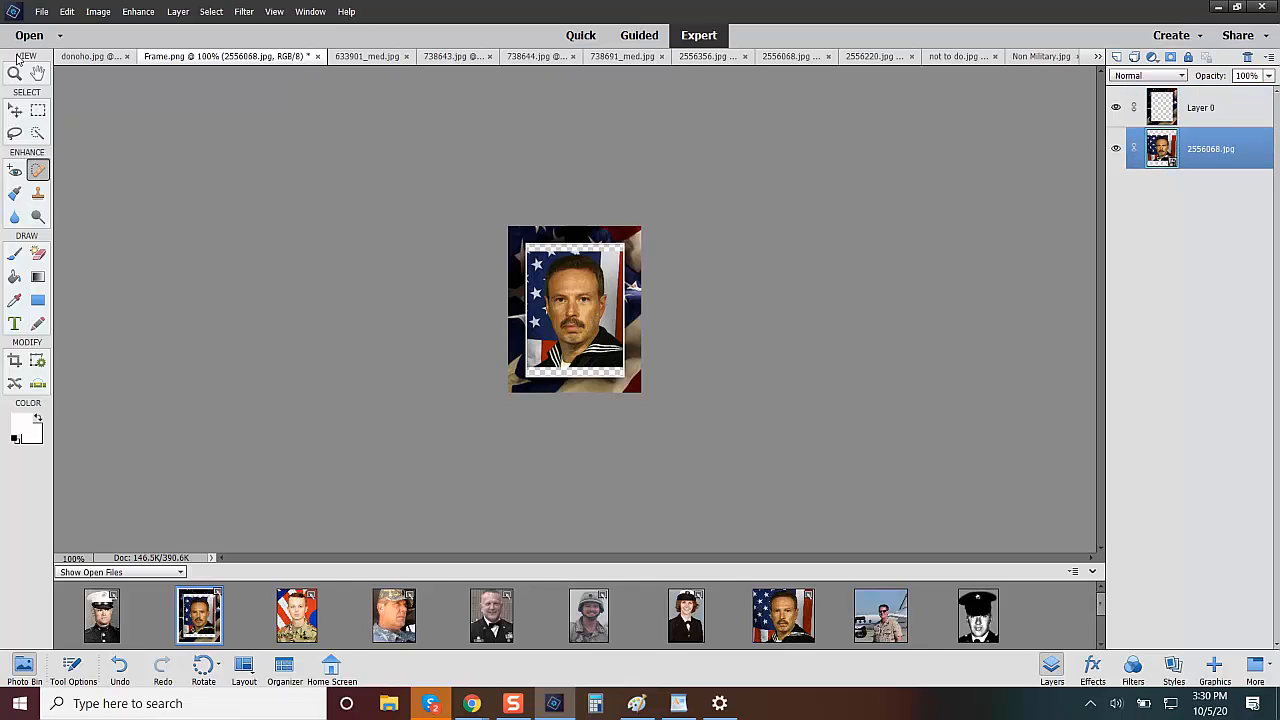
left_click(15, 112)
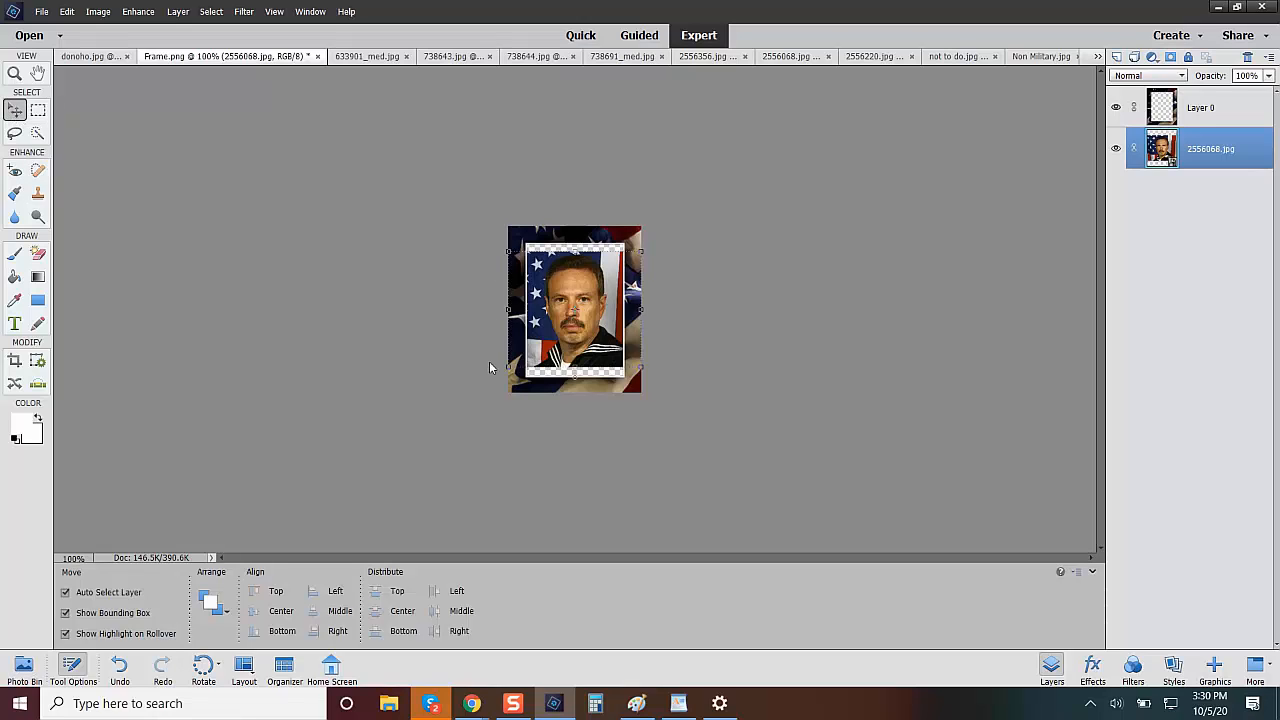
left_click(509, 367)
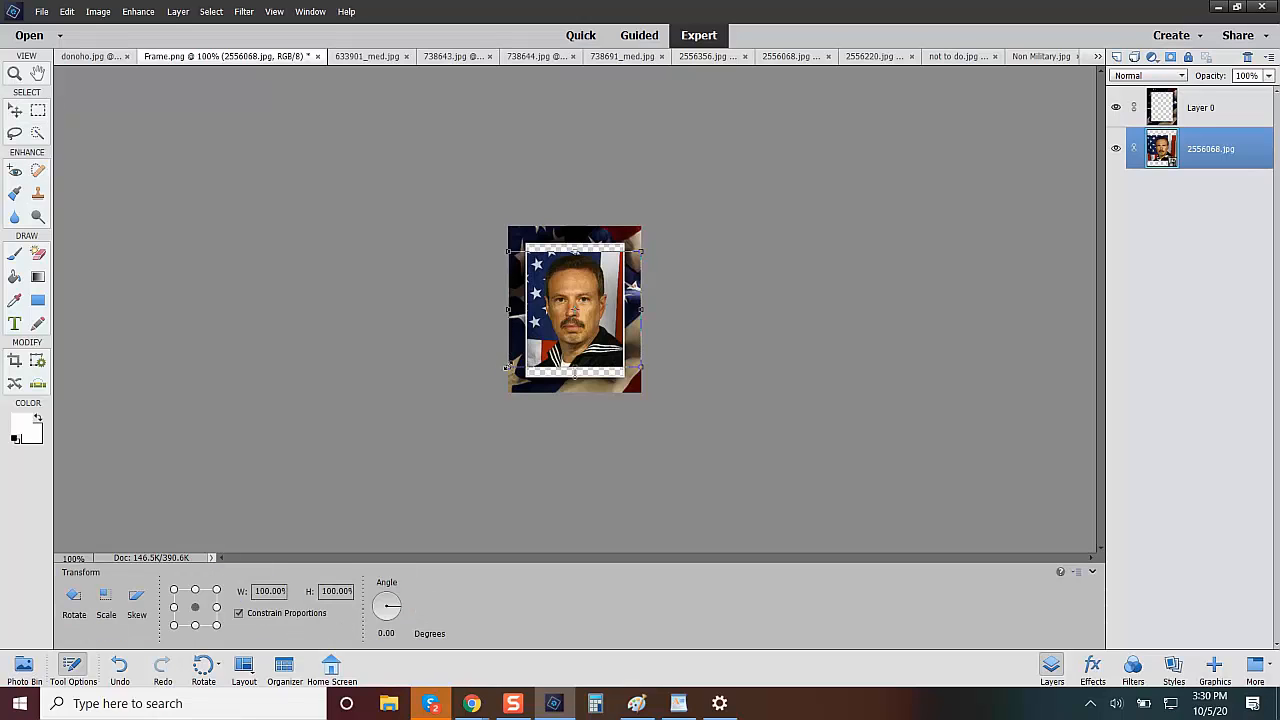
left_click_drag(509, 367, 495, 377)
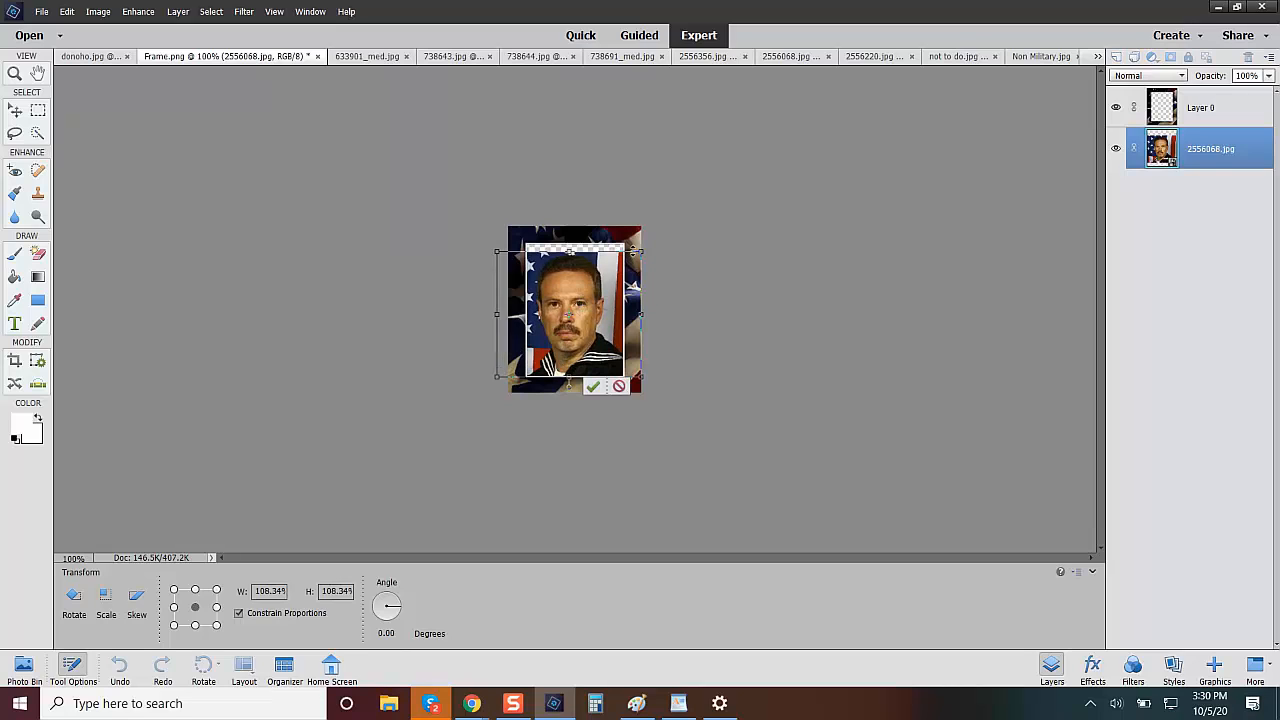
left_click_drag(638, 249, 651, 242)
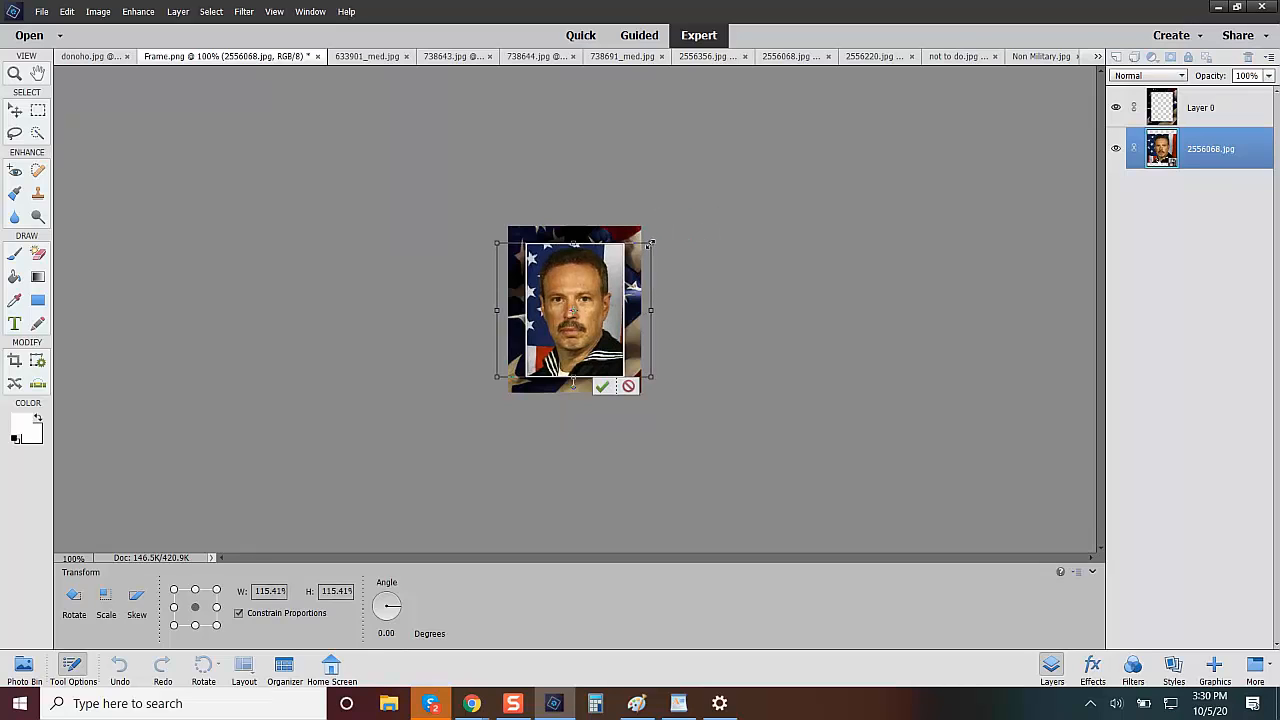
left_click(603, 386)
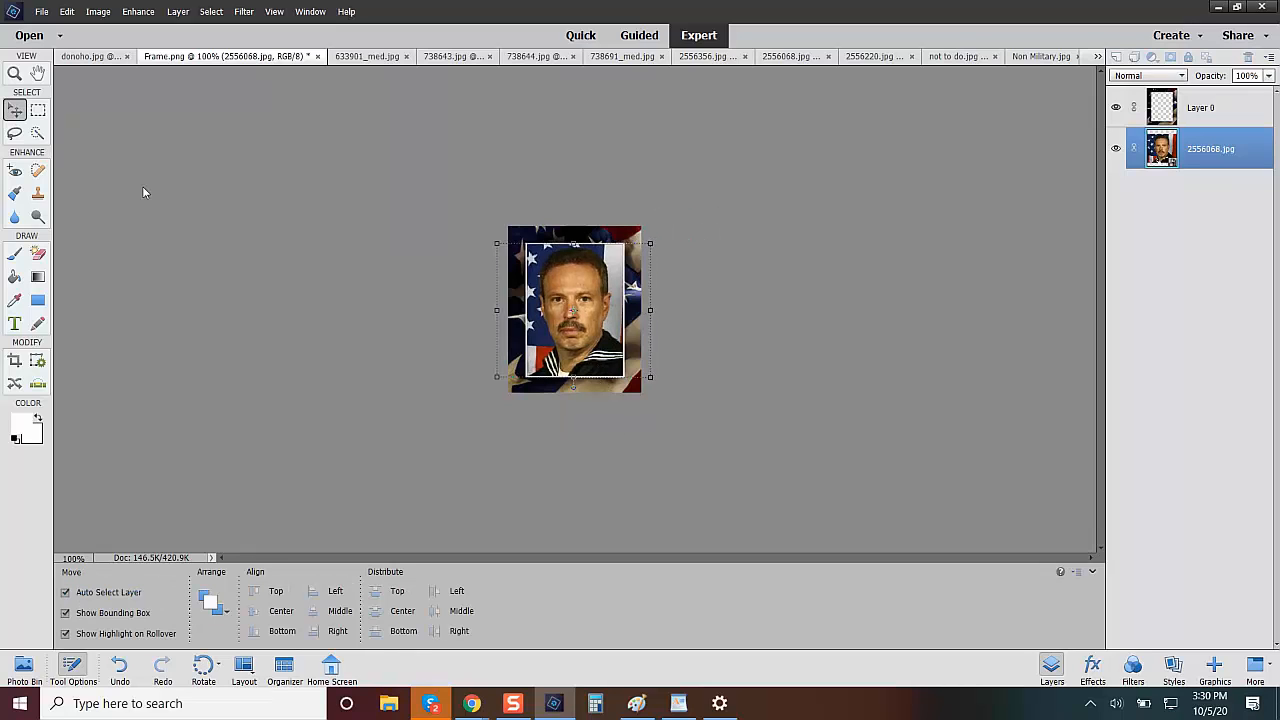
left_click(142, 186)
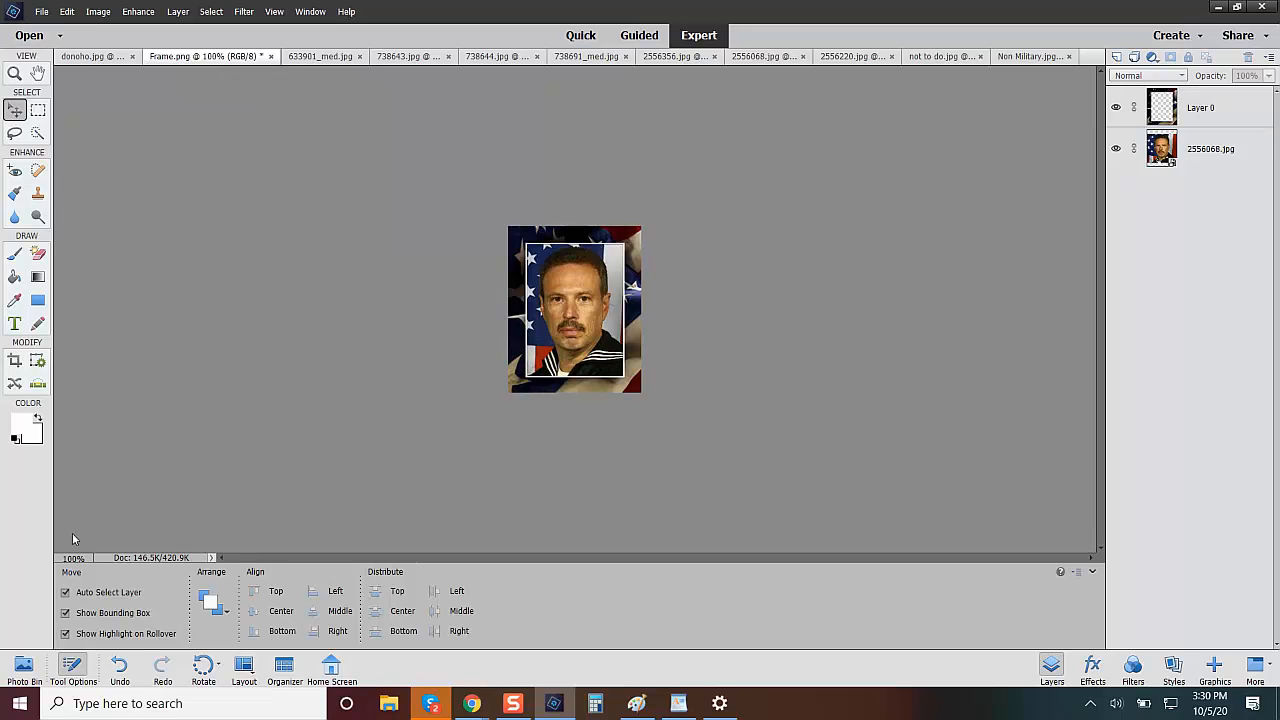
Open the 2556220.jpg portrait from the open files and apply Auto Color Correction to it.
left_click(20, 674)
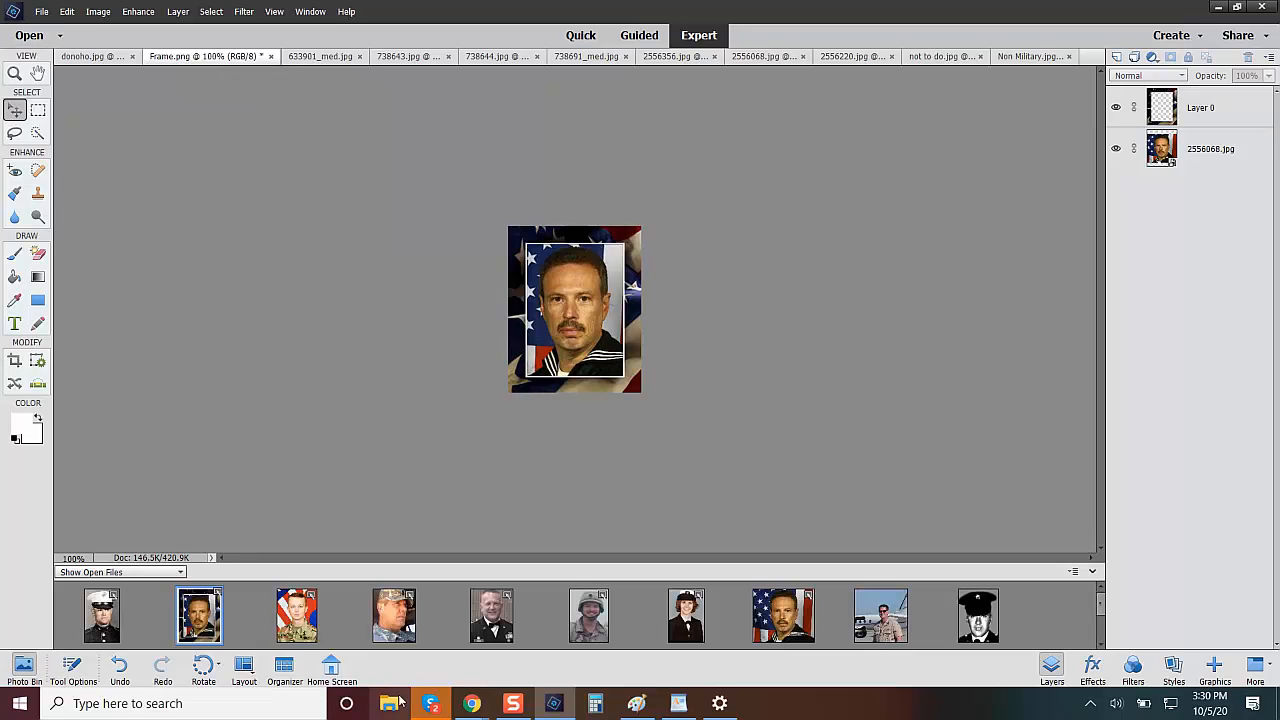
left_click(882, 616)
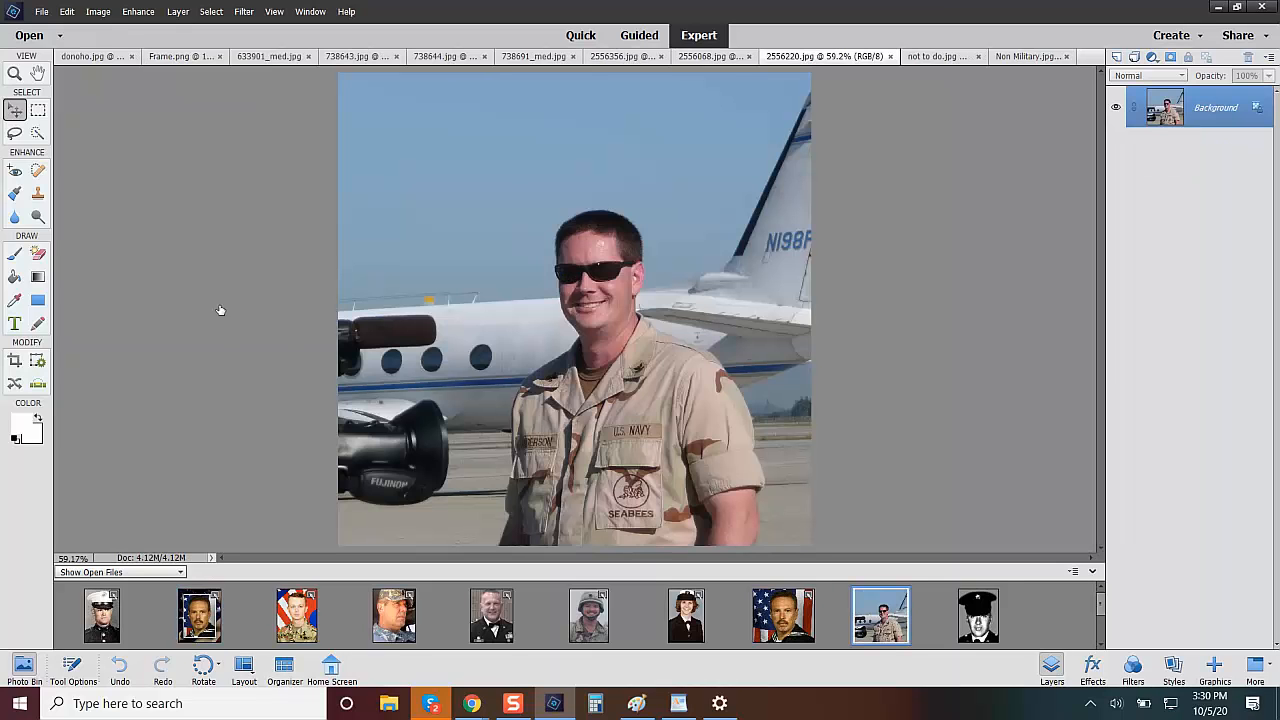
left_click(140, 16)
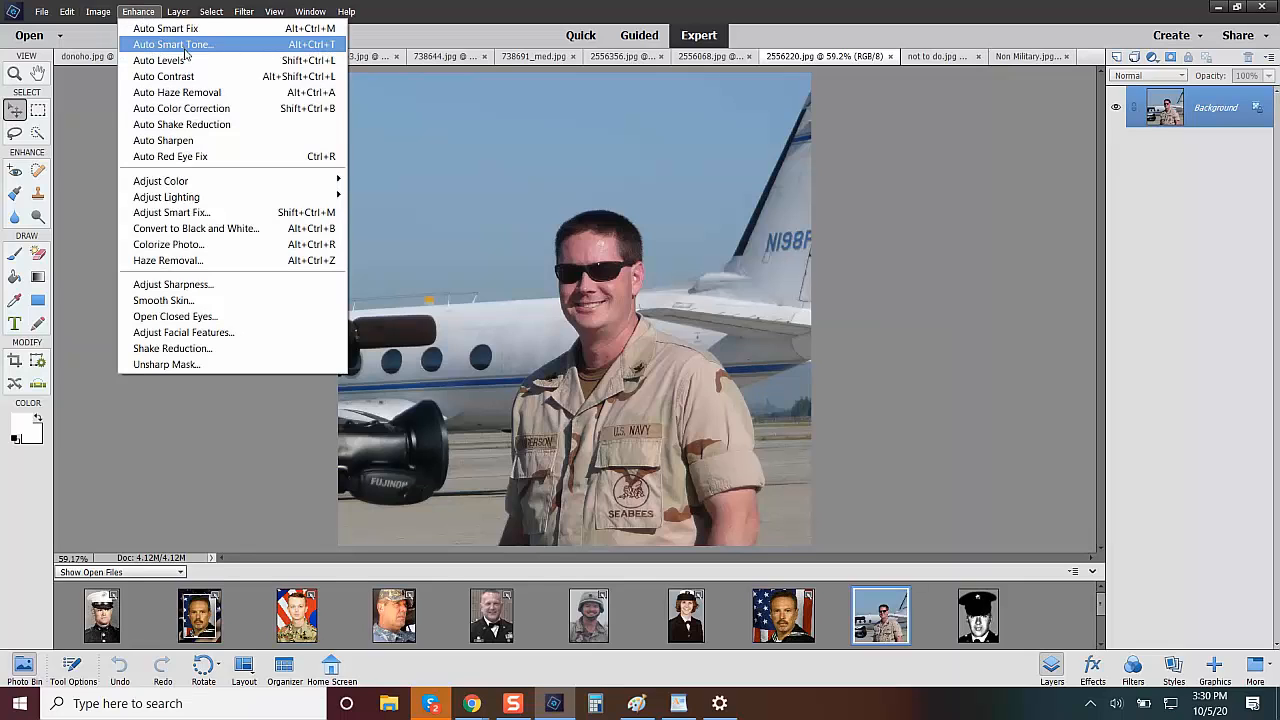
left_click(195, 108)
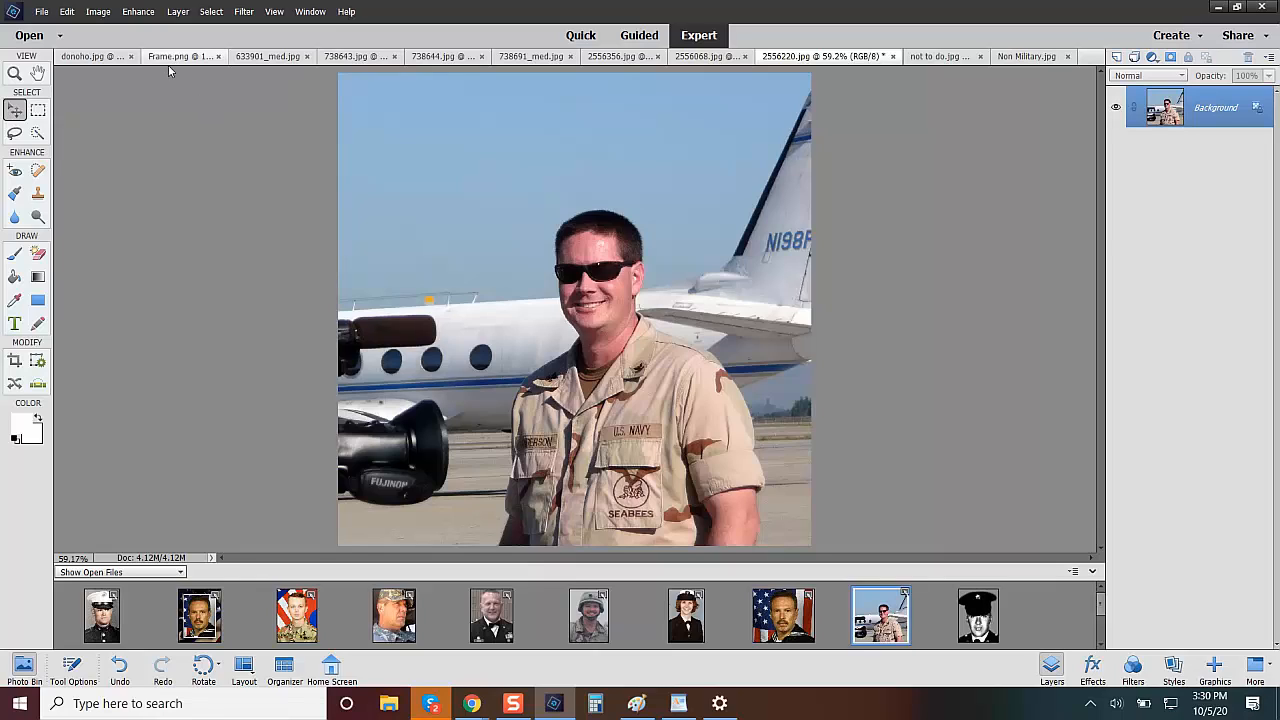
Lower the master saturation of the 2556220.jpg portrait slightly with Hue/Saturation.
left_click(137, 15)
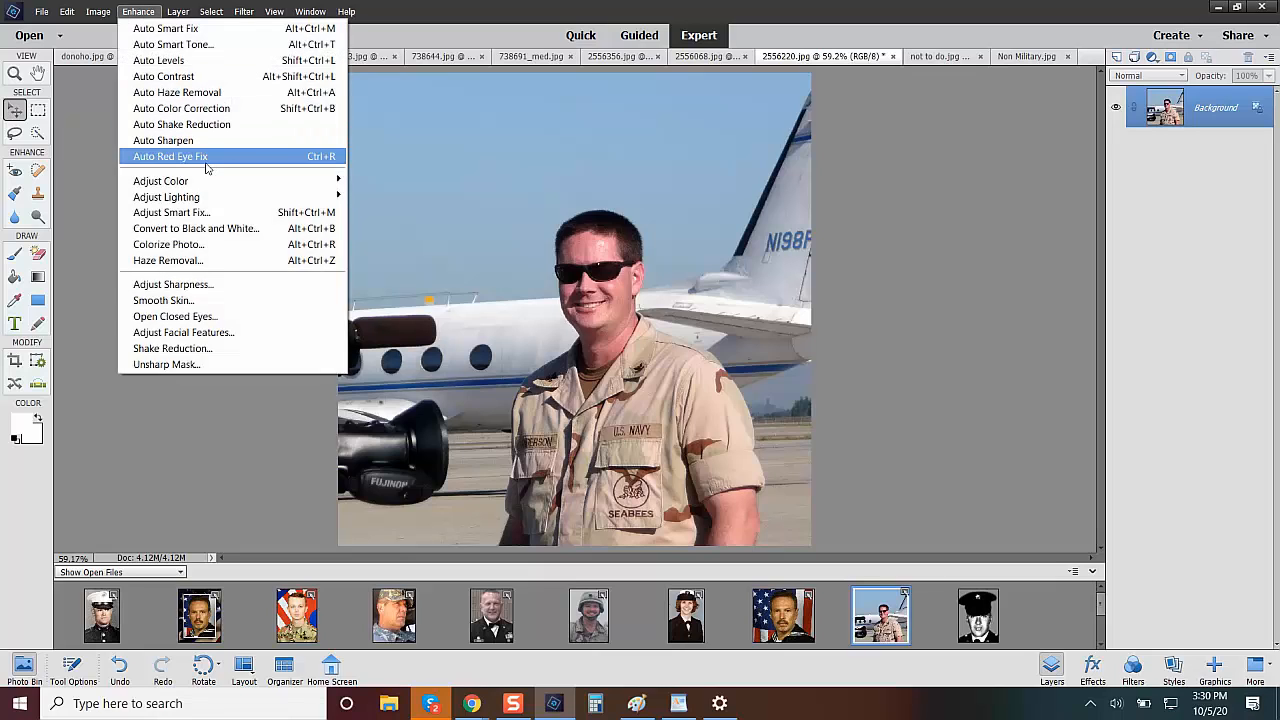
mouse_move(305, 182)
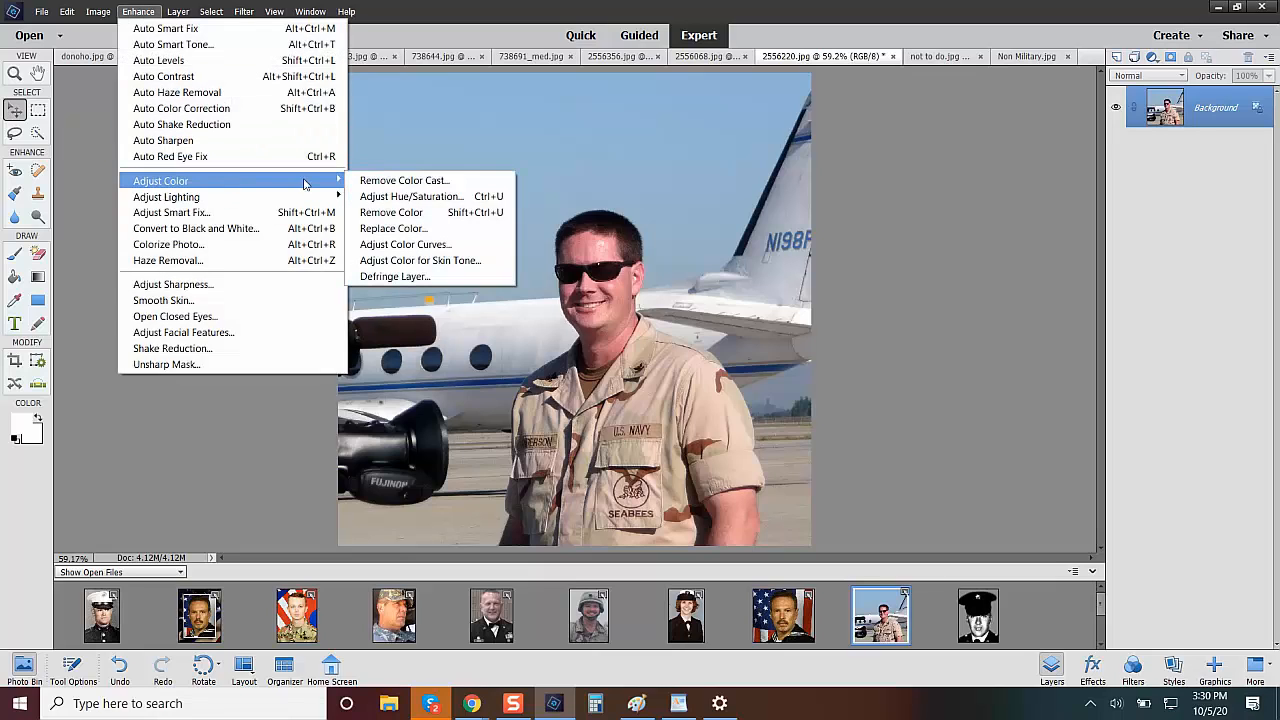
left_click(379, 198)
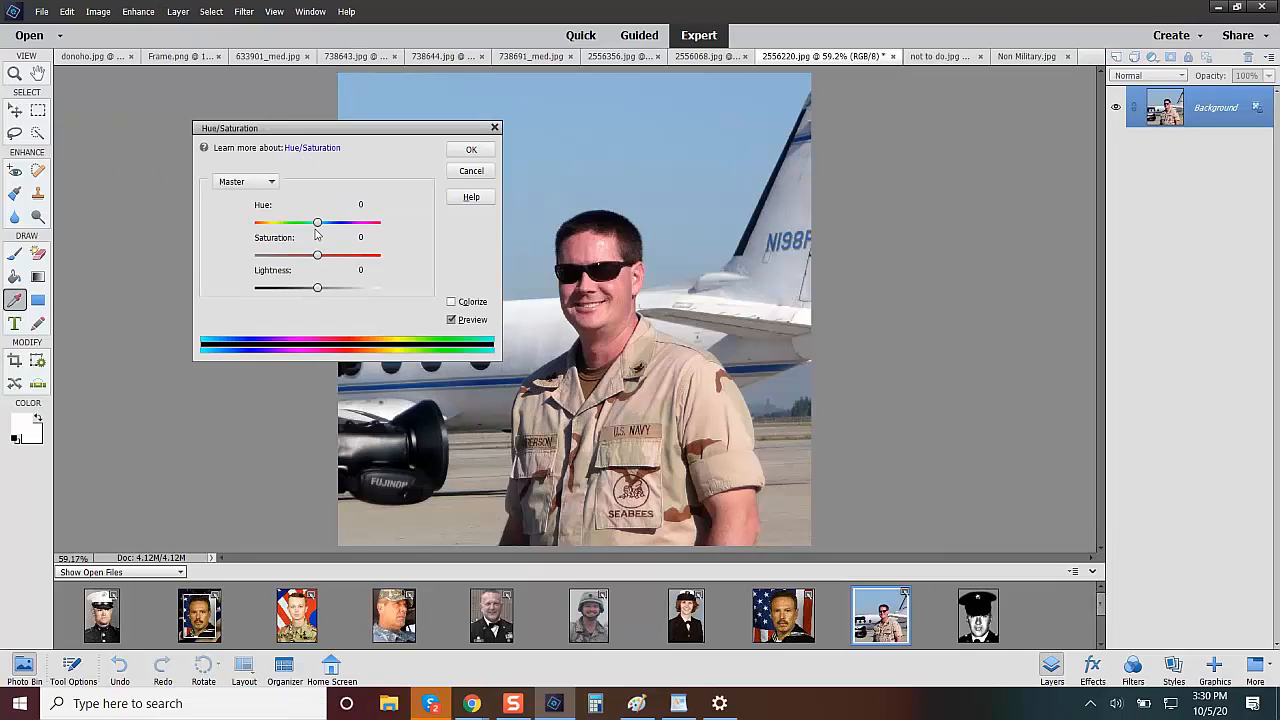
left_click_drag(320, 256, 303, 256)
left_click(470, 150)
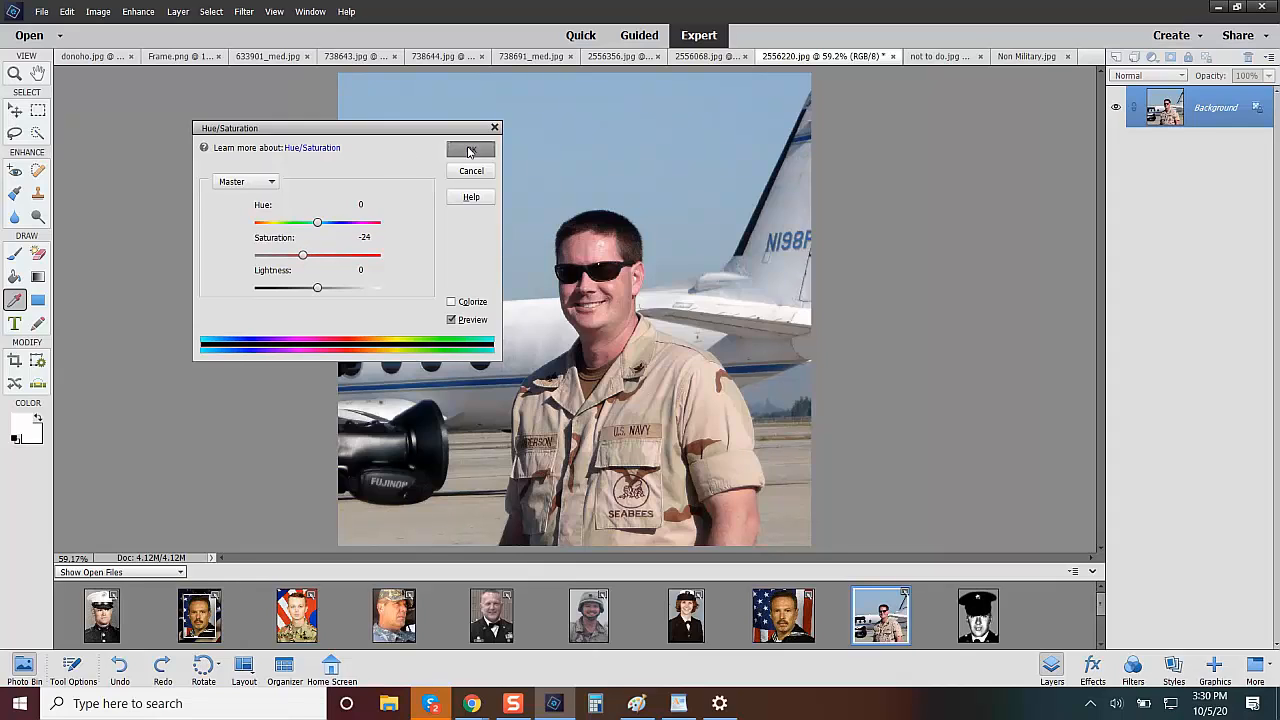
Crop the 2556220.jpg portrait to the man's head and shoulders, ending around the U.S. NAVY tape, and show the open files again.
left_click(14, 362)
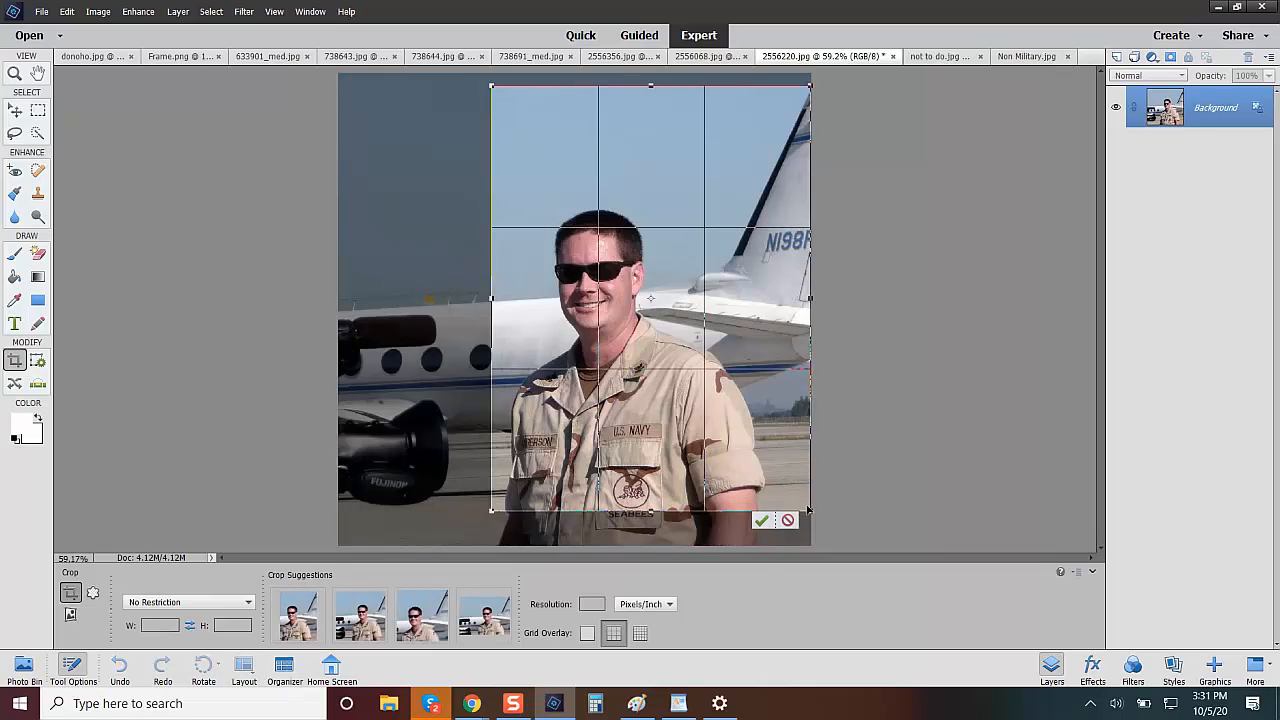
left_click_drag(808, 513, 648, 292)
left_click_drag(536, 228, 565, 357)
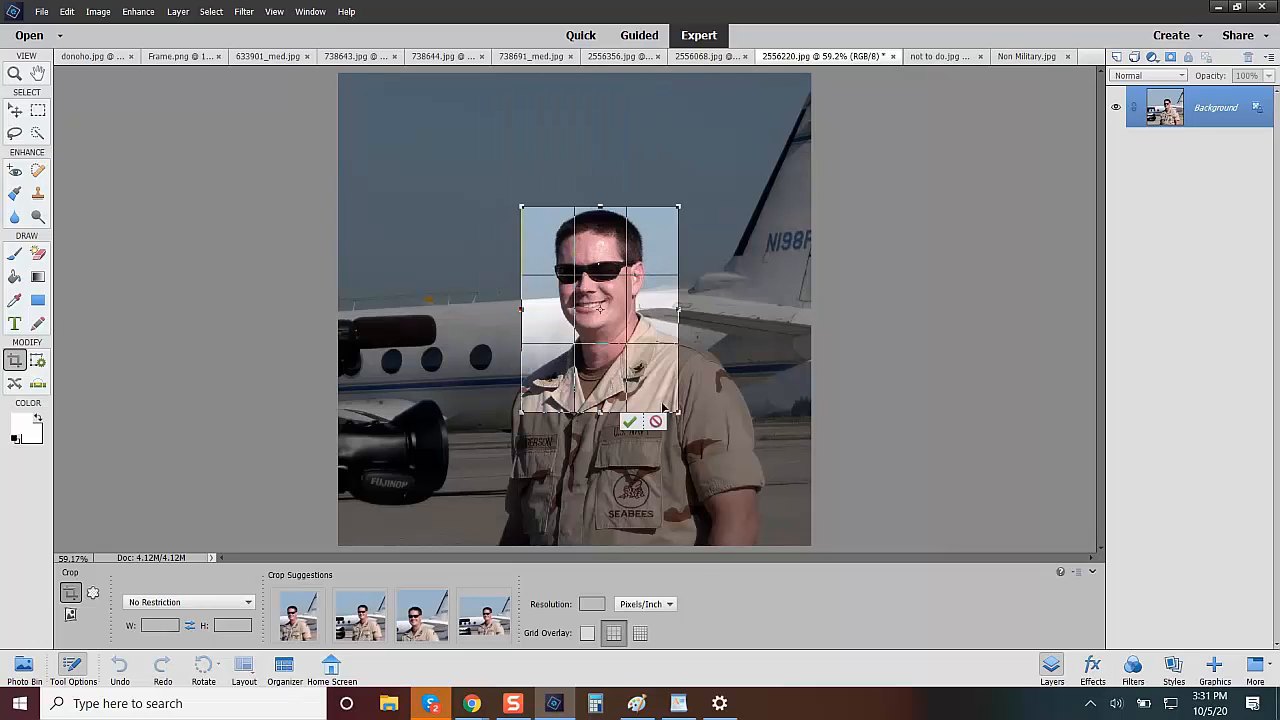
left_click_drag(677, 410, 687, 441)
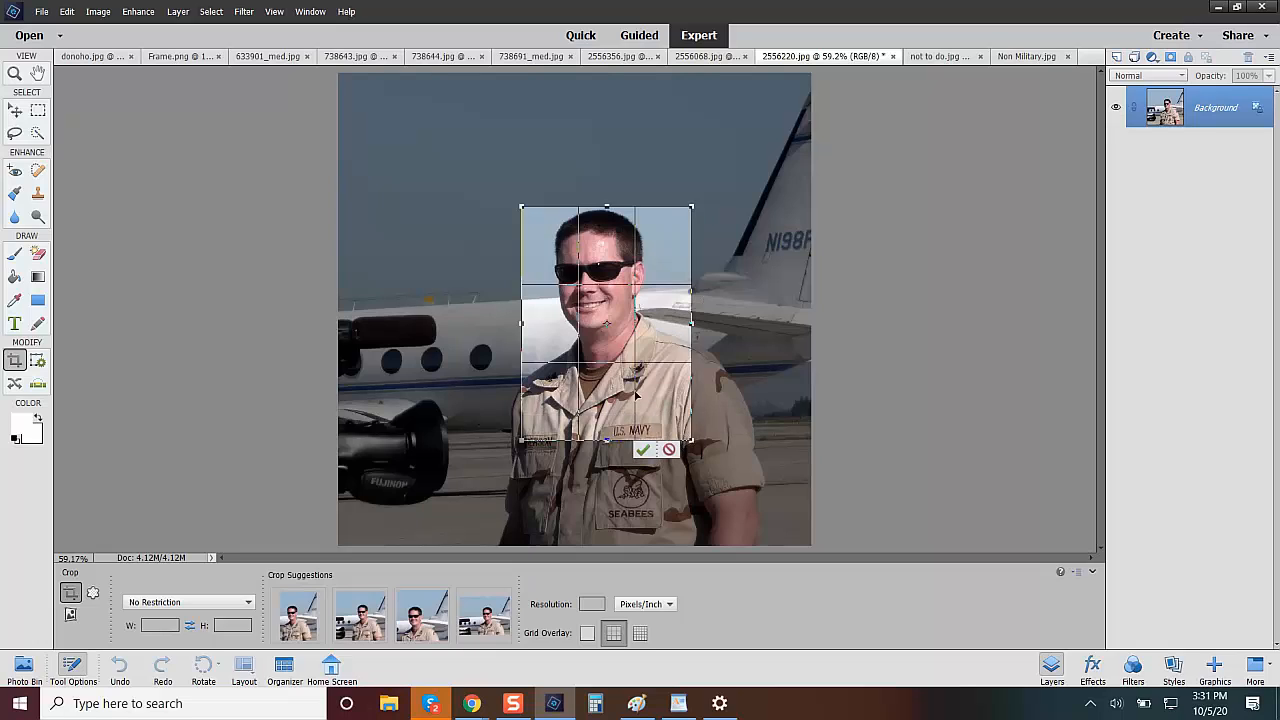
left_click_drag(632, 396, 616, 362)
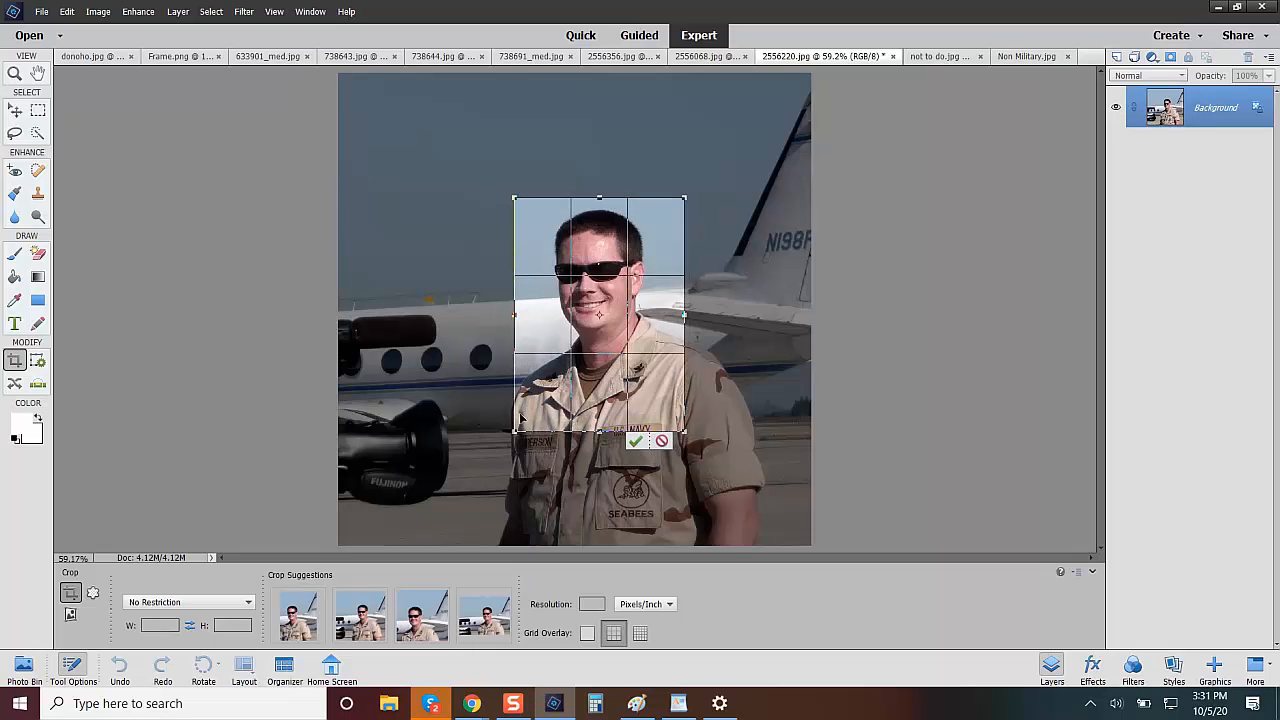
left_click_drag(513, 432, 504, 437)
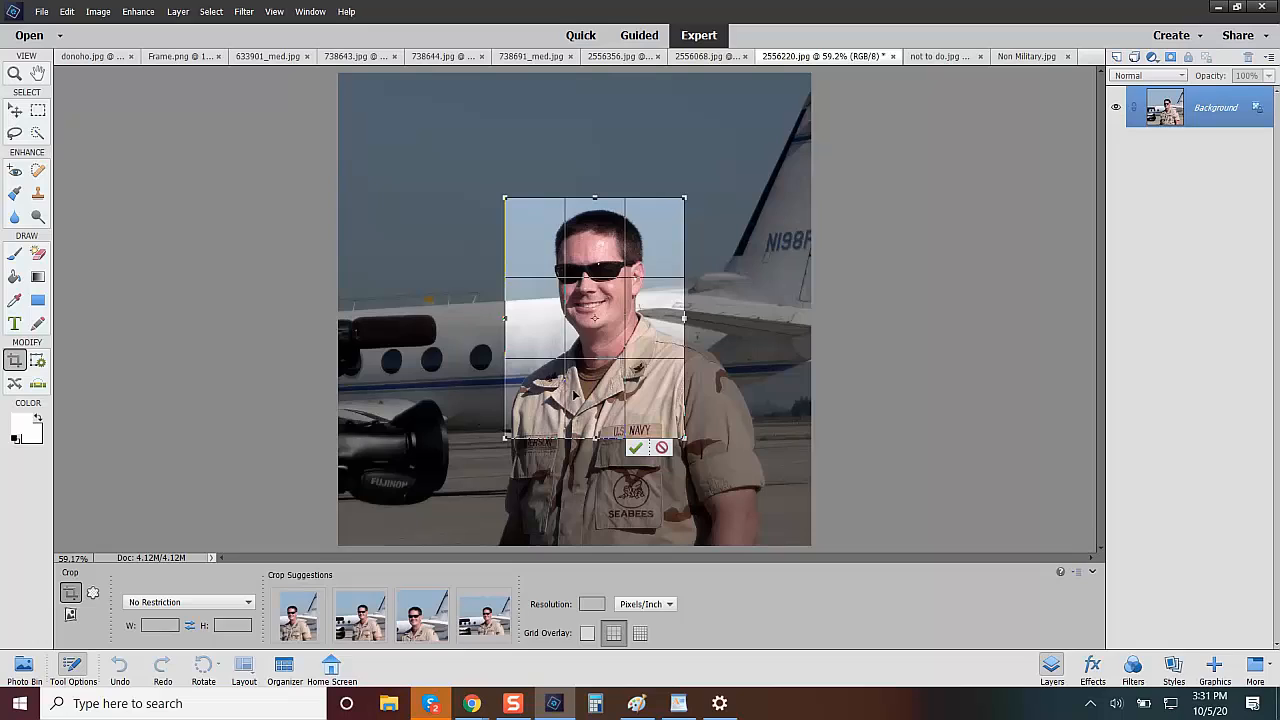
left_click(636, 447)
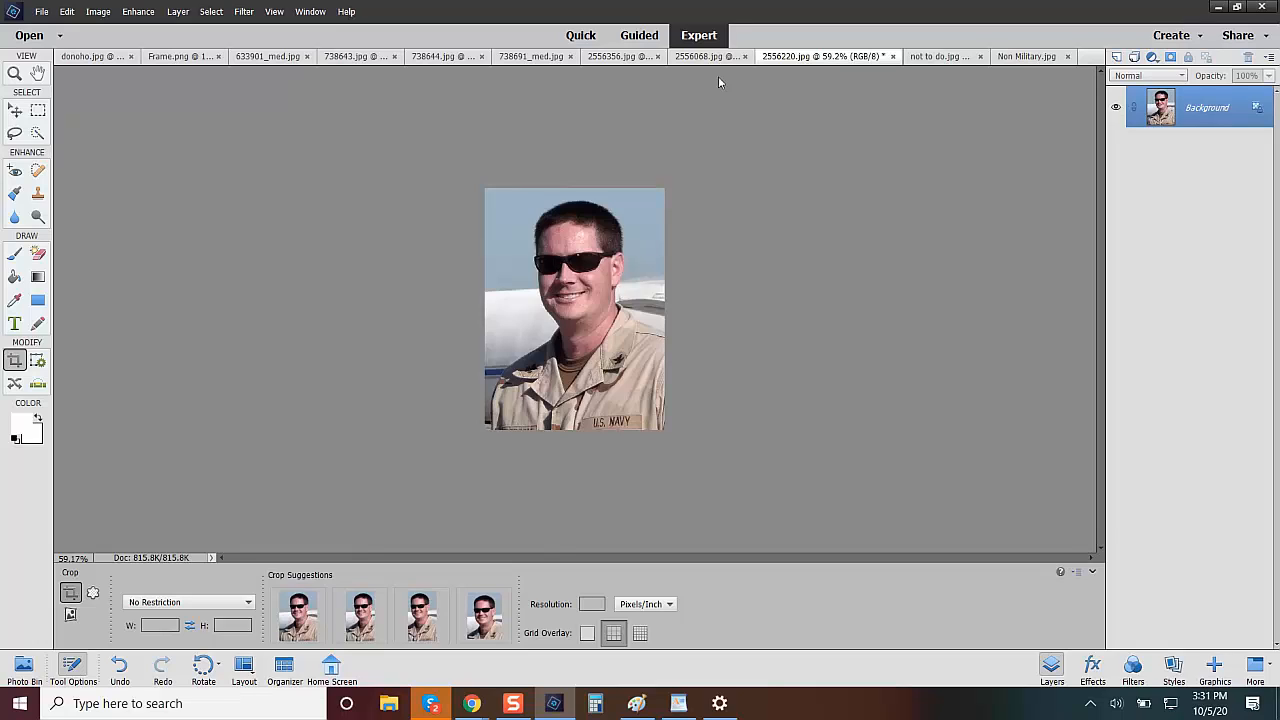
left_click(22, 667)
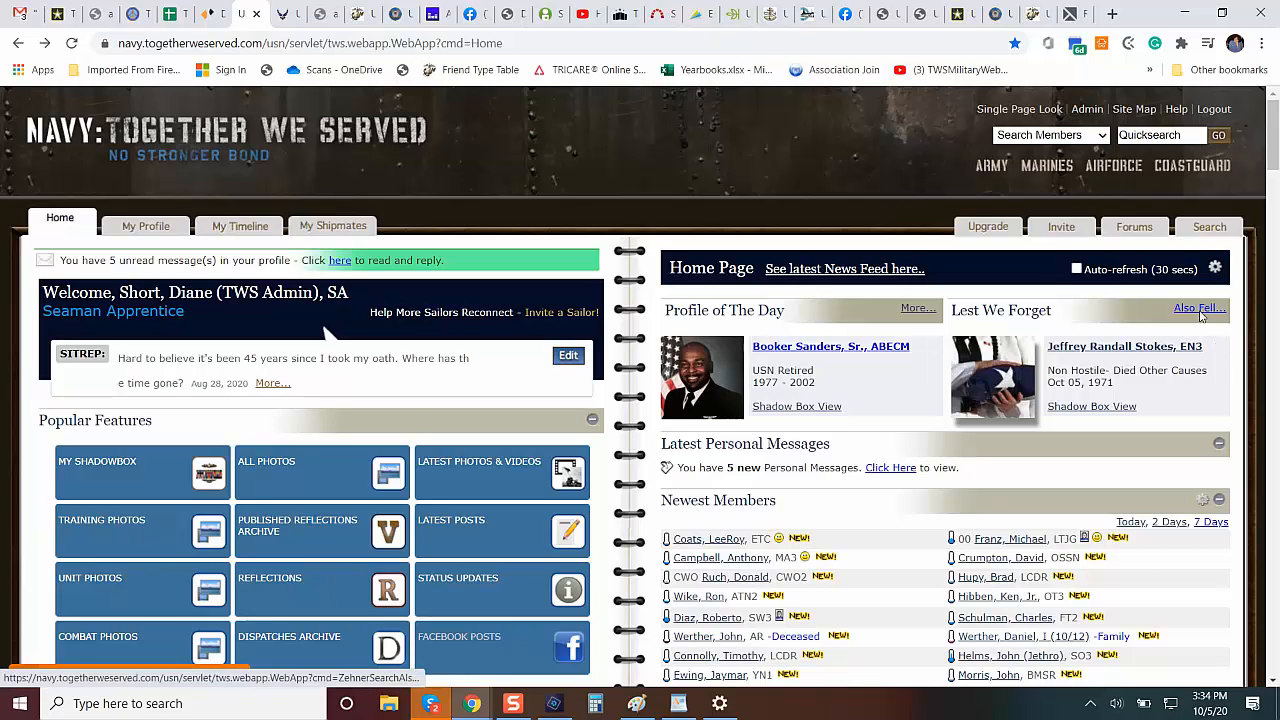
In Chrome, open the Also Fell list under Lest We Forget on Navy Together We Served and look through the fallen members.
left_click(1200, 310)
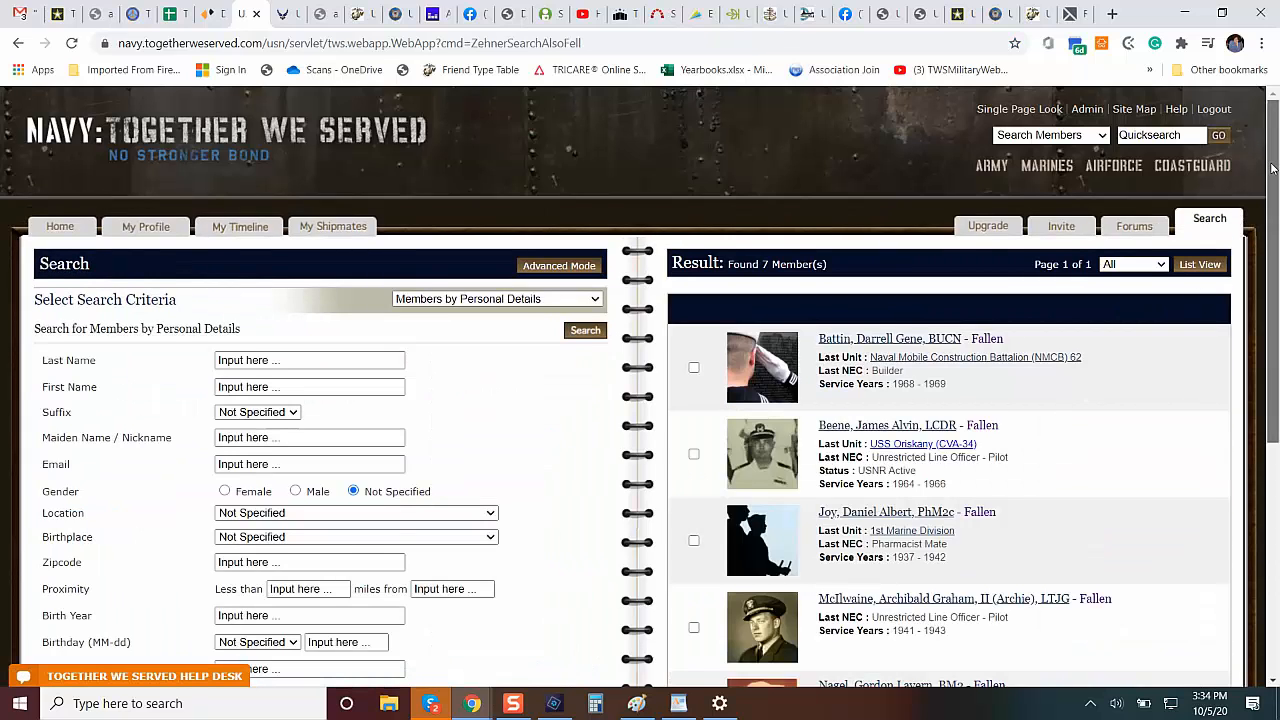
scroll(1270, 200, "down", 2)
scroll(640, 386, "down", 2)
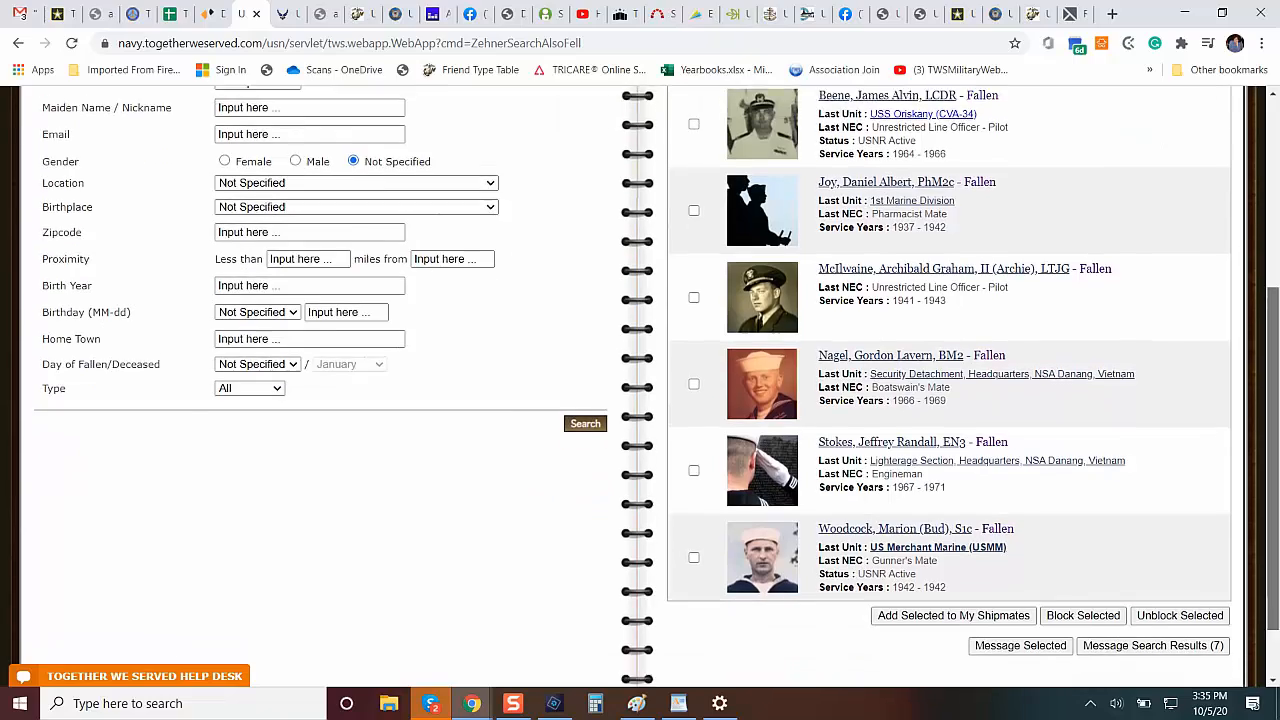
scroll(640, 386, "up", 3)
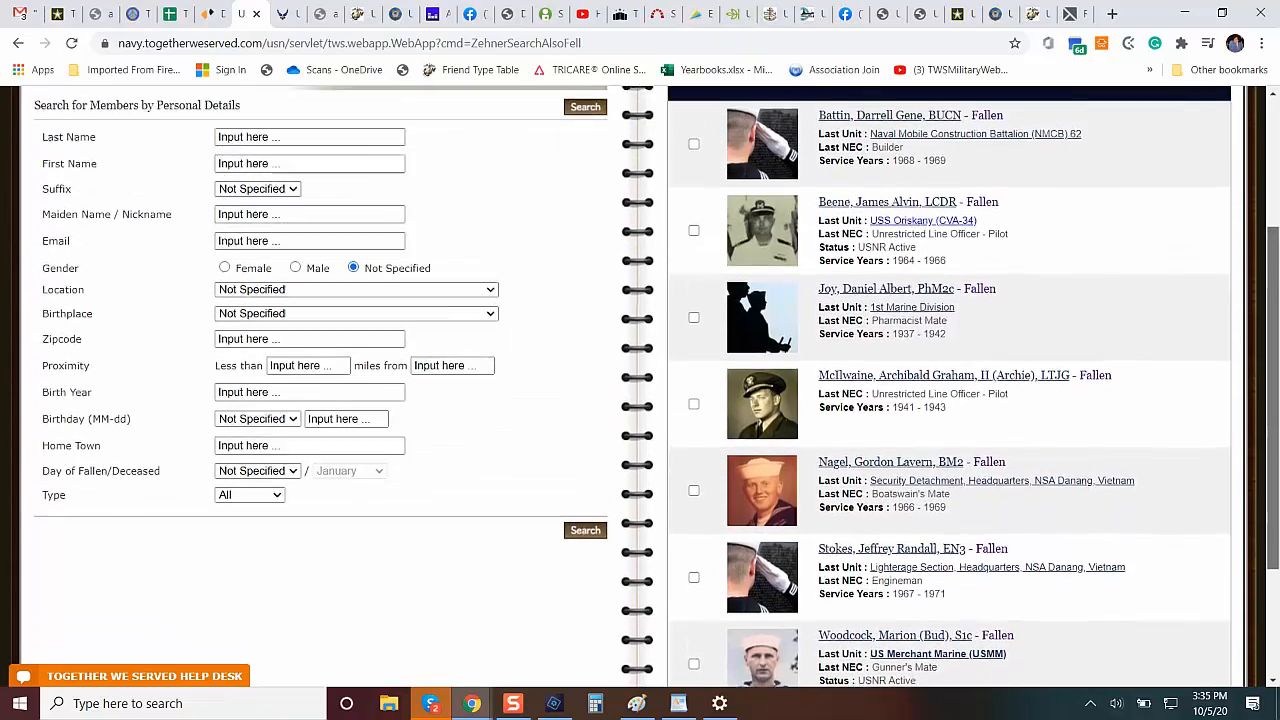
scroll(1088, 366, "down", 1)
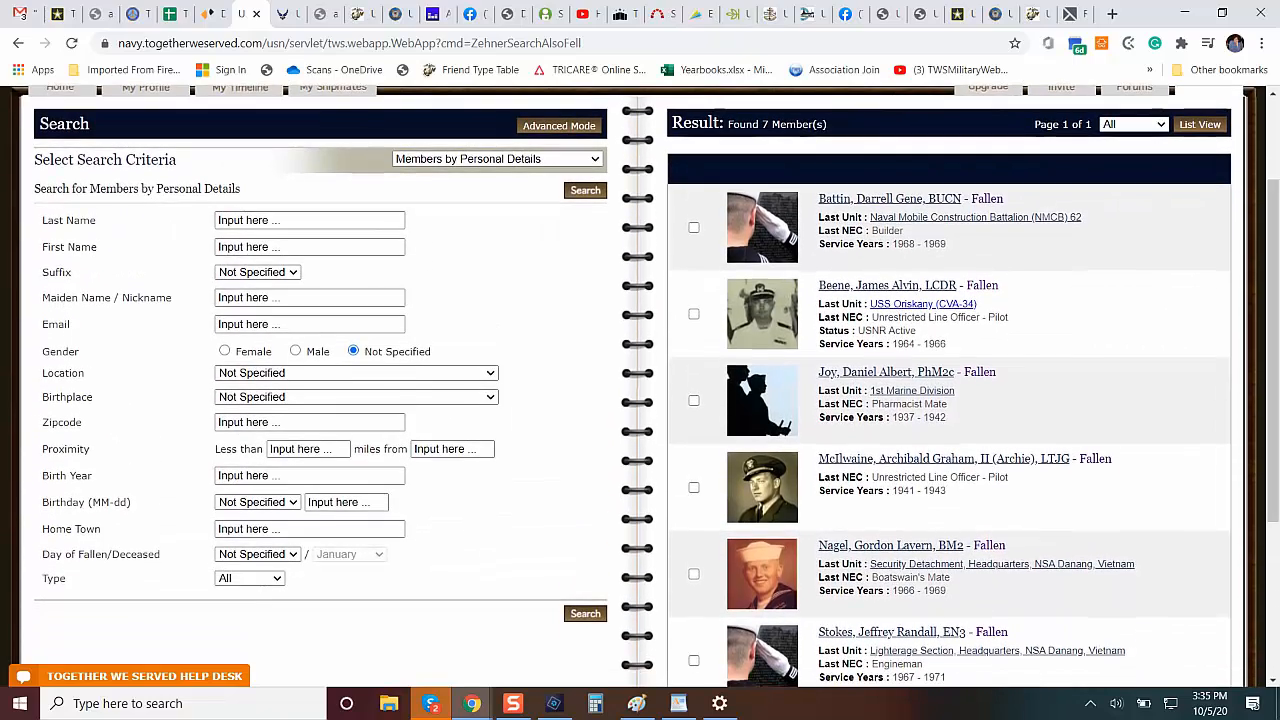
Open the profile of the fallen LTJG pilot who served 1941 - 1943 and enlarge his portrait.
left_click(940, 459)
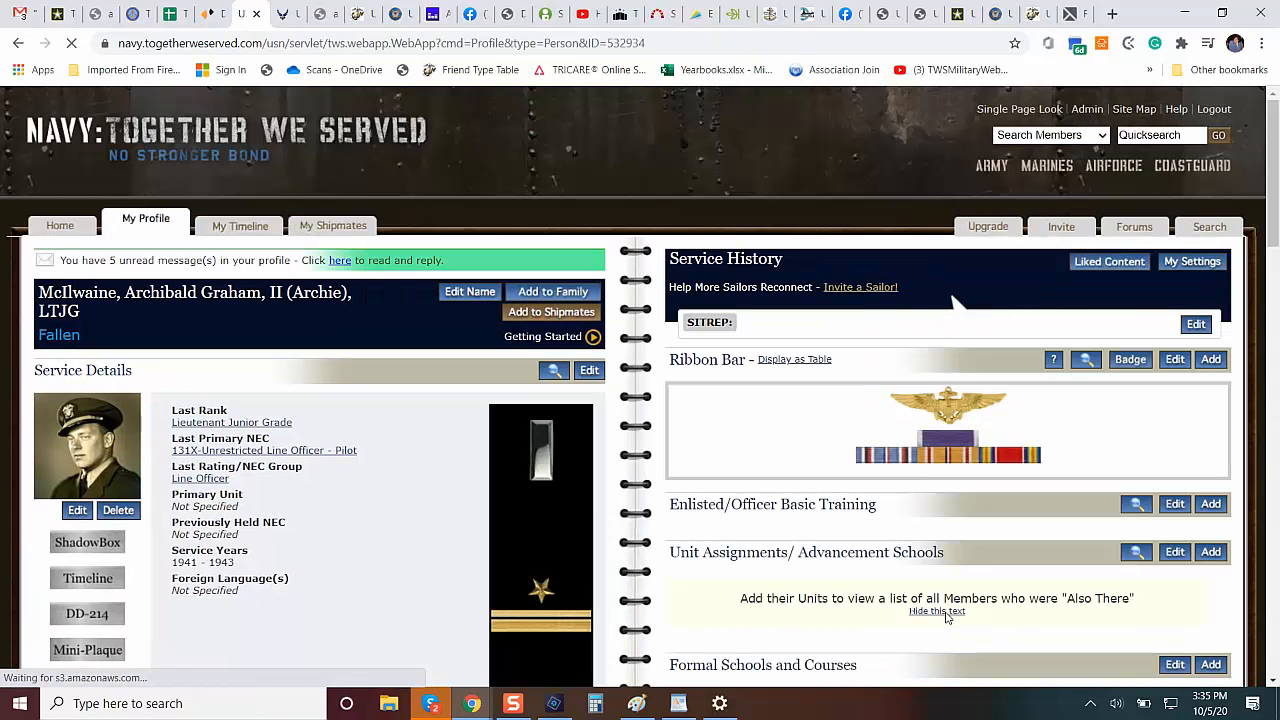
left_click(85, 455)
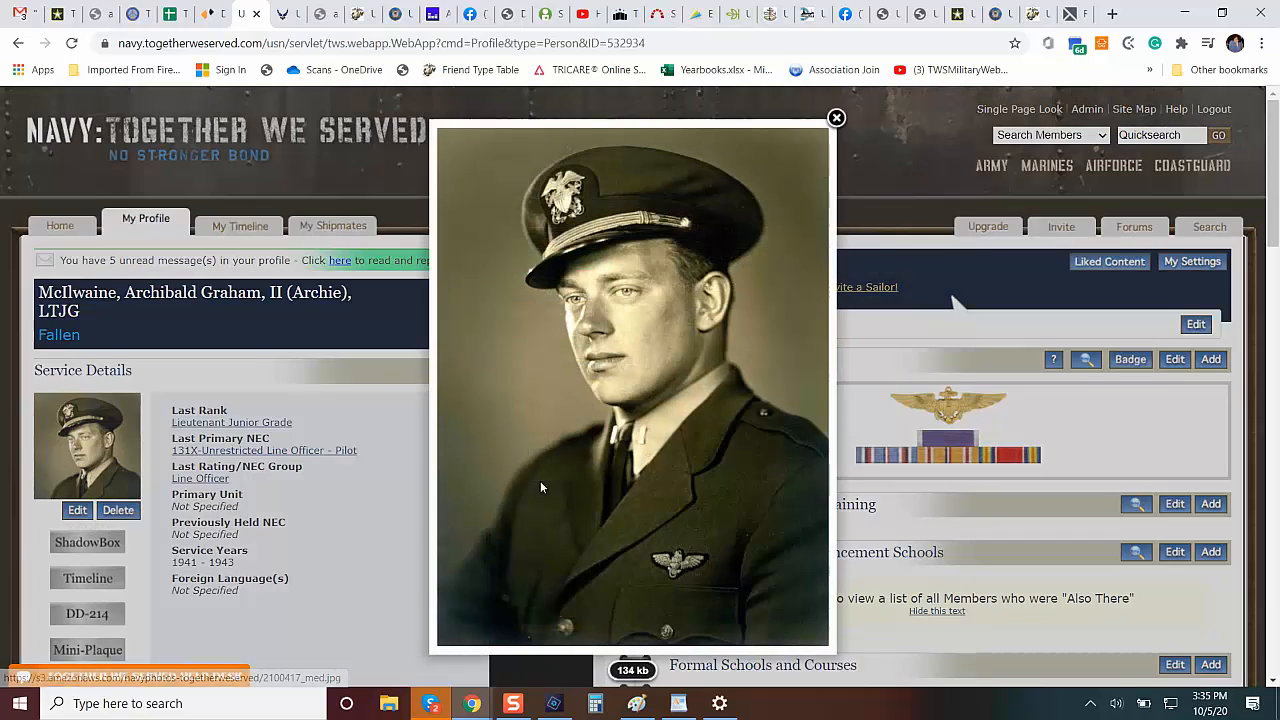
right_click(610, 378)
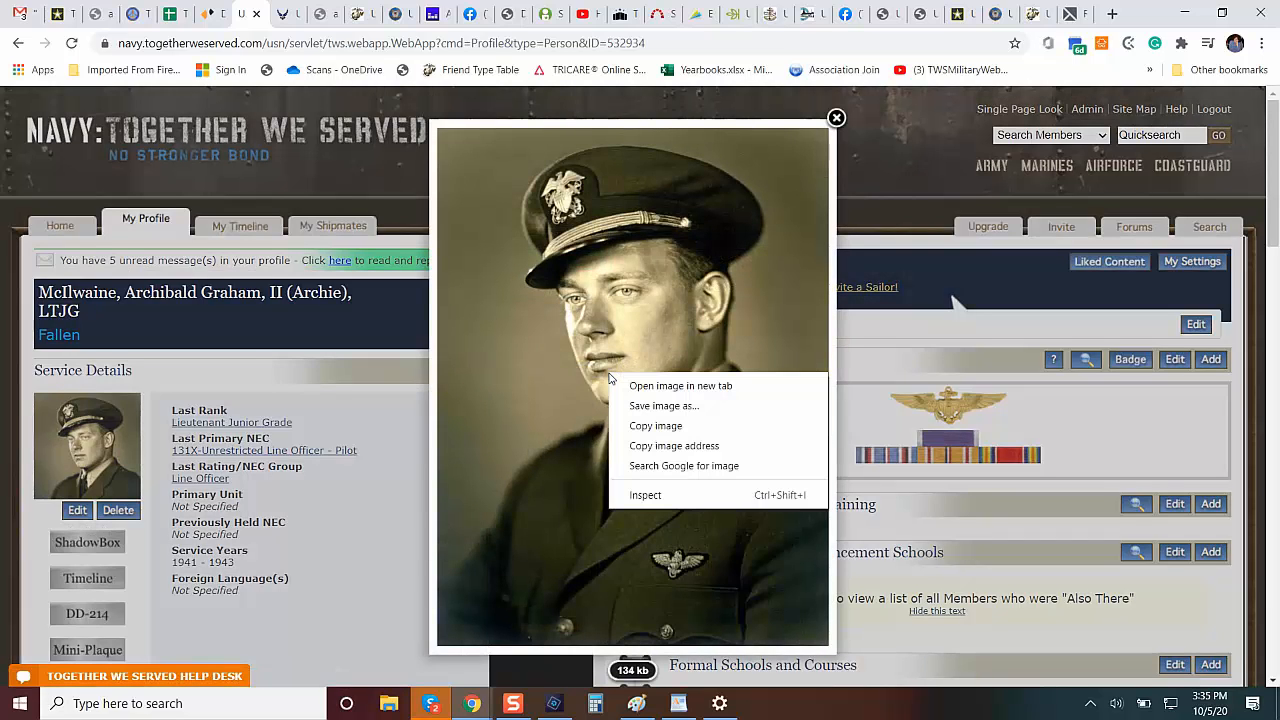
left_click(695, 405)
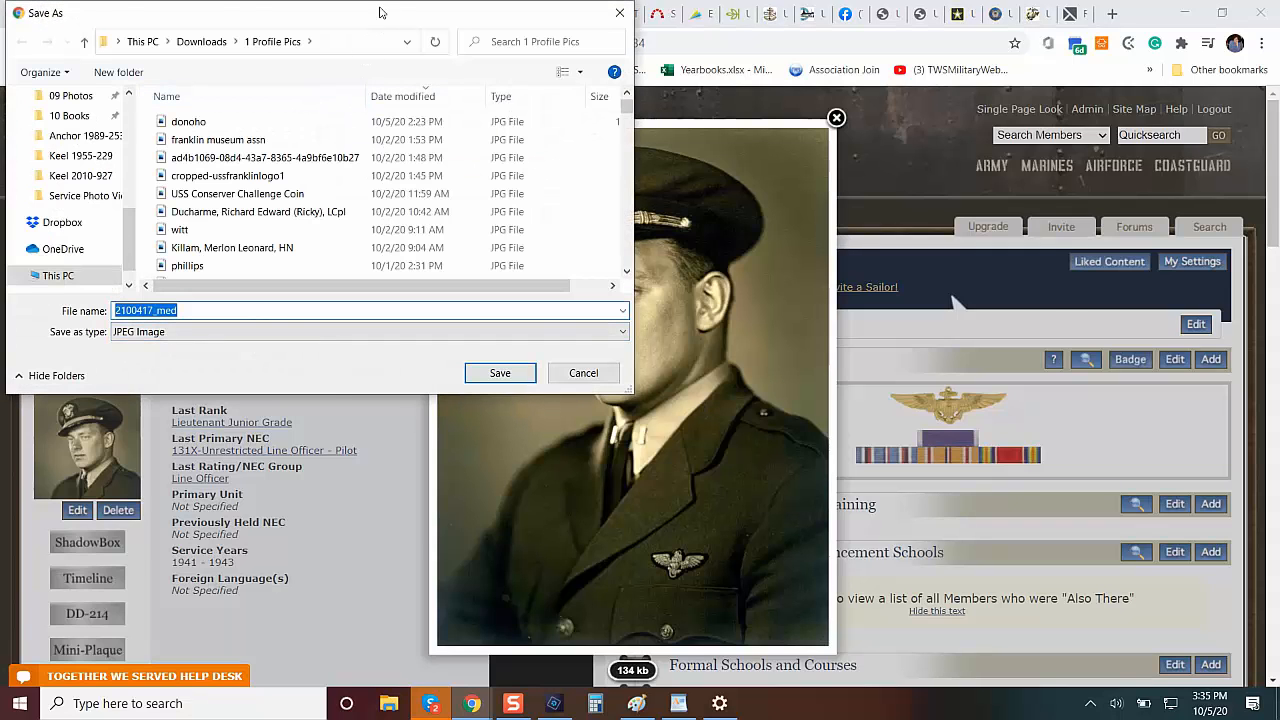
left_click_drag(342, 15, 826, 181)
left_click(166, 318)
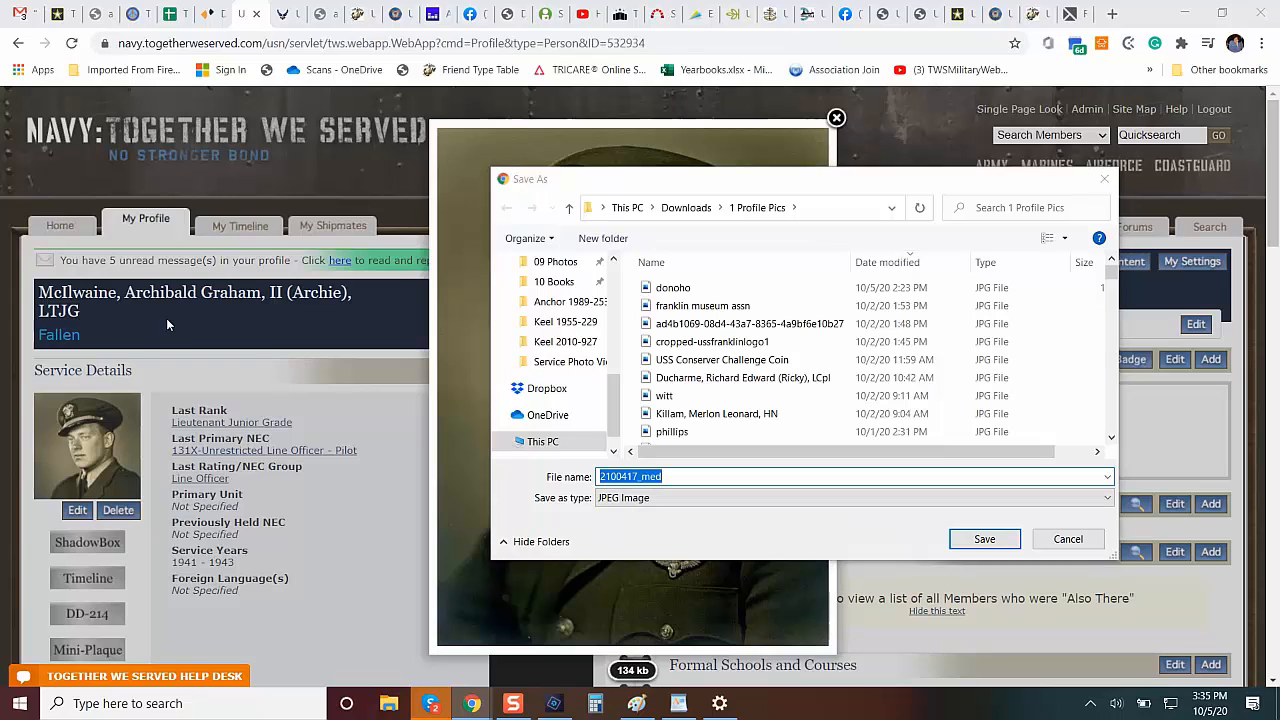
left_click(1067, 539)
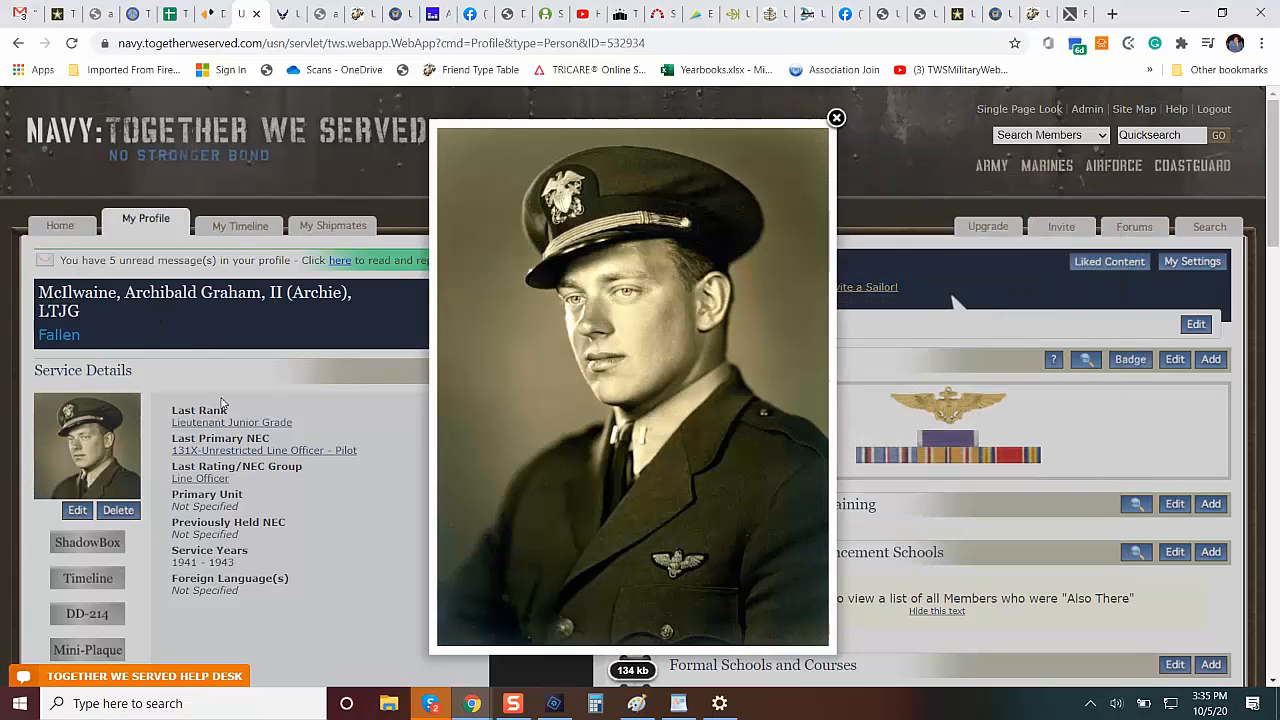
left_click(94, 316)
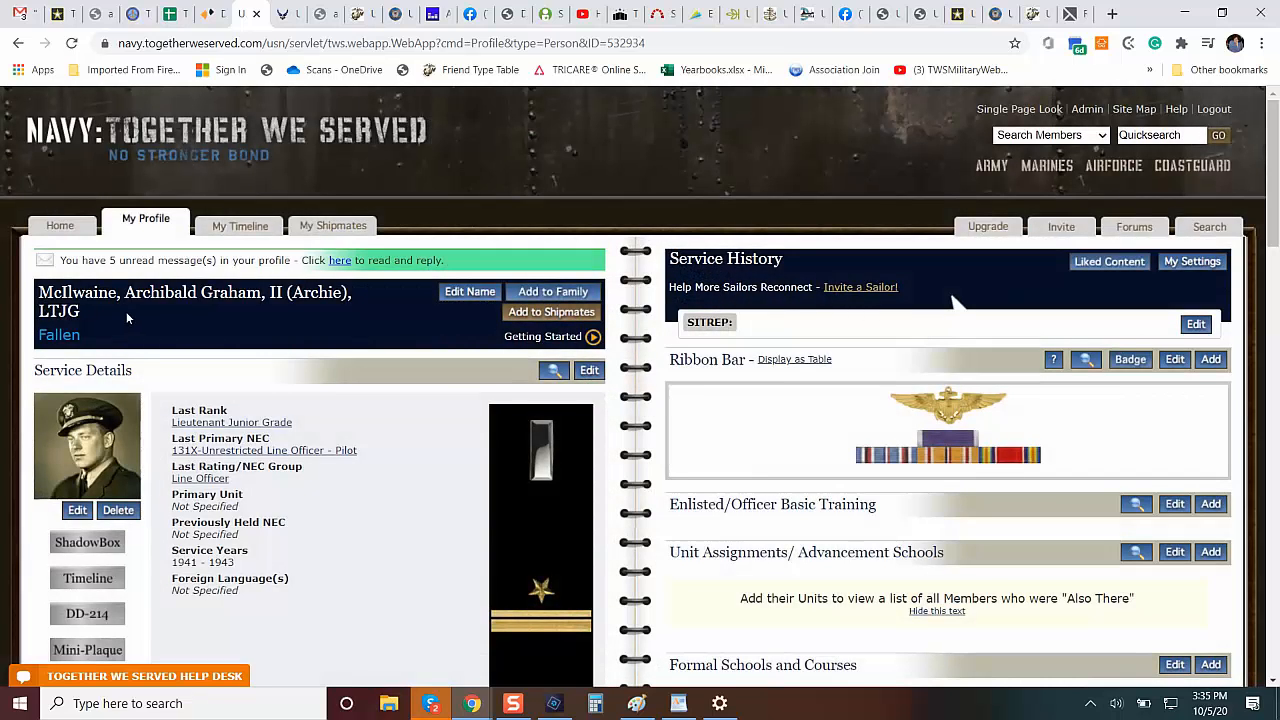
Copy the member's name and rank from the profile and save the enlarged portrait under it in 1 Profile Pics as a JPEG.
left_click_drag(126, 311, 33, 292)
key("ctrl+c")
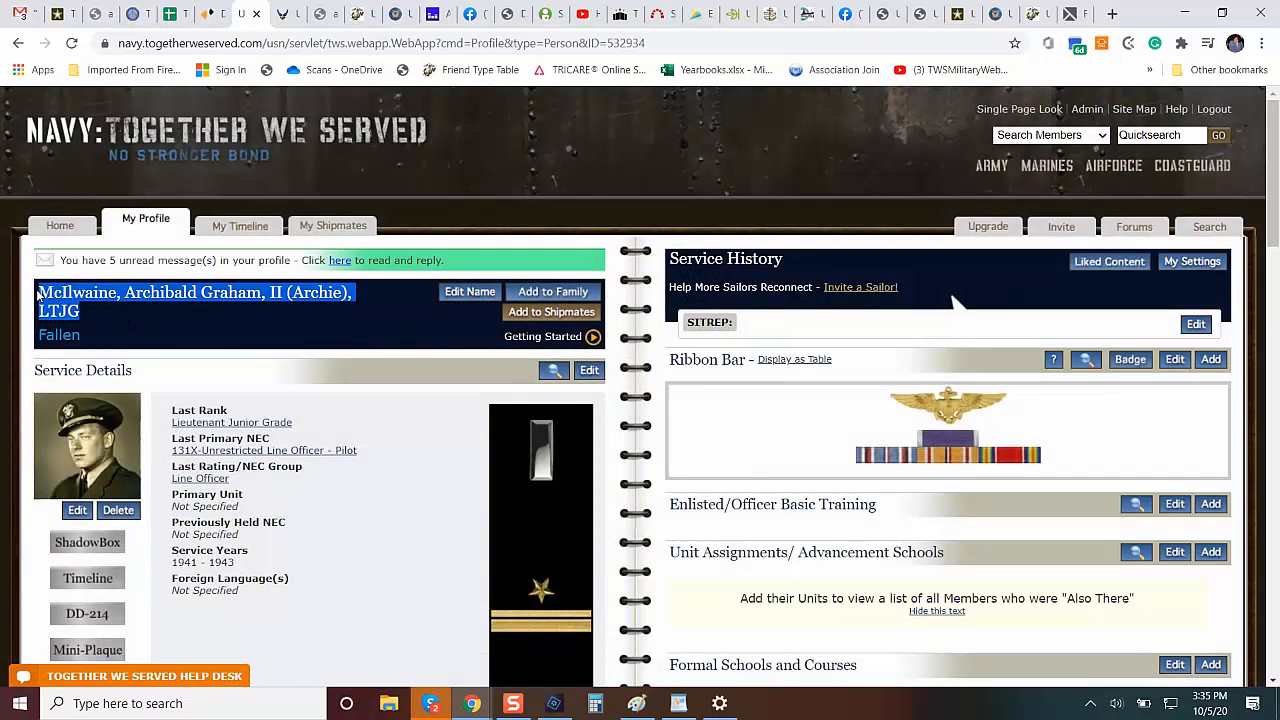
left_click(84, 485)
right_click(593, 378)
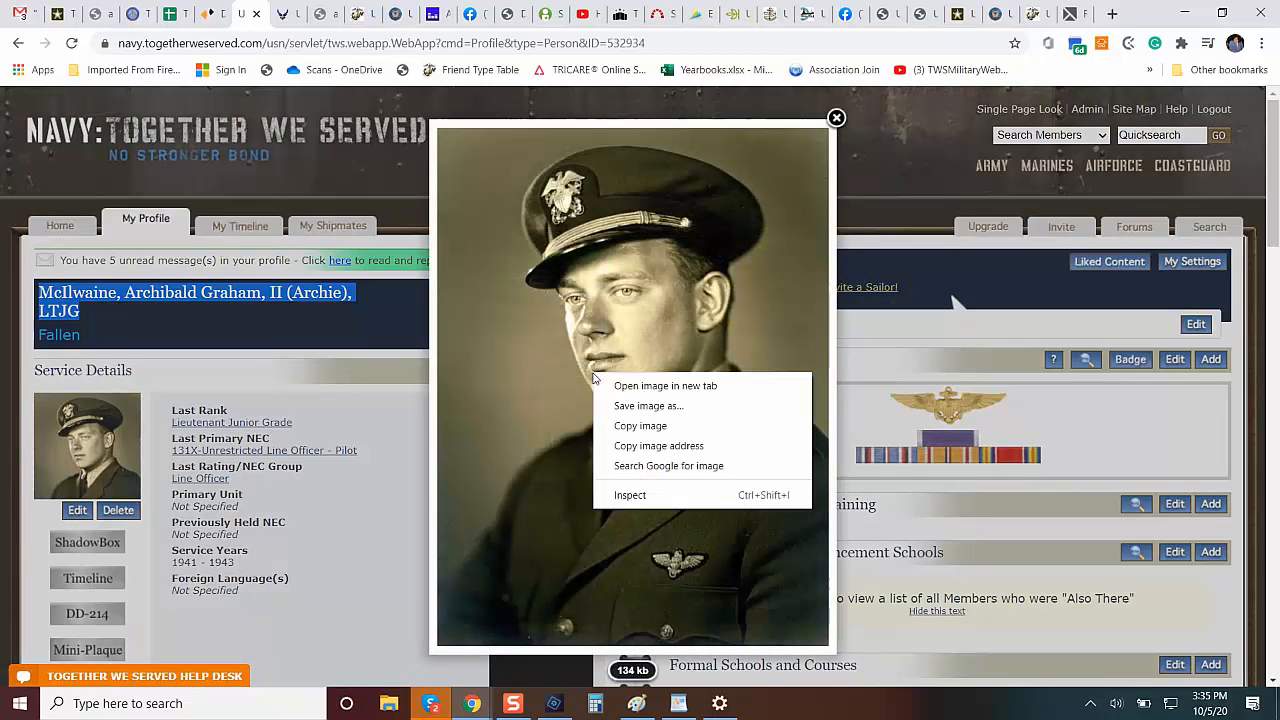
left_click(703, 406)
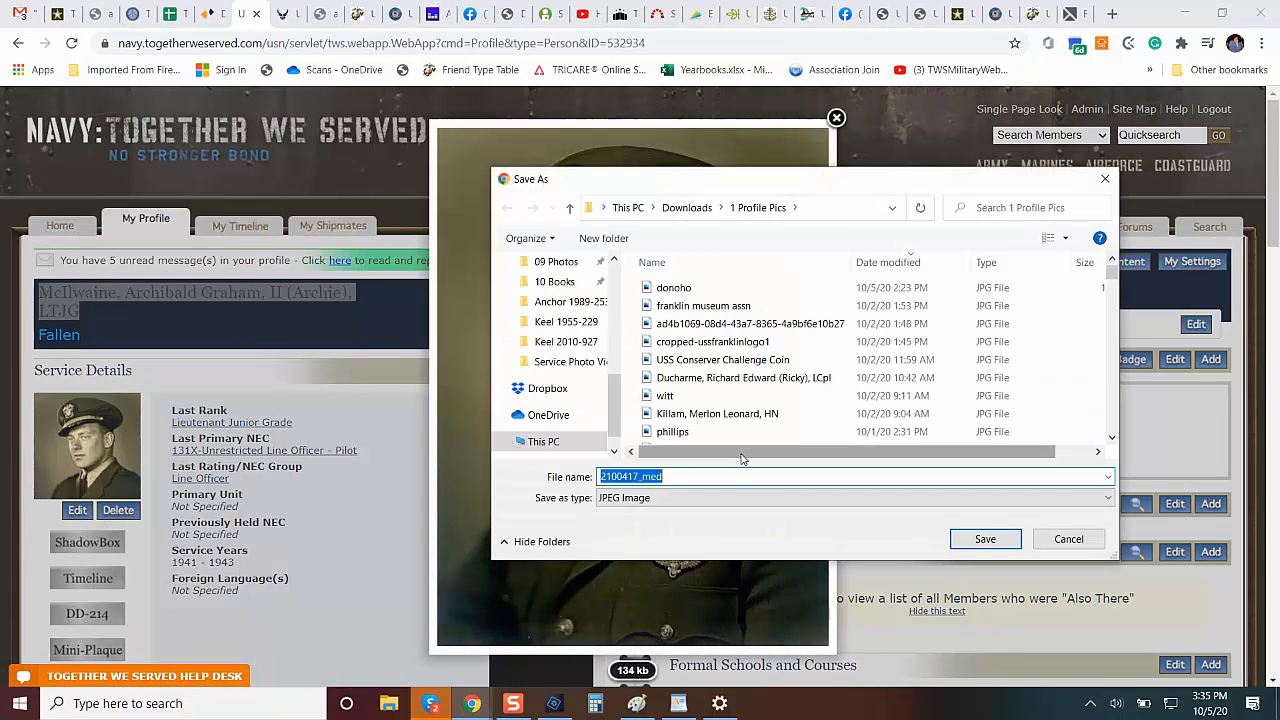
key("ctrl+v")
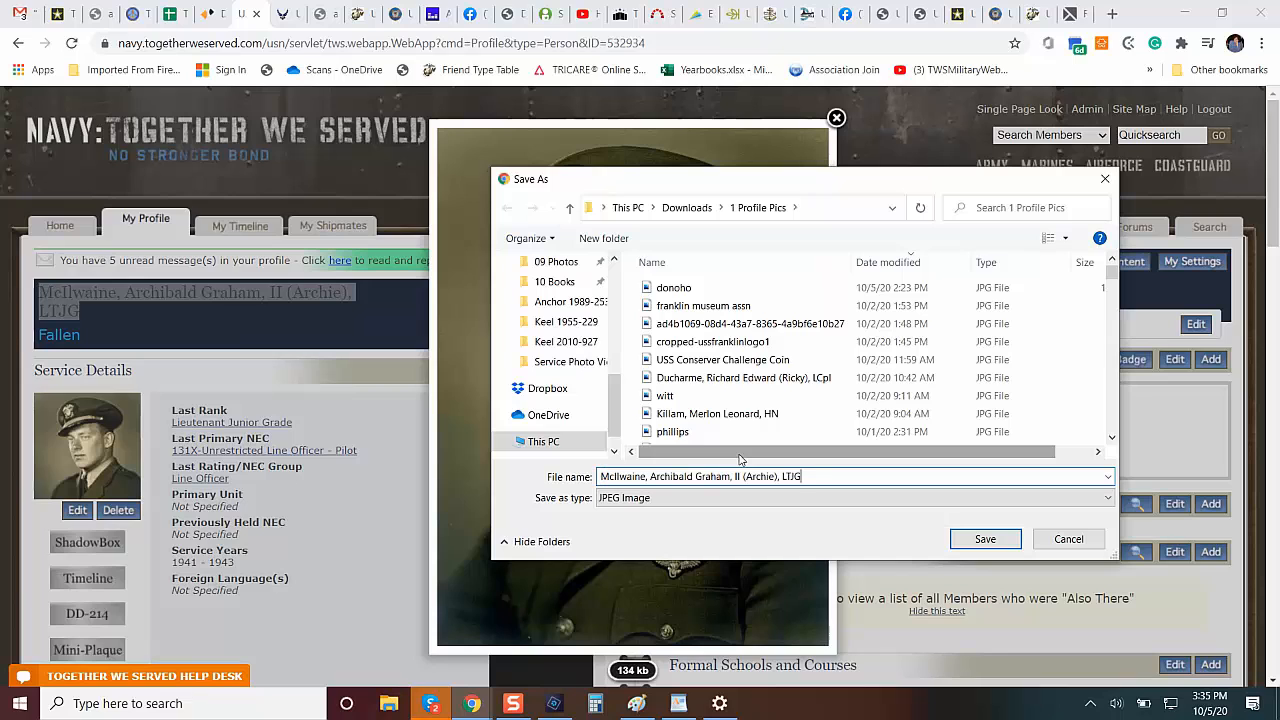
left_click(980, 540)
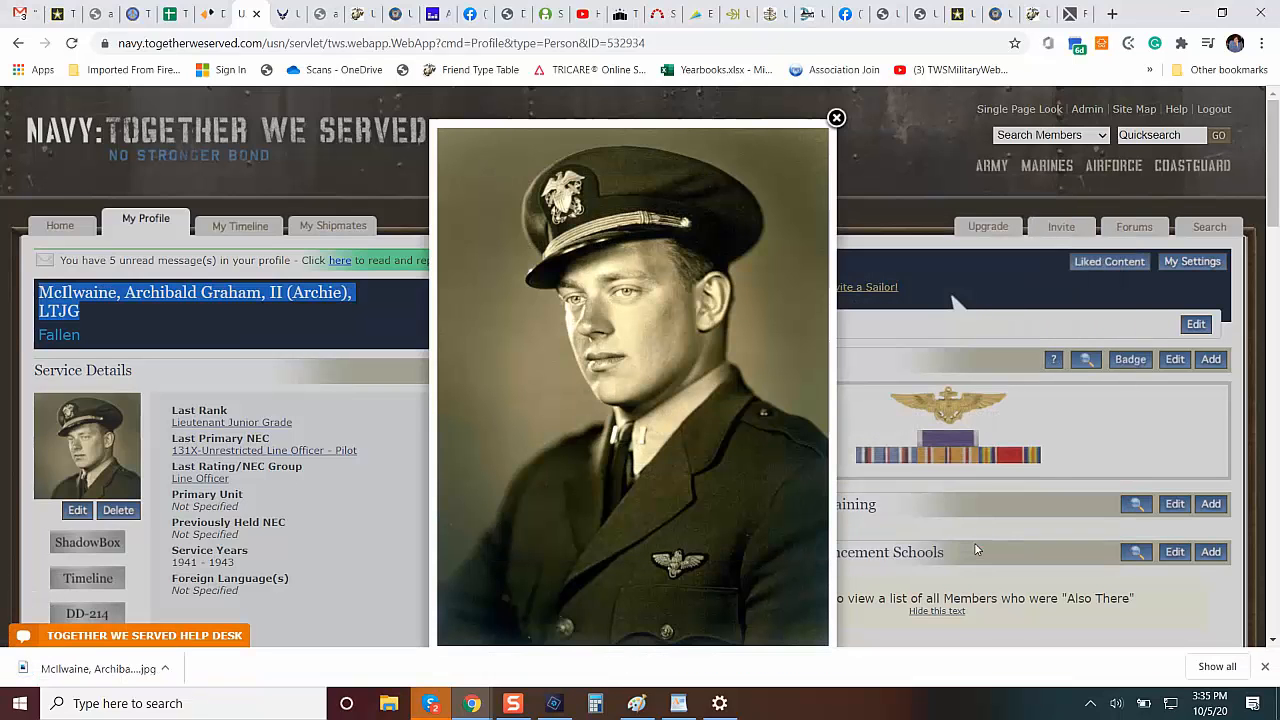
left_click(836, 118)
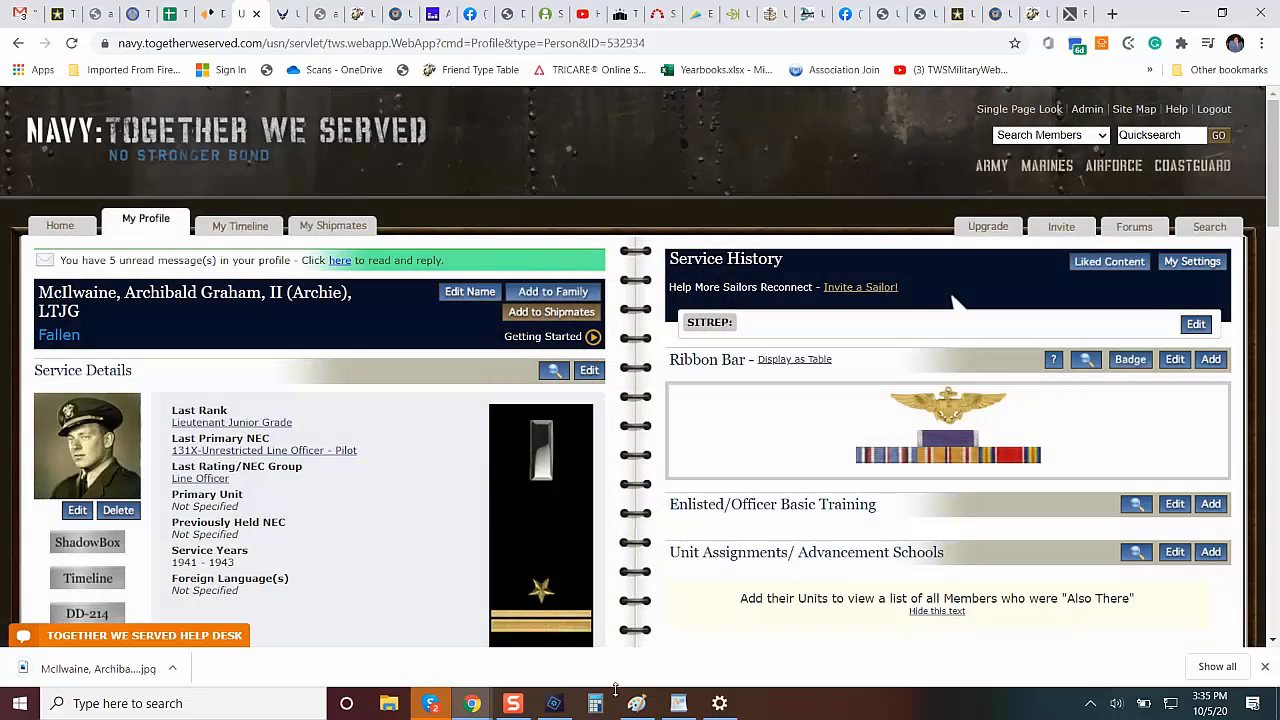
Switch to Photoshop Elements and open the newly saved officer portrait from the 1 Profile Pics folder.
mouse_move(533, 711)
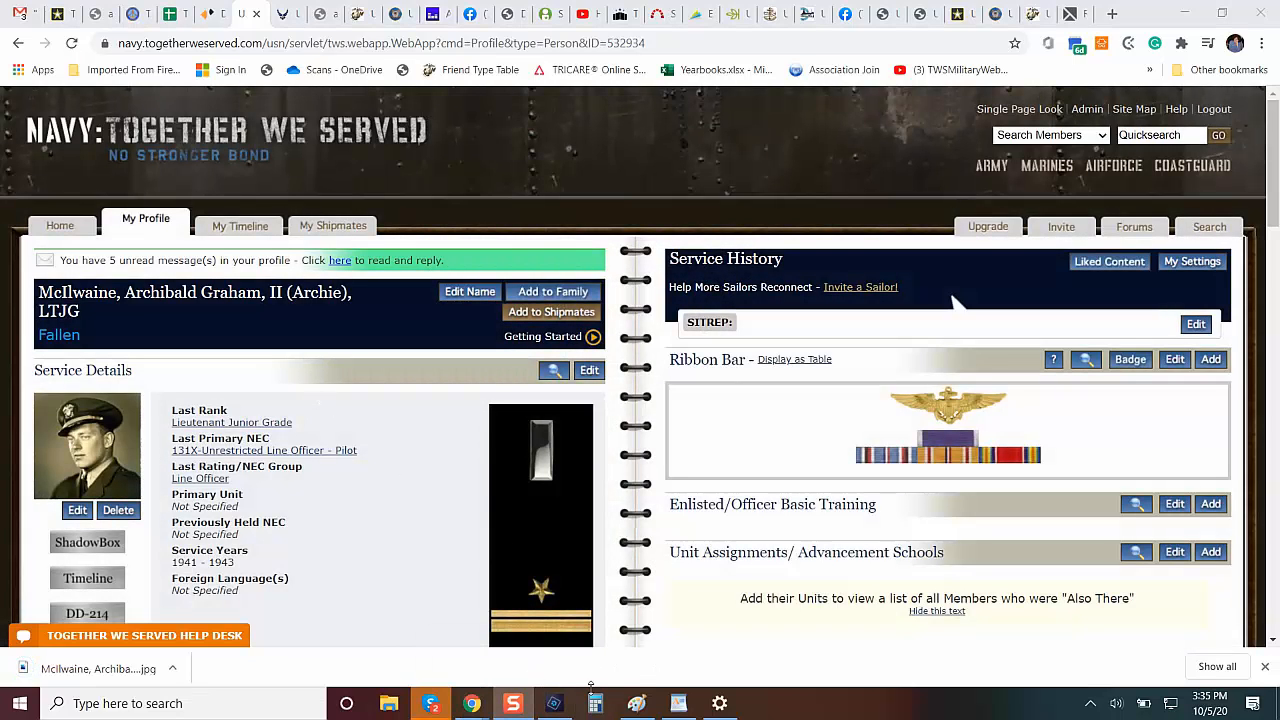
left_click(554, 703)
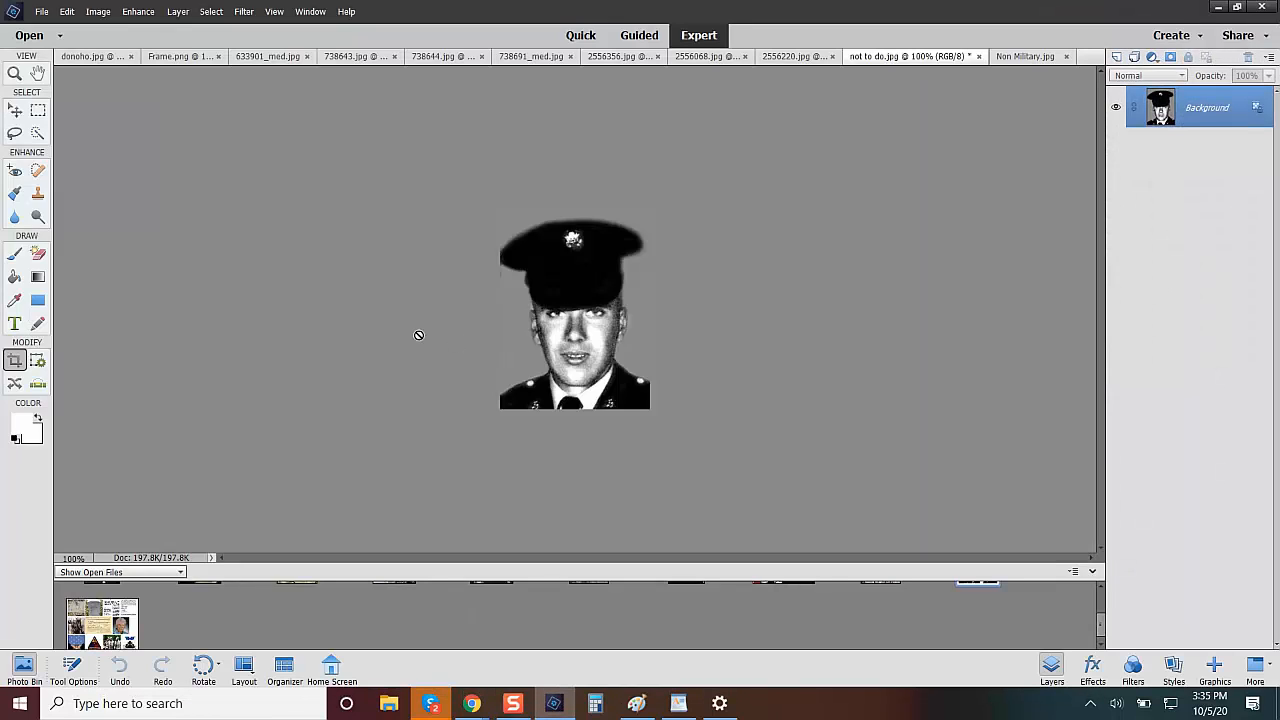
left_click(29, 35)
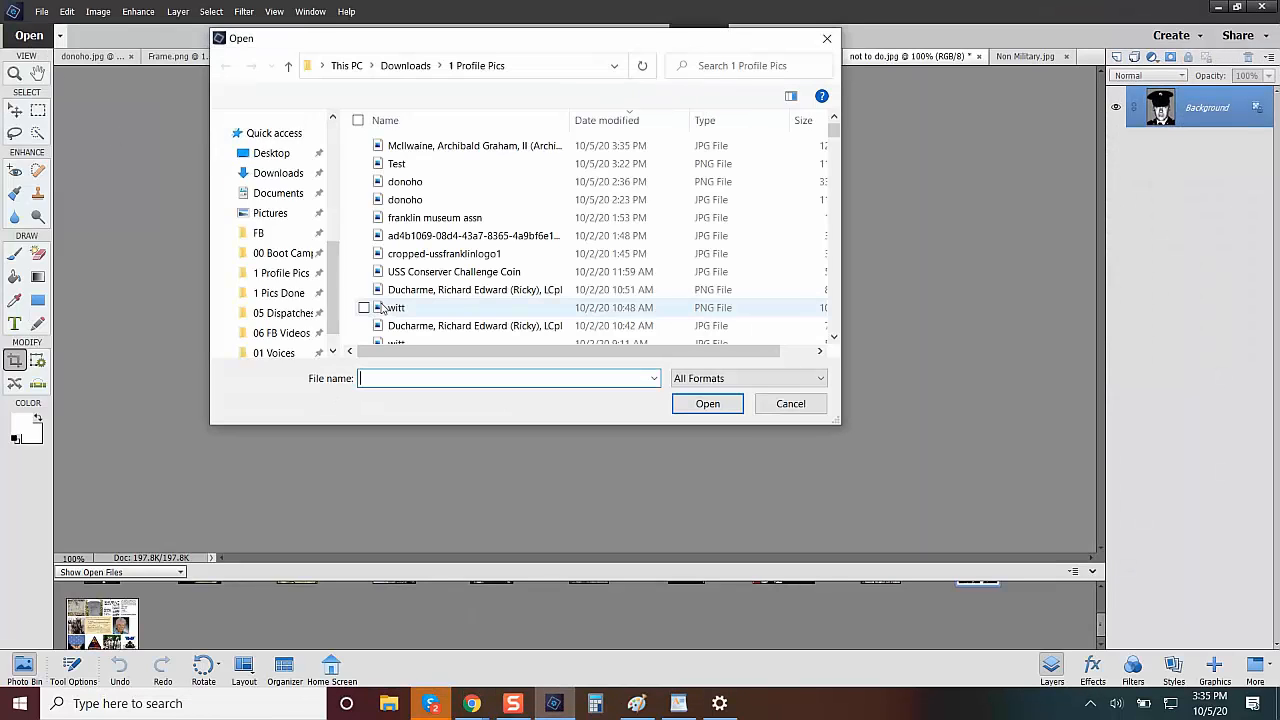
left_click(521, 147)
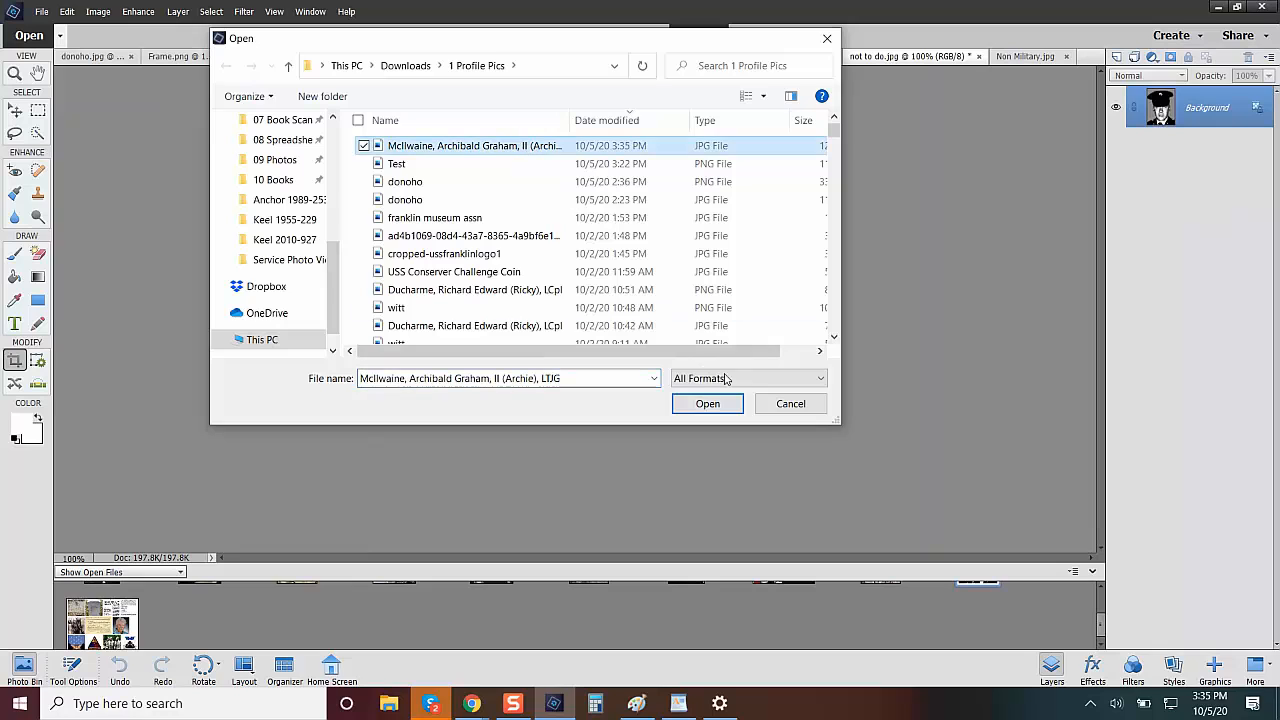
left_click(707, 403)
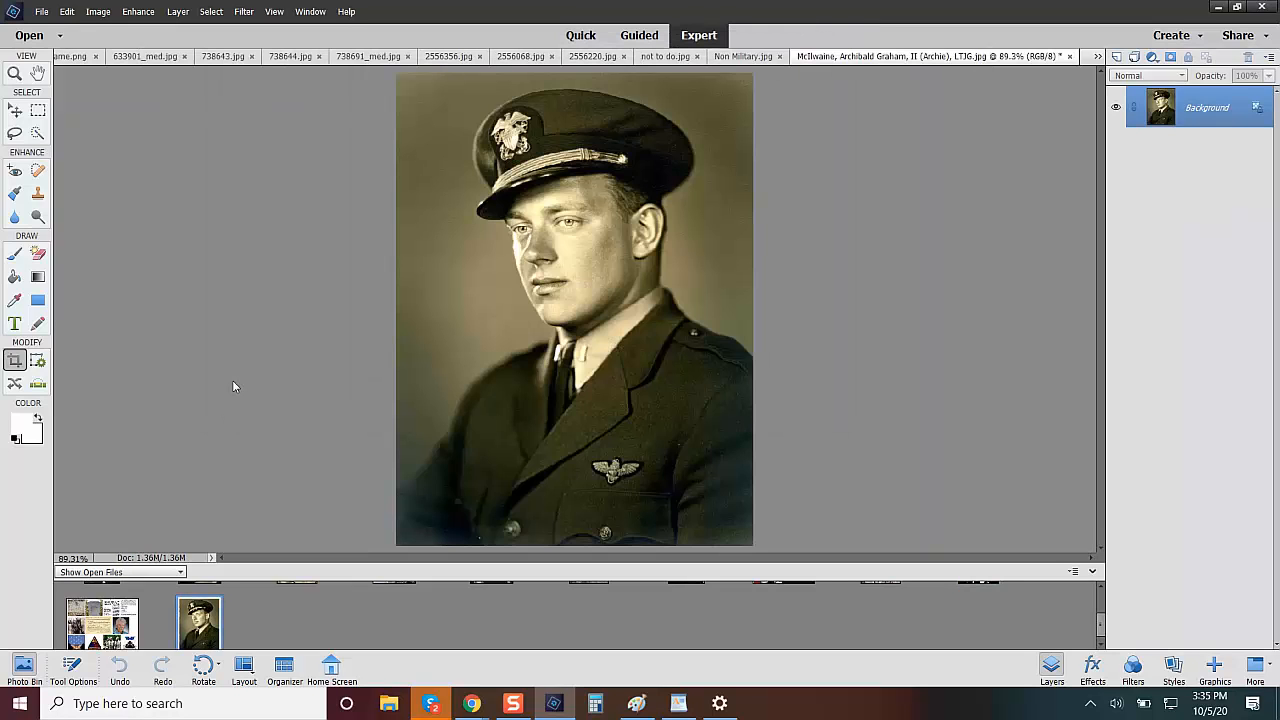
Crop the officer's portrait to his cap, head and shoulders, starting from the second crop suggestion and ending at the pilot wings.
left_click(14, 323)
left_click(14, 360)
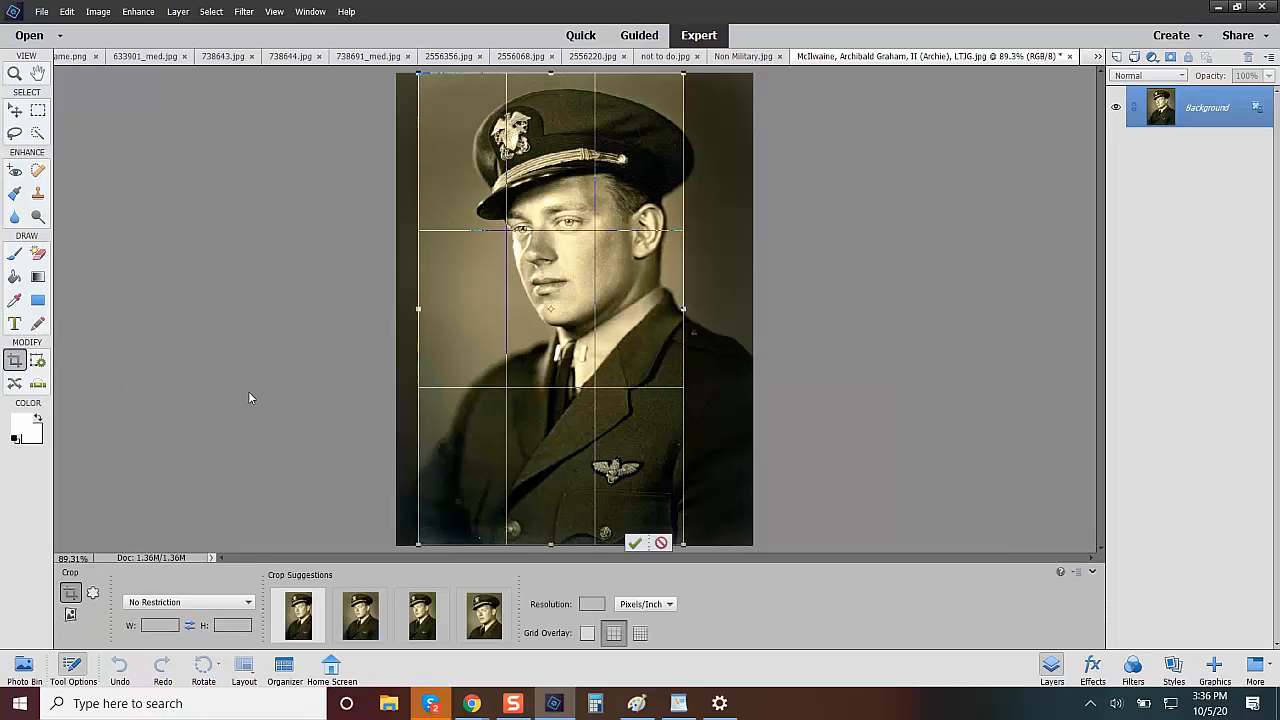
left_click(360, 615)
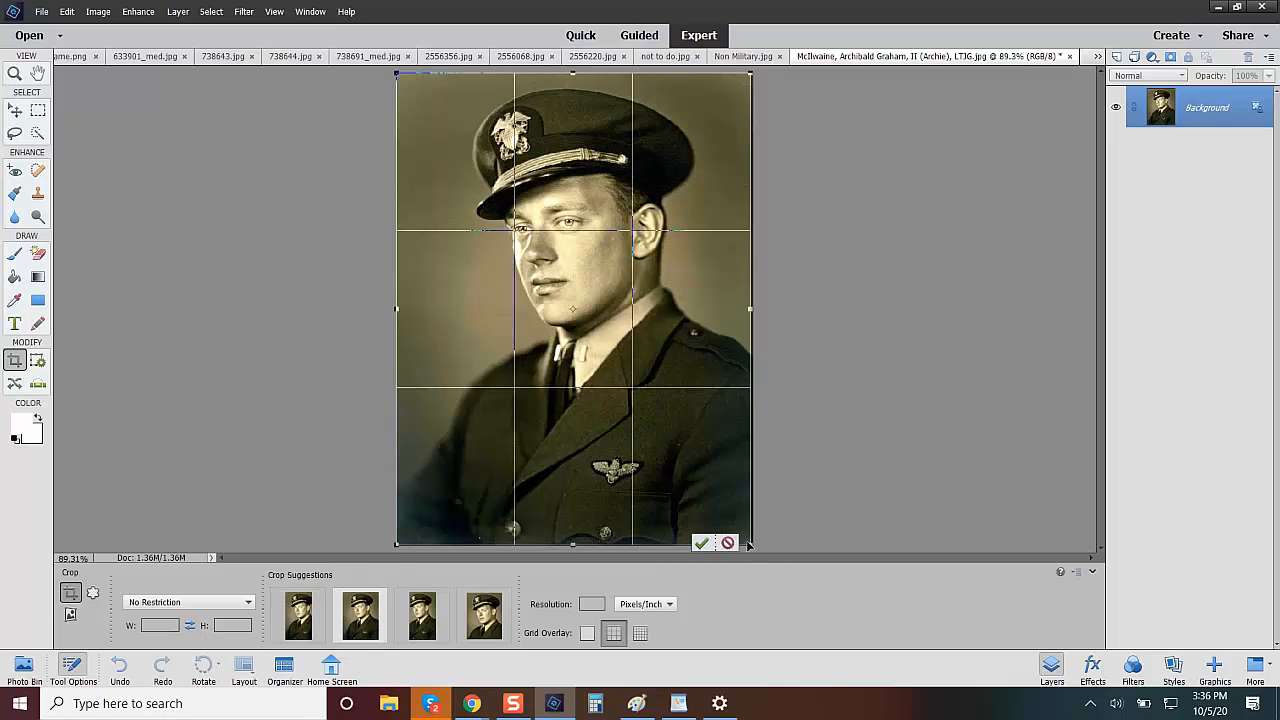
left_click_drag(749, 542, 686, 466)
left_click_drag(516, 352, 545, 360)
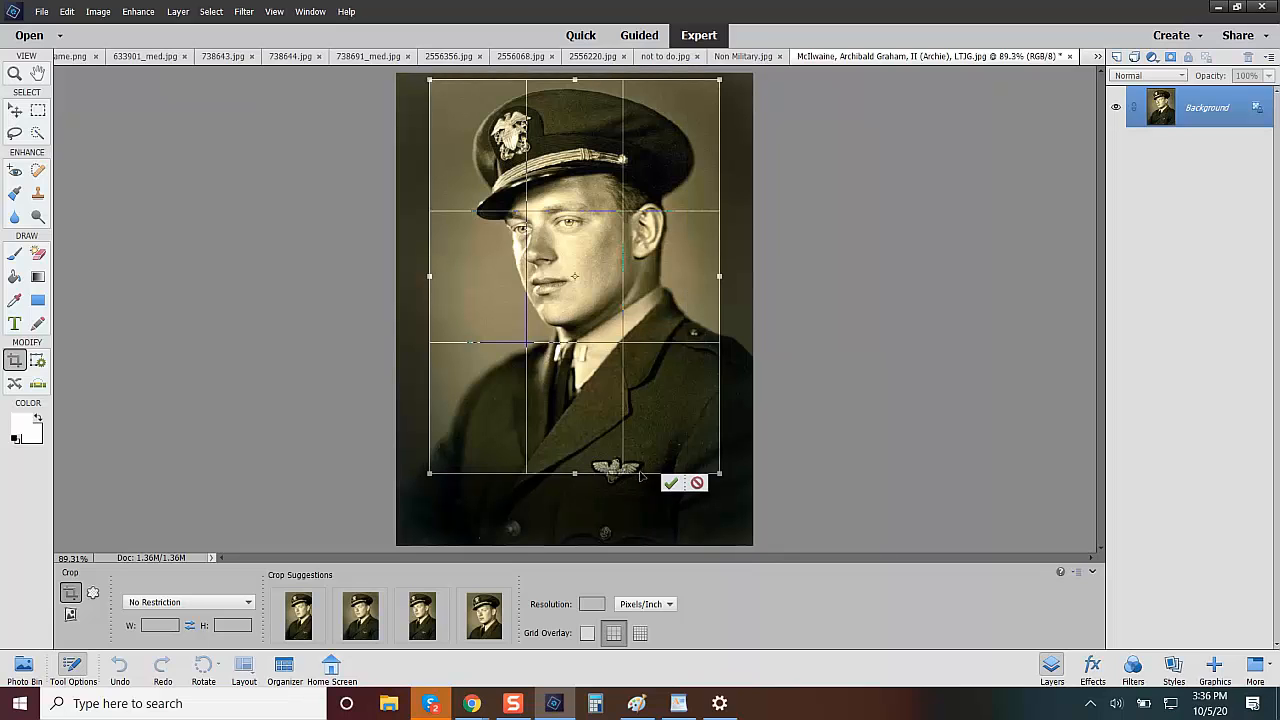
left_click(670, 485)
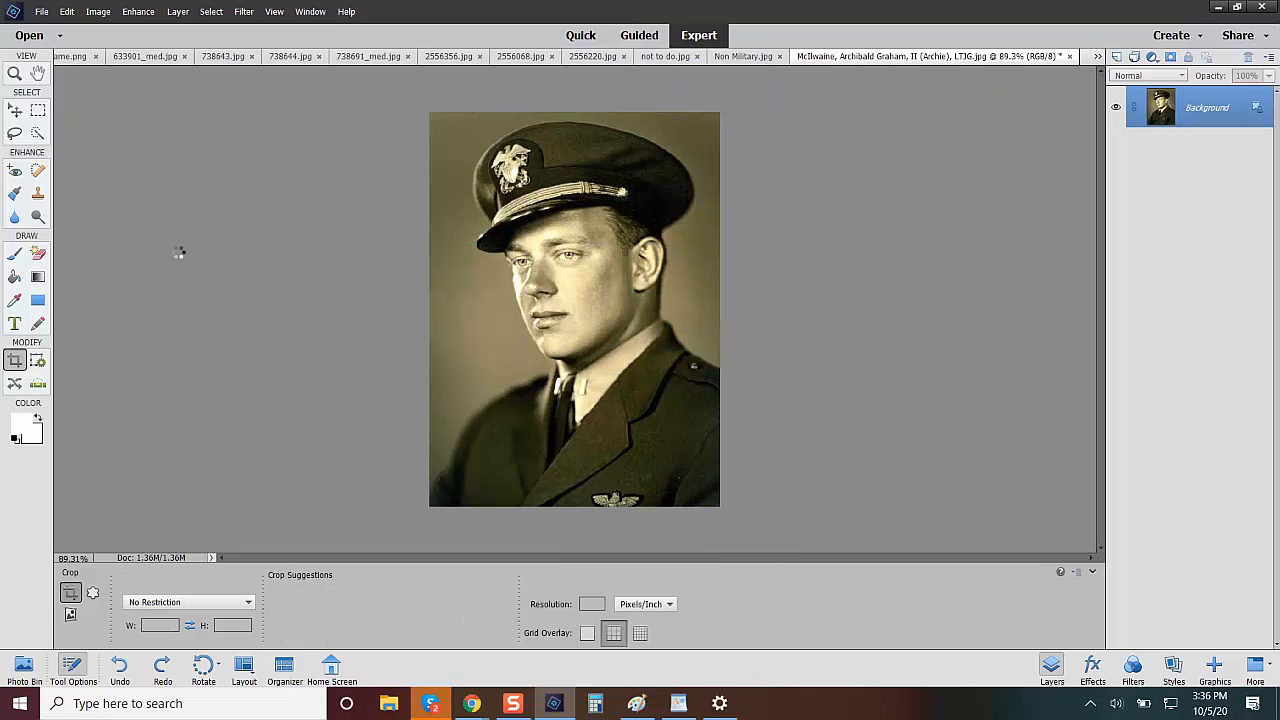
Try Colorize Photo on the cropped portrait, looking through the officer's profile in Chrome while the preview is generated.
left_click(139, 12)
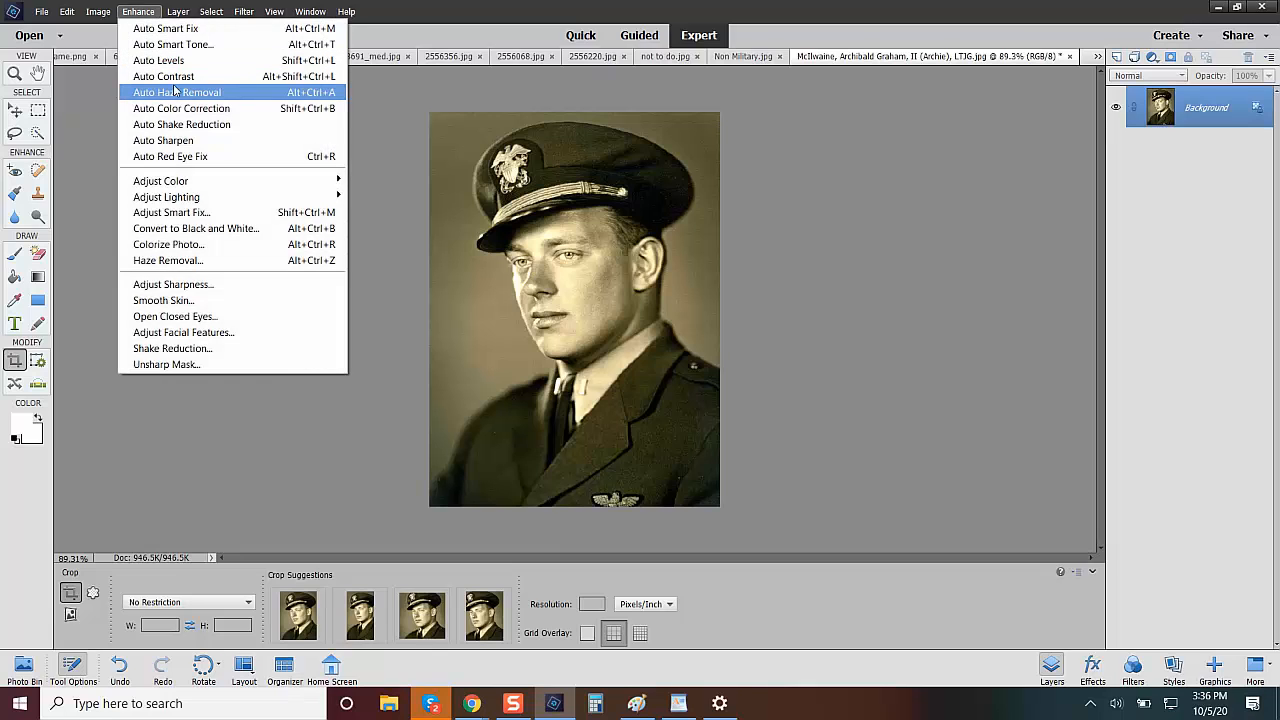
left_click(210, 243)
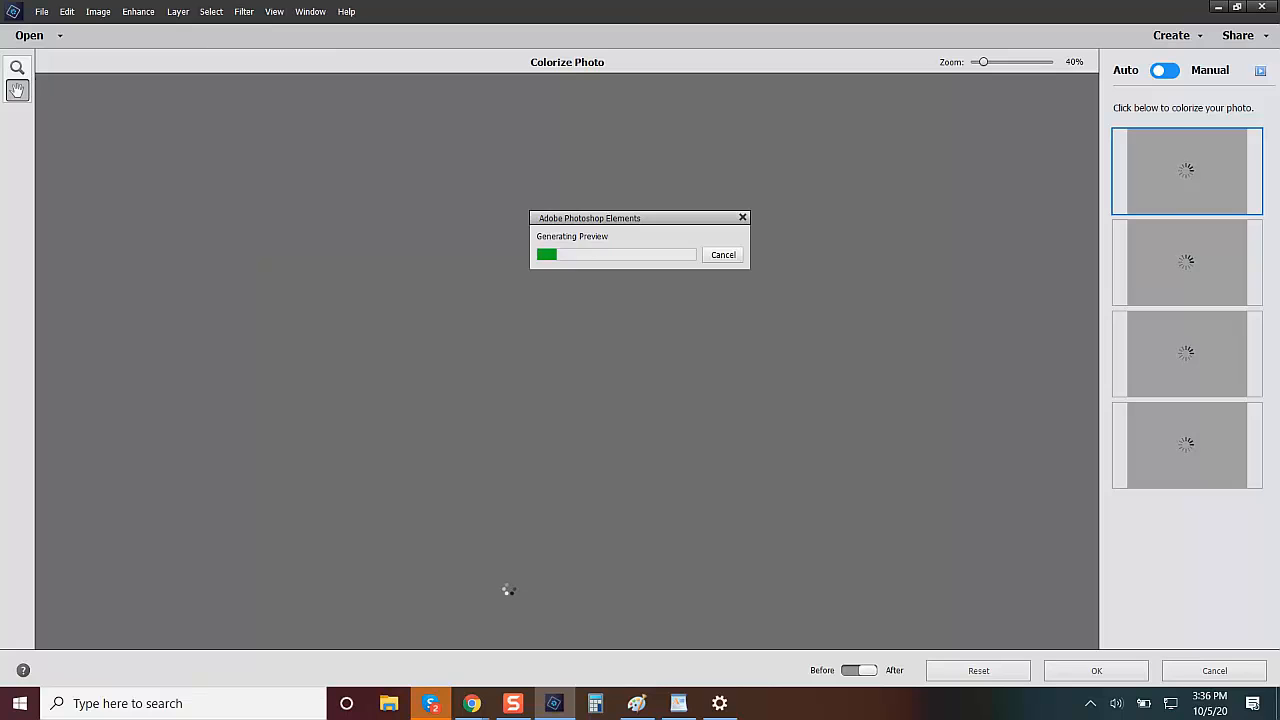
mouse_move(472, 700)
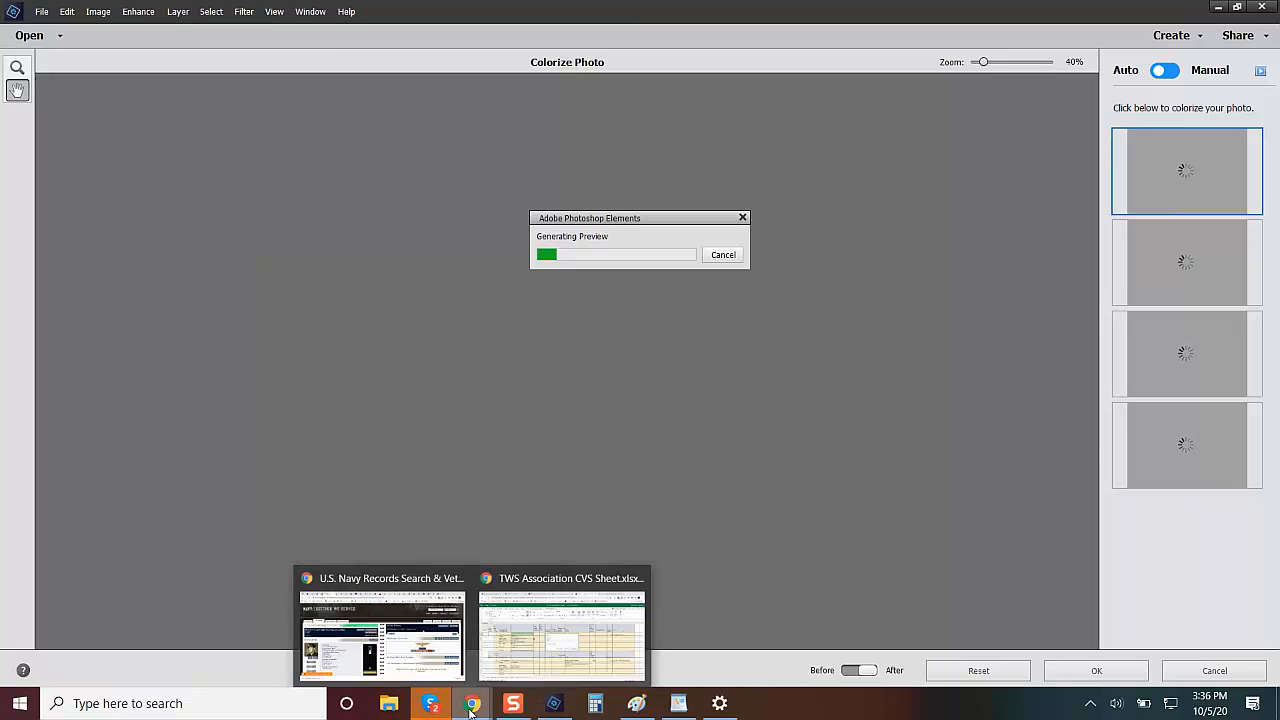
left_click(409, 674)
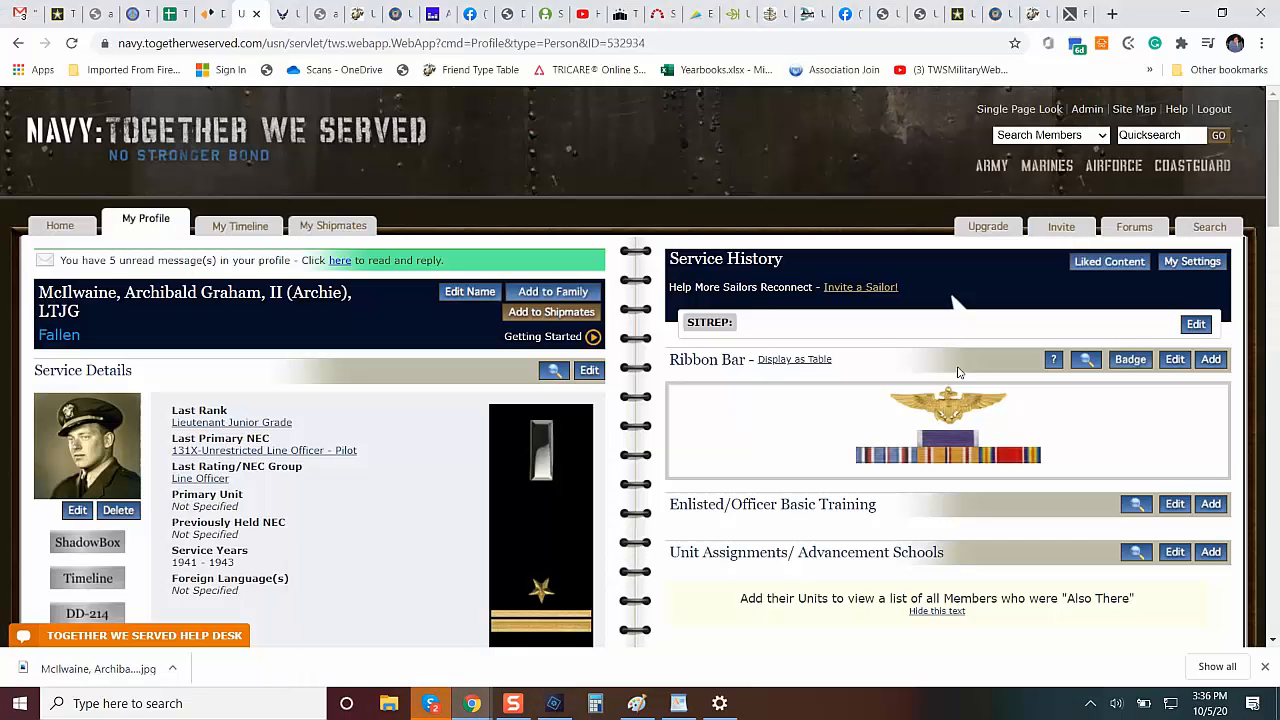
scroll(1259, 212, "down", 4)
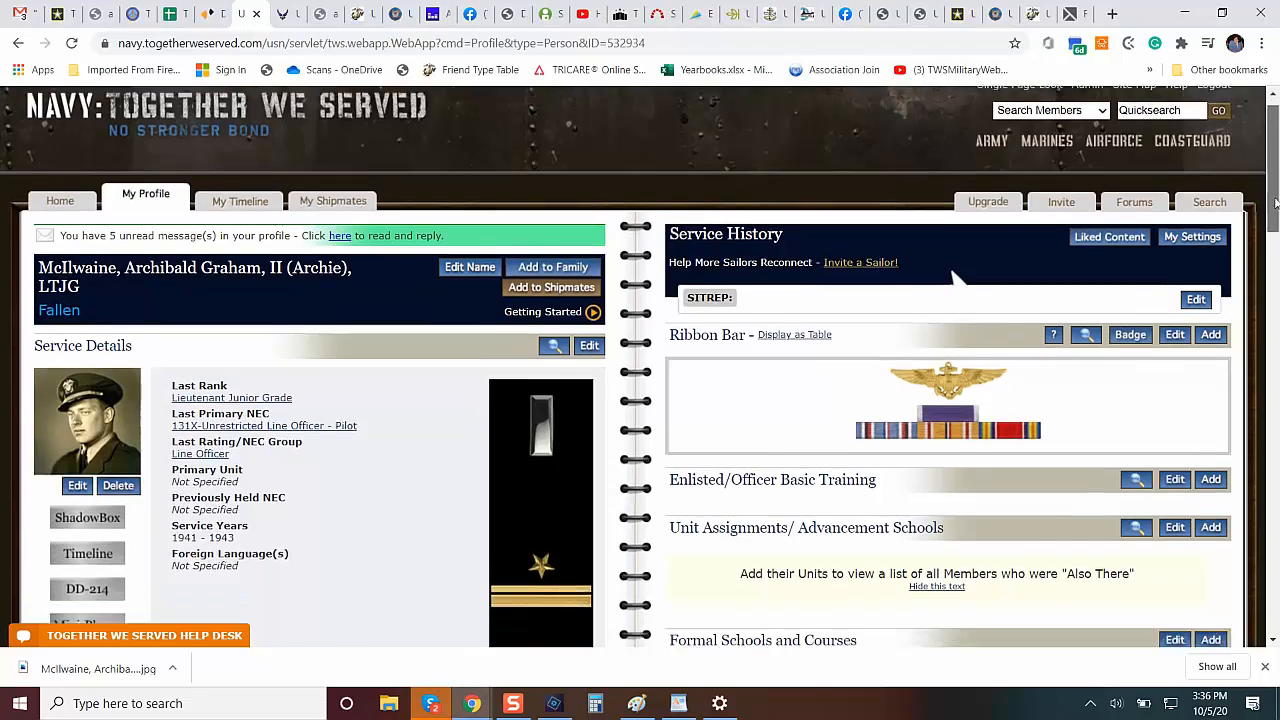
scroll(640, 366, "down", 10)
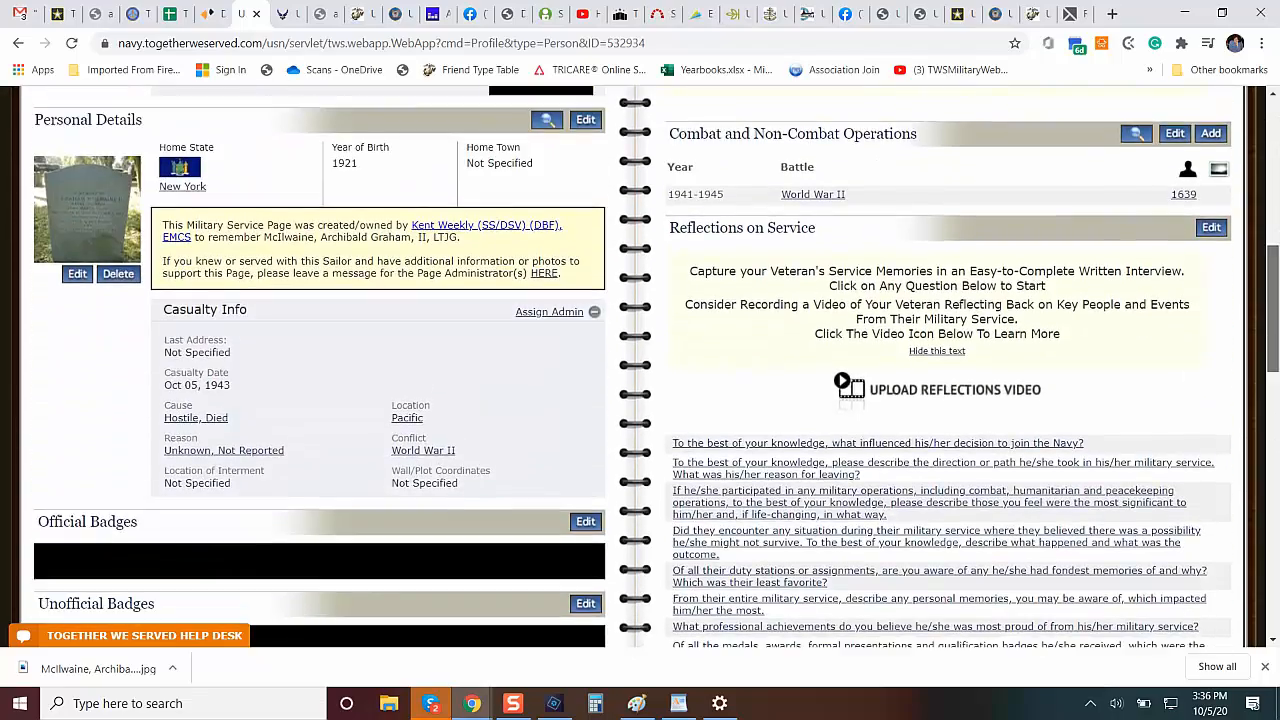
scroll(640, 366, "down", 4)
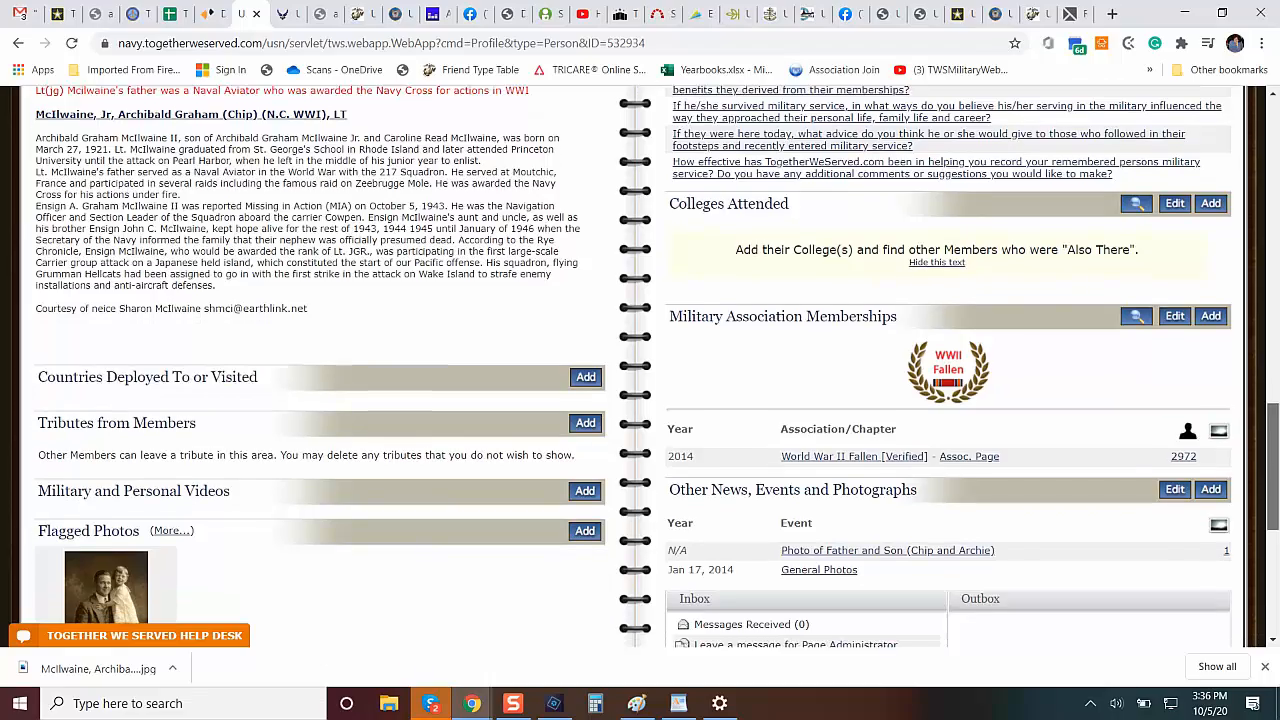
scroll(957, 302, "up", 15)
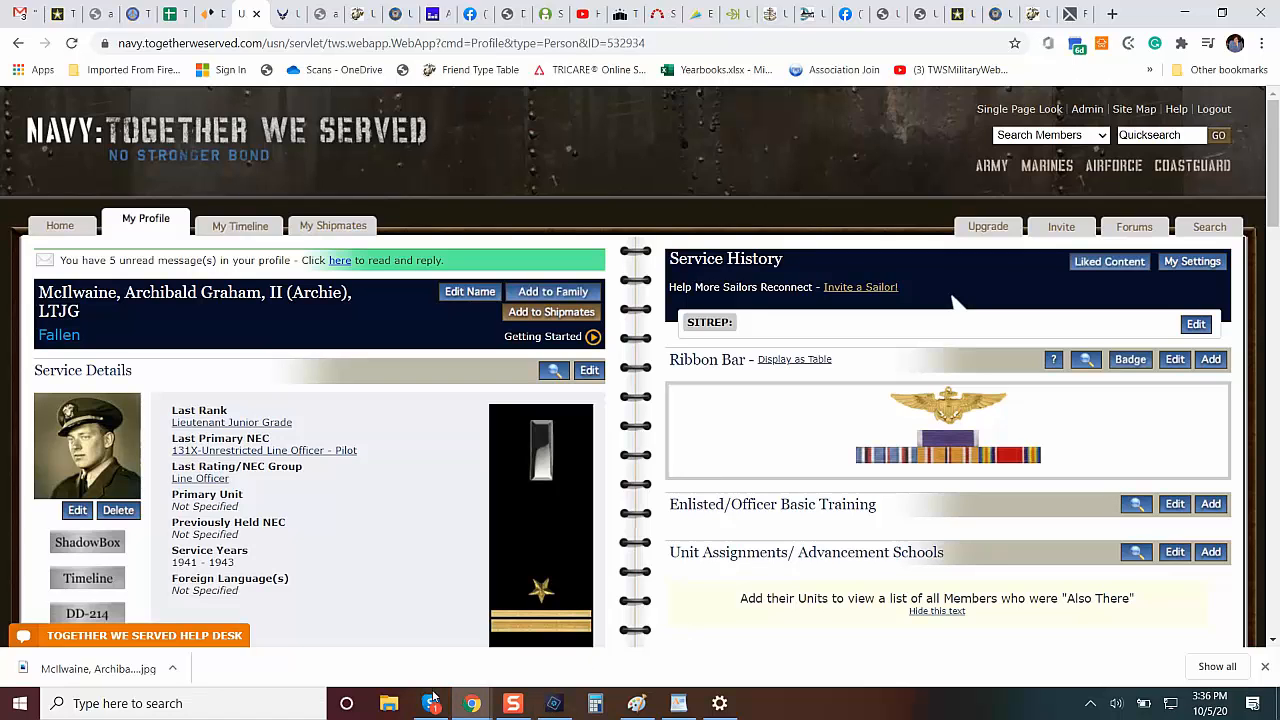
mouse_move(462, 705)
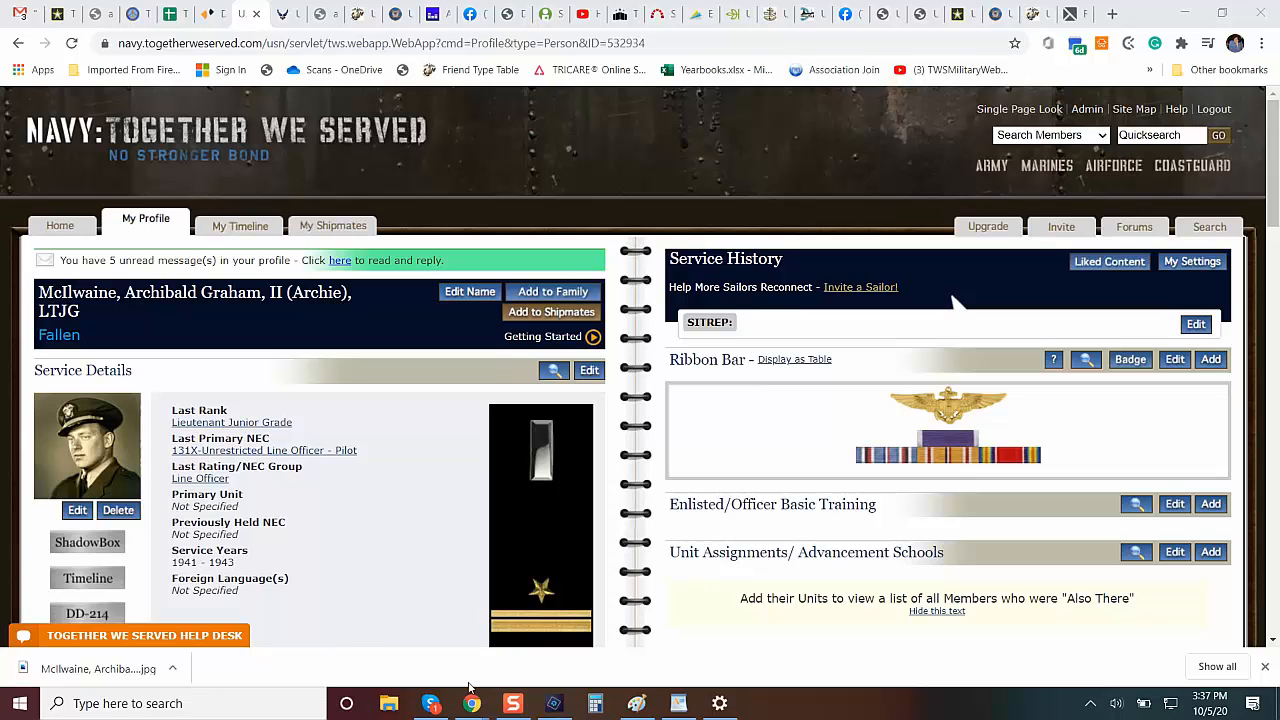
left_click(553, 703)
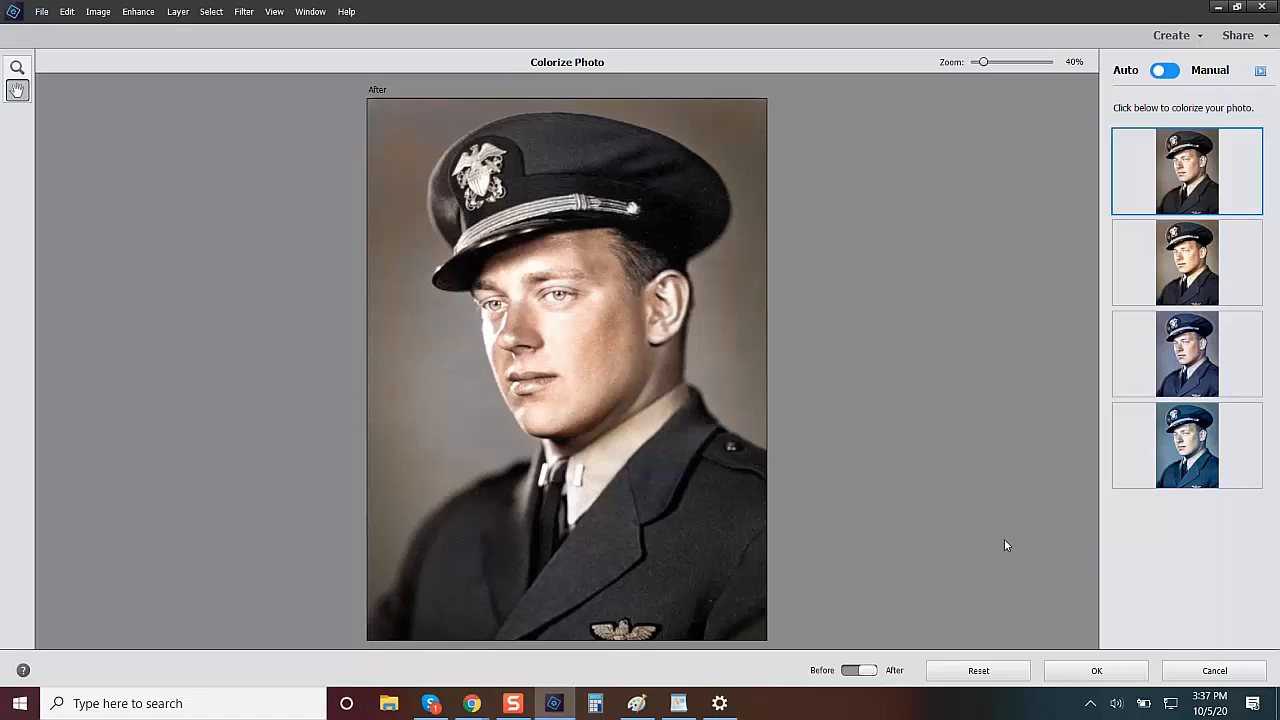
left_click(1200, 671)
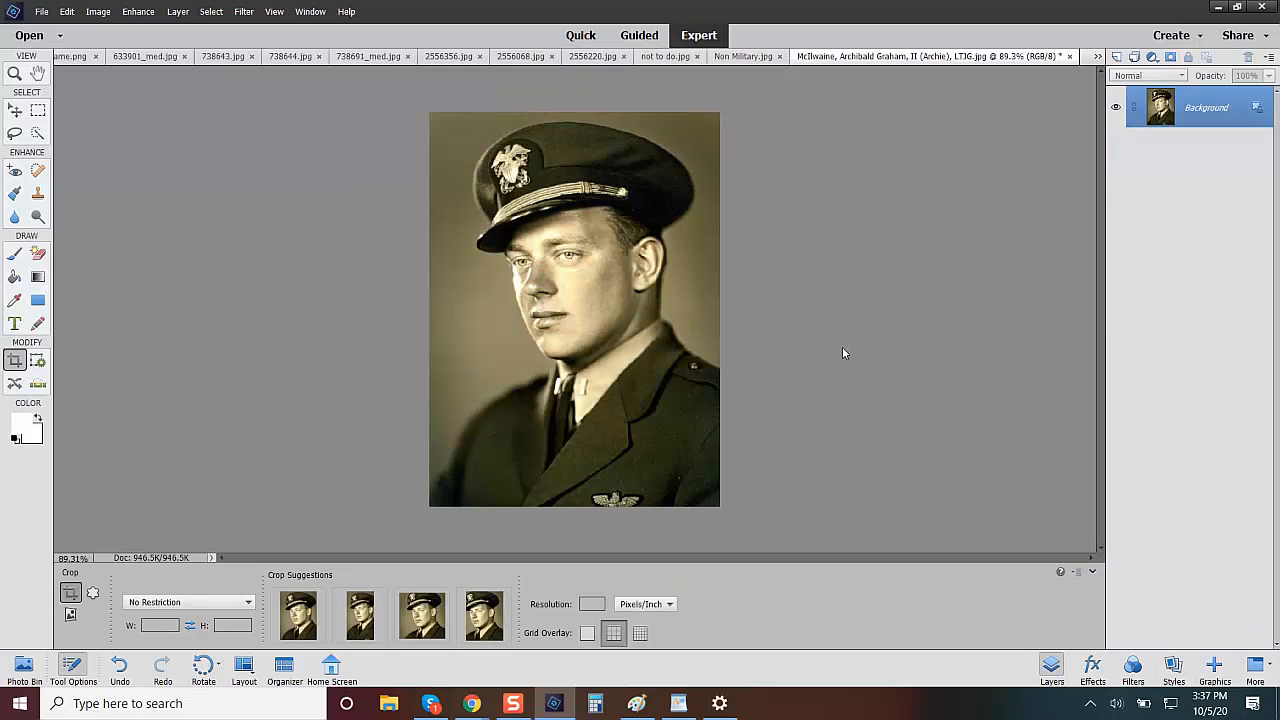
Convert the officer's portrait to black and white with the Portraits style and start Colorize Photo on it.
left_click(140, 11)
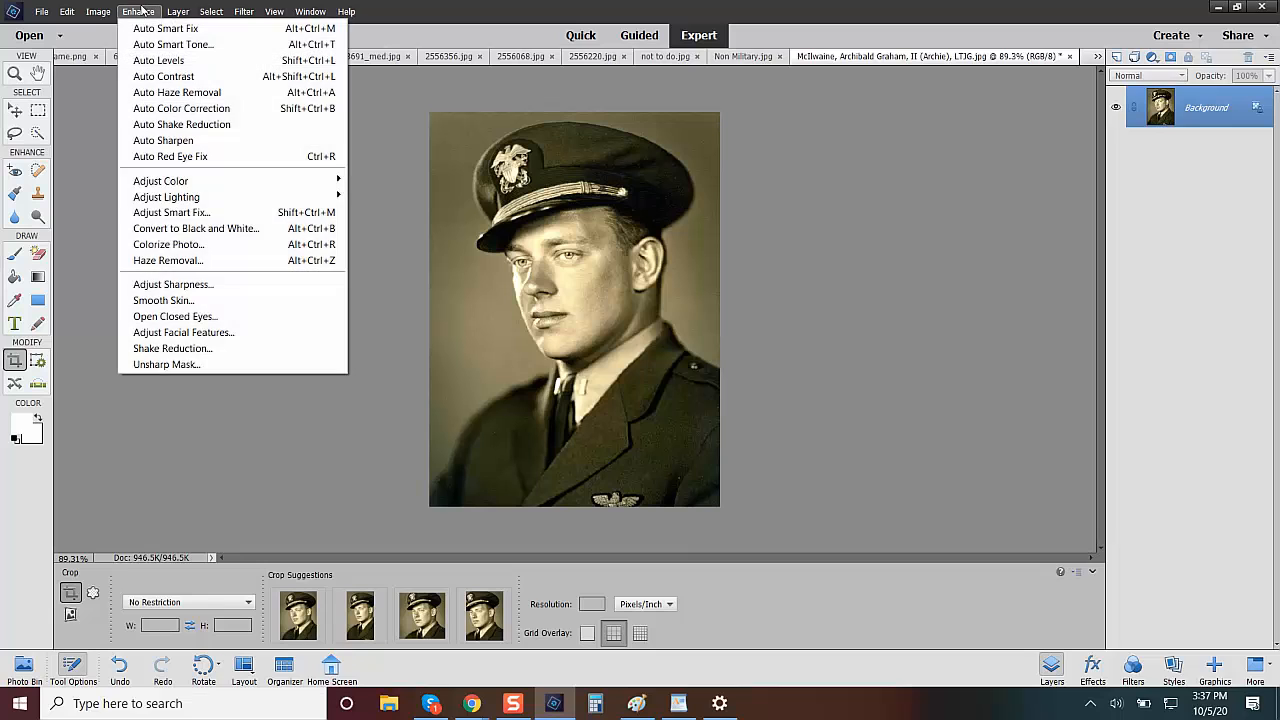
left_click(238, 228)
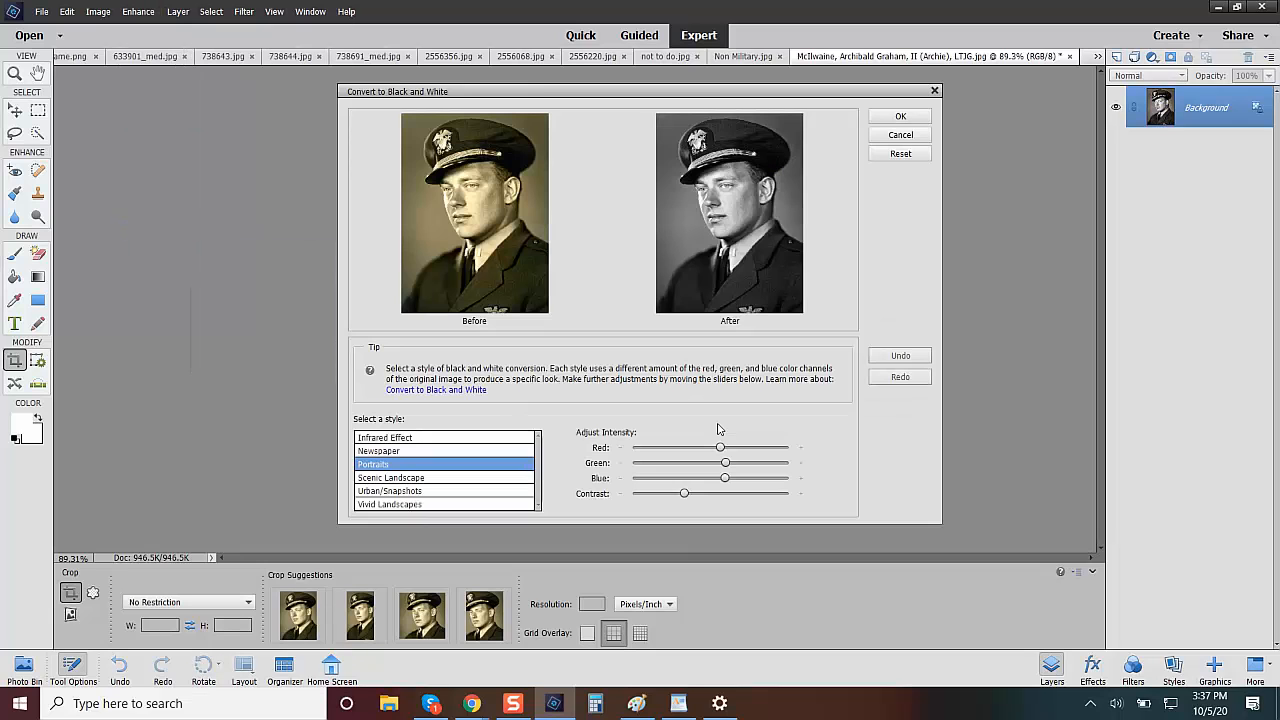
left_click(899, 119)
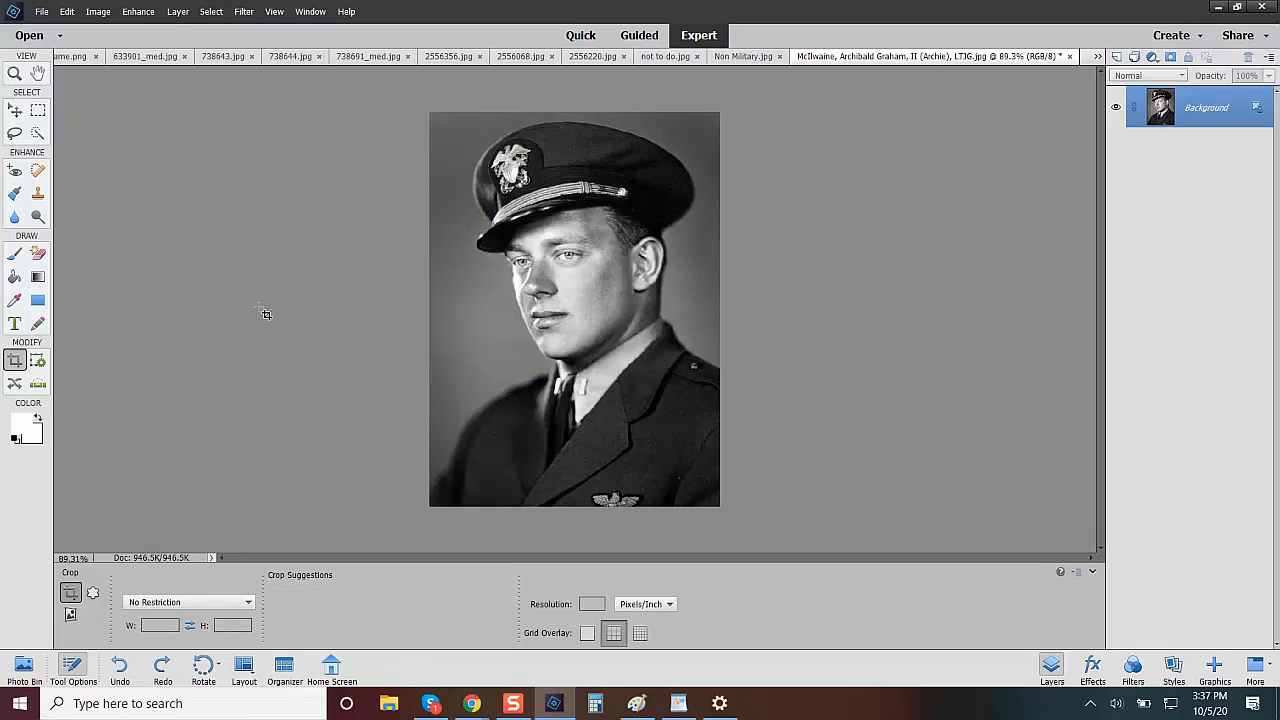
left_click(128, 12)
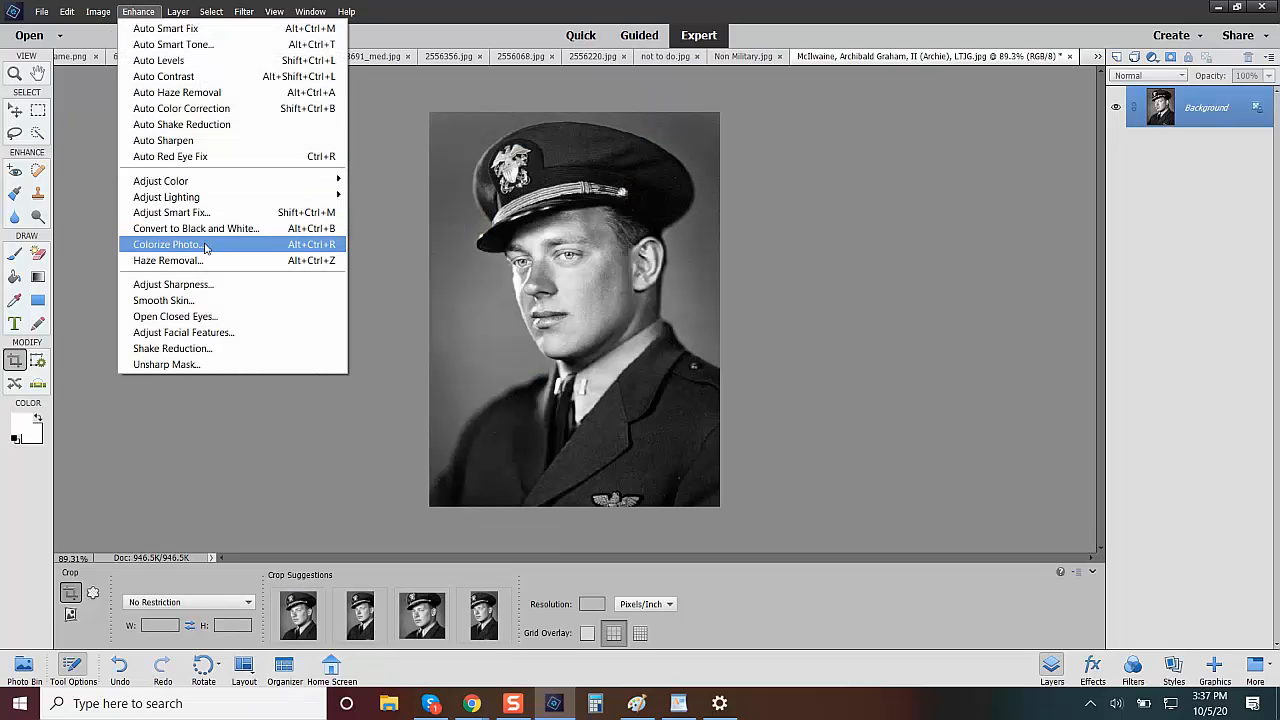
left_click(204, 243)
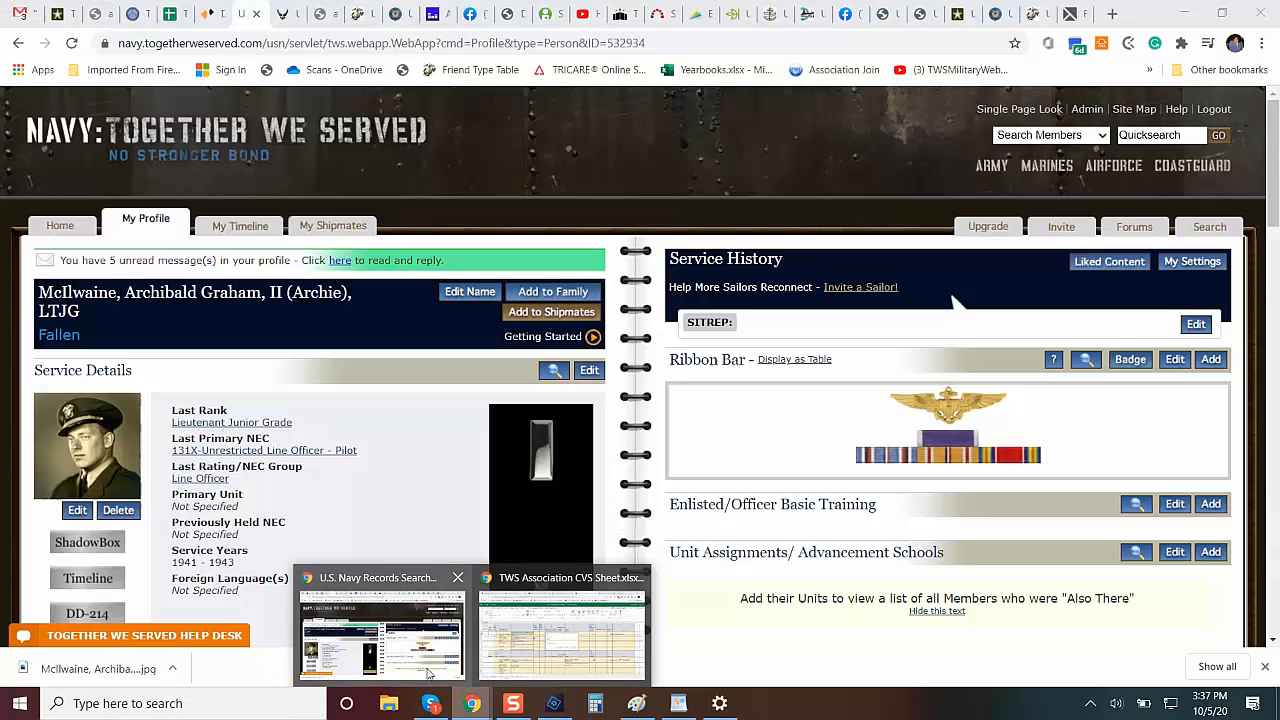
Switch to Chrome and search the Navy members by personal details with the day of fallen/deceased set to 6 October.
left_click(382, 630)
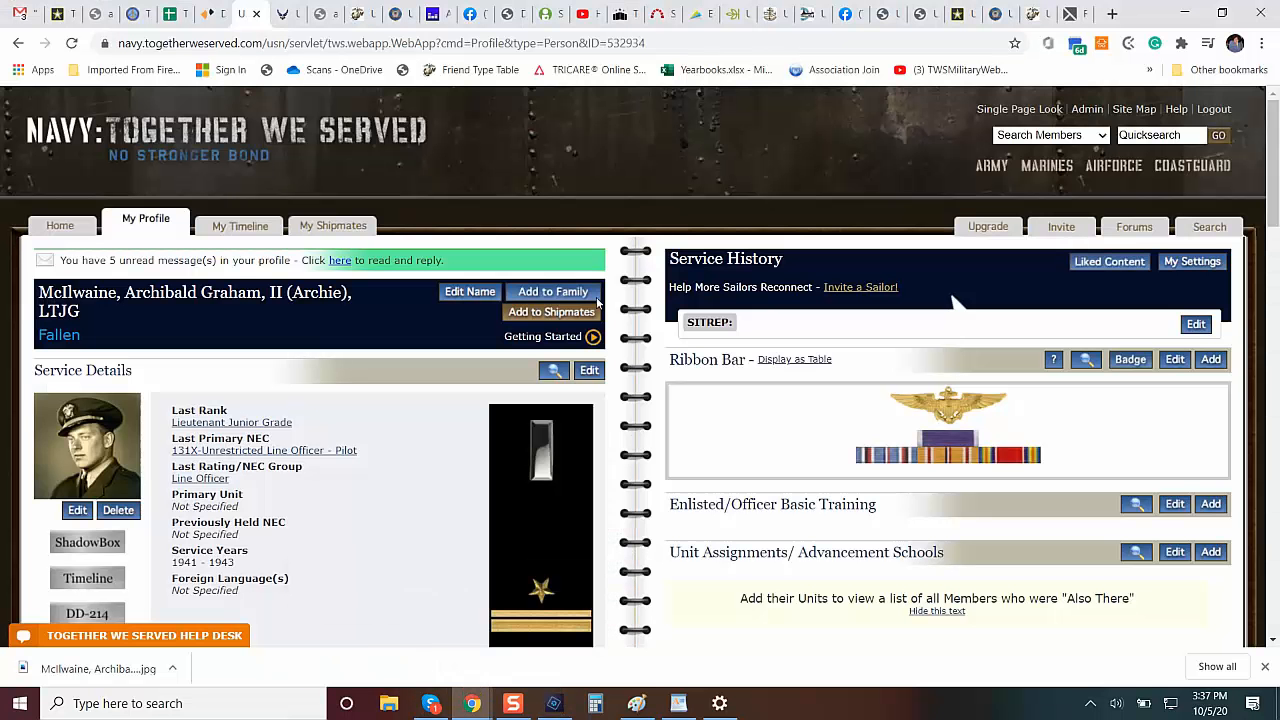
left_click(1210, 228)
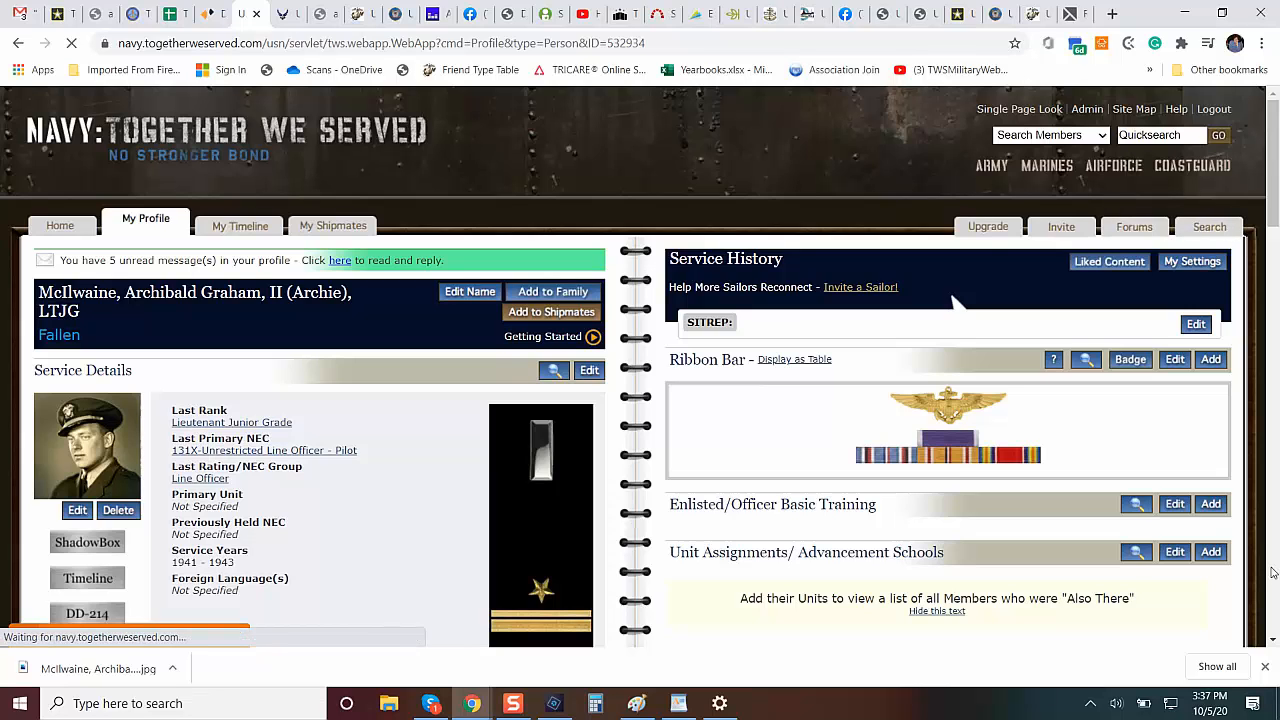
scroll(1273, 573, "down", 1)
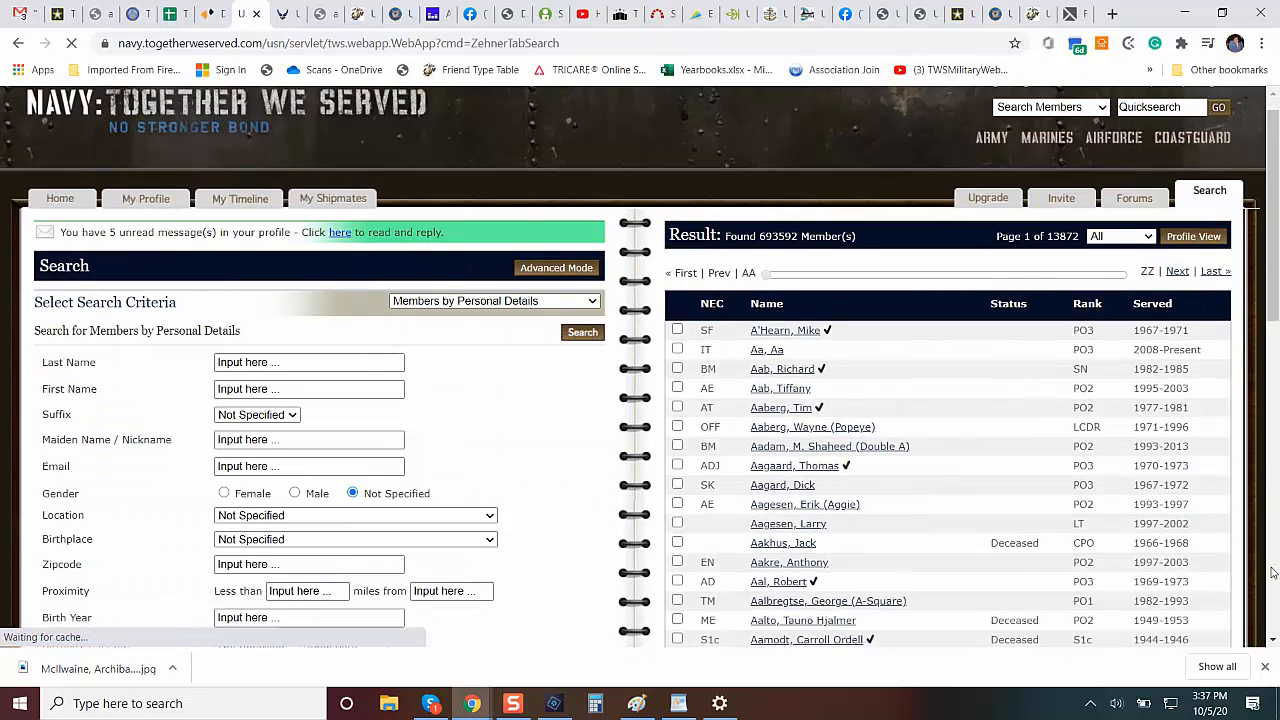
scroll(1273, 573, "down", 5)
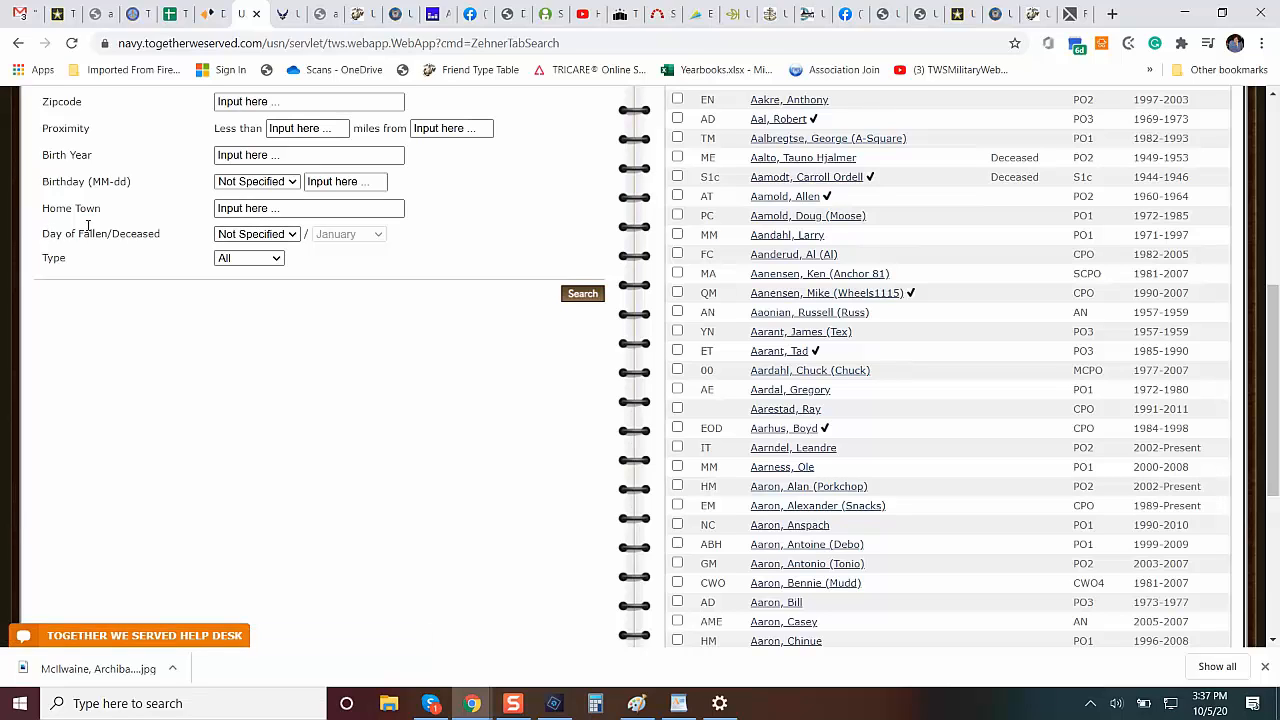
left_click(297, 234)
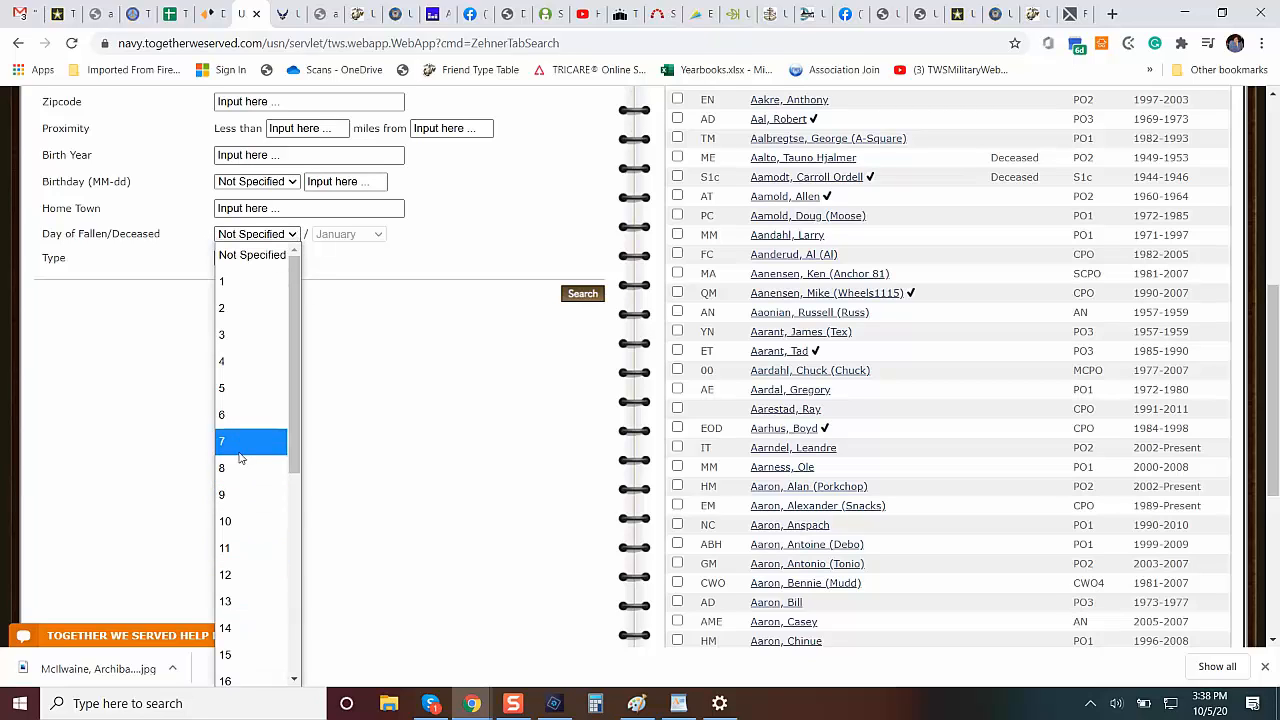
left_click(238, 413)
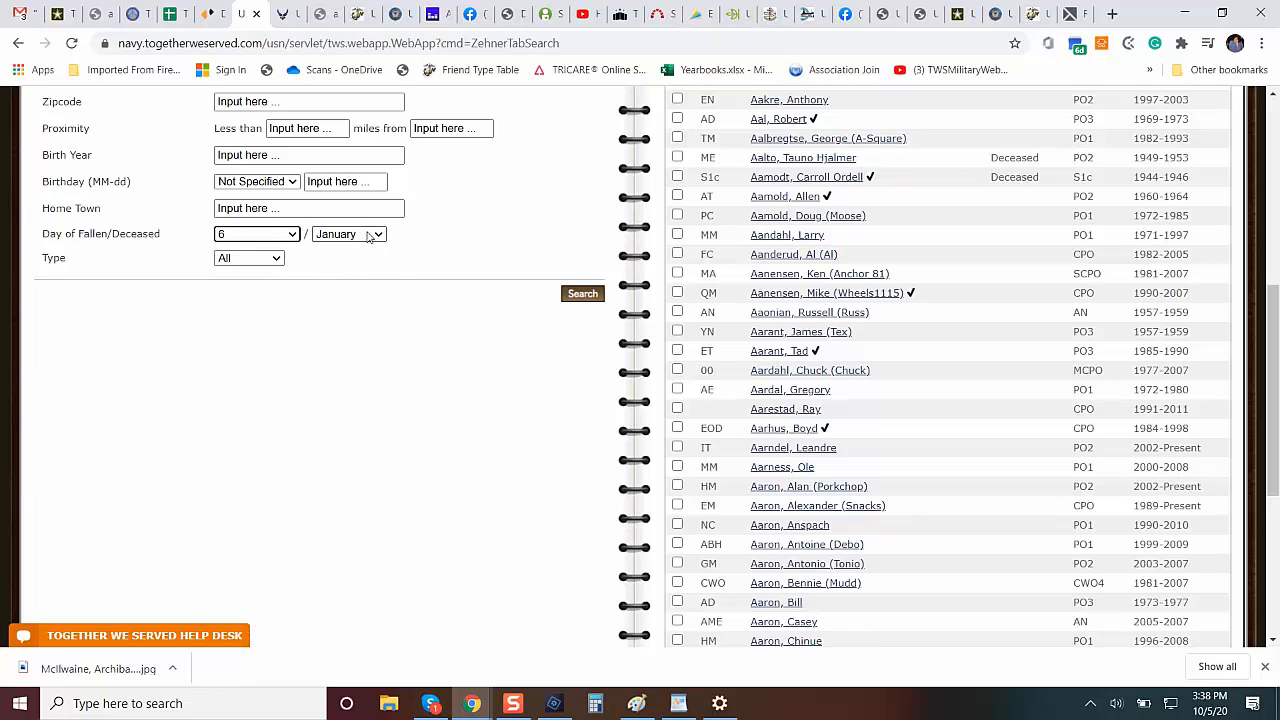
left_click(370, 235)
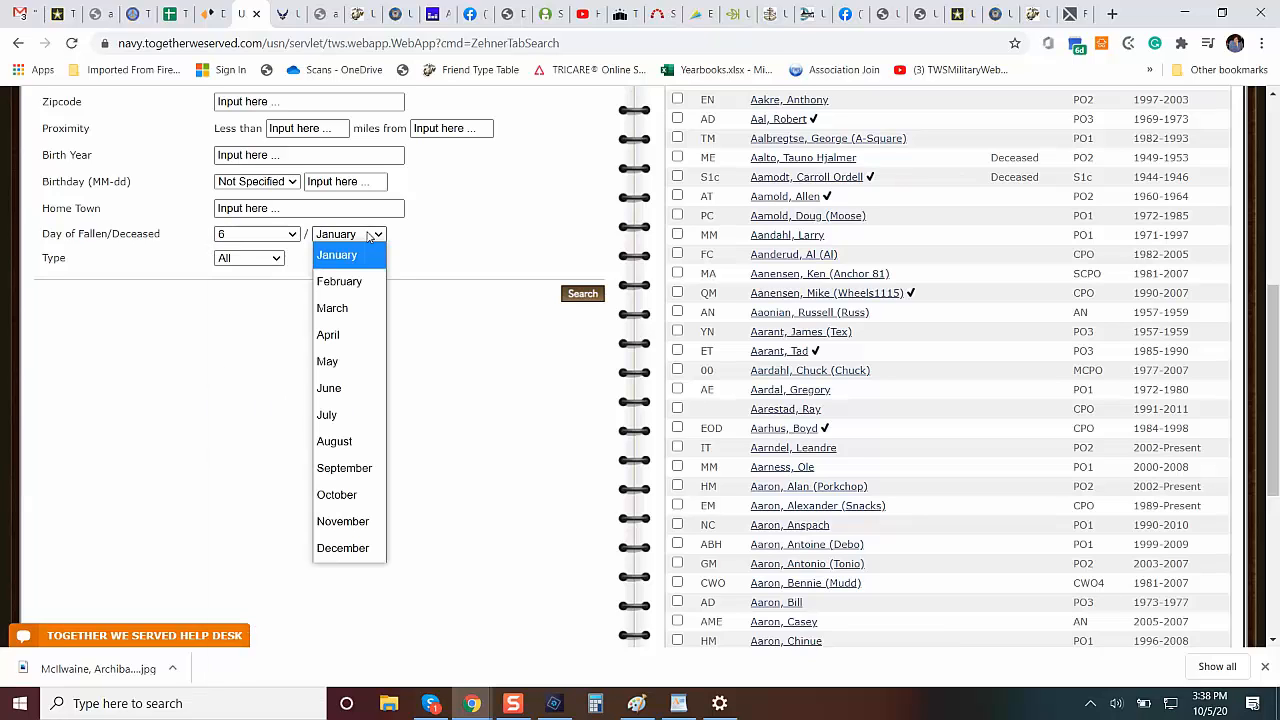
left_click(378, 499)
left_click(585, 298)
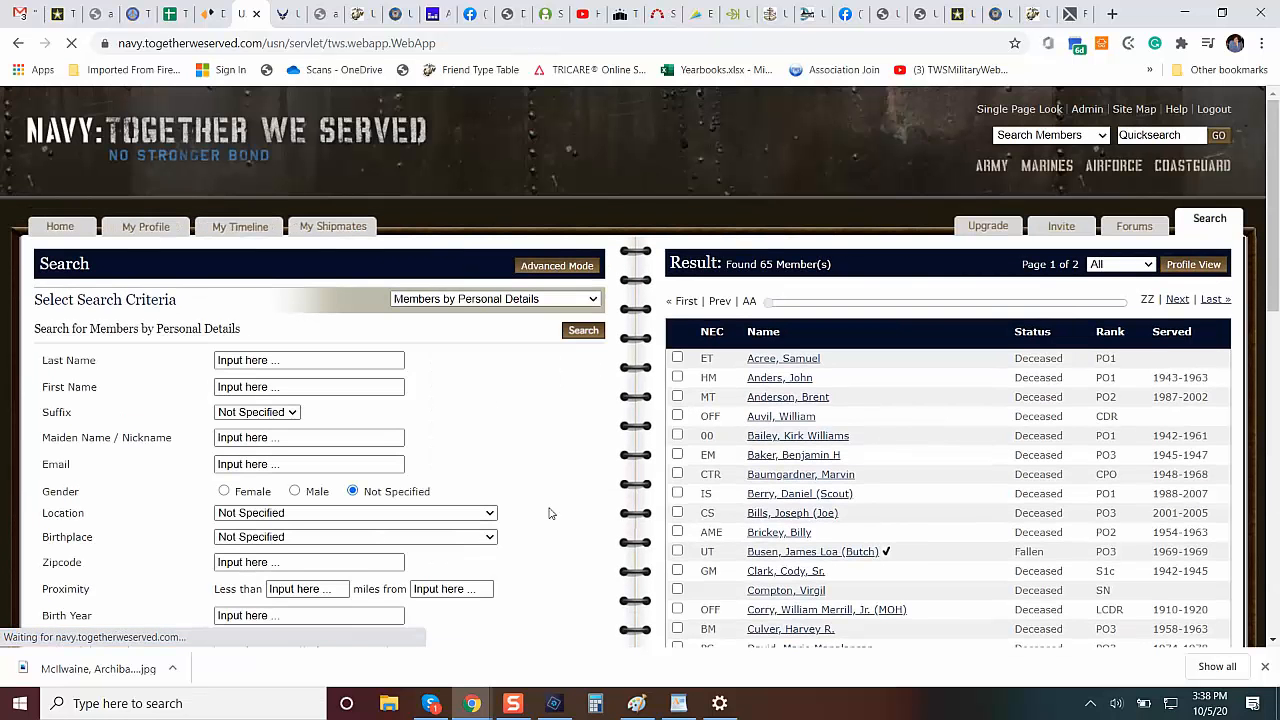
Show the search results in profile view, look through them and restrict the search to members of type Fallen.
left_click(1205, 270)
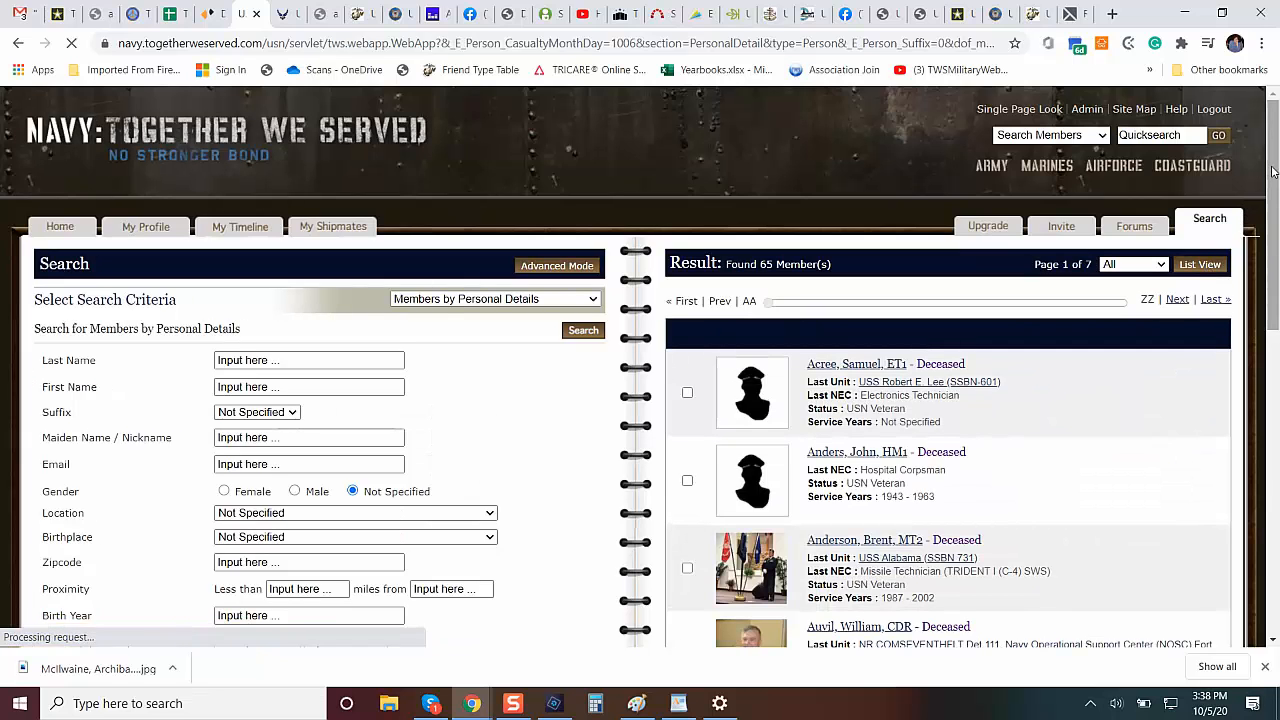
left_click_drag(1273, 176, 1272, 328)
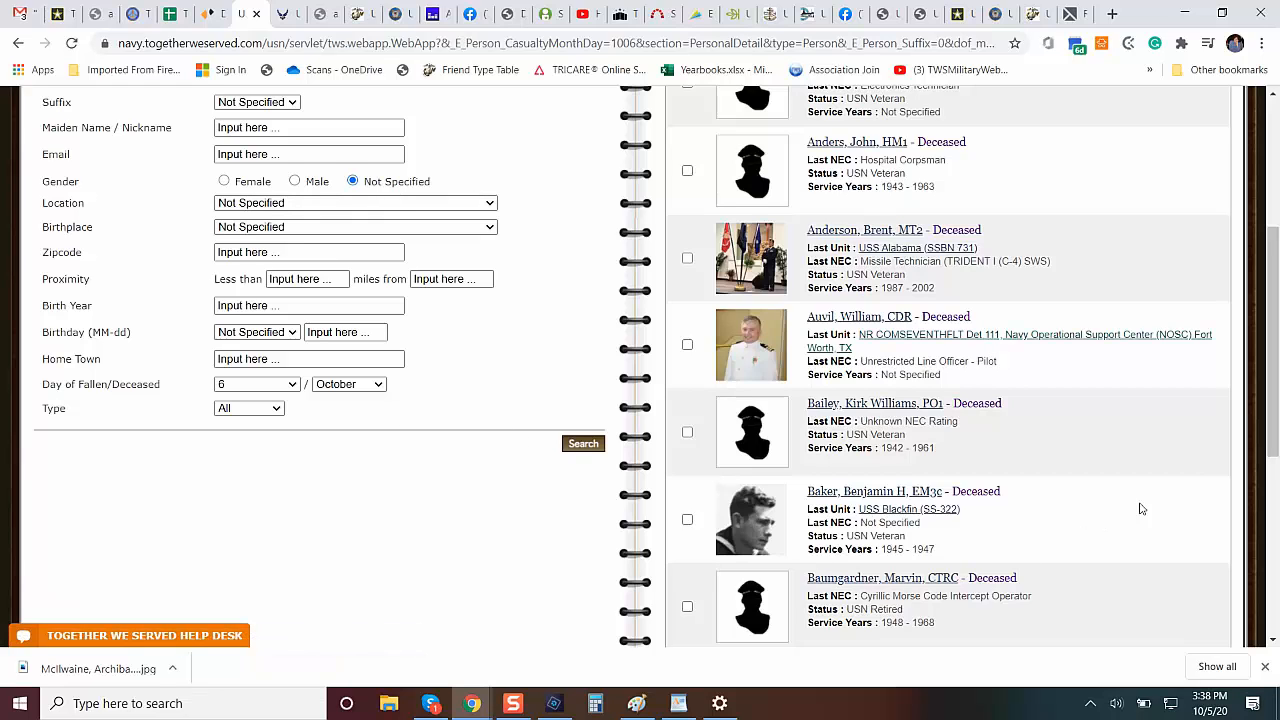
scroll(1268, 362, "down", 1)
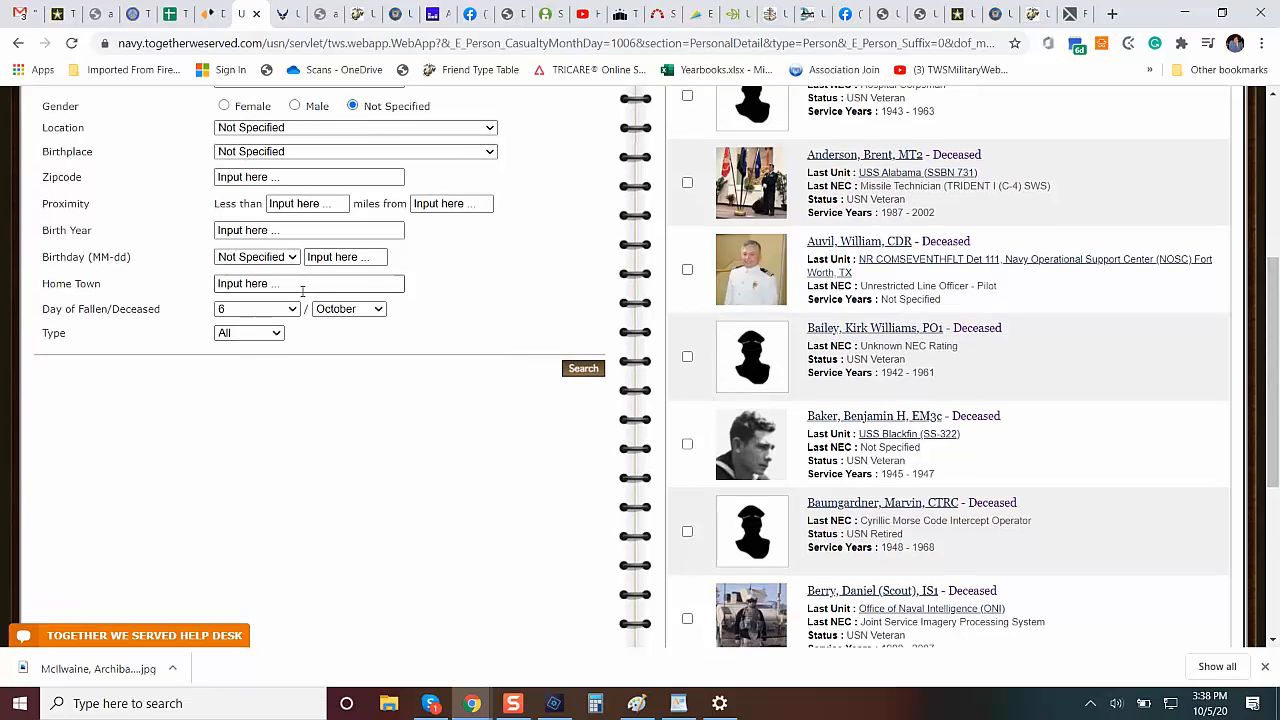
left_click(274, 334)
left_click(252, 375)
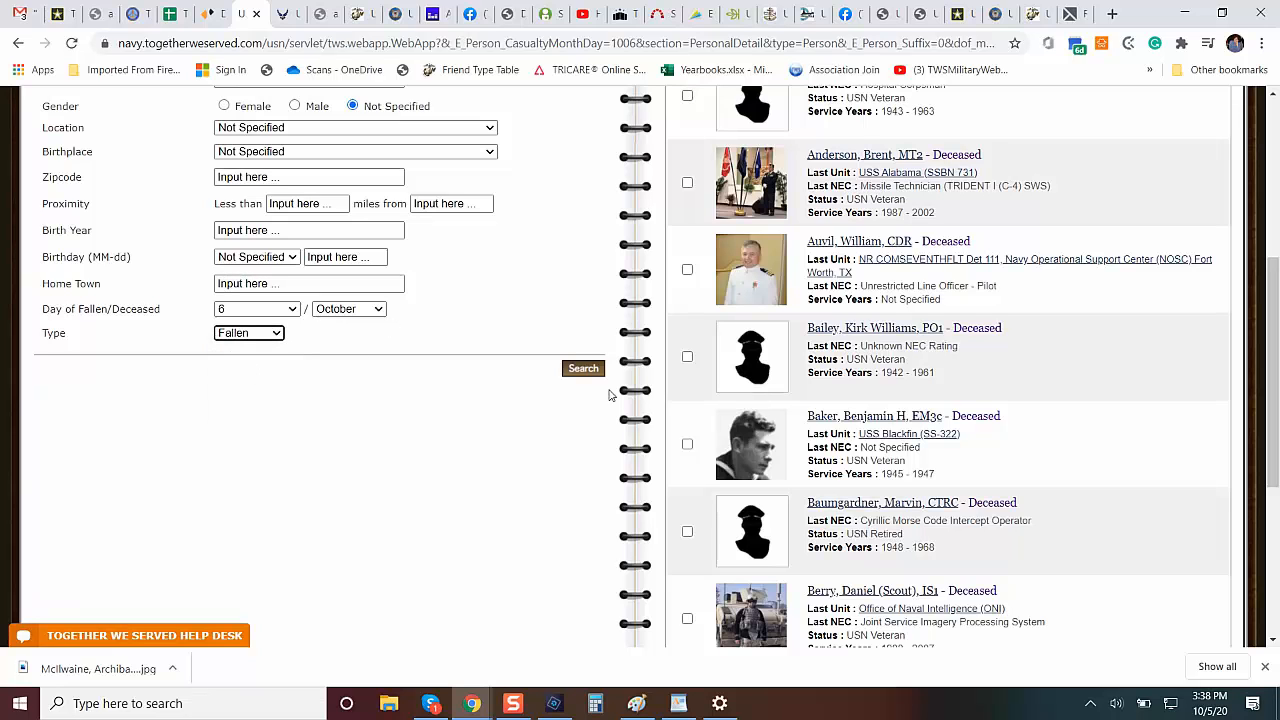
left_click(585, 369)
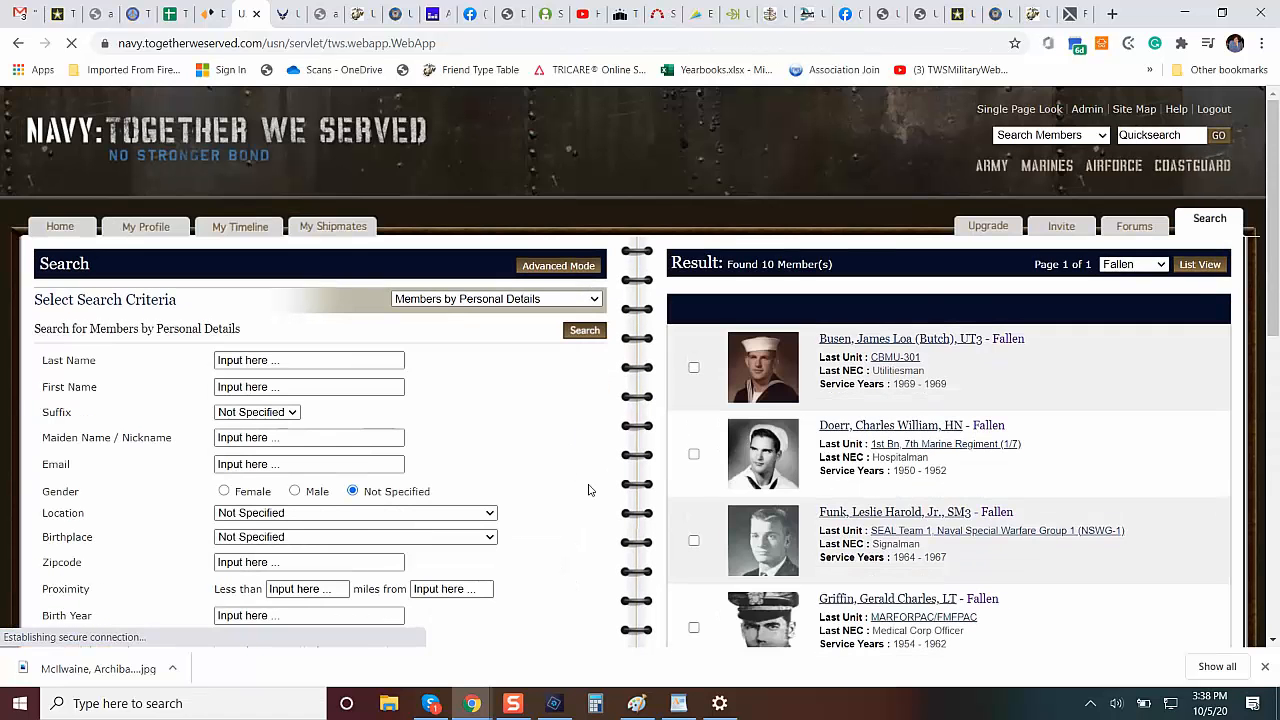
Open the profile of the fallen hospitalman from the 1st Bn, 7th Marine Regiment and enlarge his portrait.
left_click(884, 425)
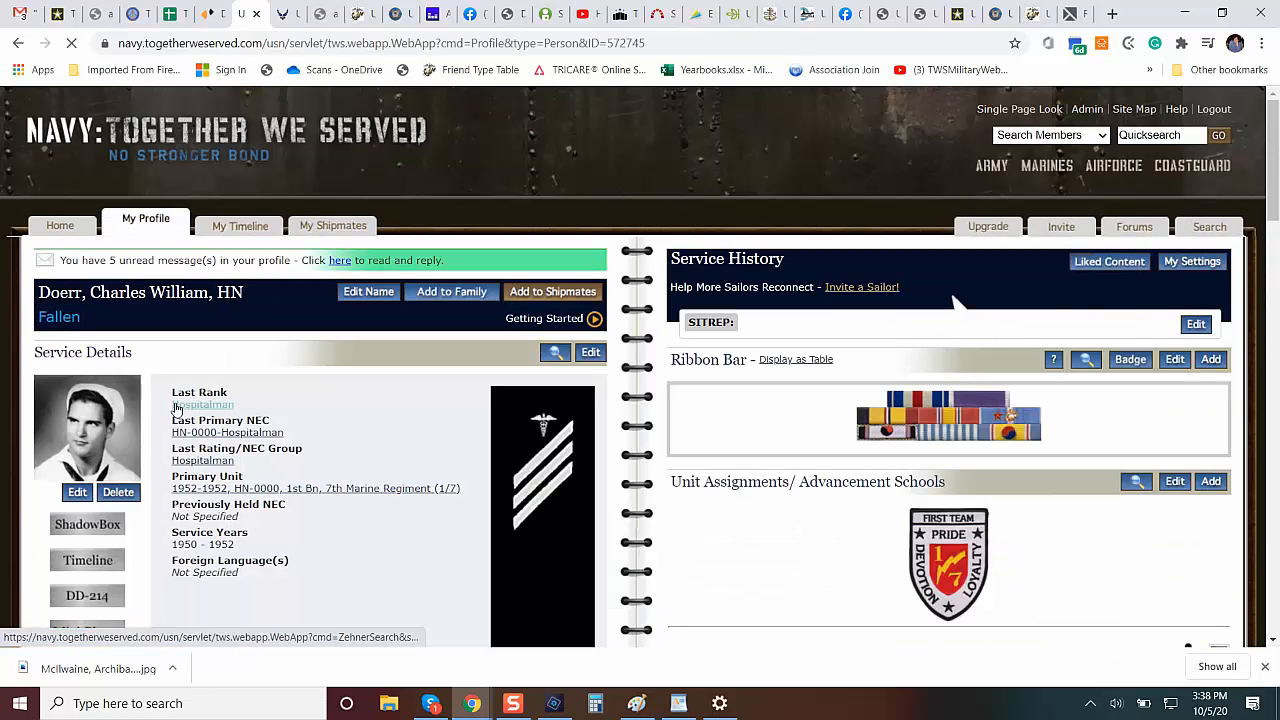
left_click(79, 451)
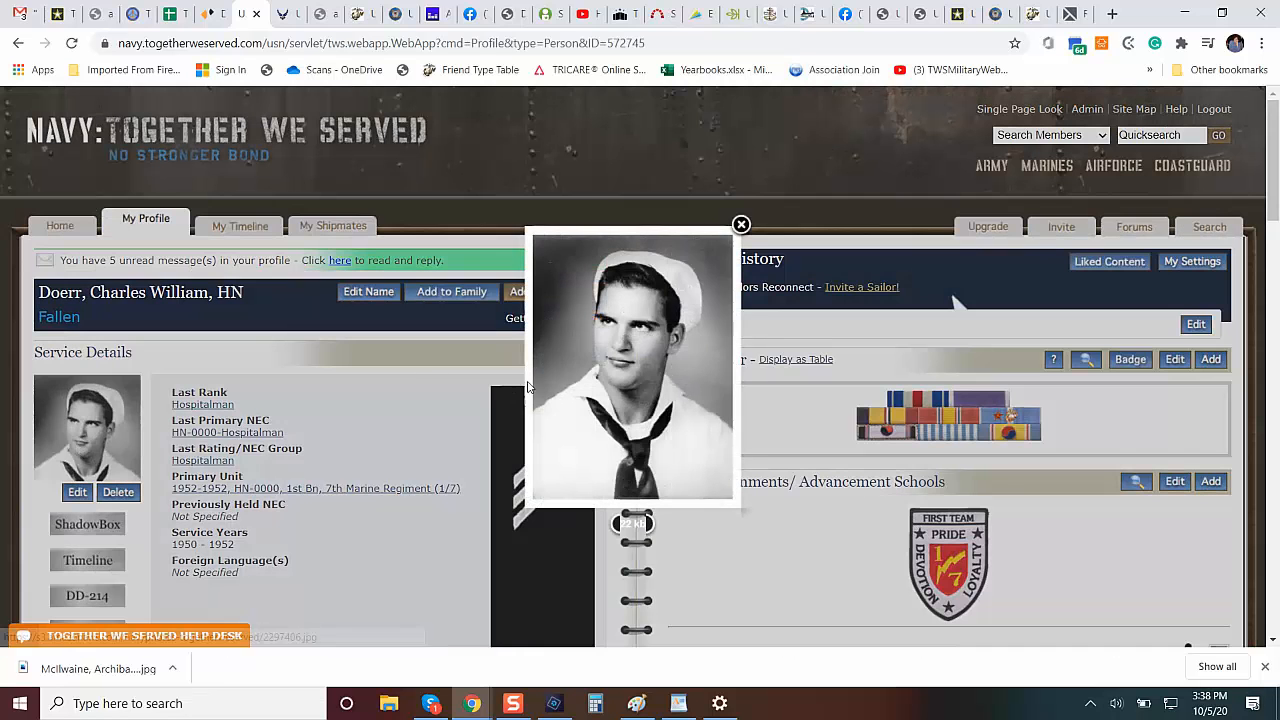
right_click(583, 348)
left_click(343, 520)
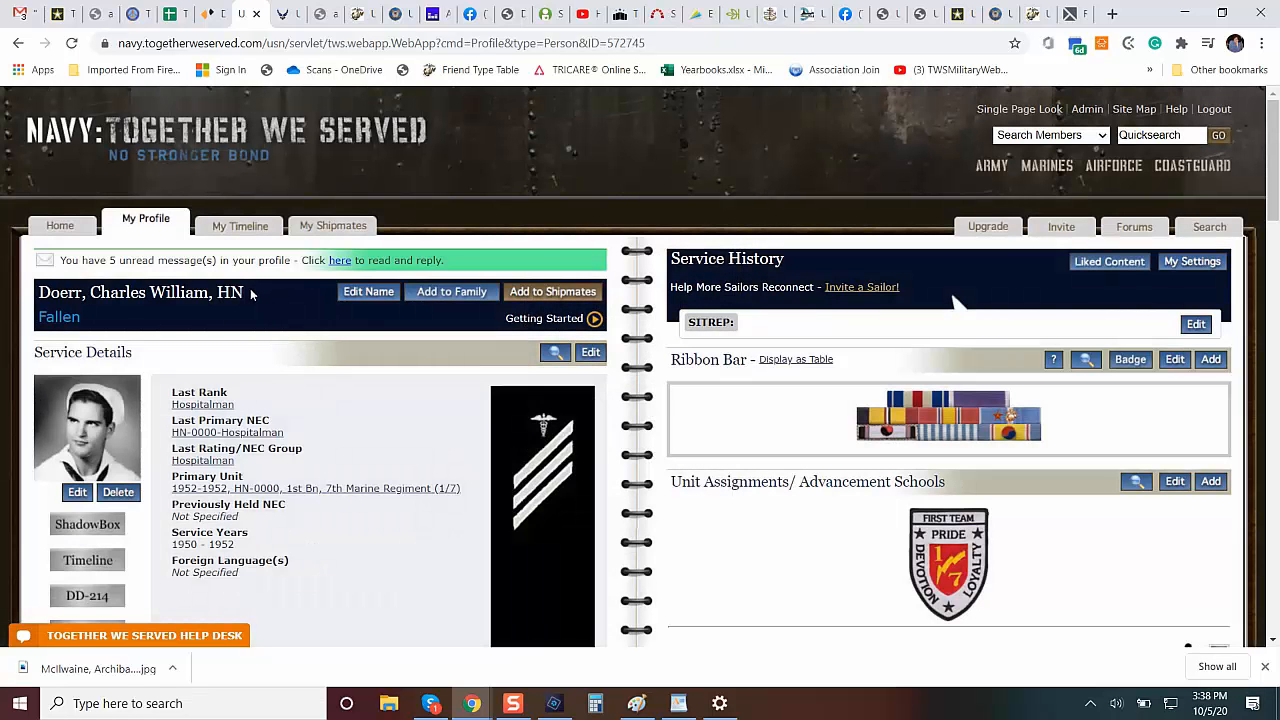
Copy the hospitalman's name and rank, save his enlarged portrait under it as a JPEG in 1 Profile Pics, and close the enlarged view.
left_click_drag(253, 294, 40, 292)
key("ctrl+c")
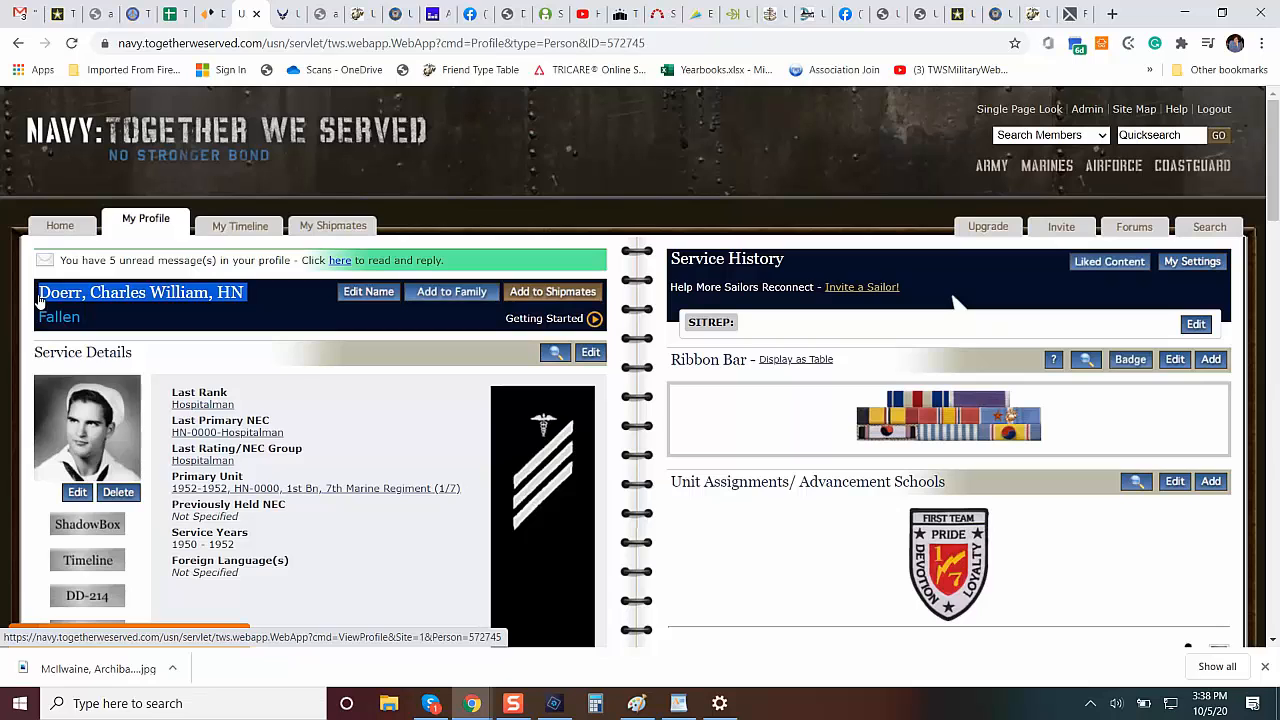
left_click(82, 442)
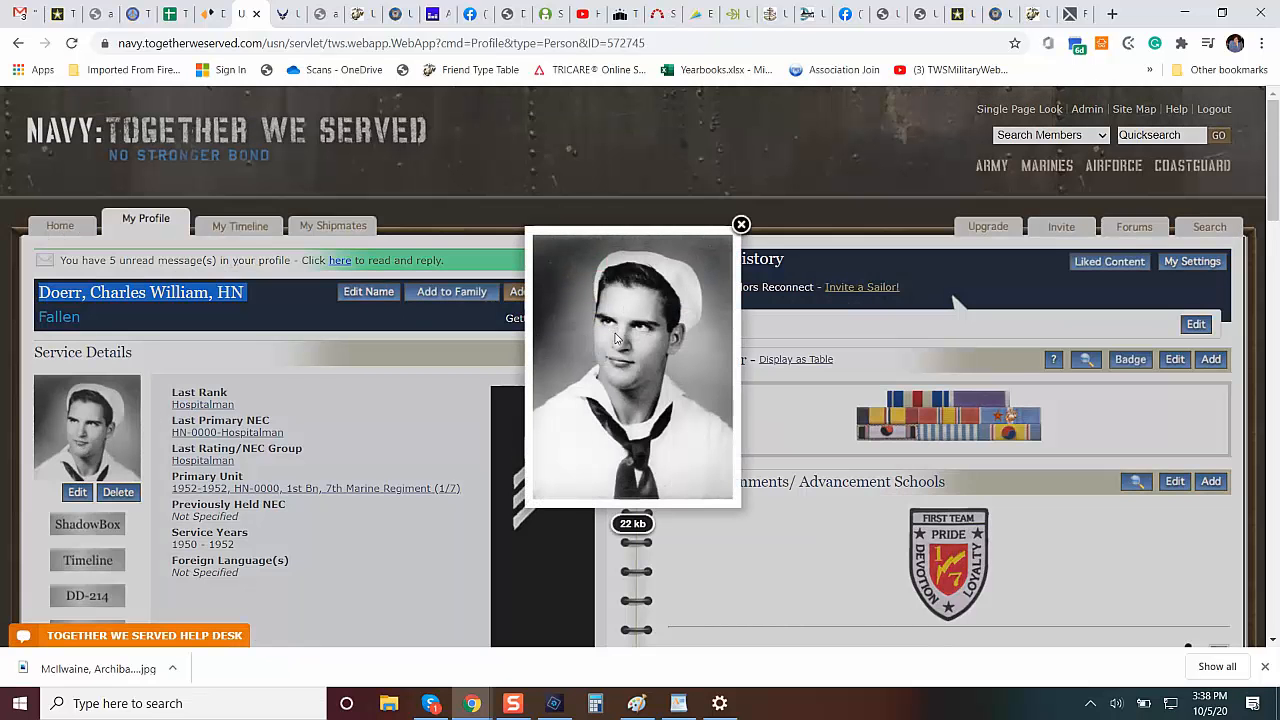
right_click(617, 340)
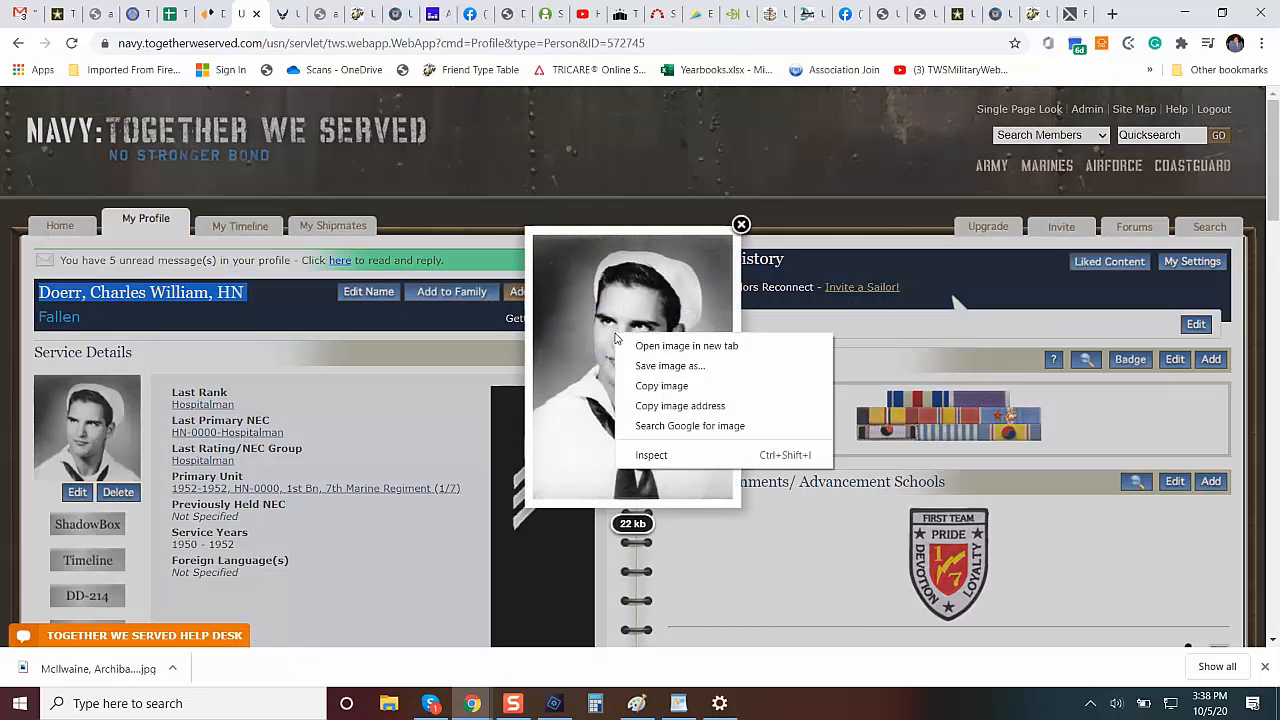
left_click(672, 366)
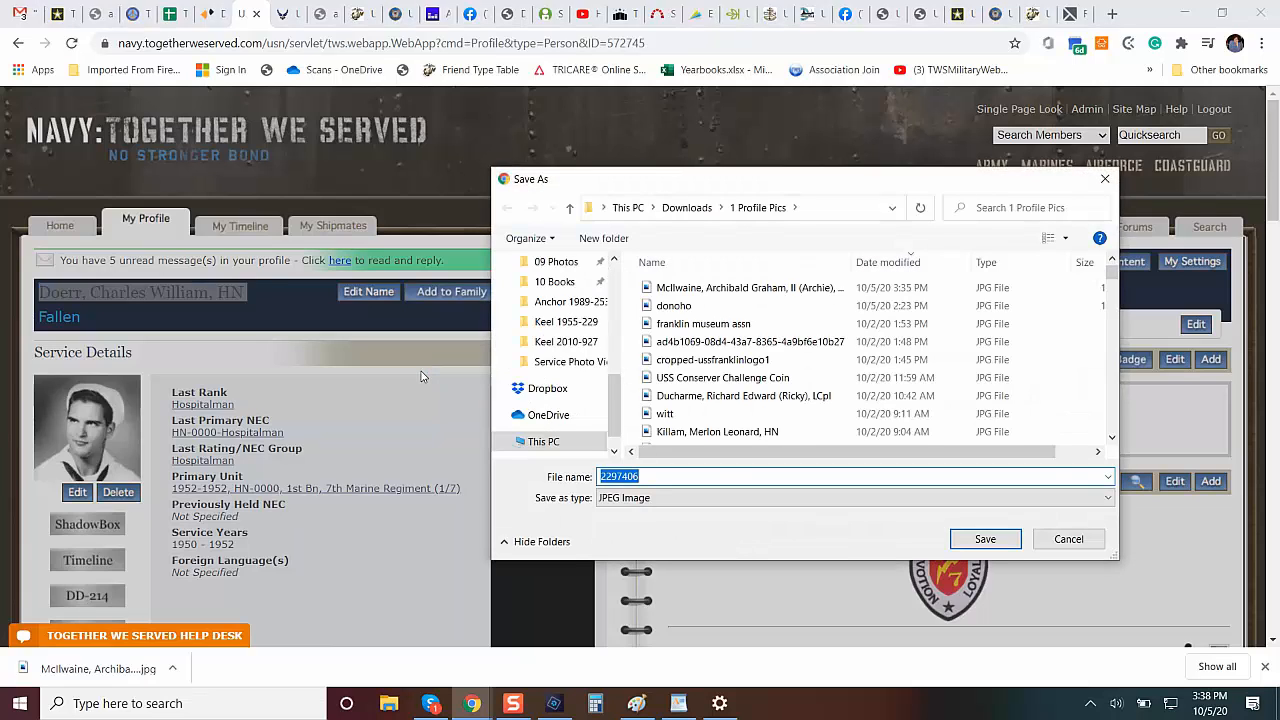
key("ctrl+v")
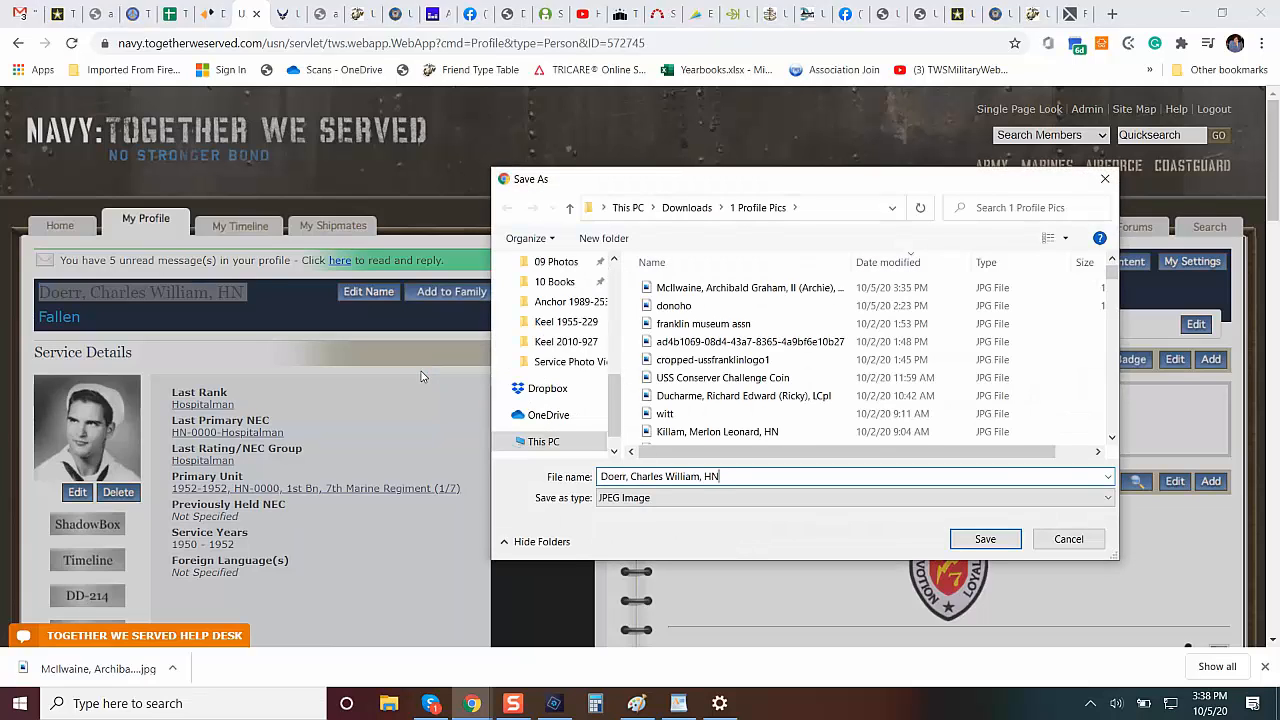
left_click(985, 539)
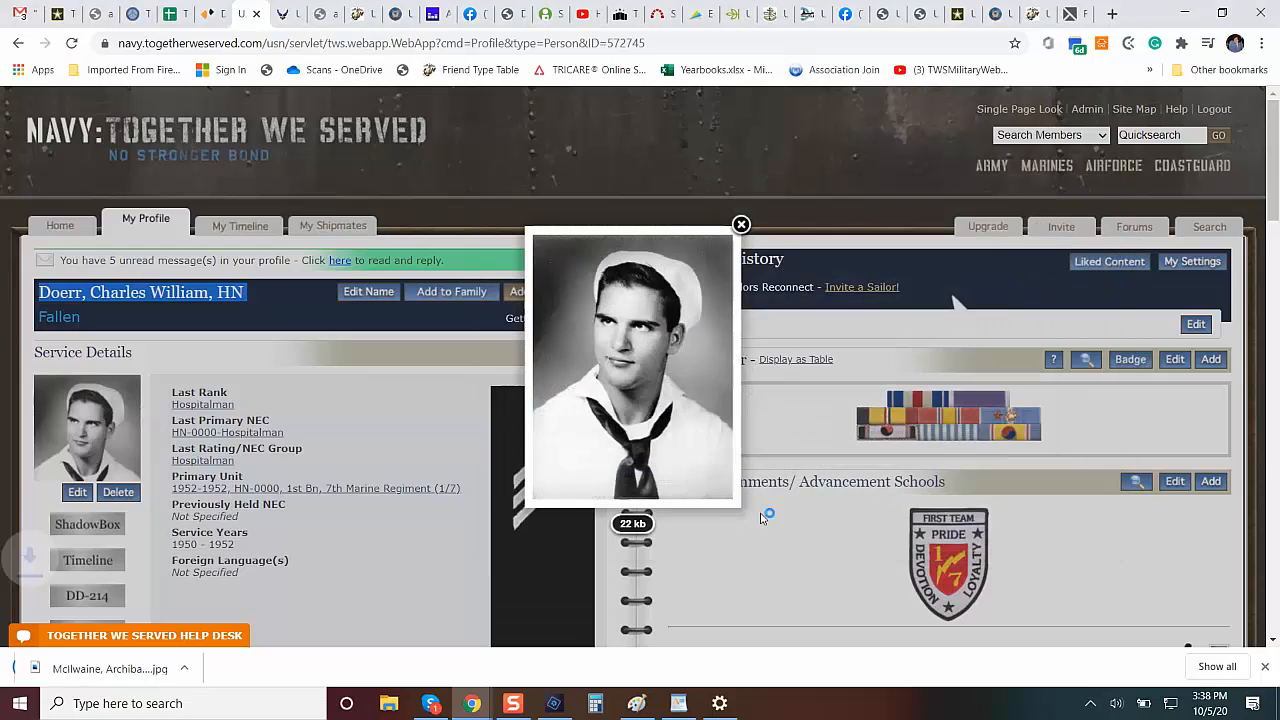
left_click(741, 225)
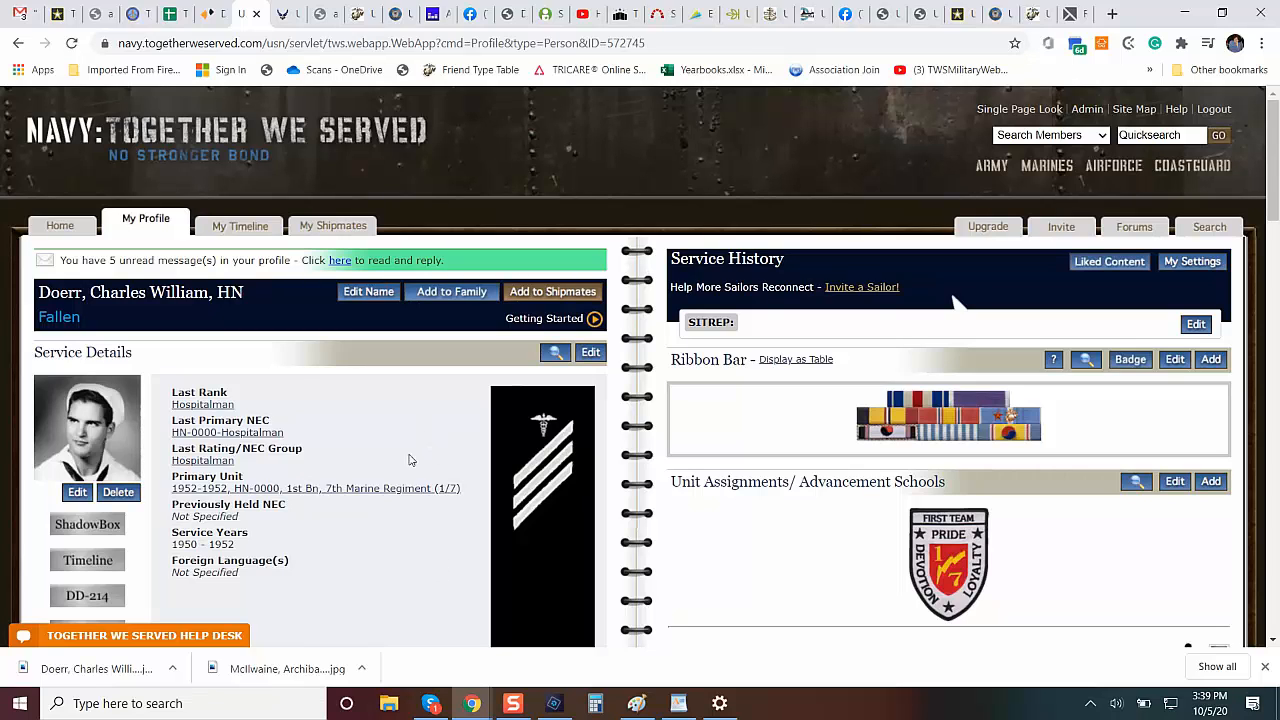
Switch to Photoshop Elements, discard the officer portrait's colorization and open the newly saved sailor portrait from 1 Profile Pics.
left_click(554, 703)
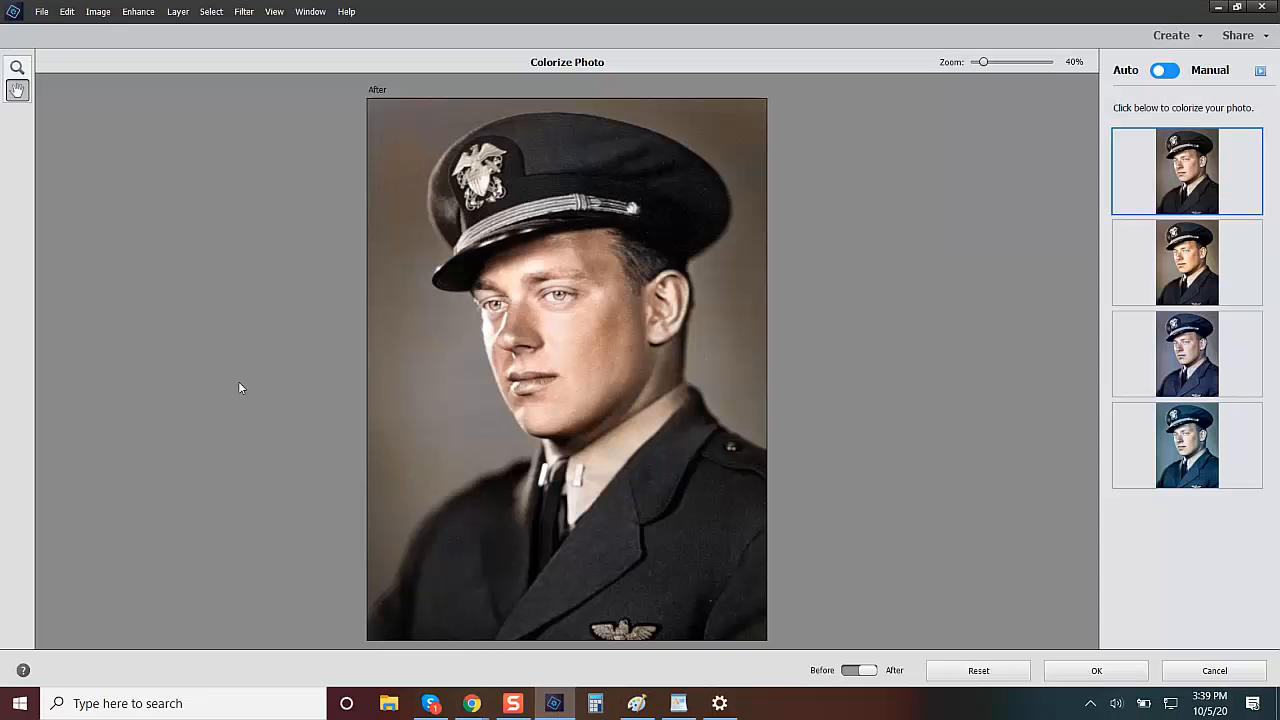
left_click(1214, 670)
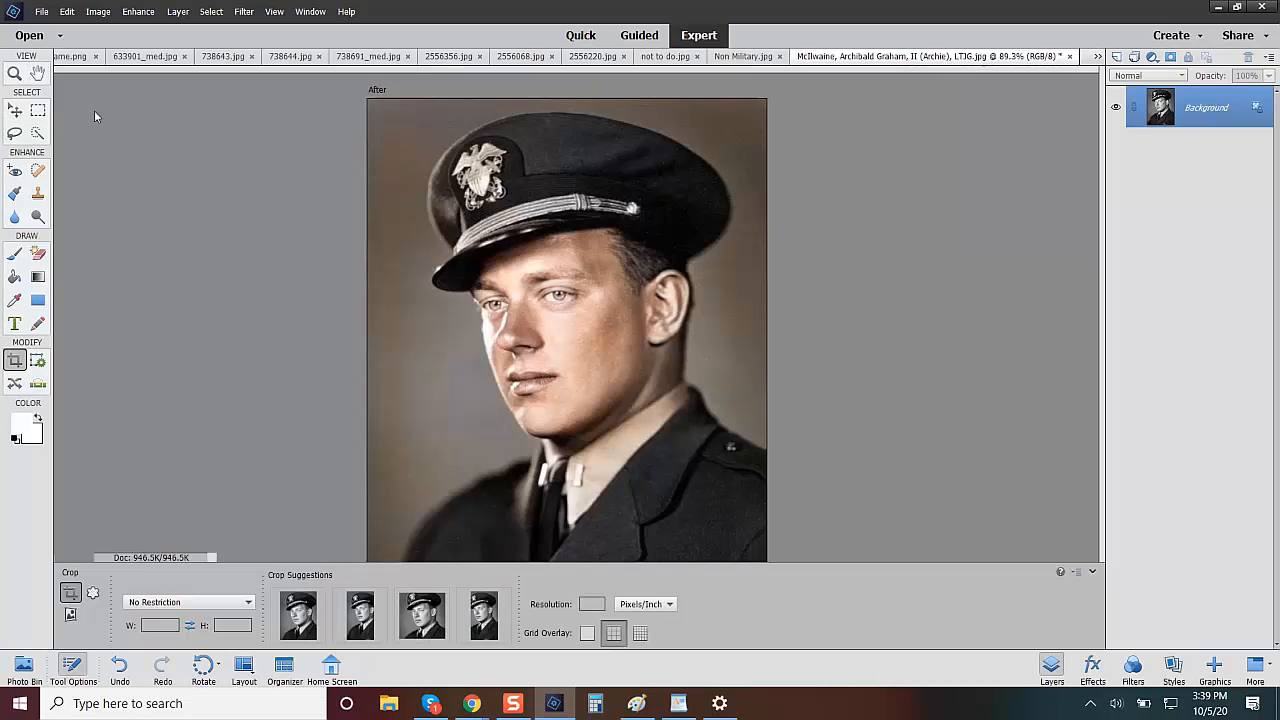
left_click(30, 36)
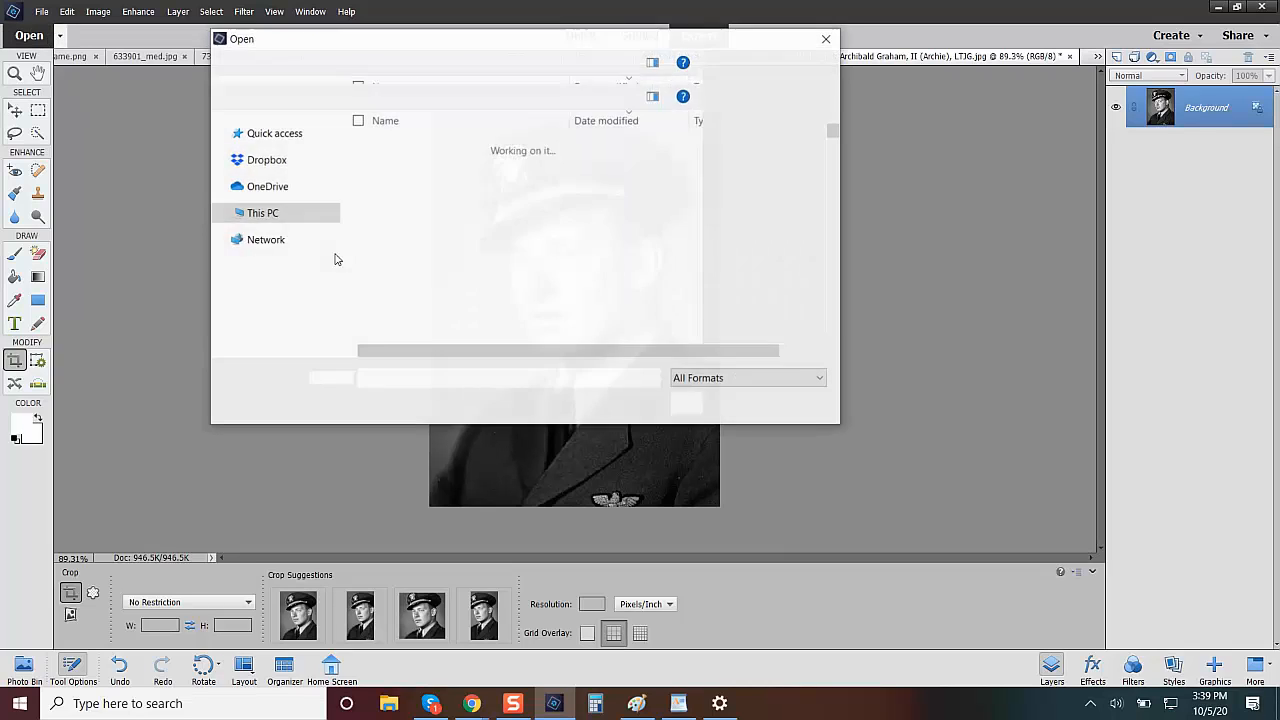
left_click(453, 150)
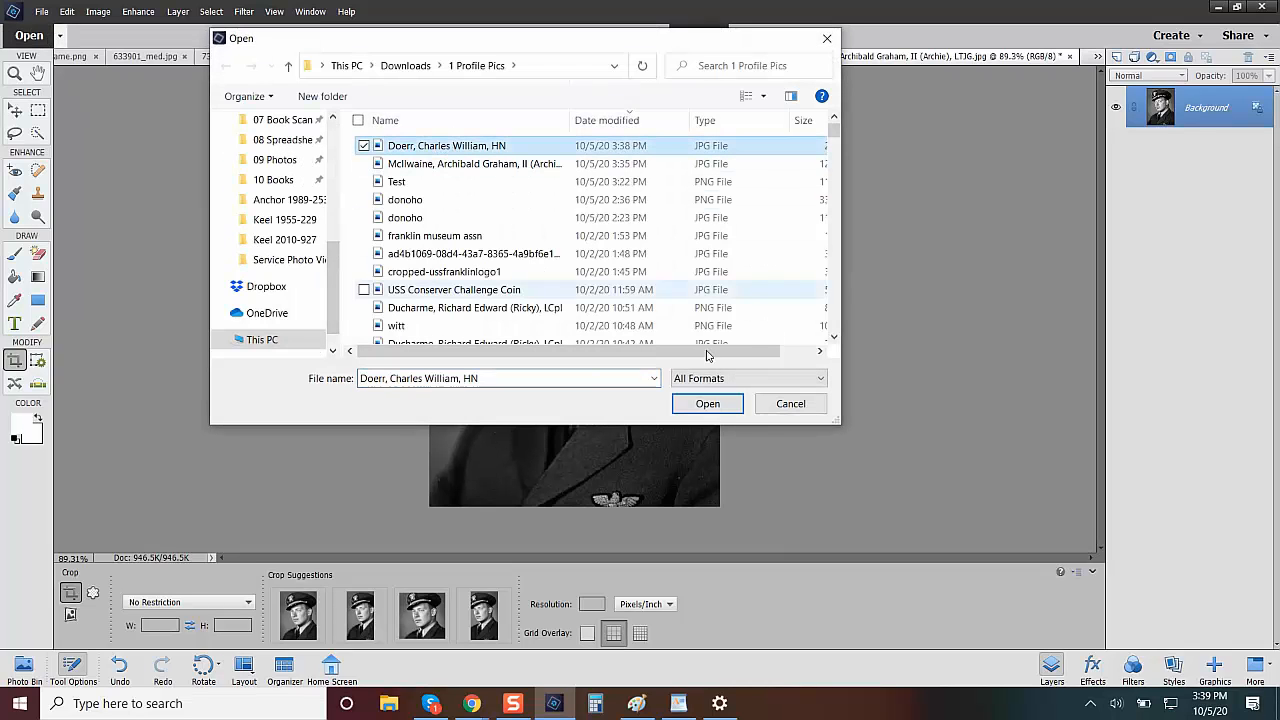
left_click(707, 403)
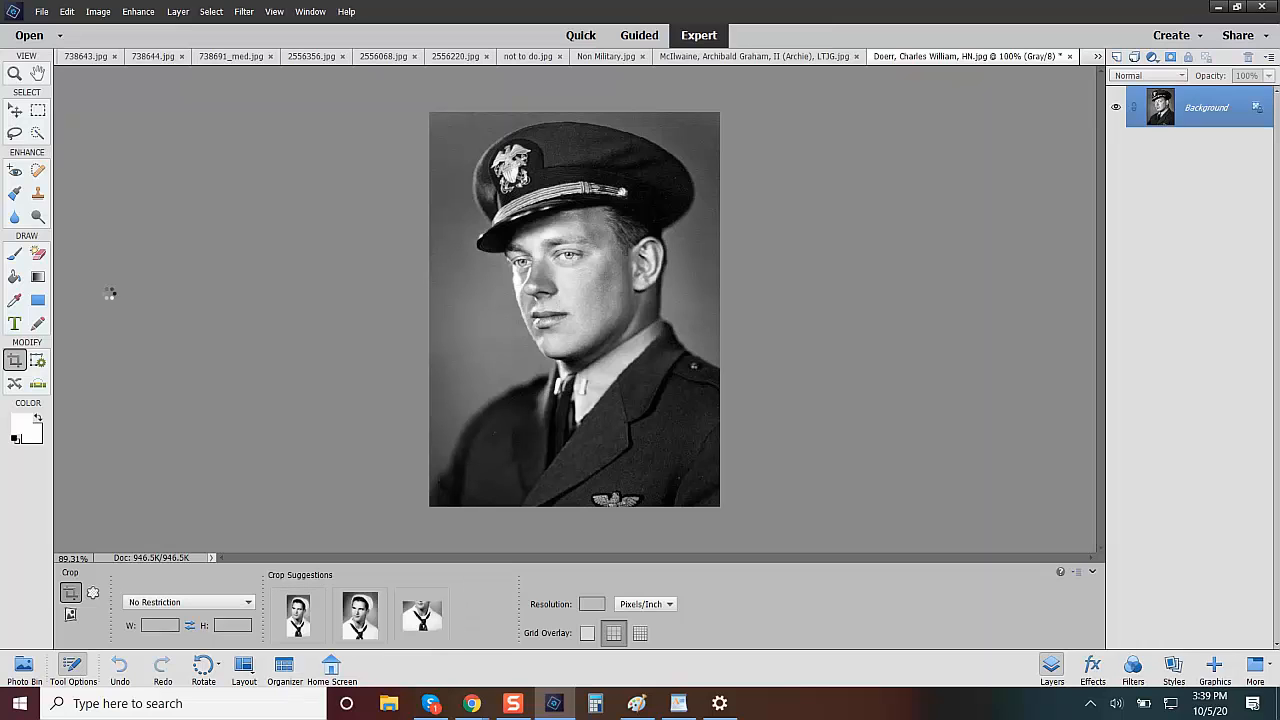
Start Colorize Photo on the black-and-white sailor portrait and convert the document to RGB color.
left_click(142, 14)
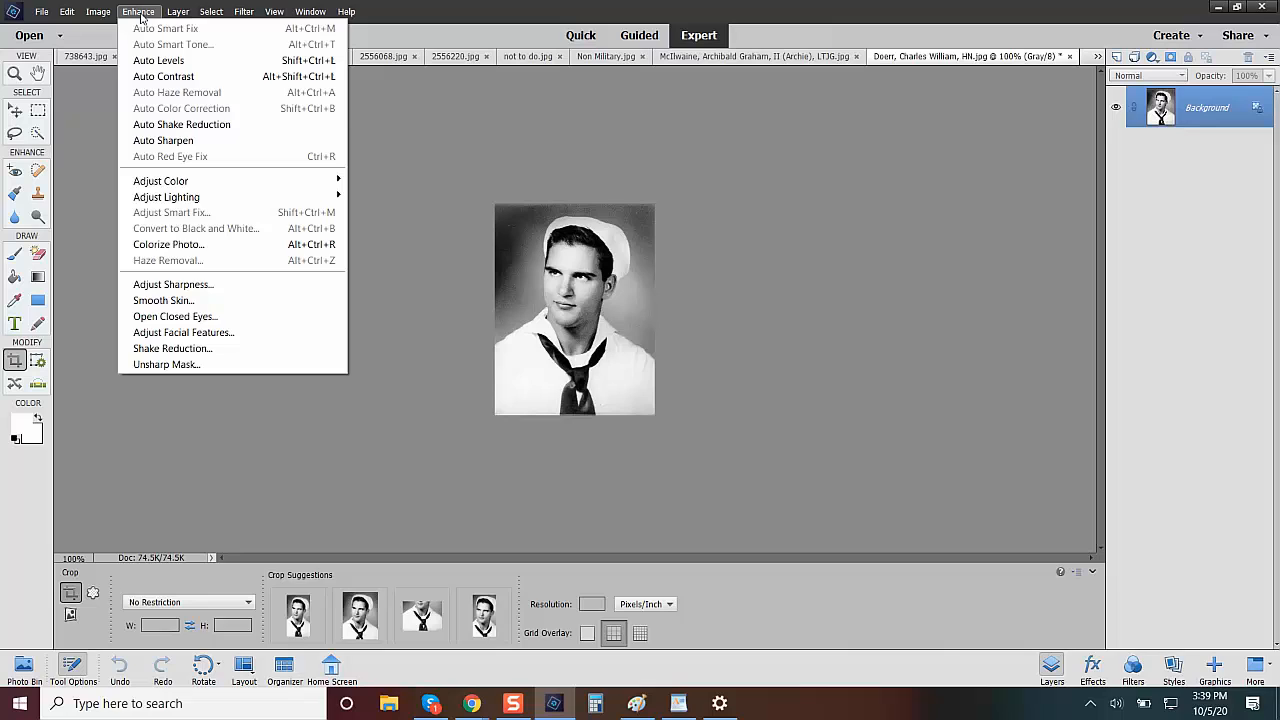
left_click(204, 252)
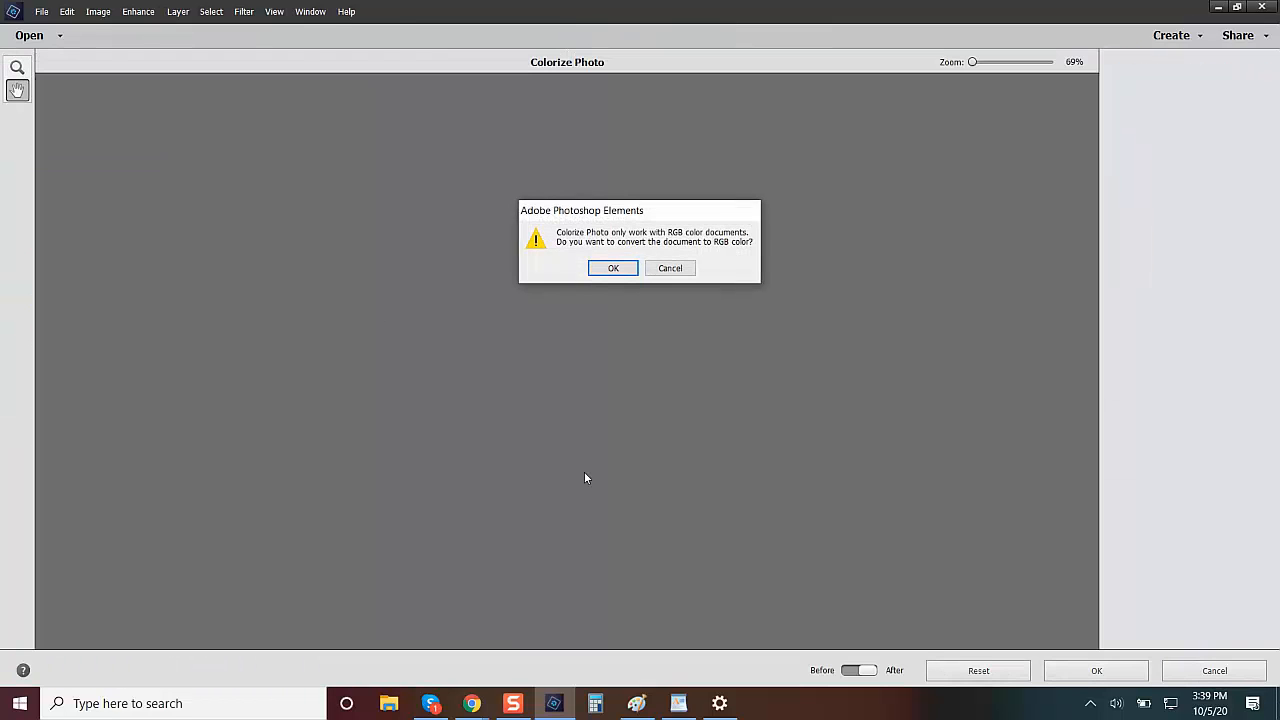
left_click(613, 268)
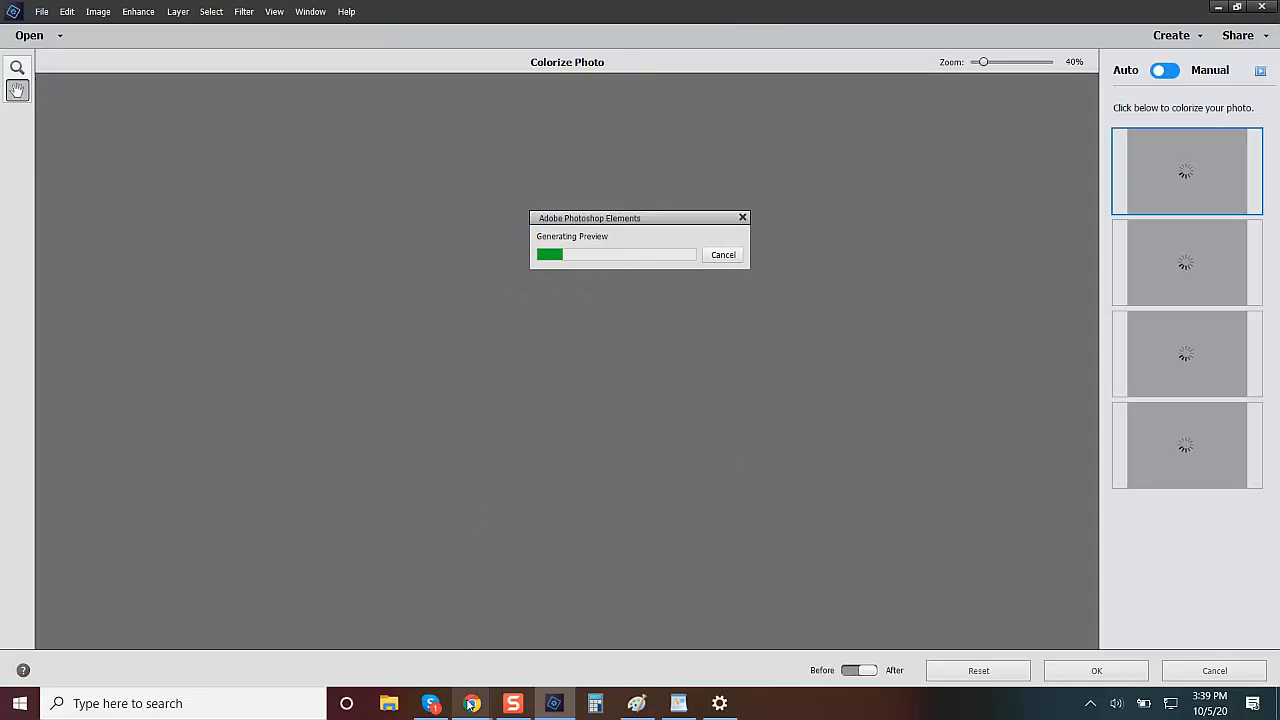
Switch to Chrome and read through the fallen hospitalman's profile, including casualty details, memberships, award citation and photos.
mouse_move(472, 703)
left_click(447, 642)
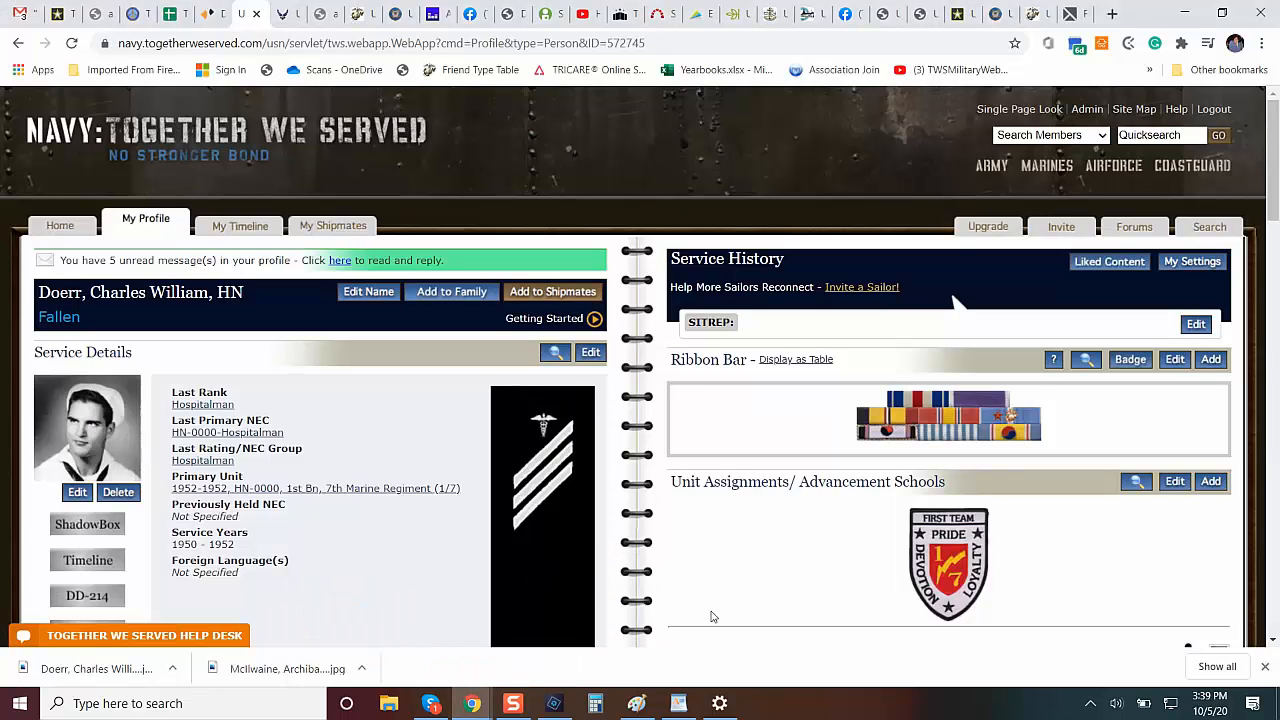
left_click(1266, 668)
left_click(1273, 622)
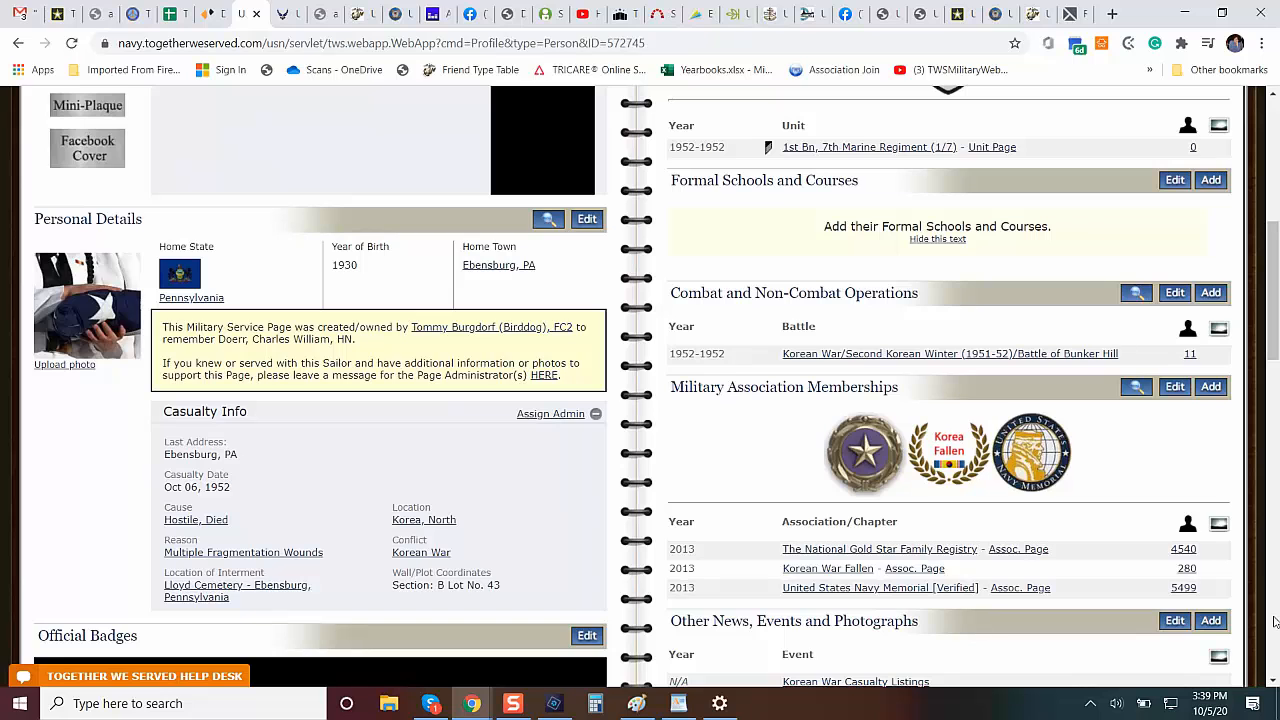
left_click(1273, 622)
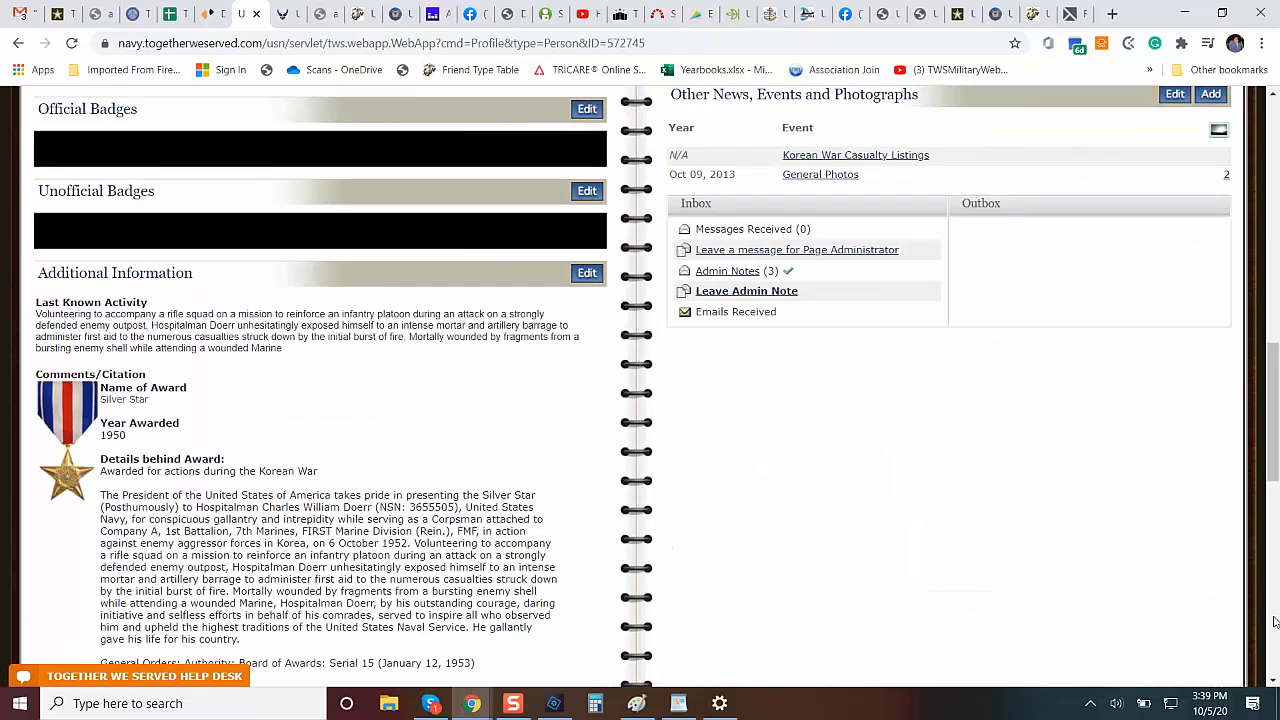
left_click(1273, 622)
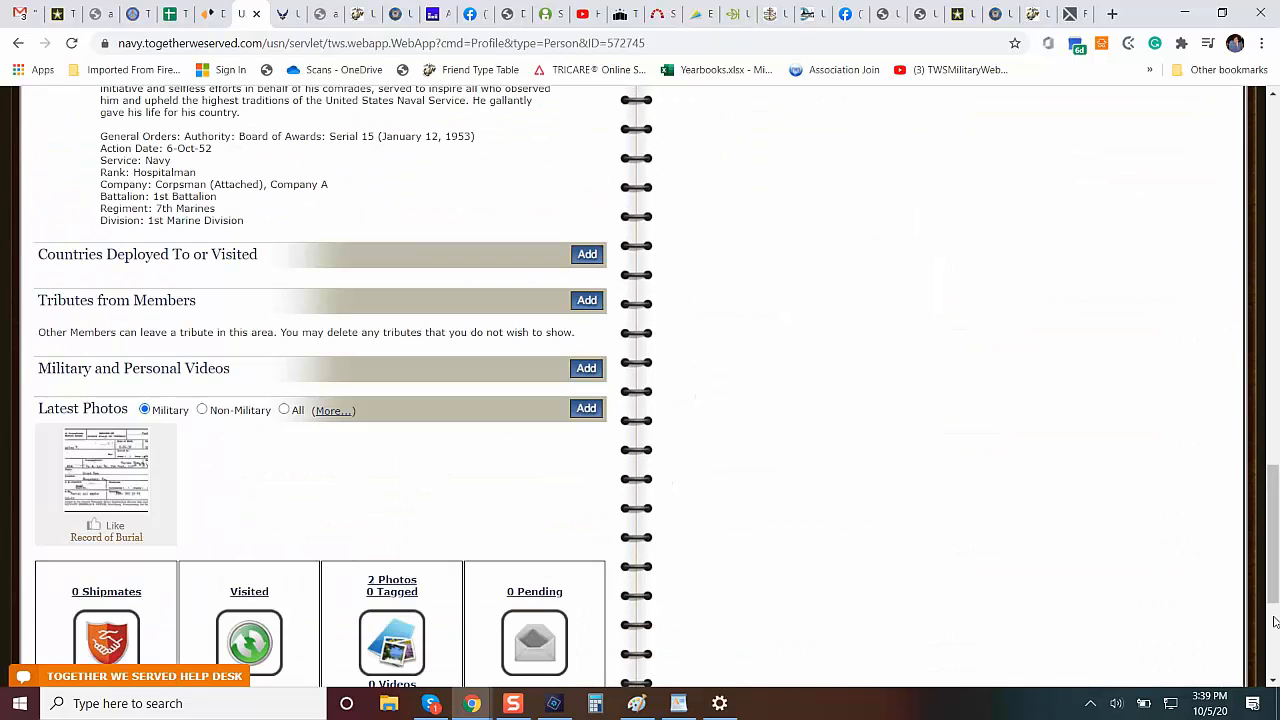
left_click(1273, 622)
left_click_drag(1273, 612, 1276, 175)
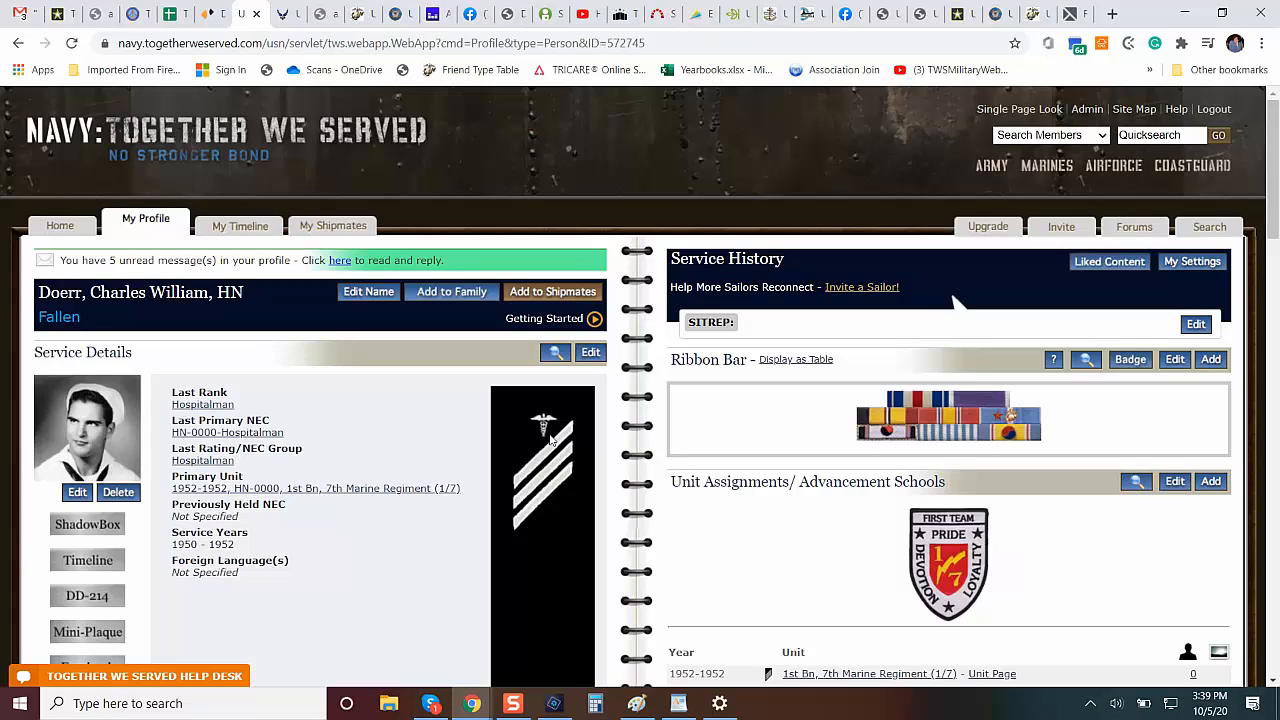
mouse_move(474, 706)
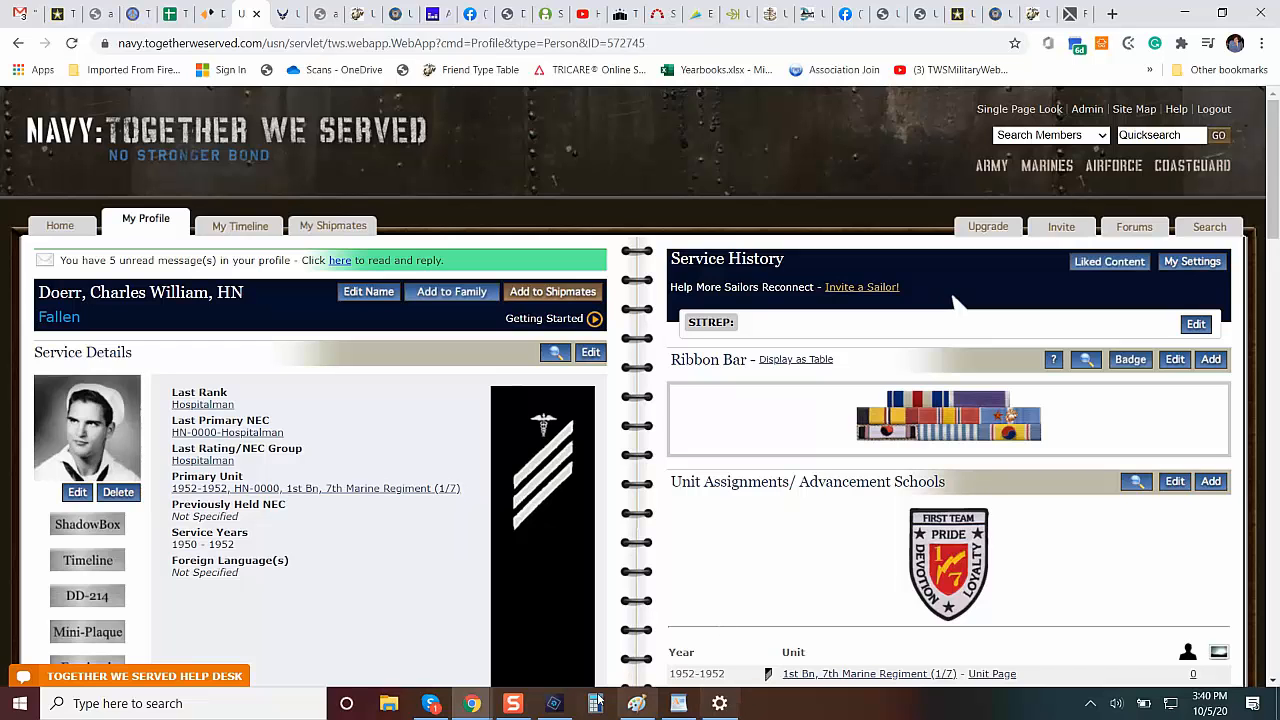
Switch back to Photoshop Elements and apply the first automatic colorization to the sailor portrait.
mouse_move(548, 707)
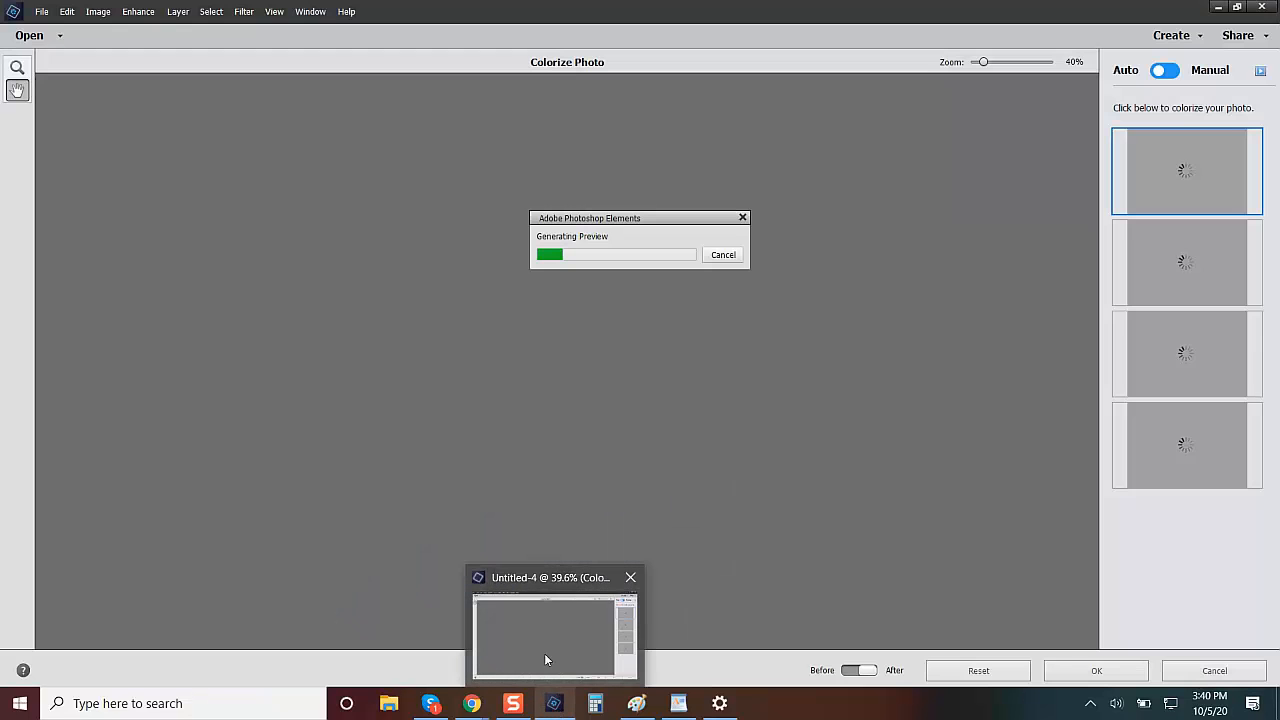
left_click(545, 655)
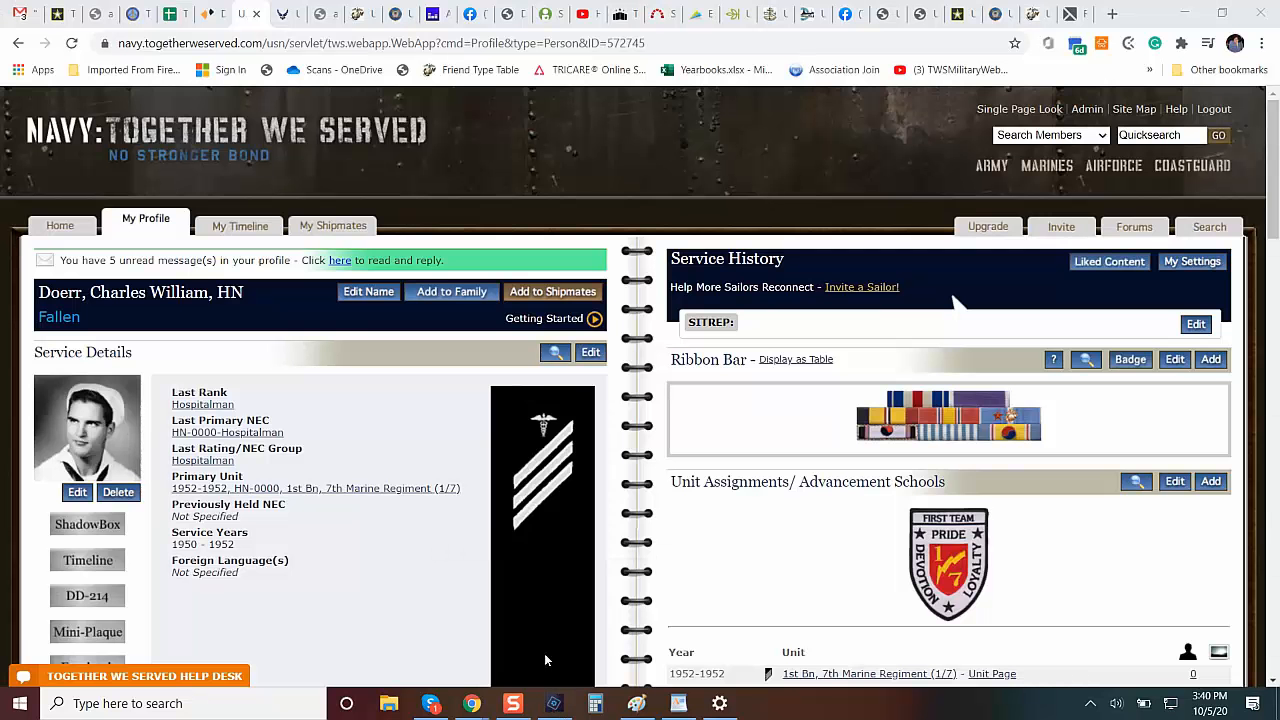
mouse_move(550, 703)
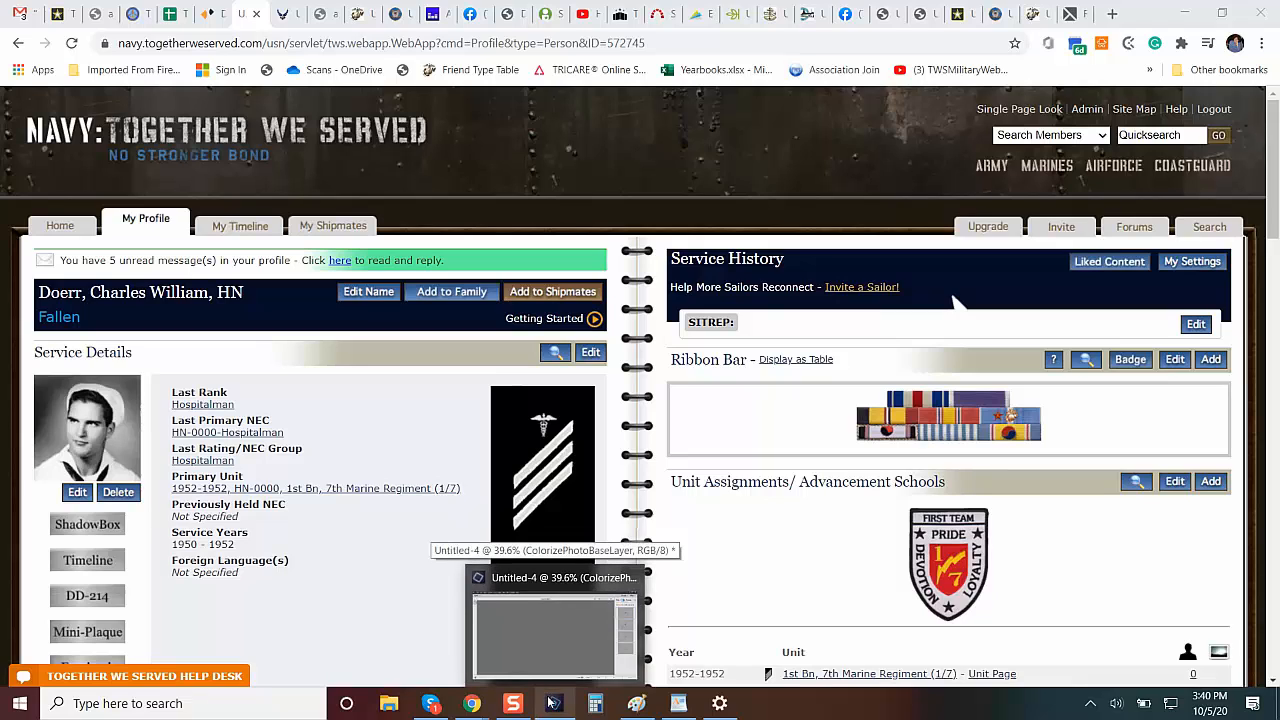
mouse_move(558, 657)
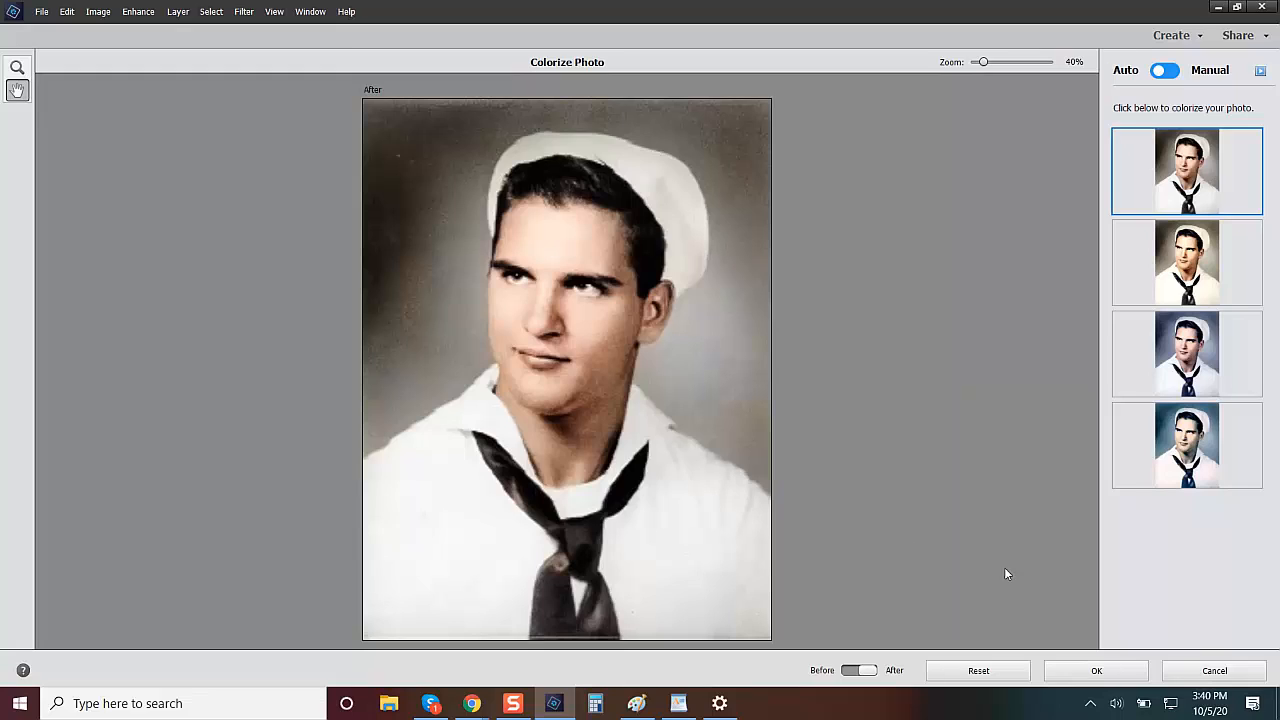
left_click(1094, 673)
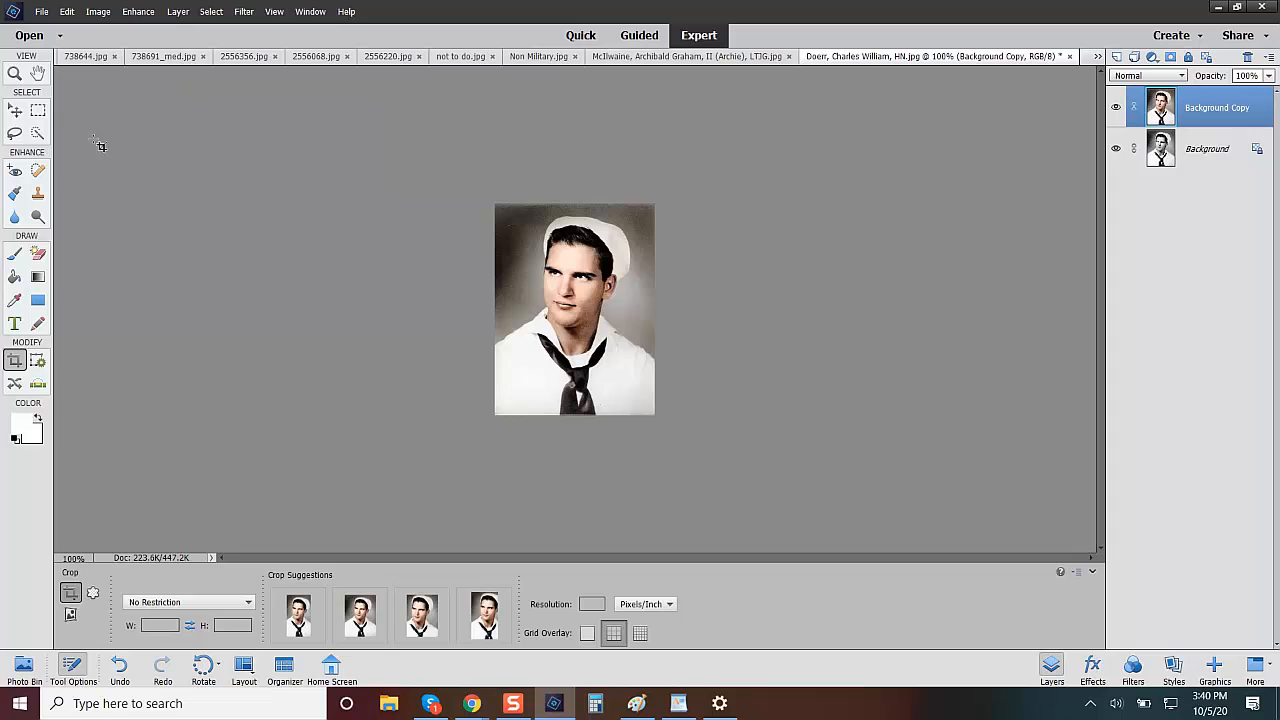
Save the colorized portrait as a PNG in 1 Profile Pics under the sailor's name and rank, with Smallest / Slow compression and no interlacing.
left_click(41, 12)
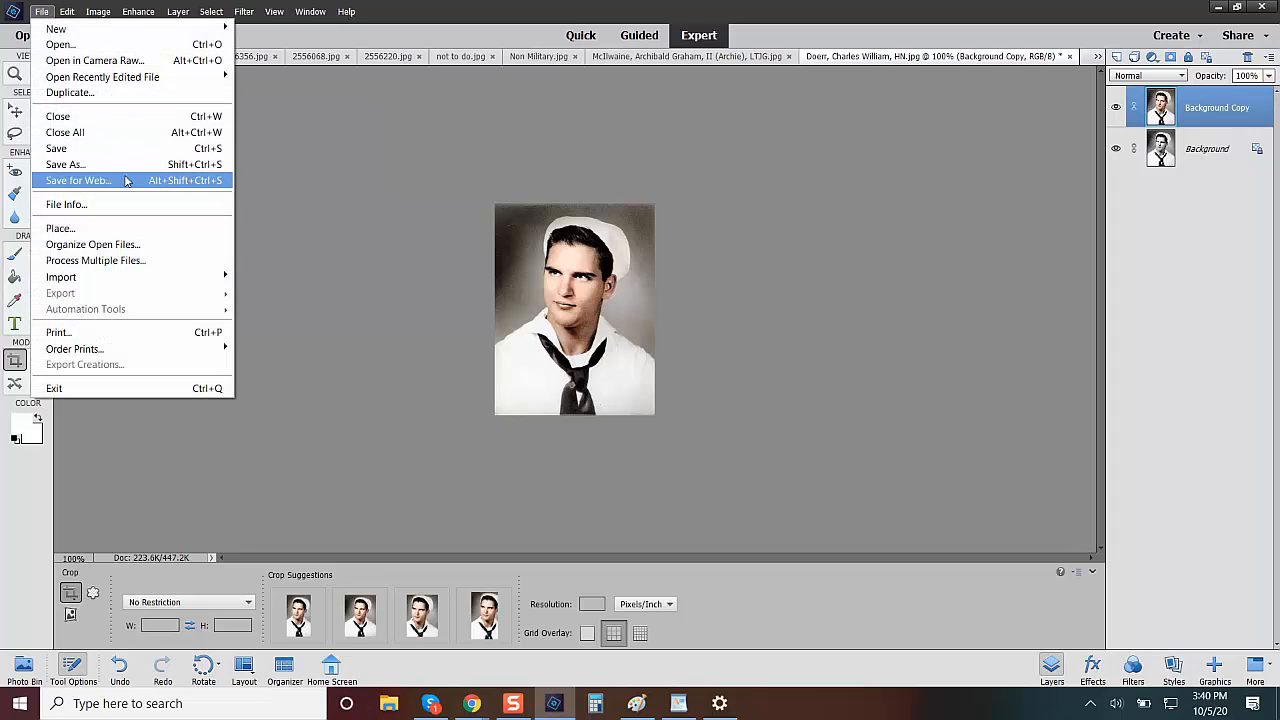
left_click(130, 168)
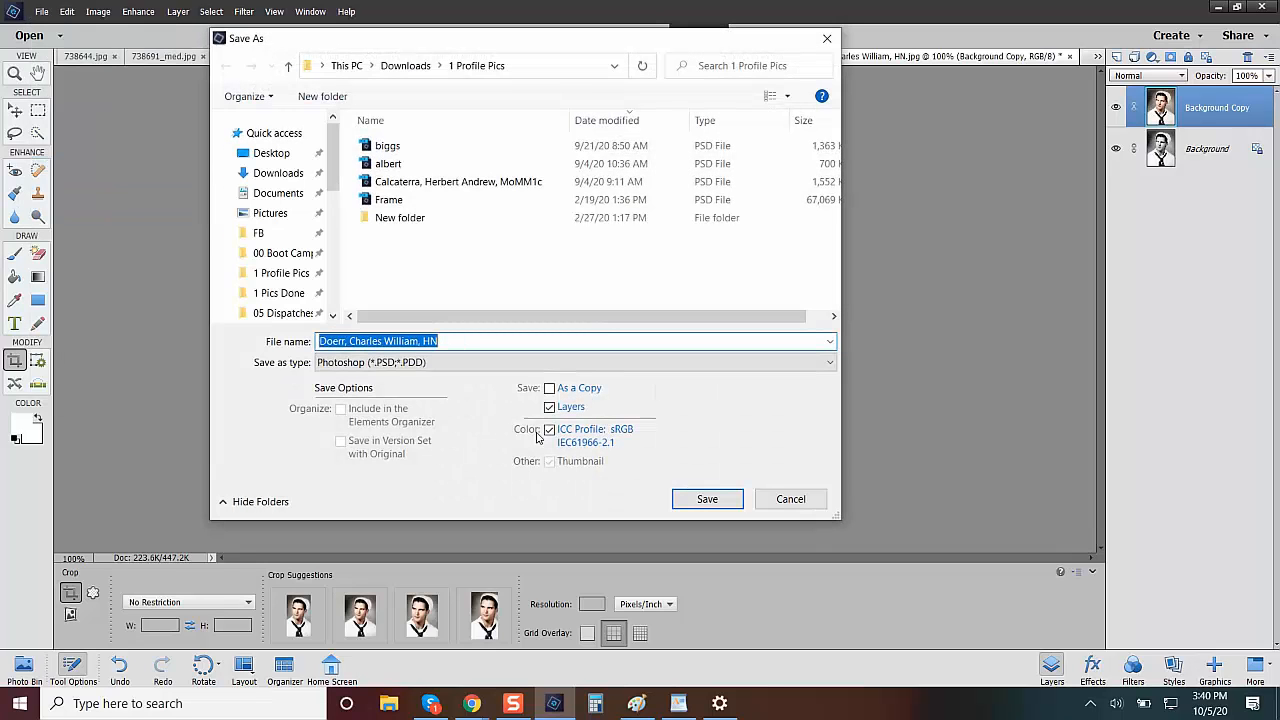
left_click(463, 364)
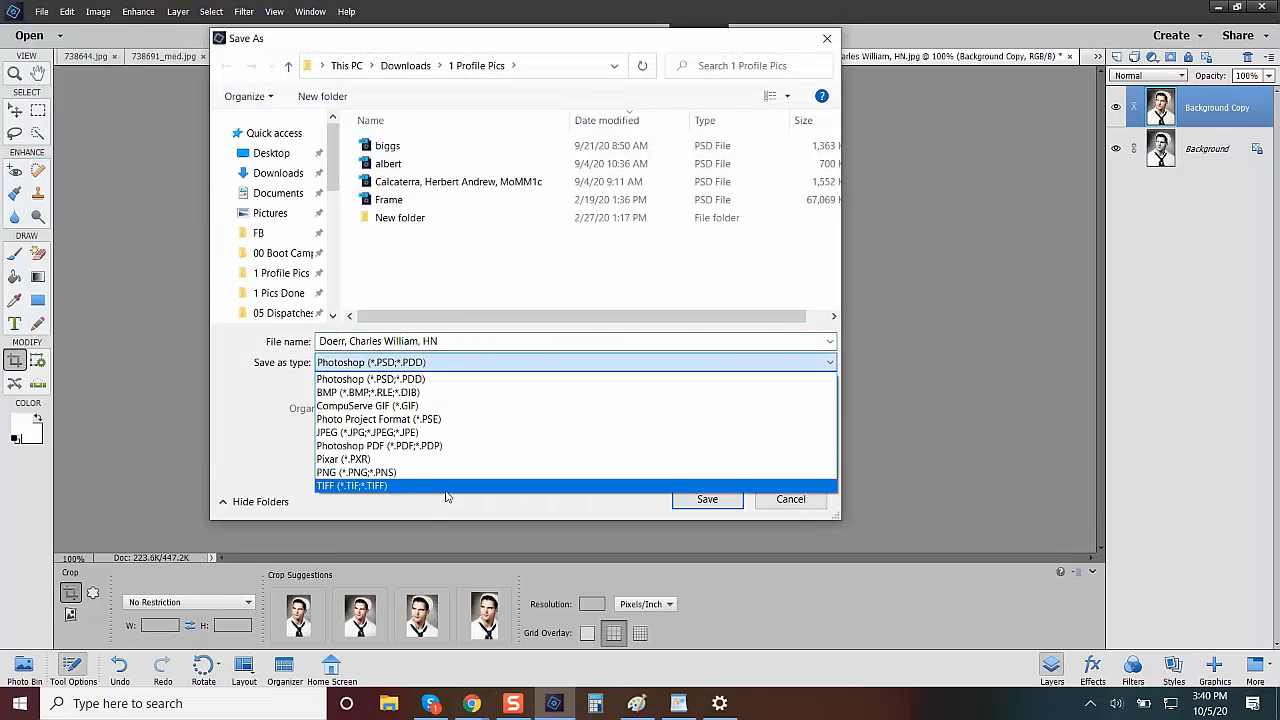
left_click(456, 472)
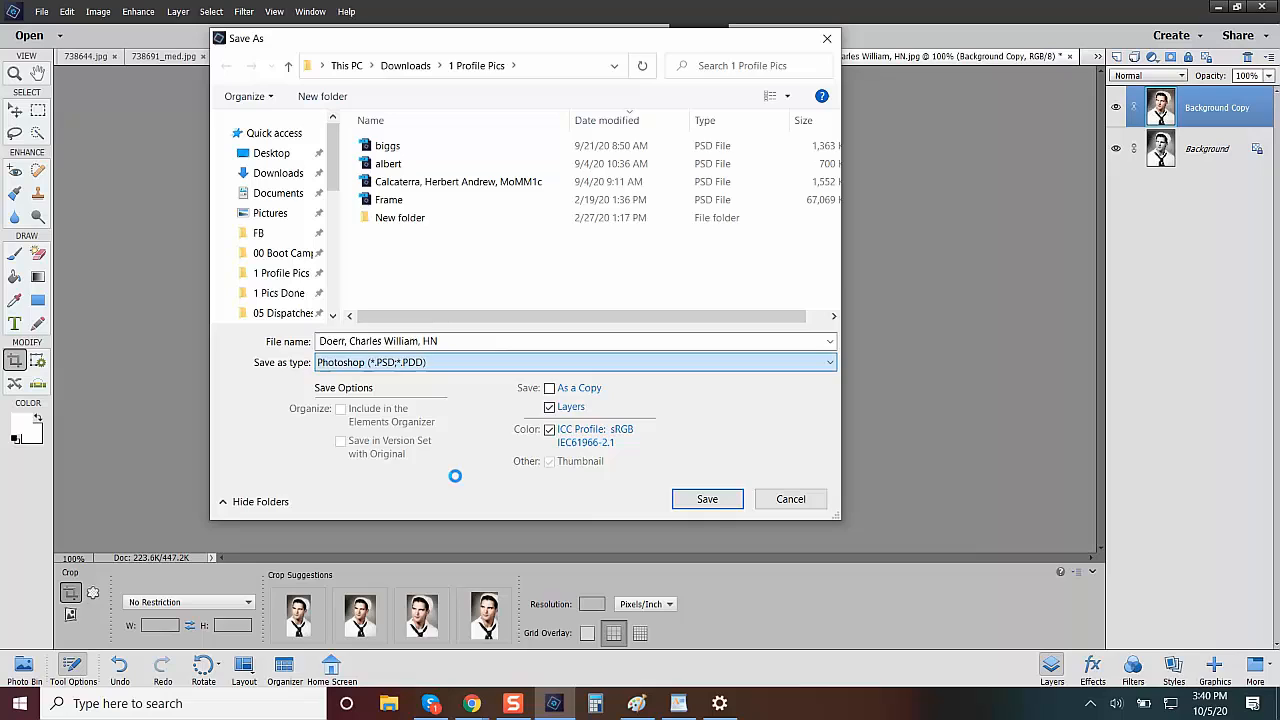
left_click(474, 340)
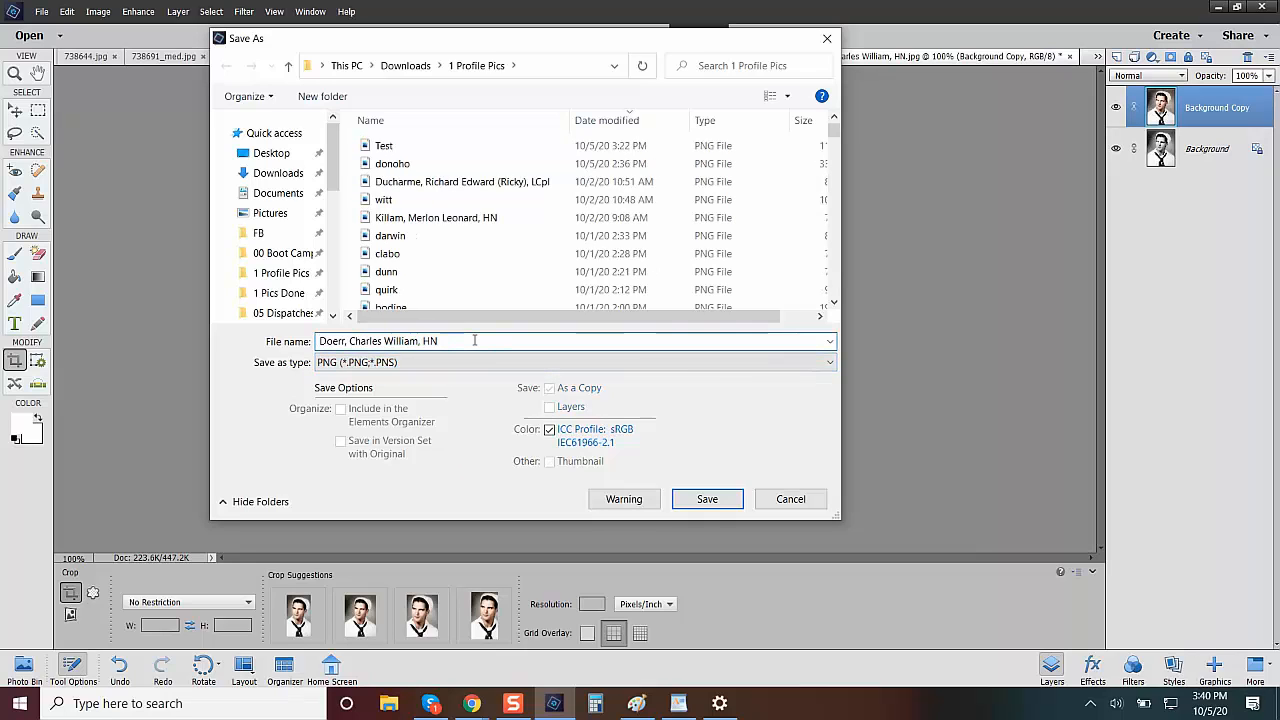
left_click(712, 502)
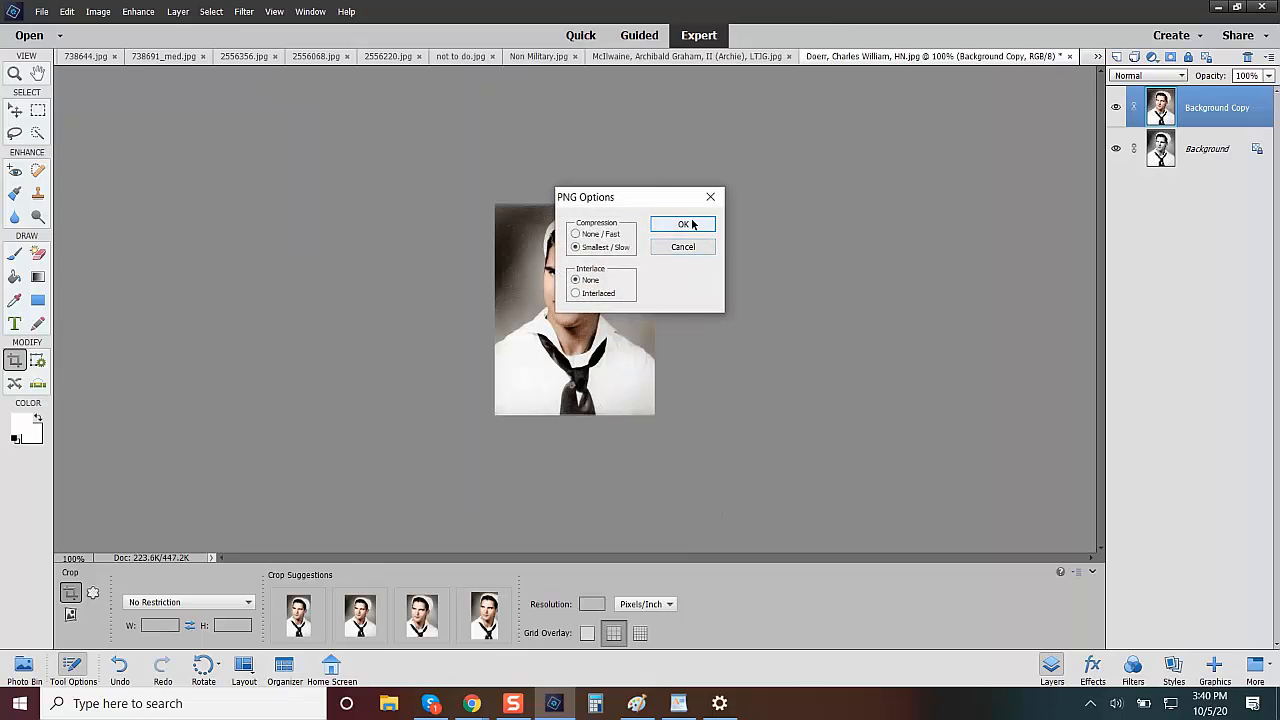
left_click(692, 224)
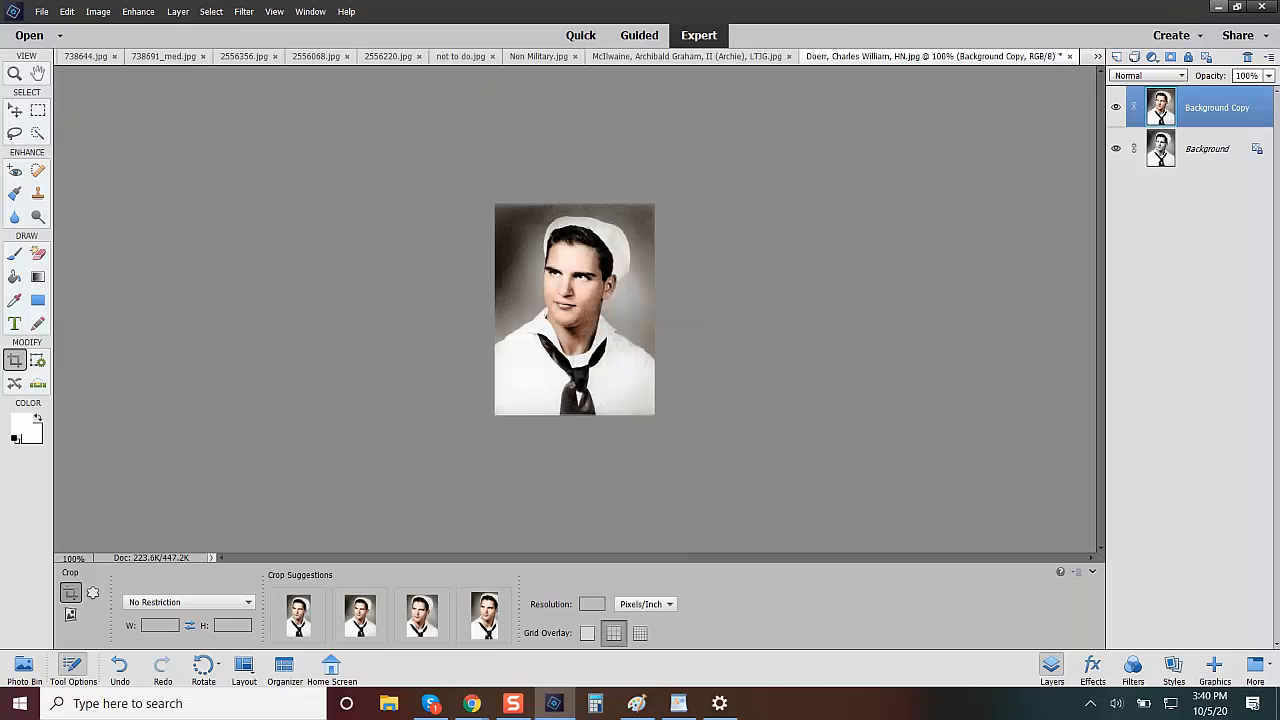
Switch to Chrome, delete the black-and-white portrait from the hospitalman's profile and return from the photo album to his profile.
left_click(1219, 7)
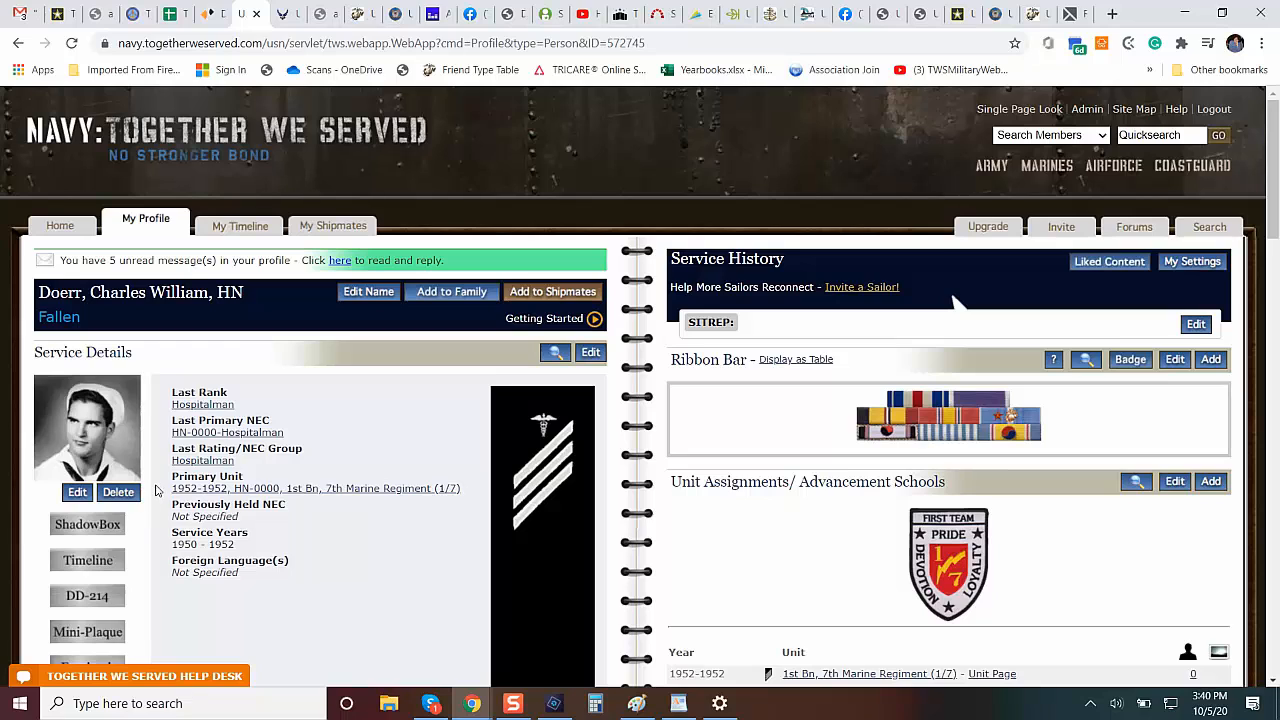
left_click(310, 489)
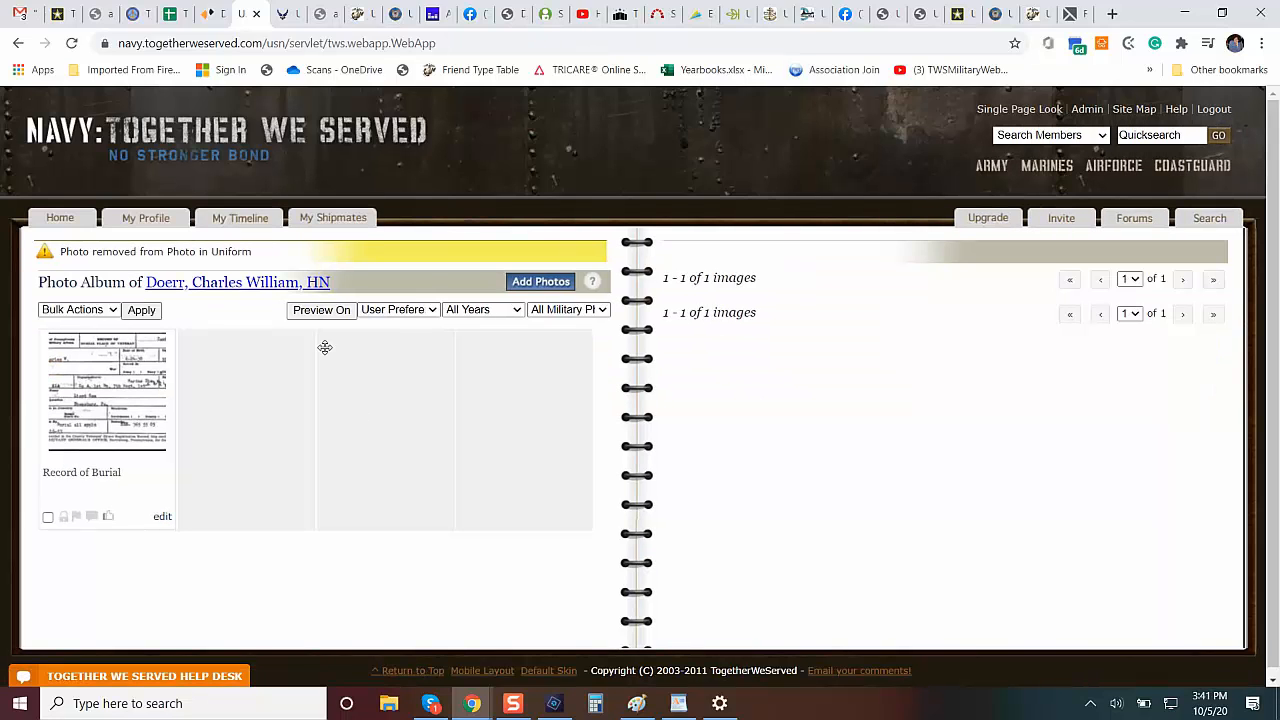
left_click(223, 285)
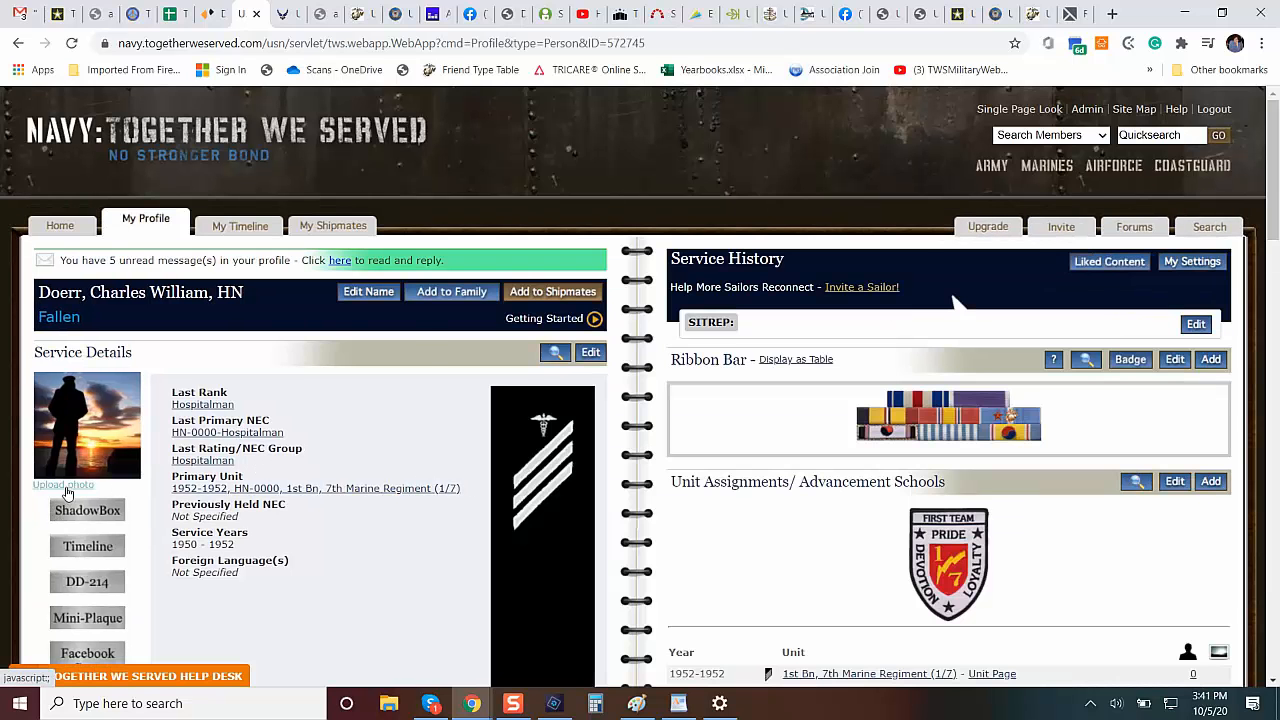
Upload the colorized PNG from 1 Profile Pics to the profile as Service Photo with taken year 1950.
left_click(63, 485)
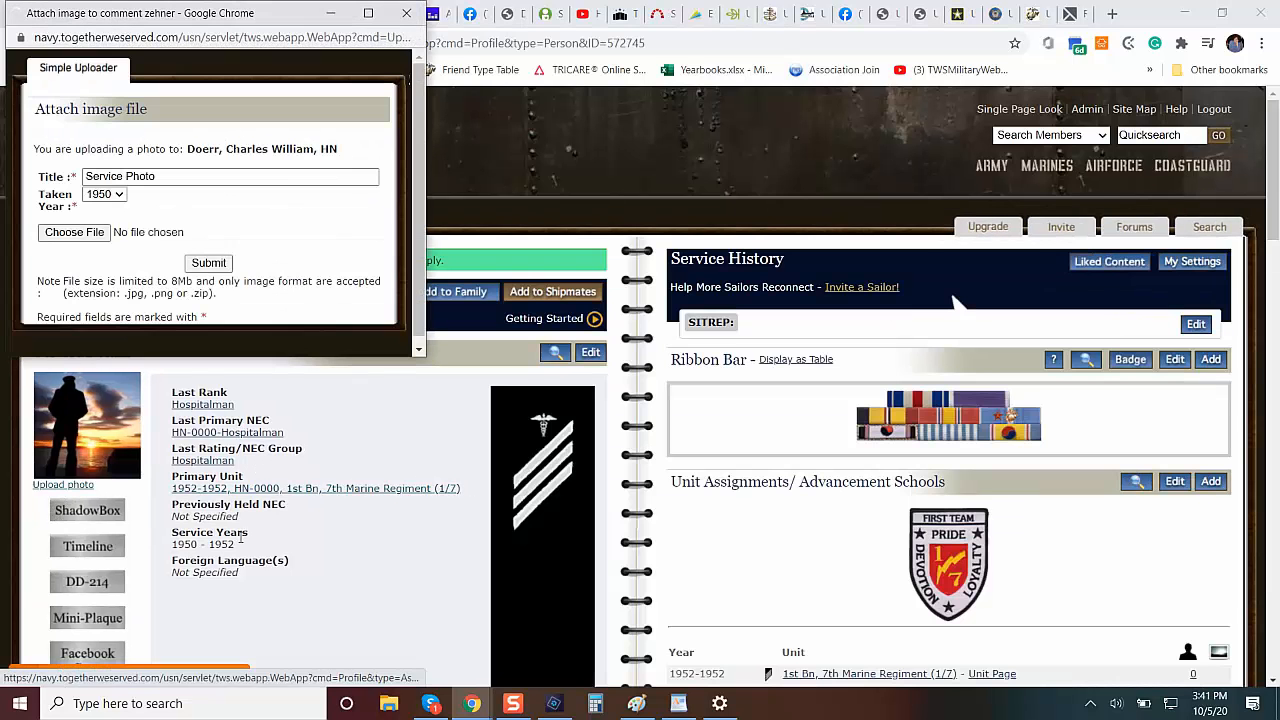
left_click(88, 240)
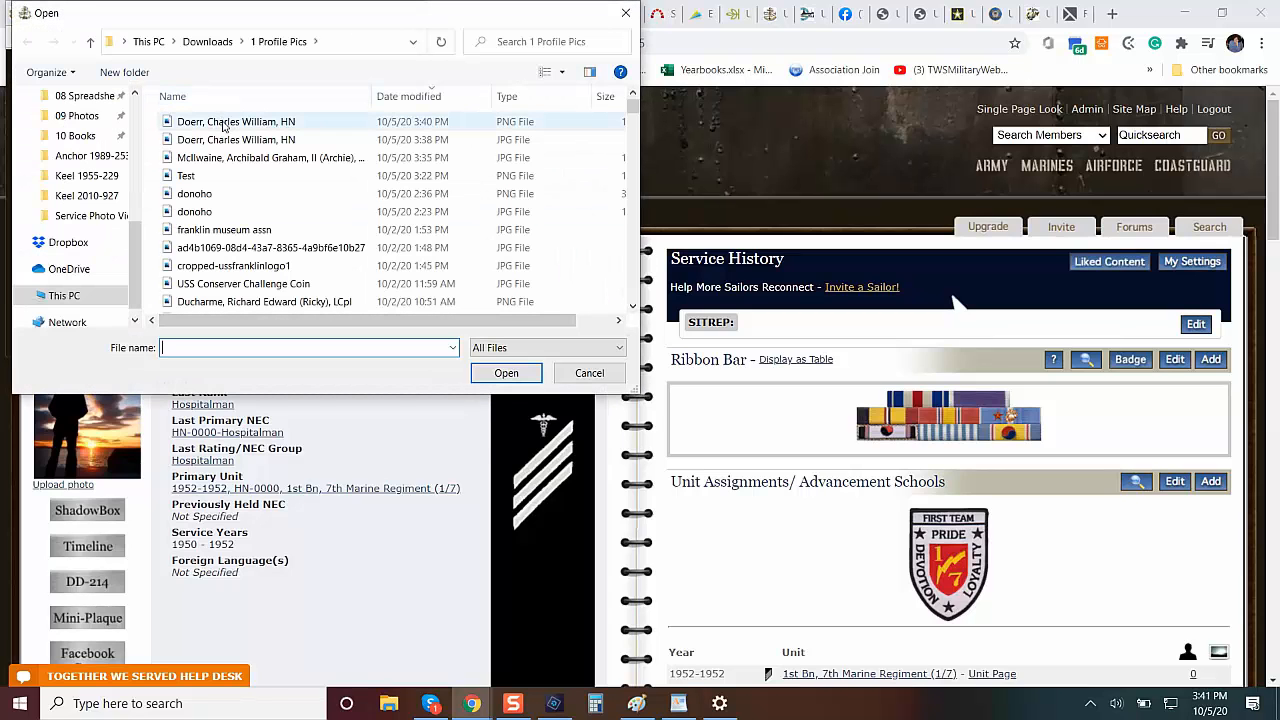
left_click(226, 124)
left_click(495, 372)
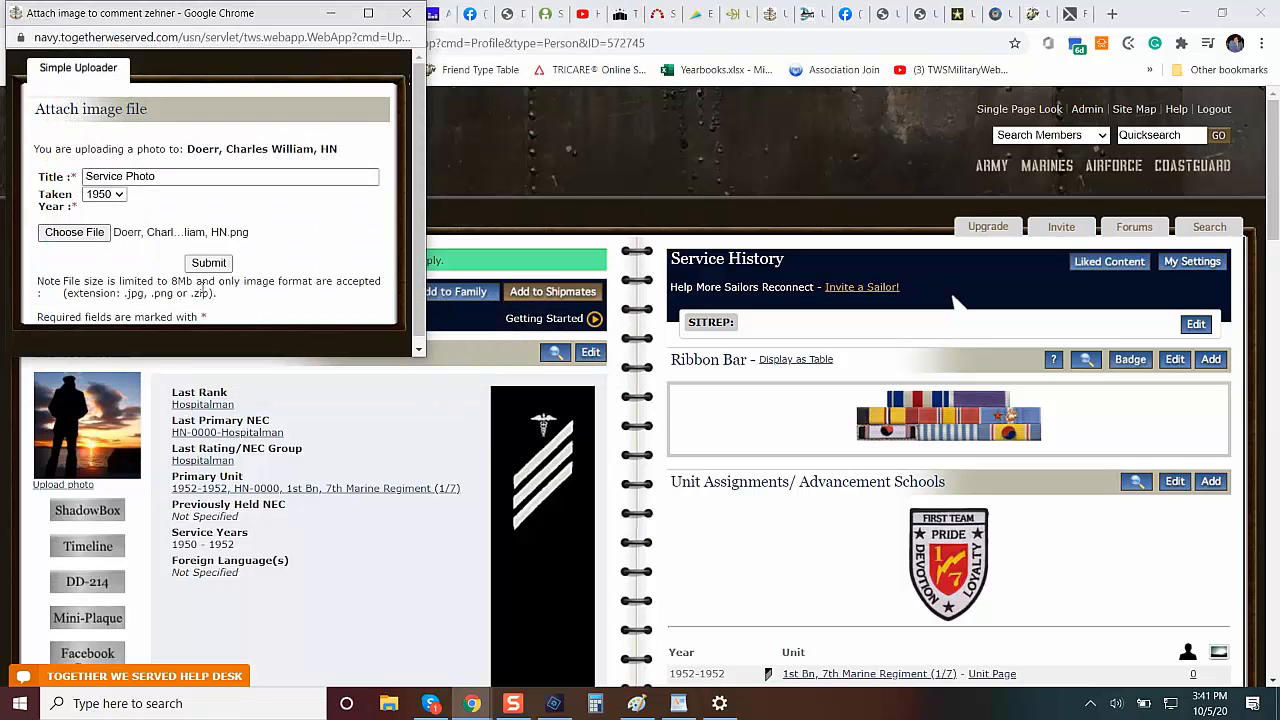
left_click(209, 263)
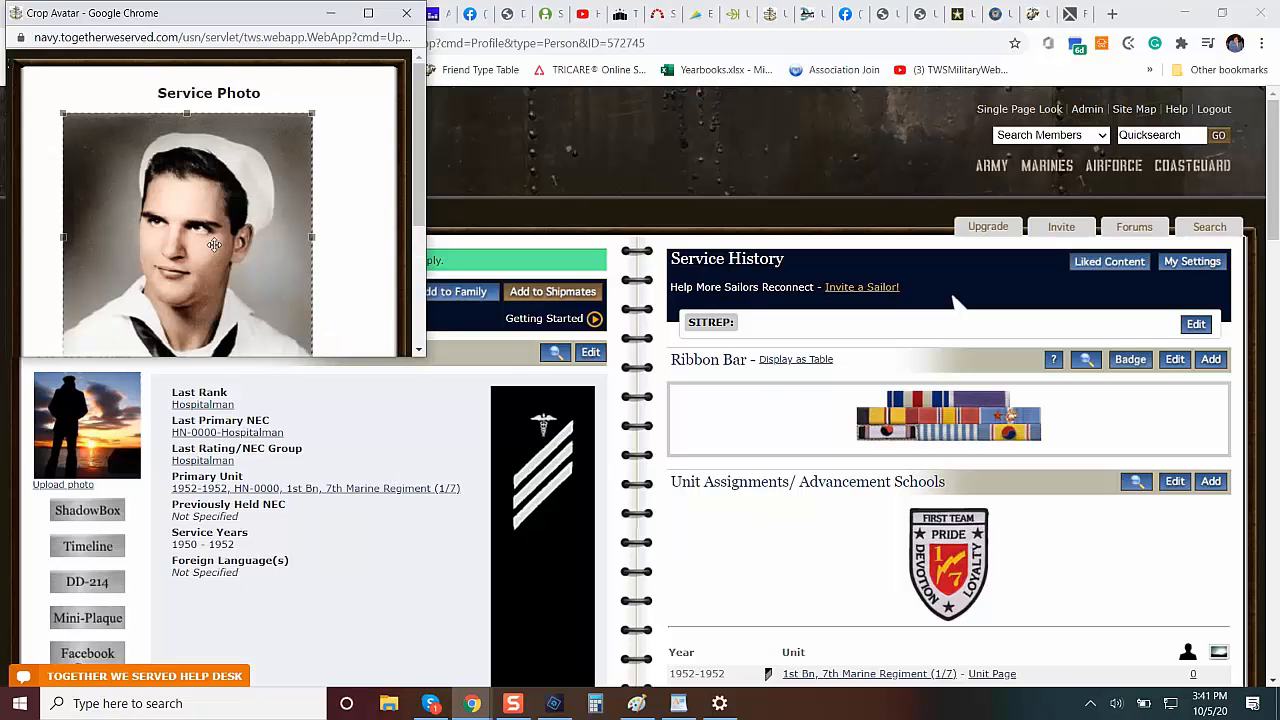
Shift the square avatar crop slightly down on the uploaded portrait and save the avatar.
left_click_drag(208, 233, 206, 245)
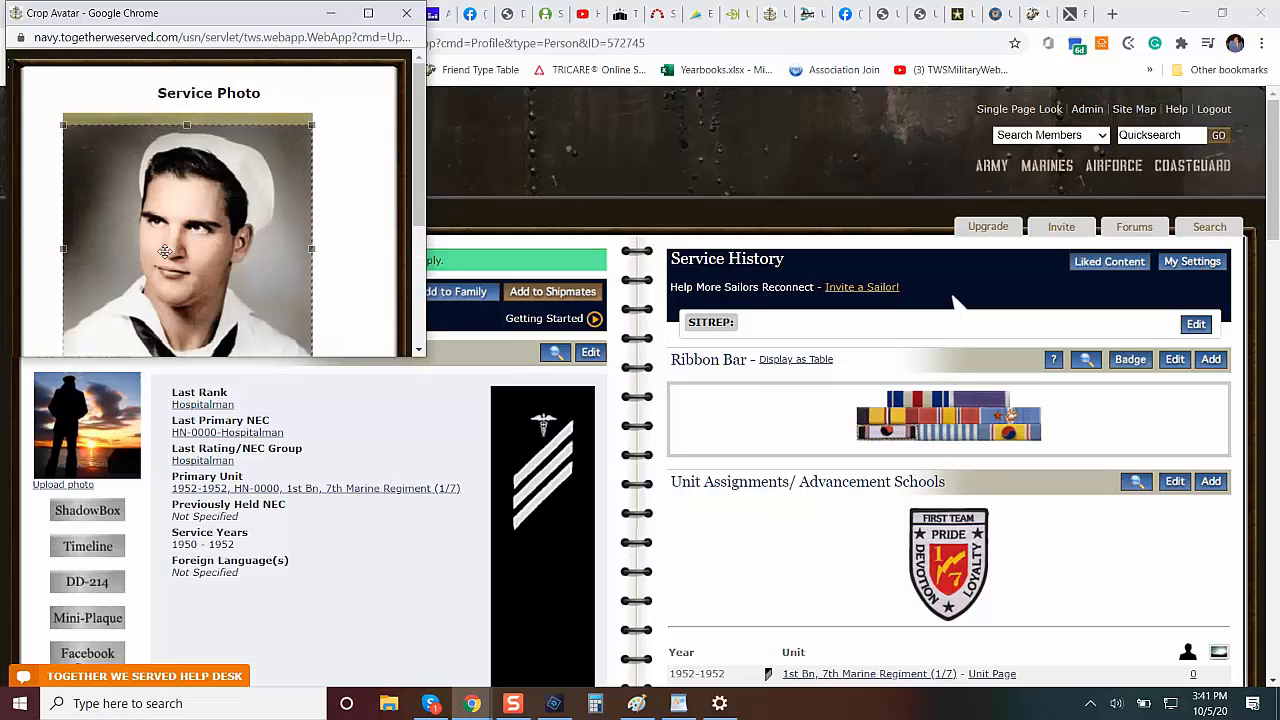
scroll(408, 298, "down", 3)
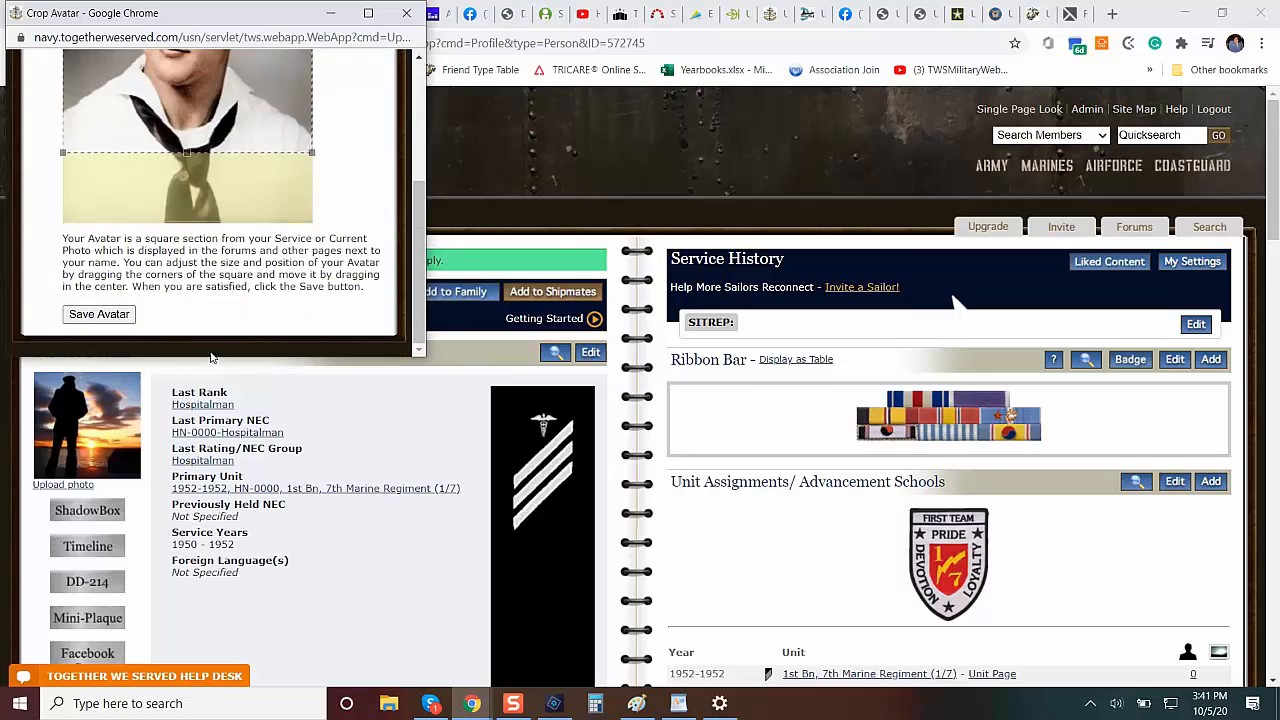
left_click(108, 315)
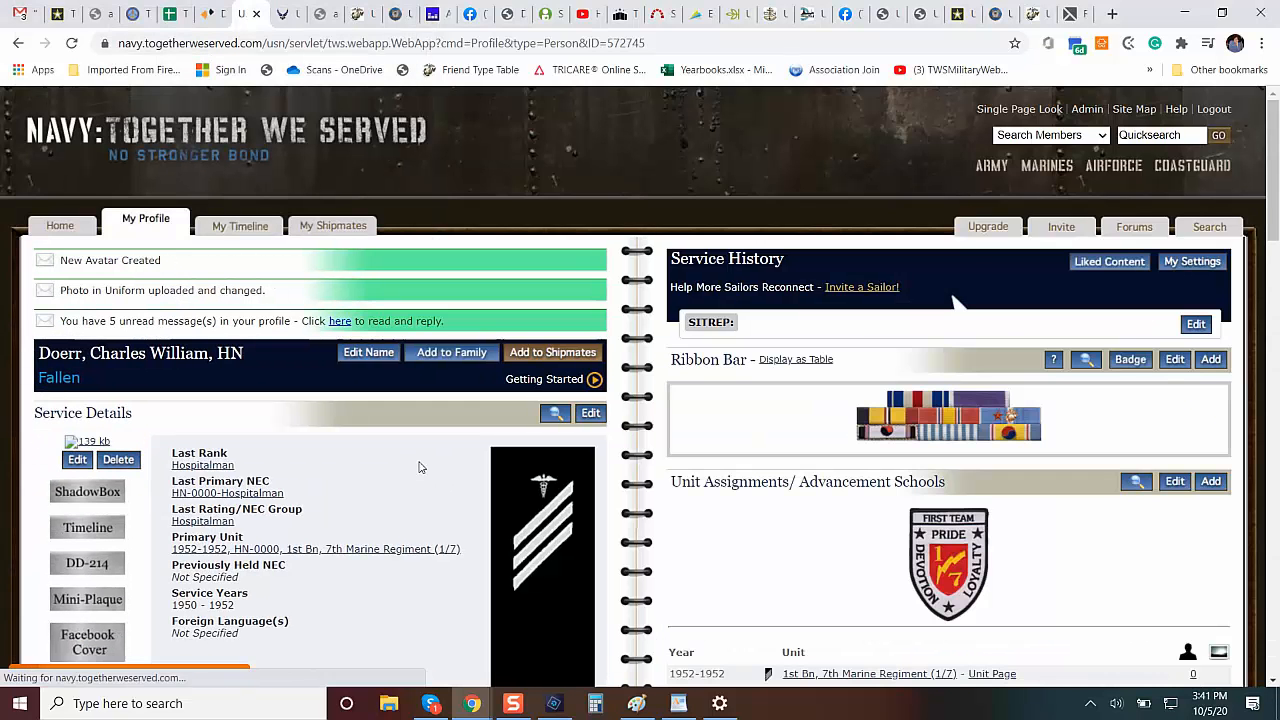
Reload the hospitalman's profile and check the uploaded portrait in the enlarged view.
left_click(167, 355)
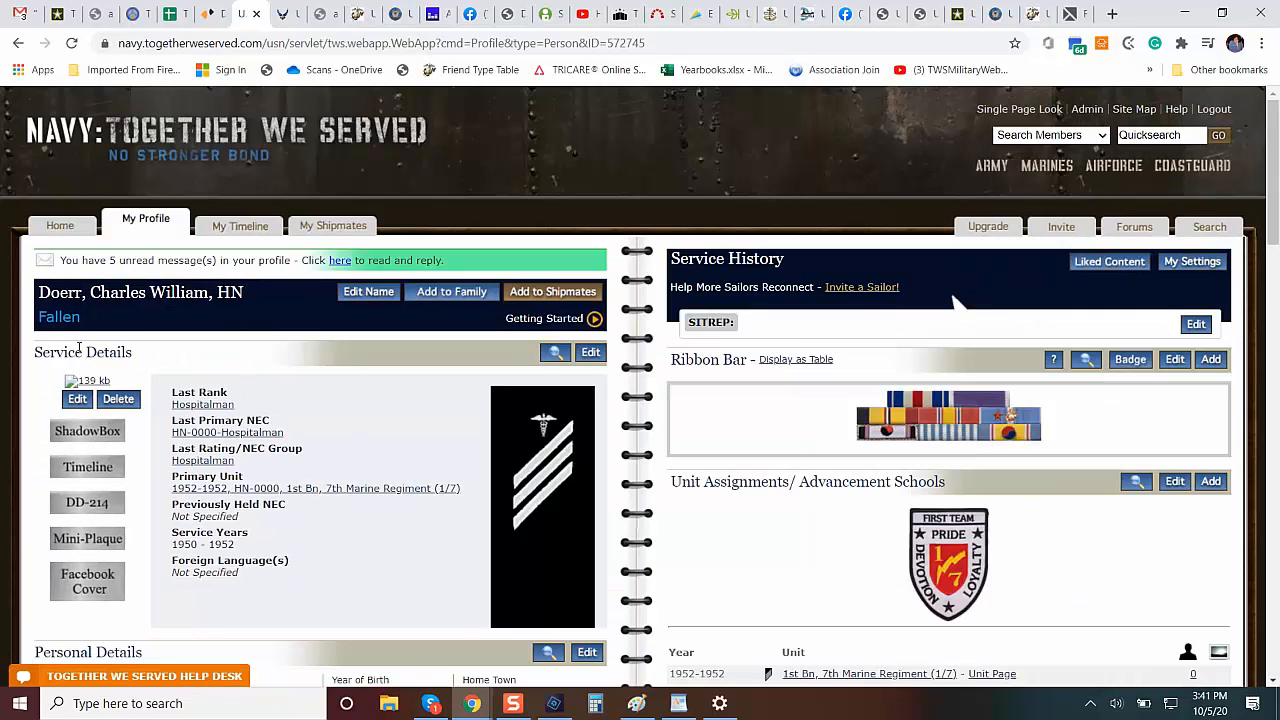
left_click(88, 383)
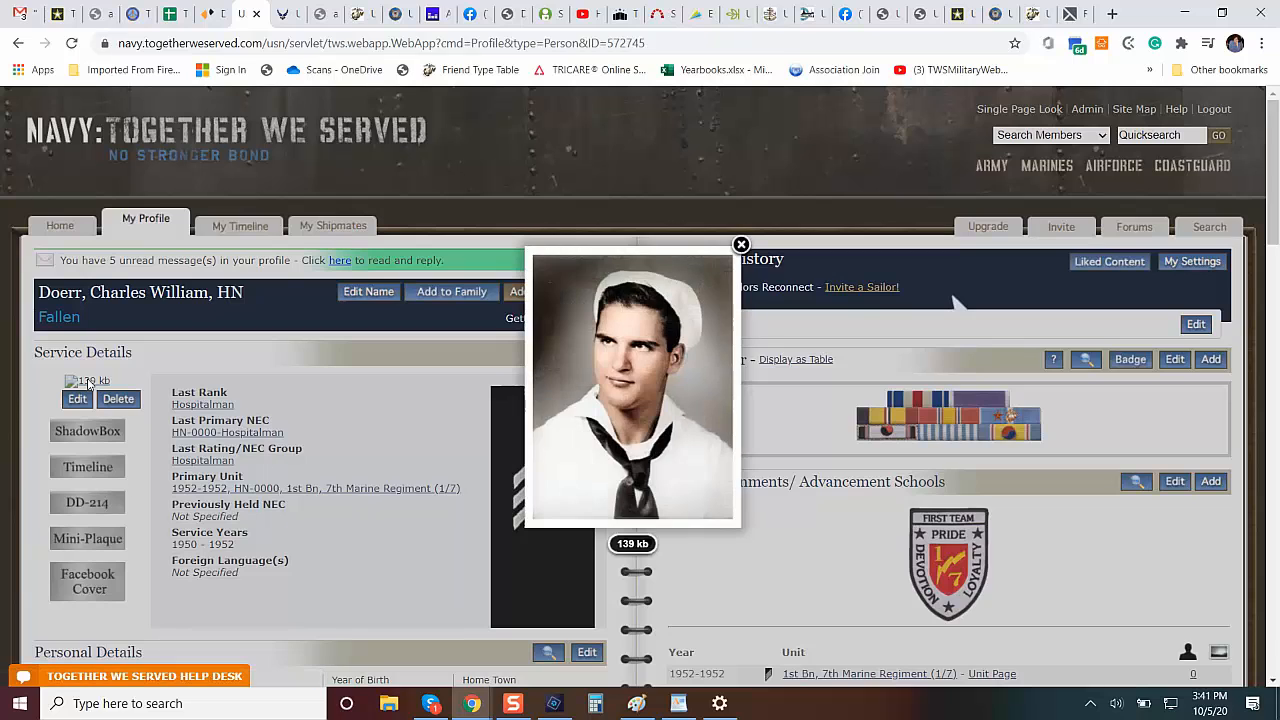
left_click(741, 245)
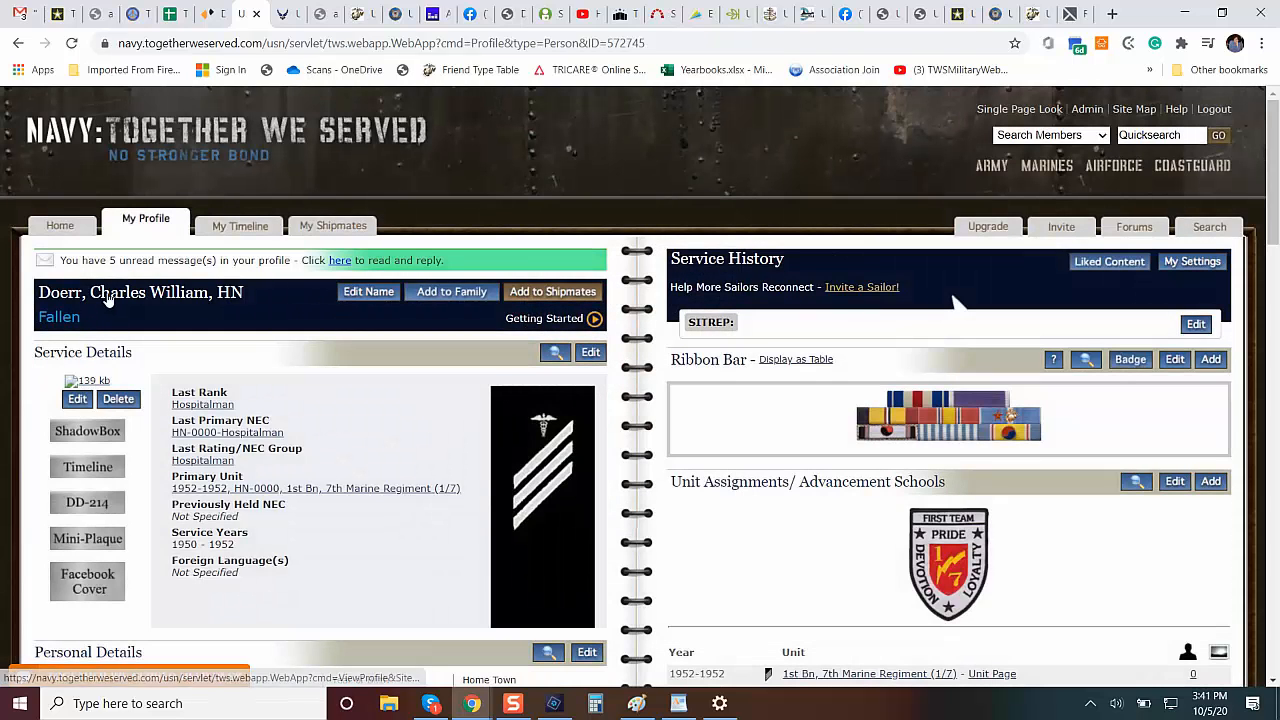
left_click(108, 296)
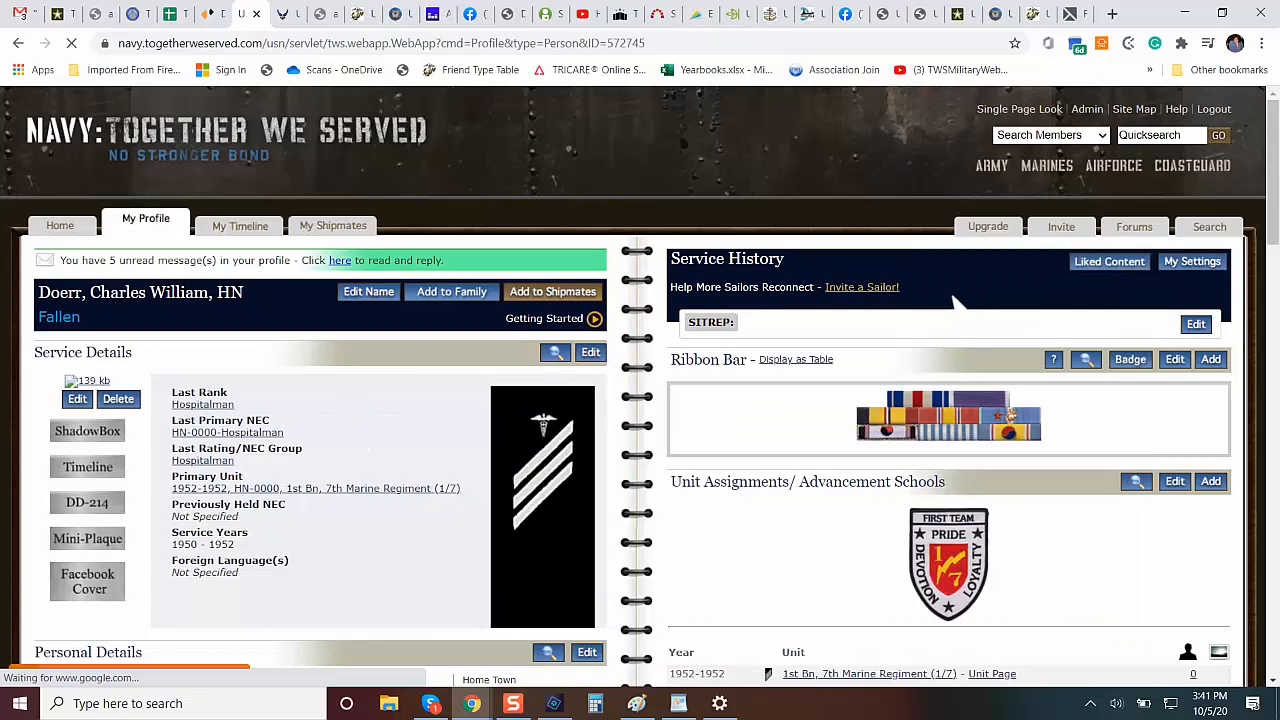
left_click(16, 47)
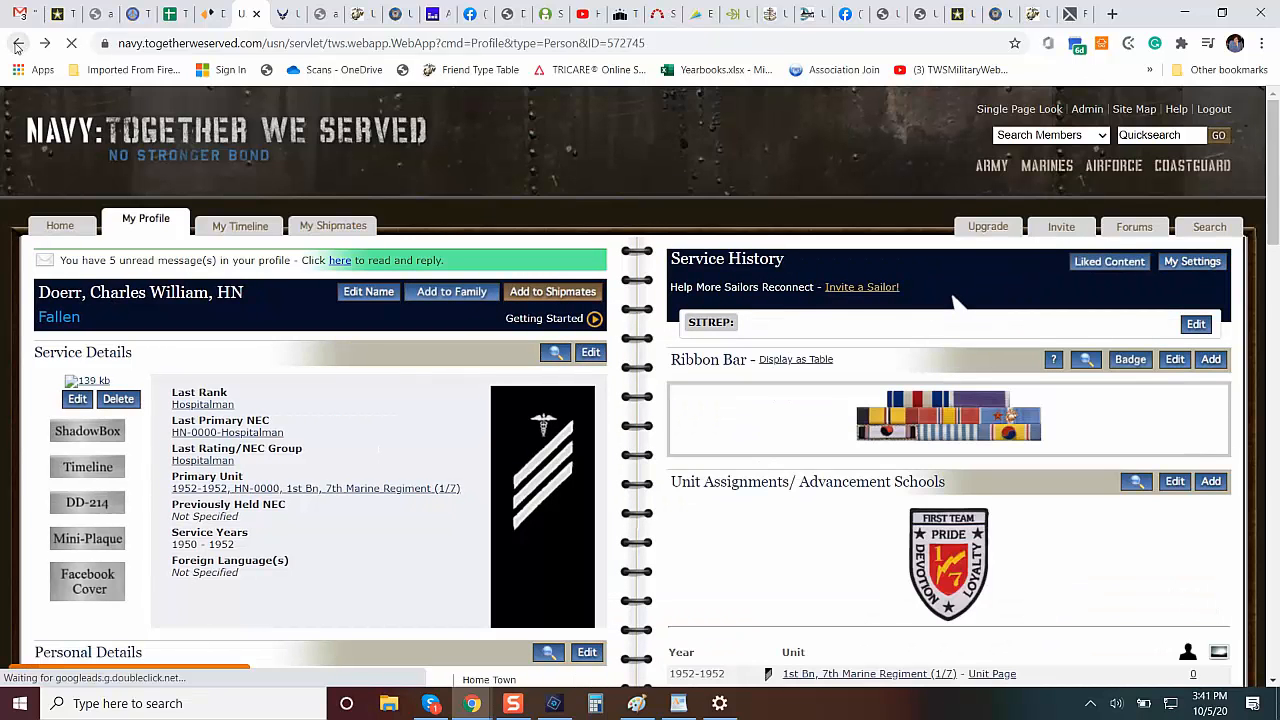
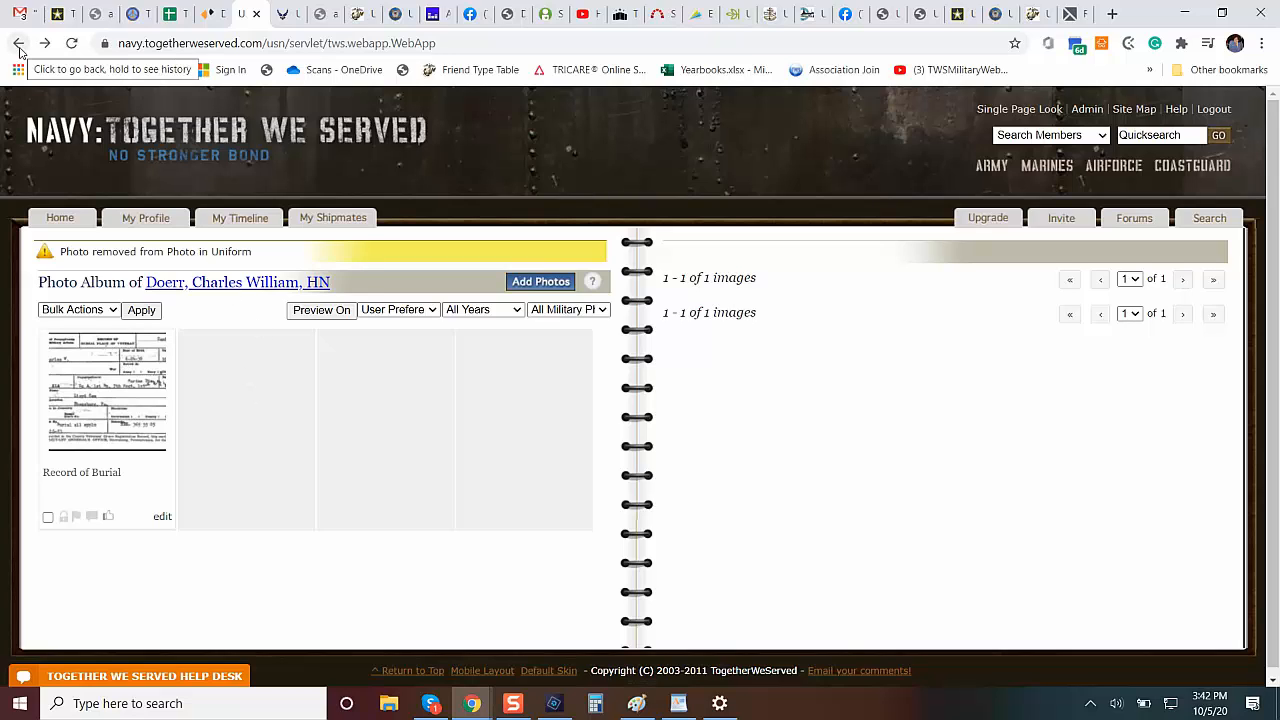
Return to the list of fallen members and open the SEAL Team 1 signalman's profile.
left_click(19, 46)
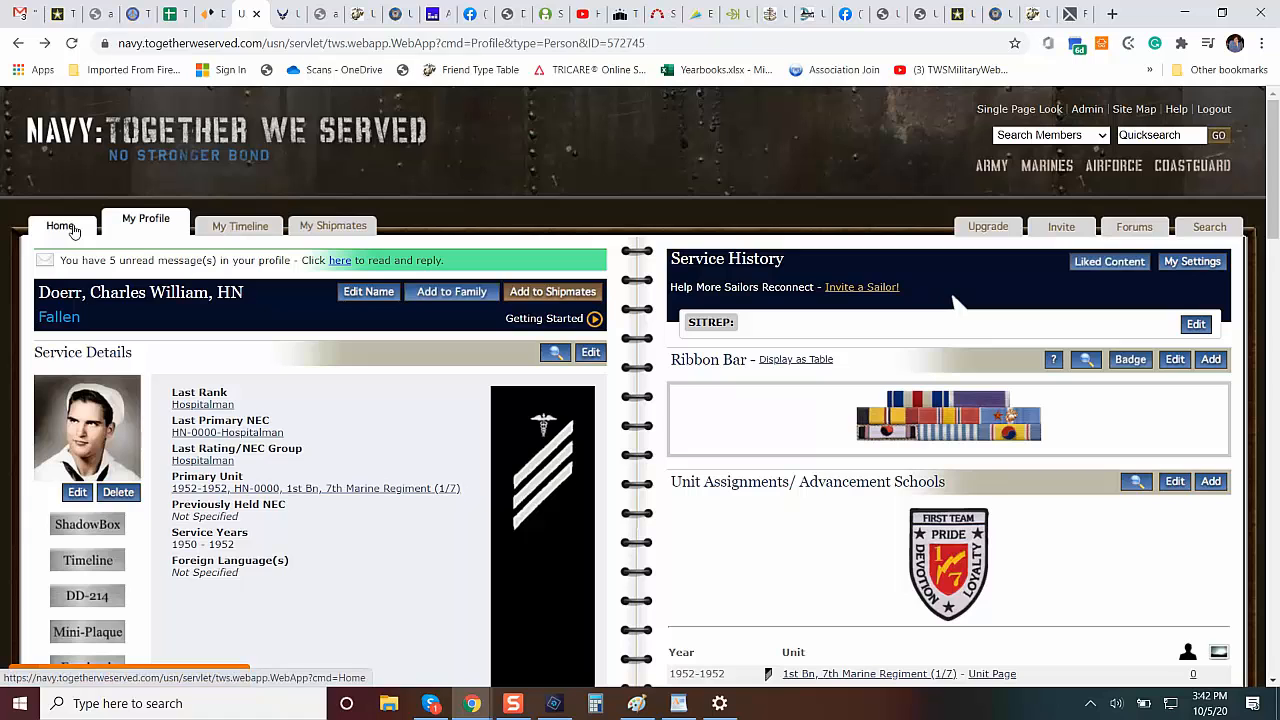
left_click(17, 44)
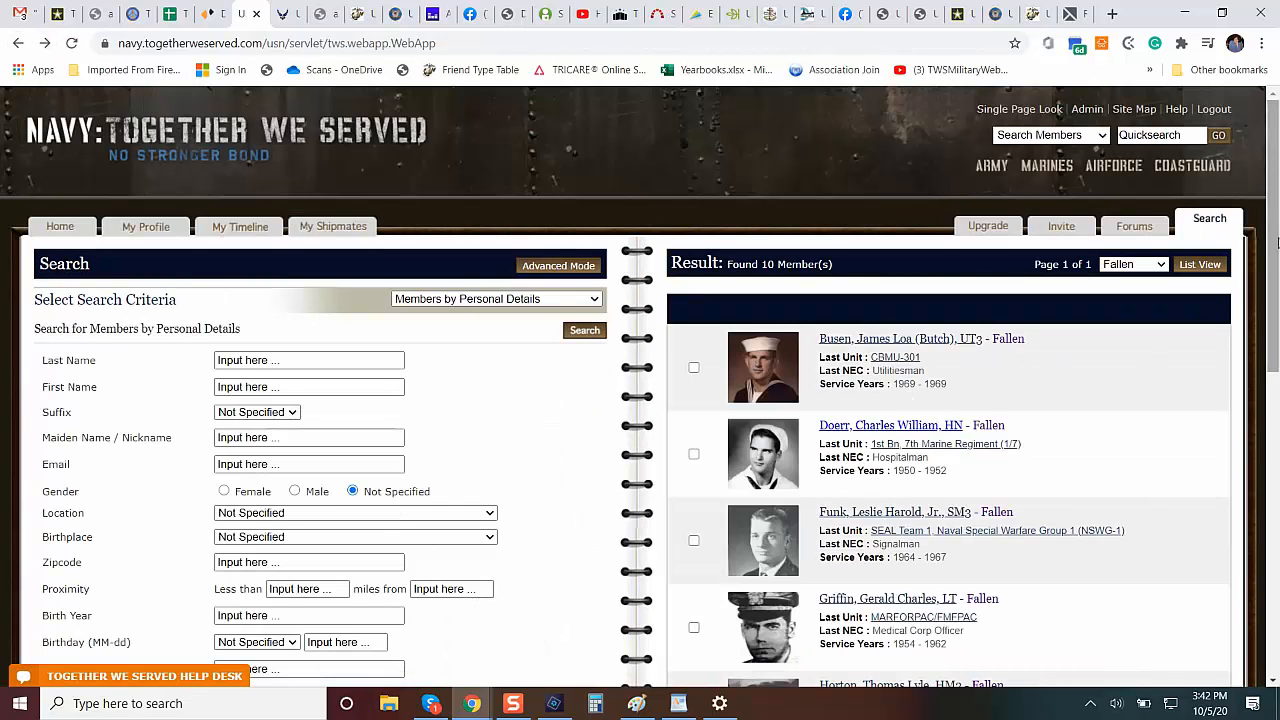
left_click_drag(1267, 266, 1272, 344)
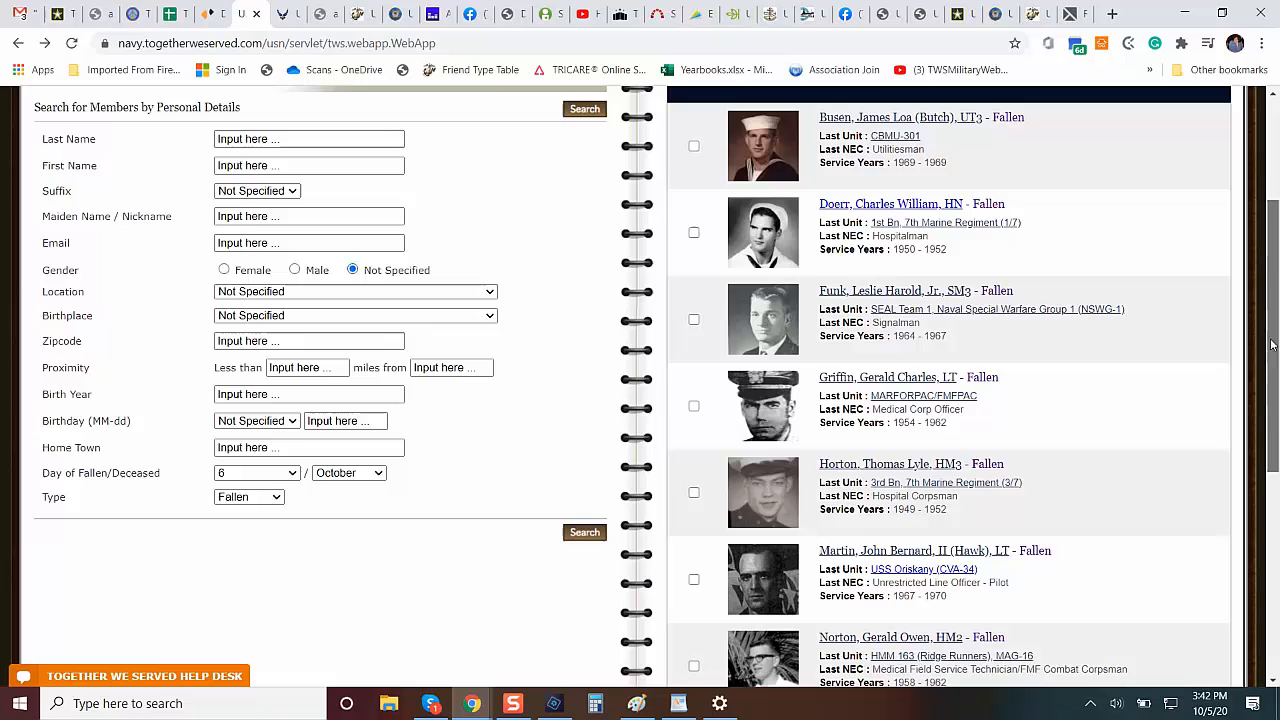
left_click(935, 296)
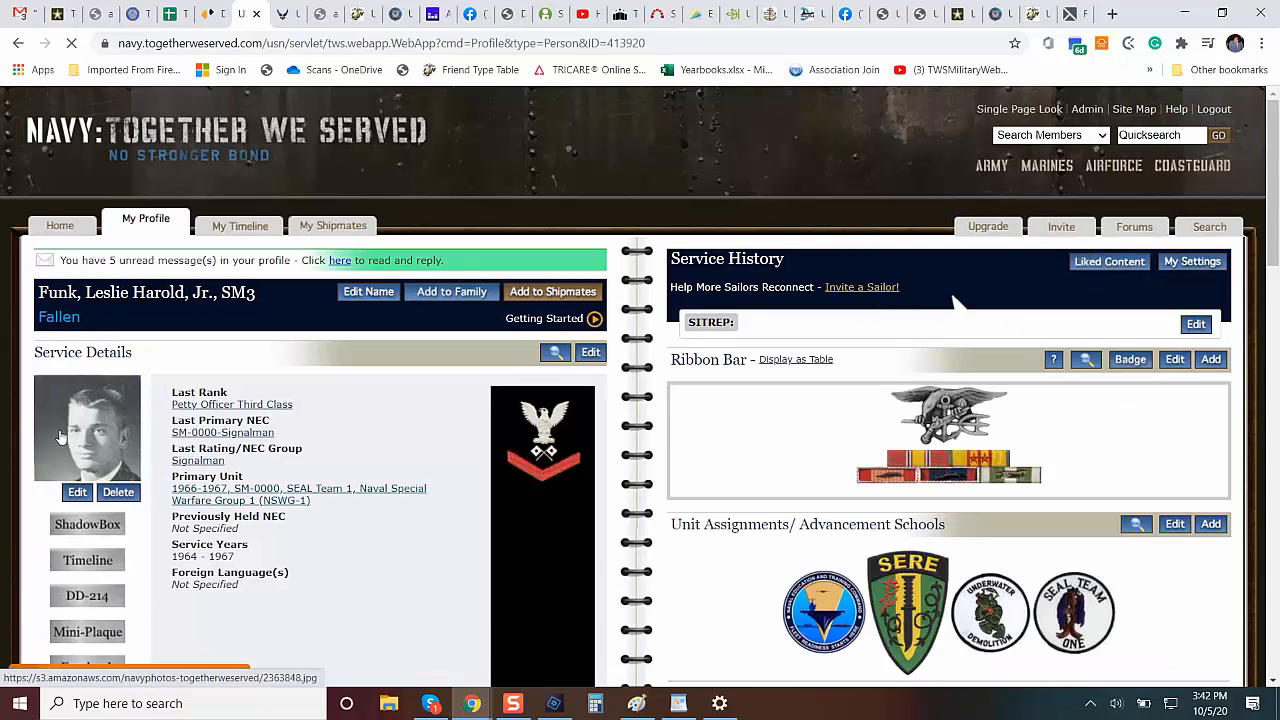
View the signalman's portrait enlarged, close it and remove the portrait as his photo in uniform.
left_click(61, 435)
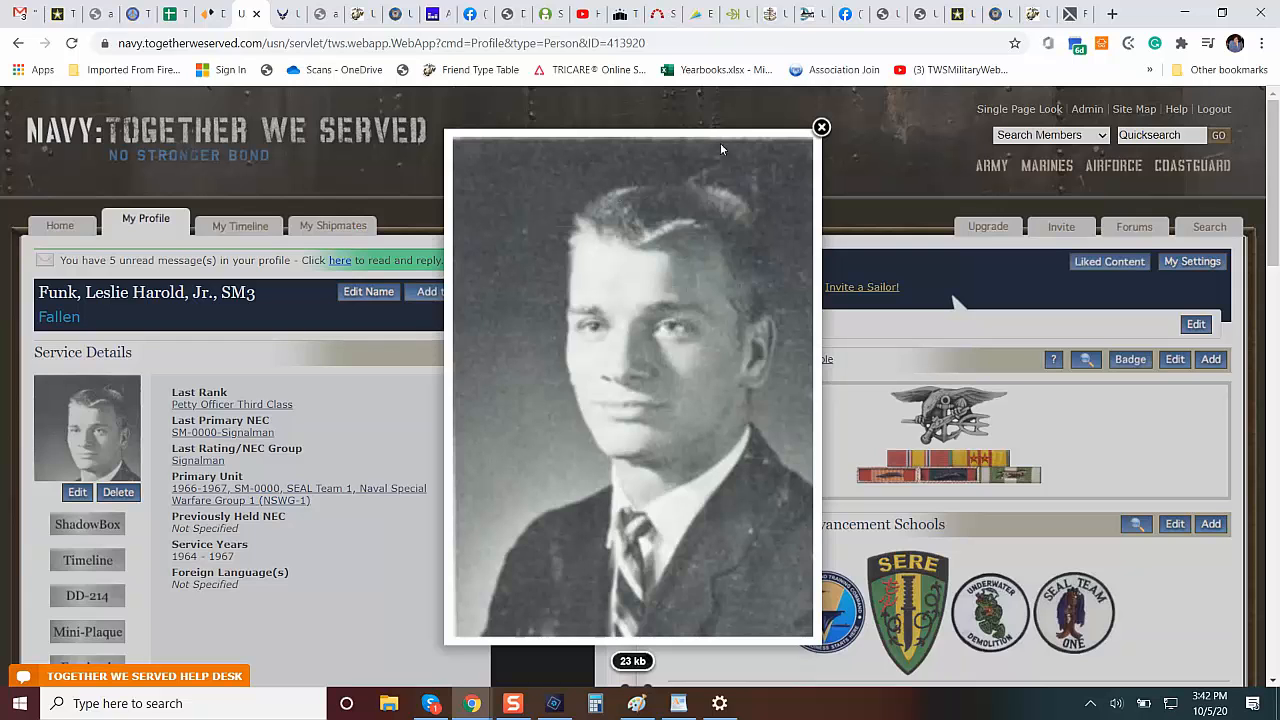
left_click(821, 128)
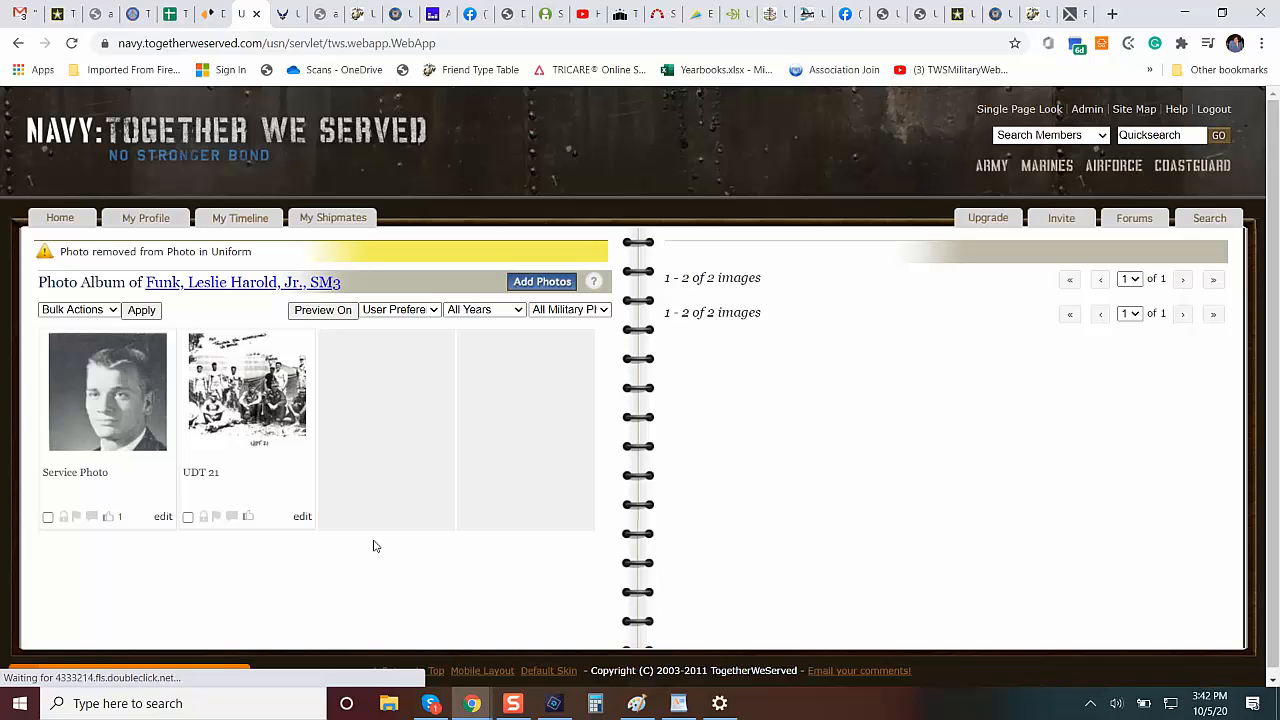
Retitle the signalman's Service Photo as Photo, file it under General Photos, mark it as non-military and save the photo details.
left_click(163, 517)
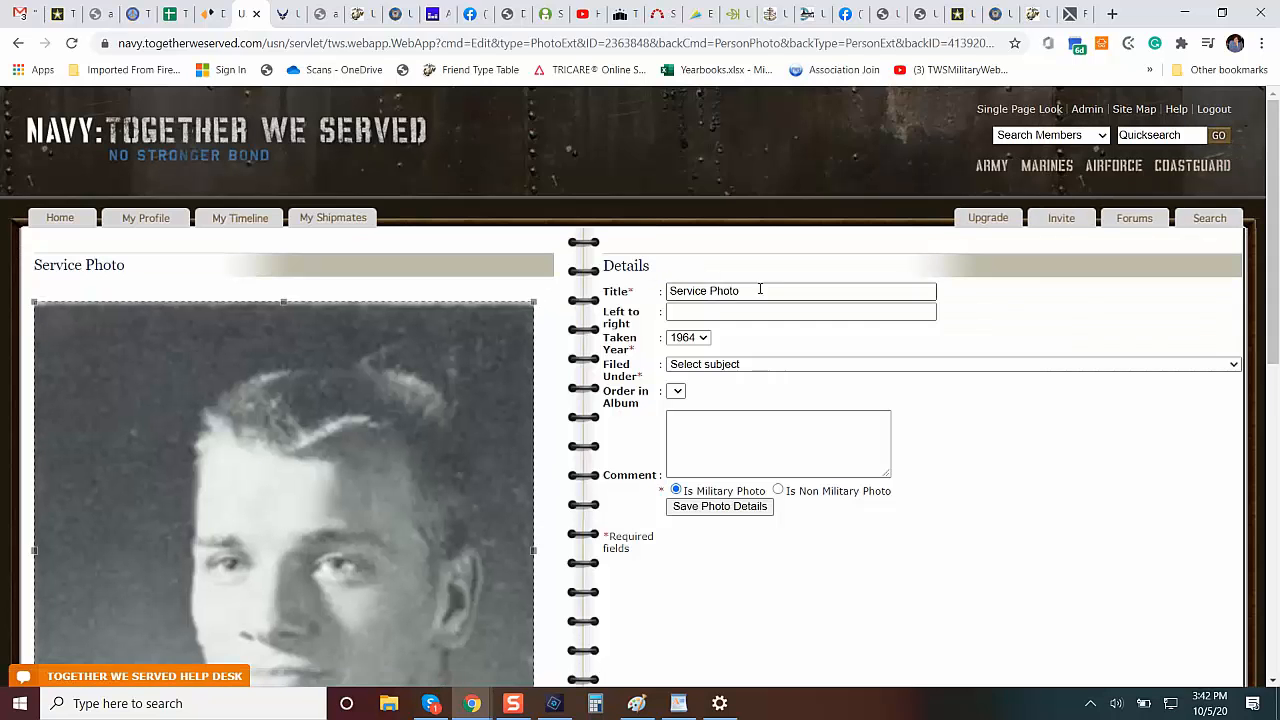
left_click(712, 290)
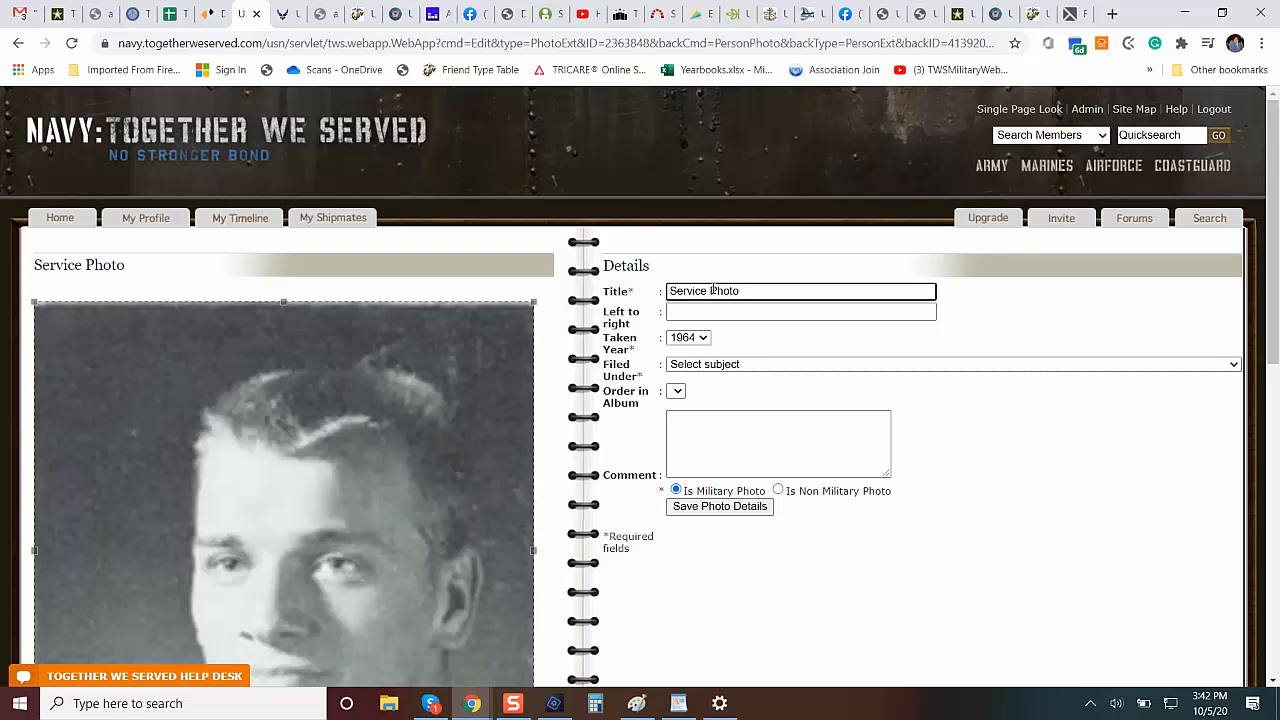
key("BackSpace")
key("BackSpace")
key("BackSpace")
key("BackSpace")
key("BackSpace")
key("BackSpace")
key("BackSpace")
key("BackSpace")
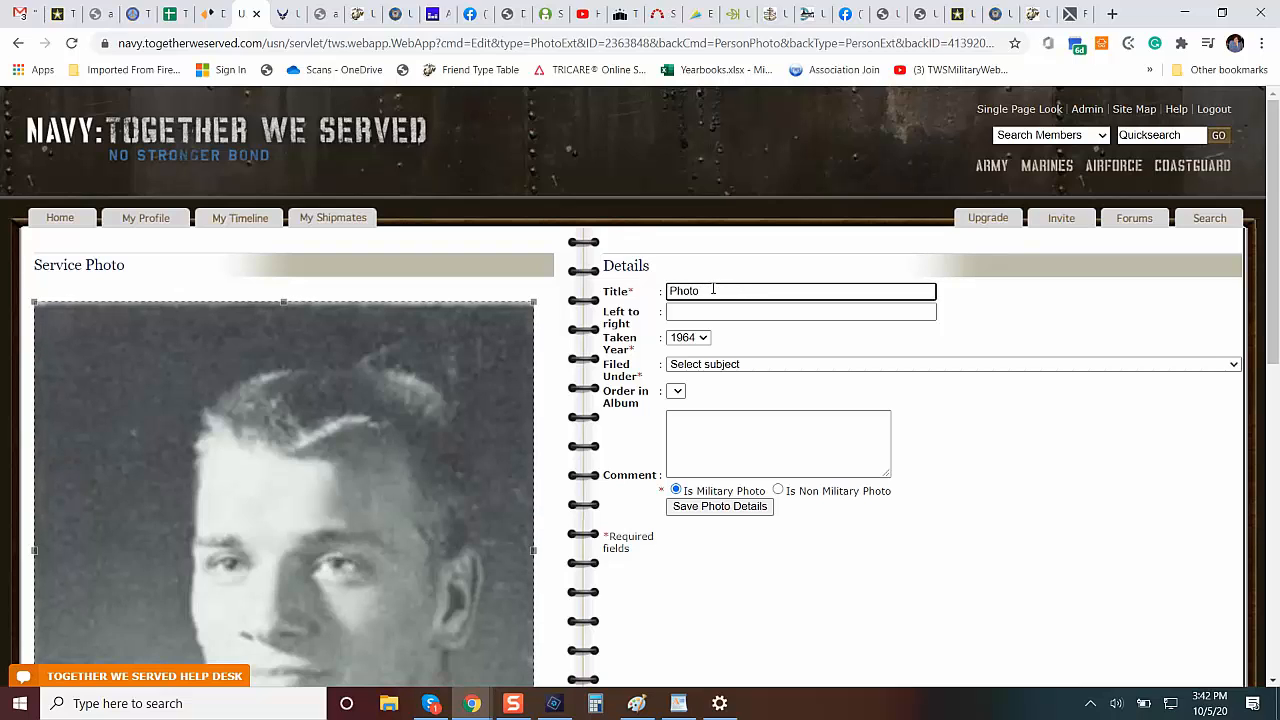
left_click(760, 365)
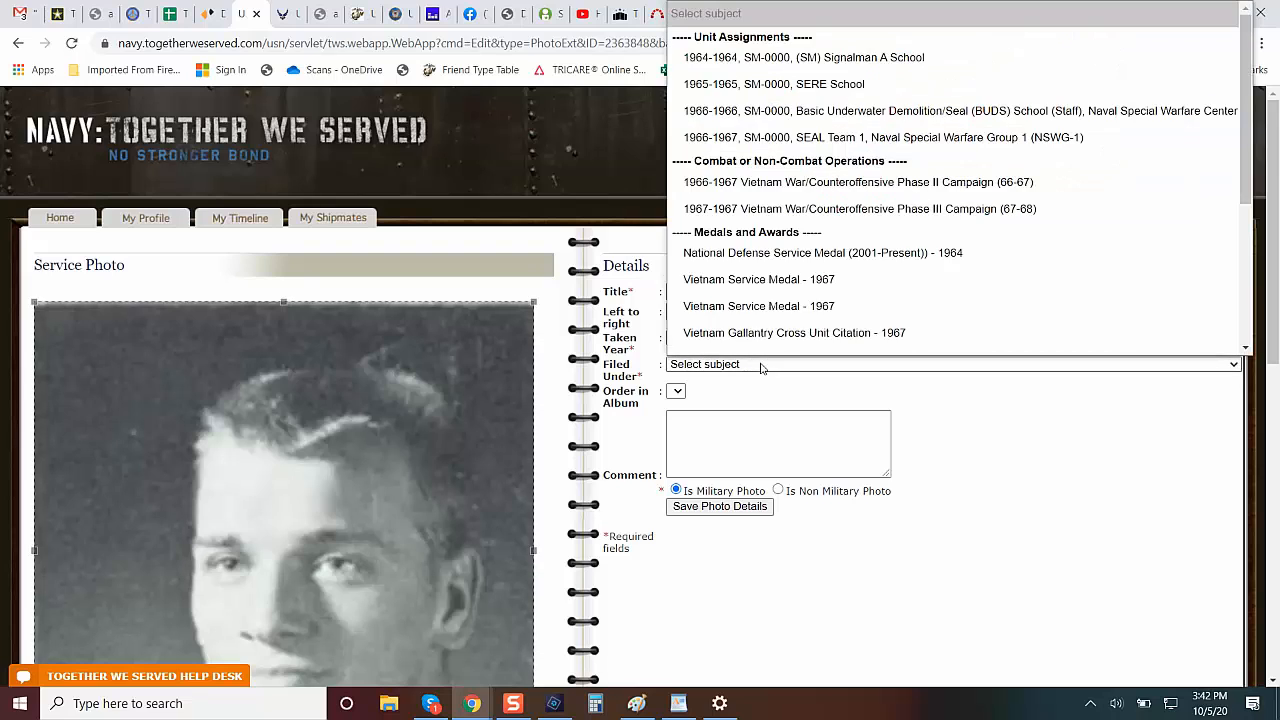
scroll(1100, 320, "down", 1)
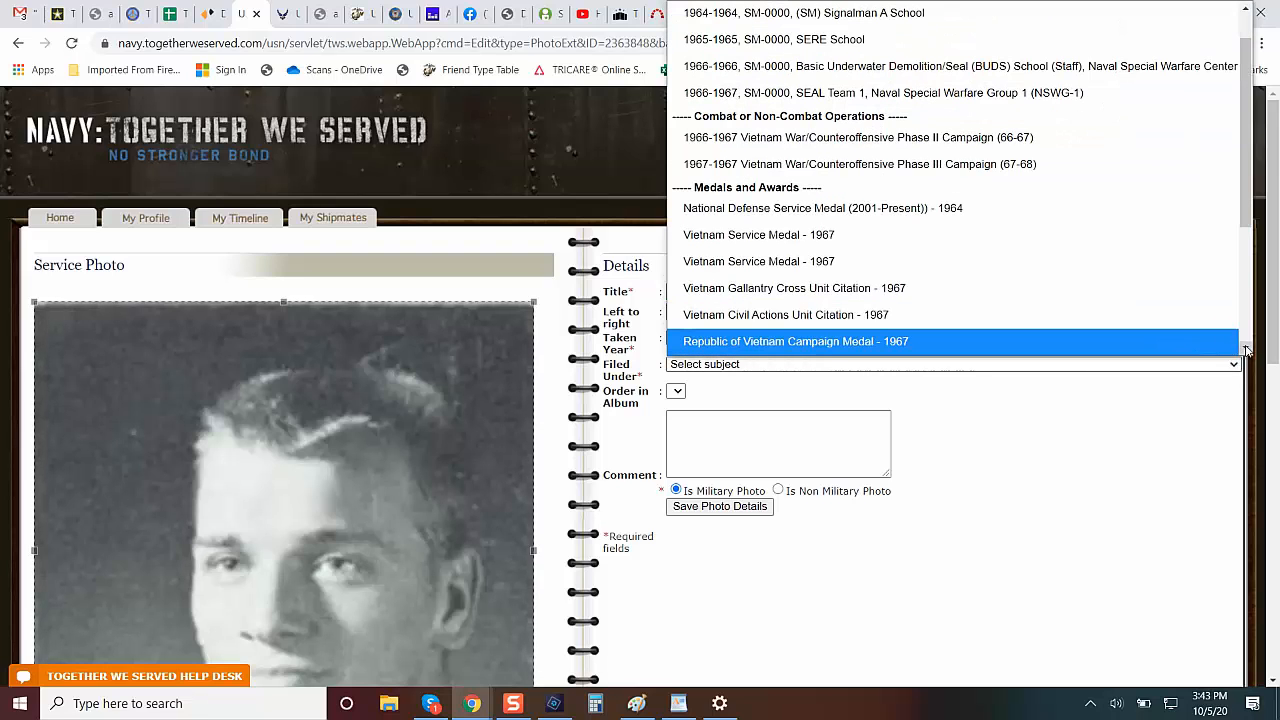
scroll(1247, 350, "down", 5)
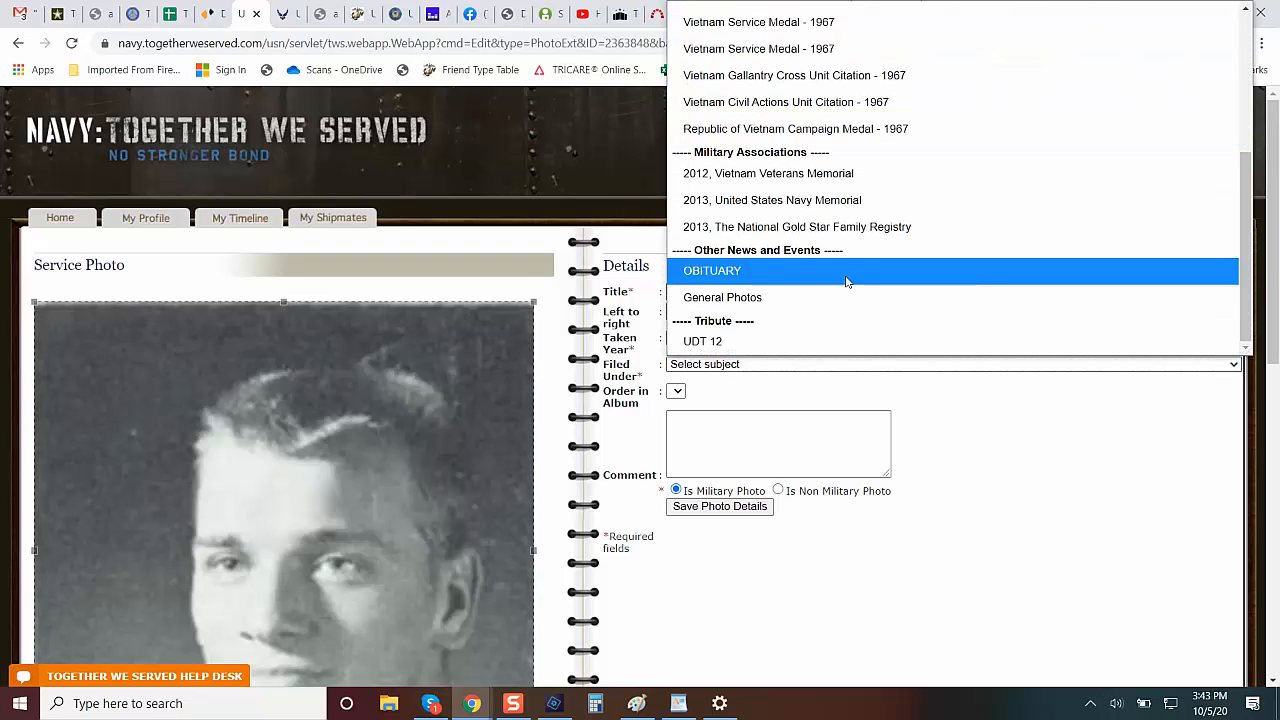
left_click(842, 297)
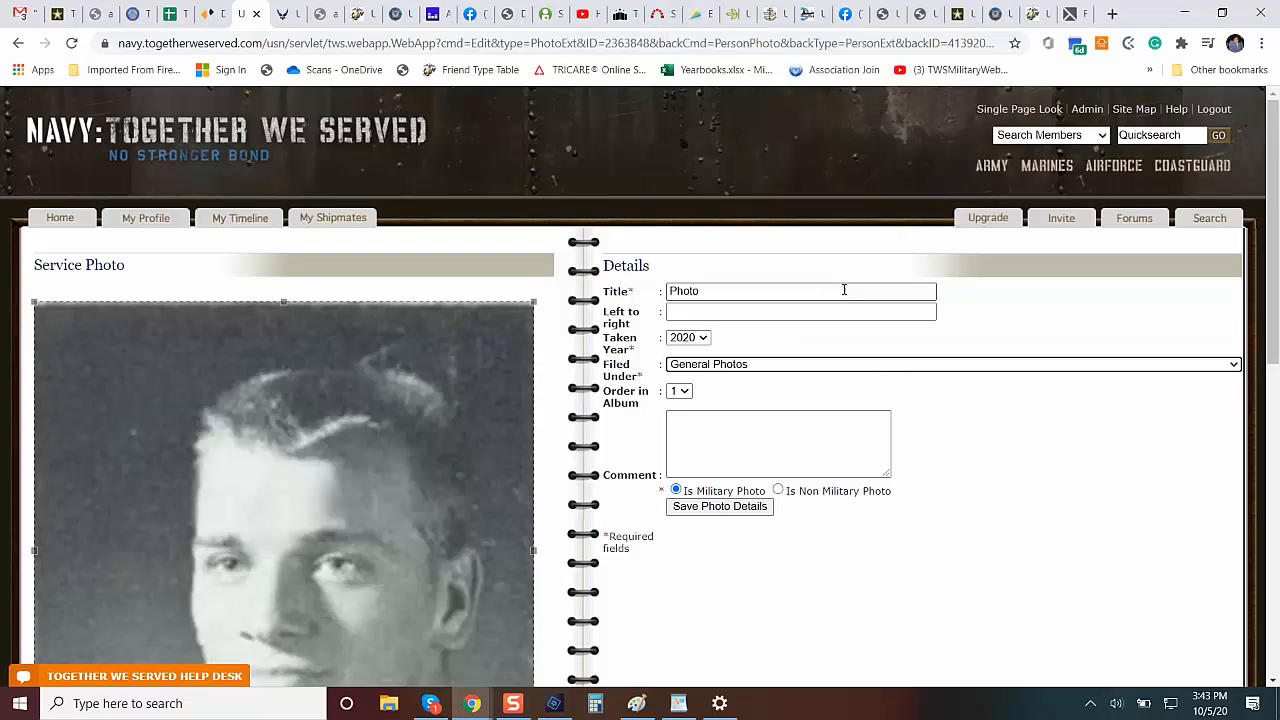
left_click(778, 491)
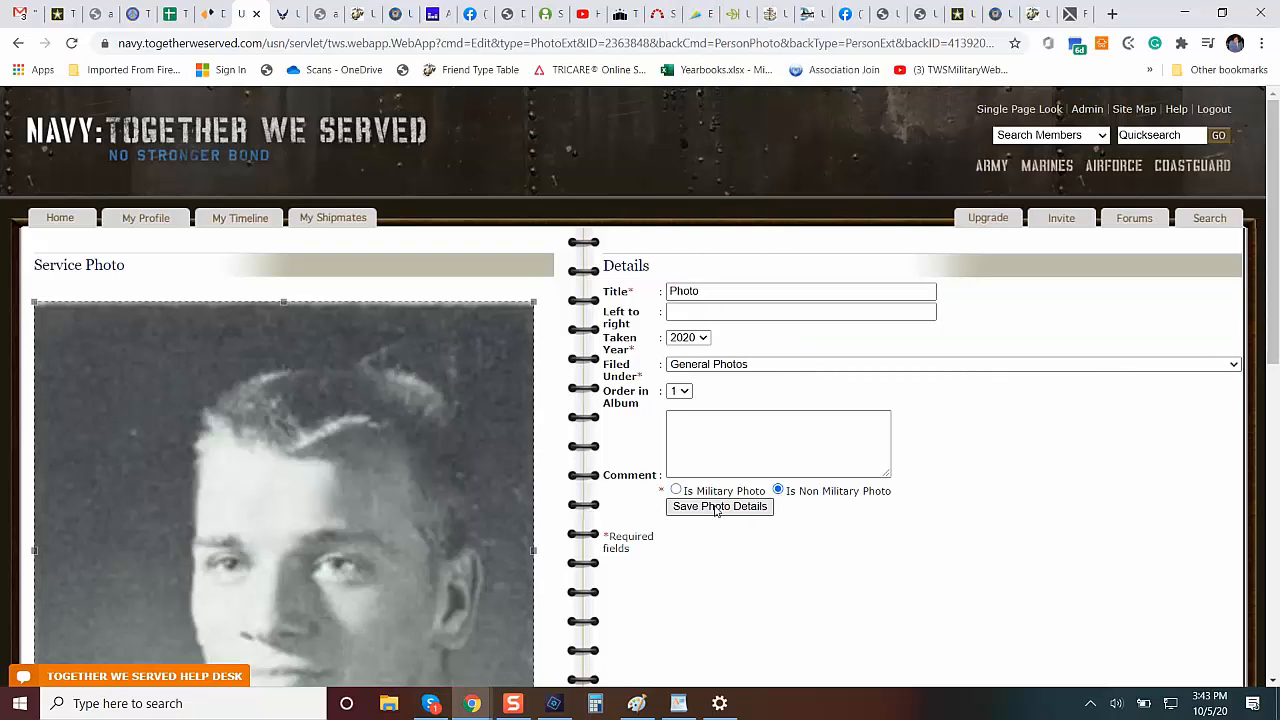
left_click(719, 508)
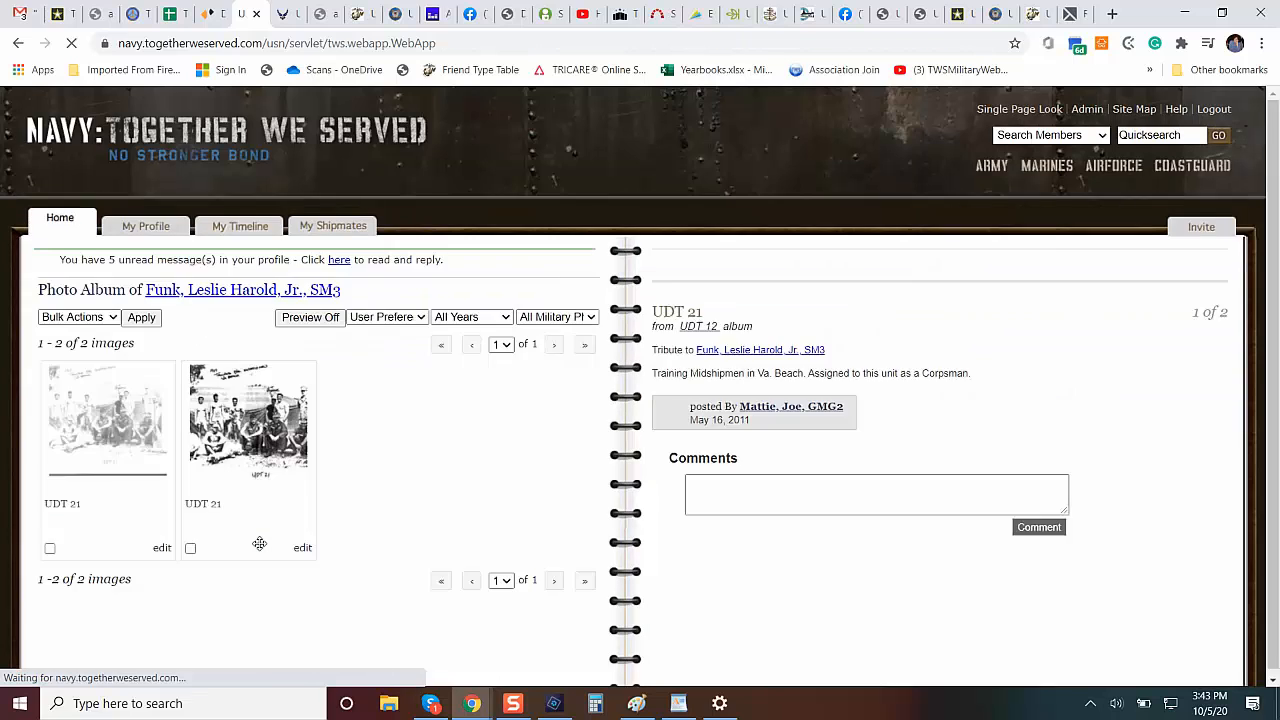
Return to the signalman's profile and check its portraits and latest photos down to the end of the page.
left_click(229, 293)
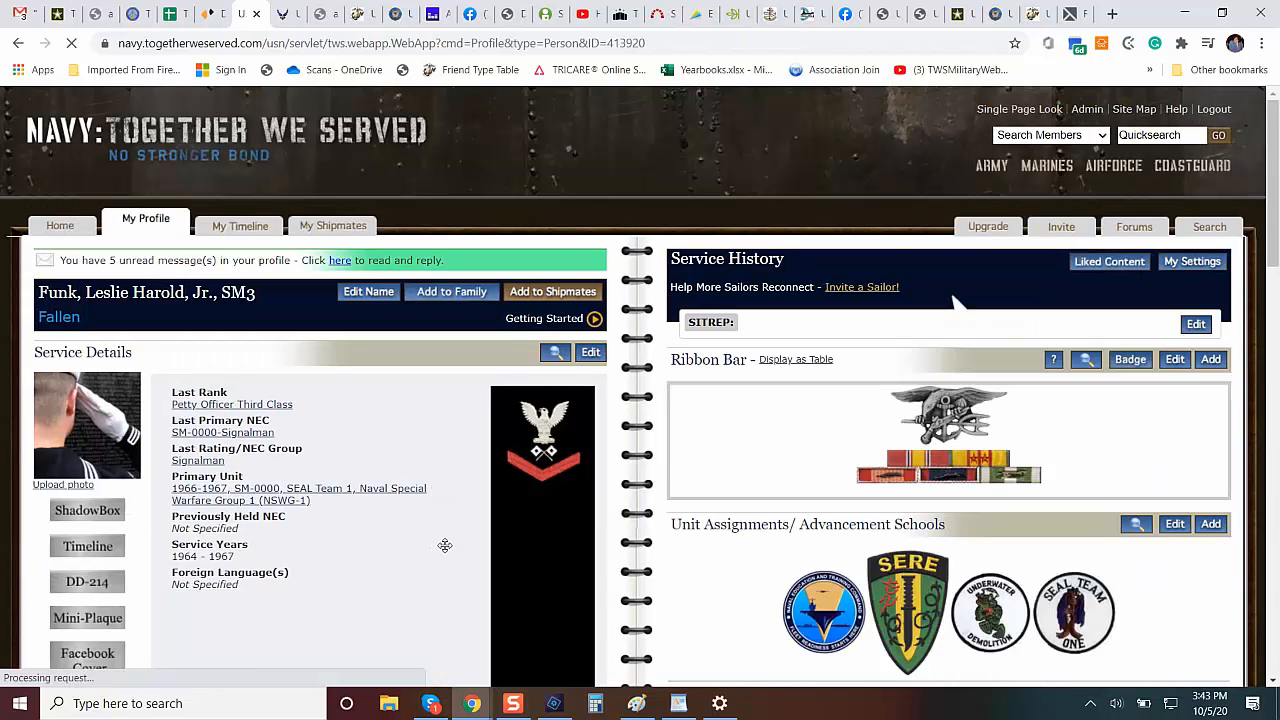
left_click(1274, 628)
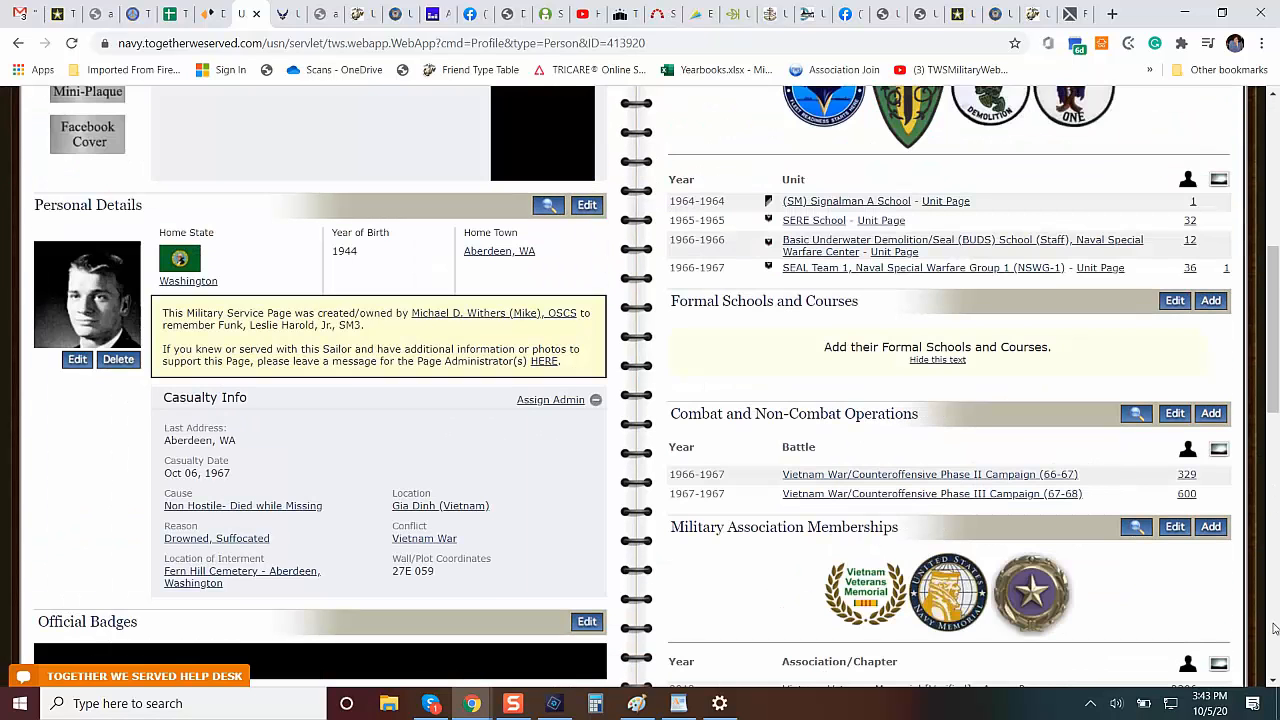
left_click(1274, 628)
left_click(1274, 628)
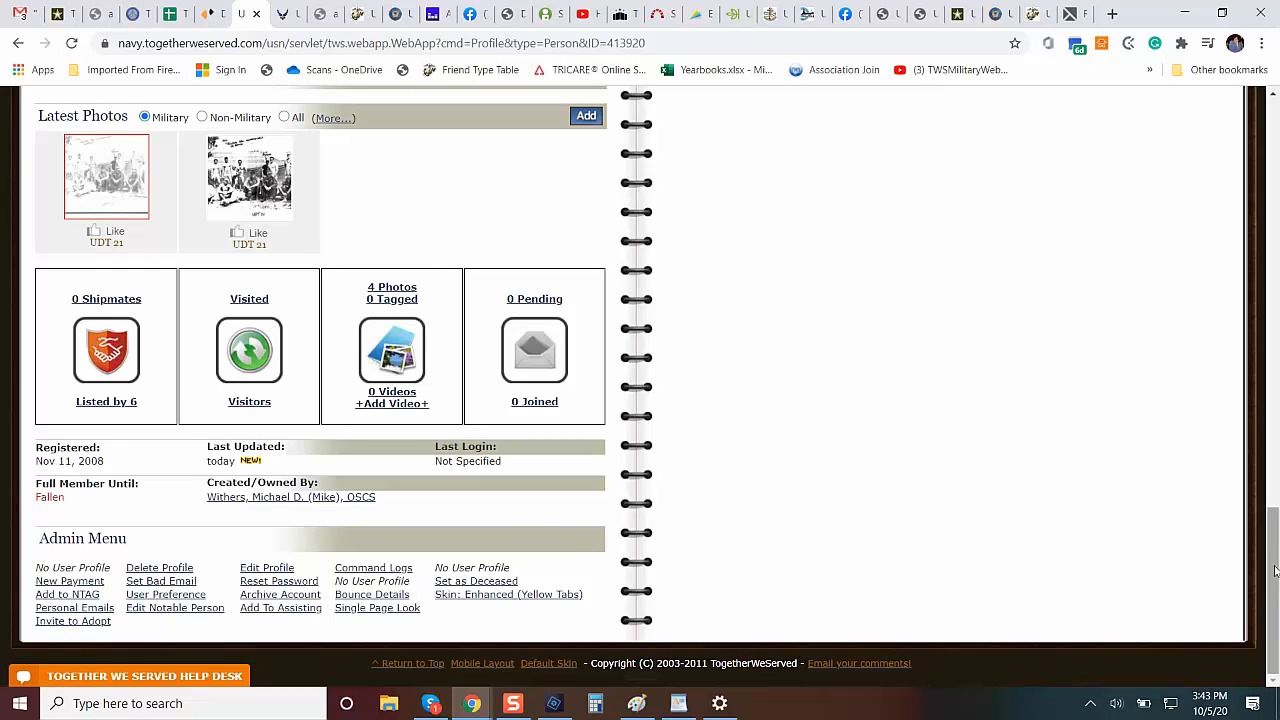
left_click_drag(1275, 571, 1272, 110)
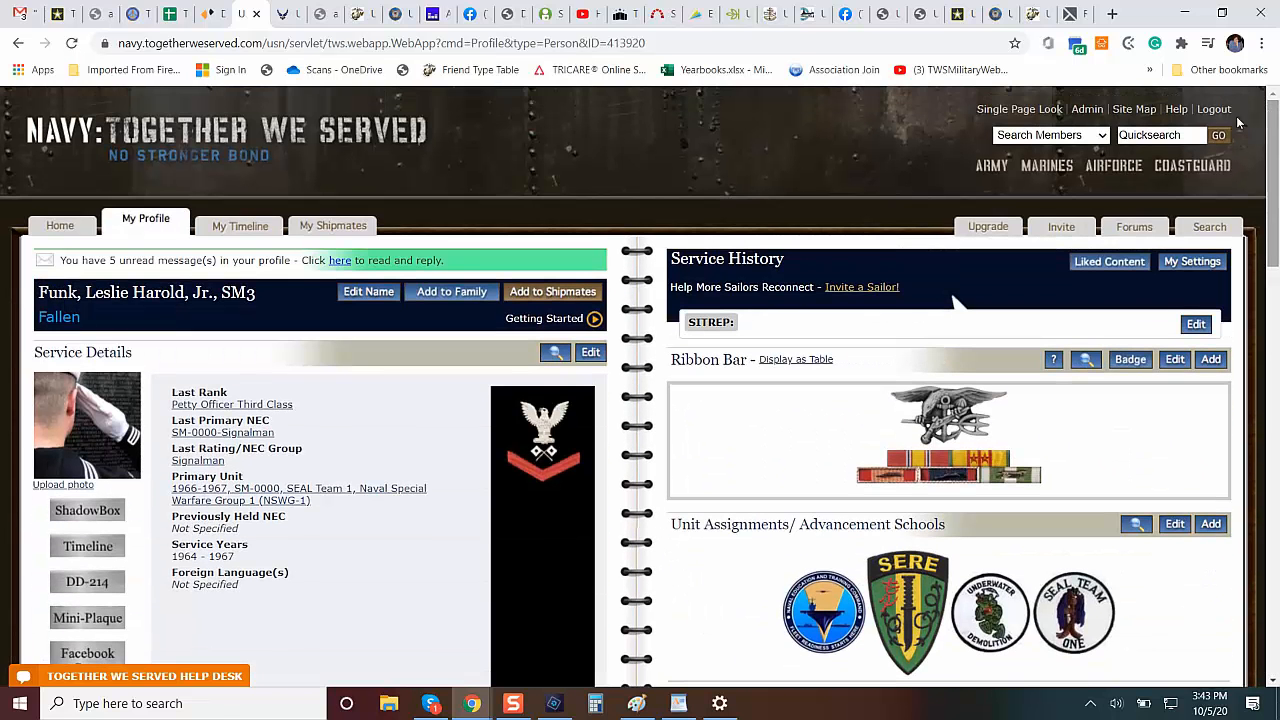
Go back to the search results, open the 3rd Bn, 7th Marine Regiment corpsman's profile and inspect his portrait enlarged.
left_click(20, 44)
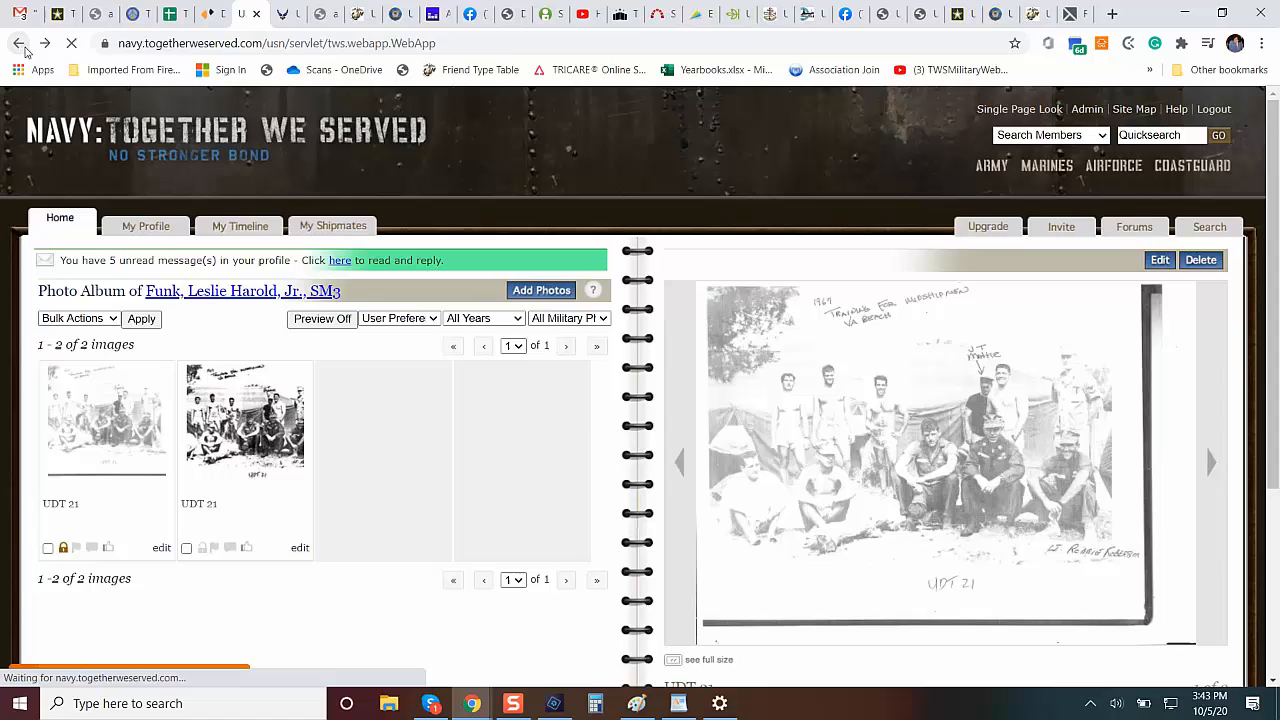
left_click(20, 44)
left_click(20, 44)
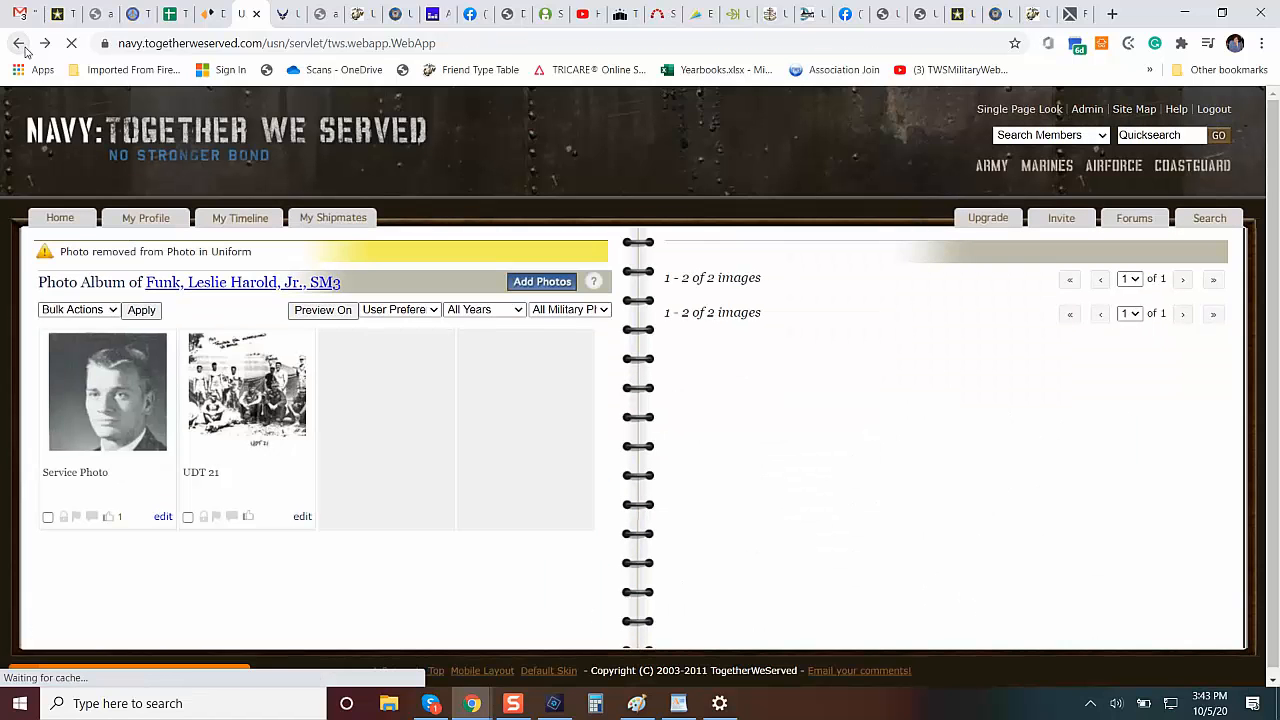
left_click(22, 45)
left_click(22, 45)
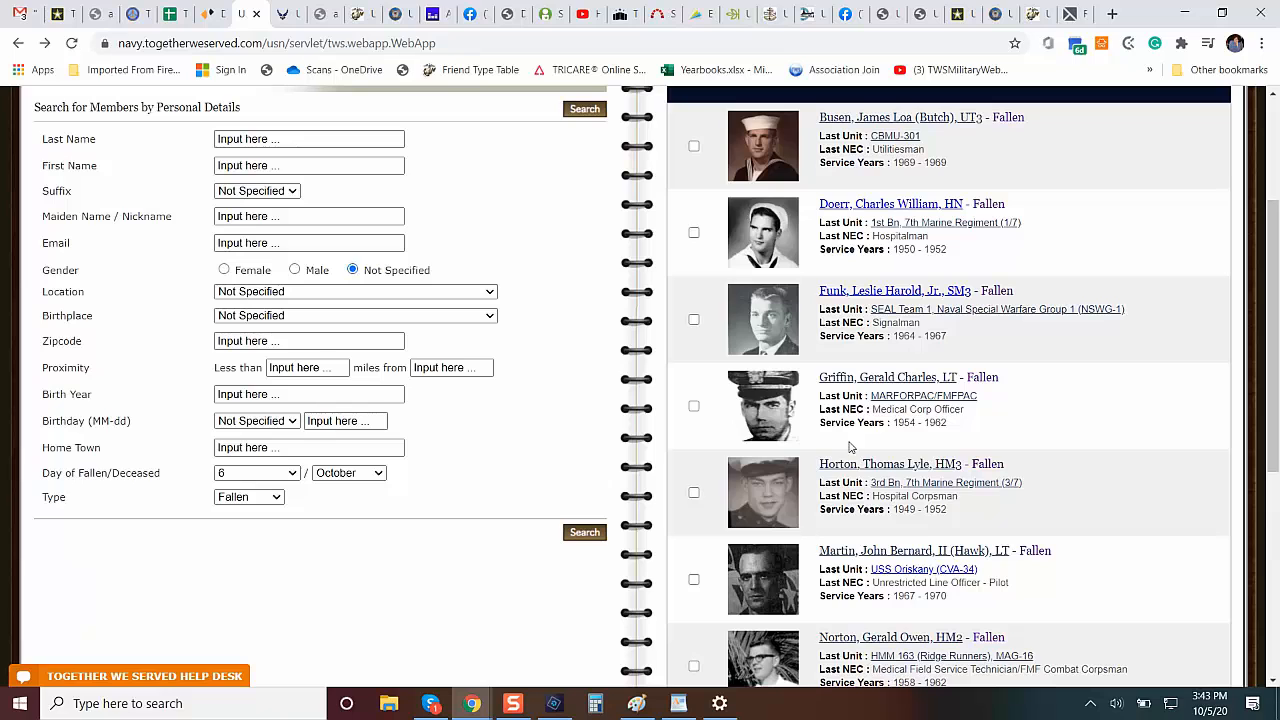
left_click(926, 468)
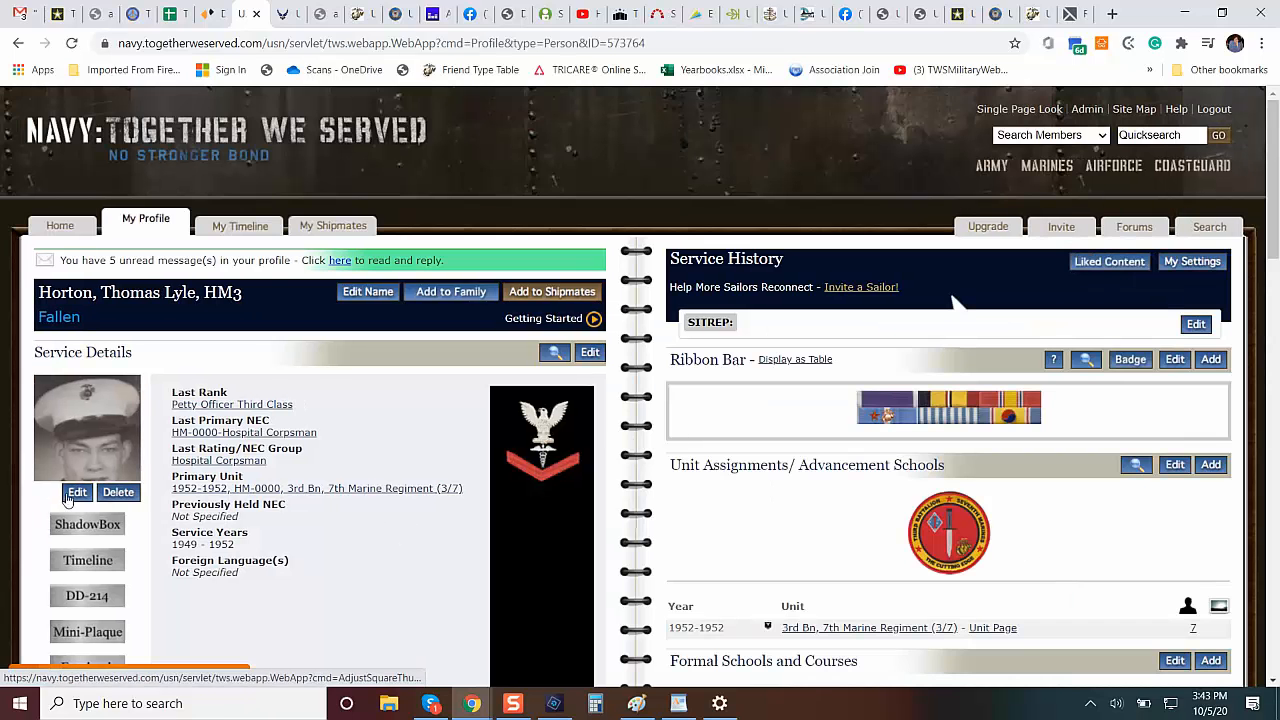
left_click(73, 437)
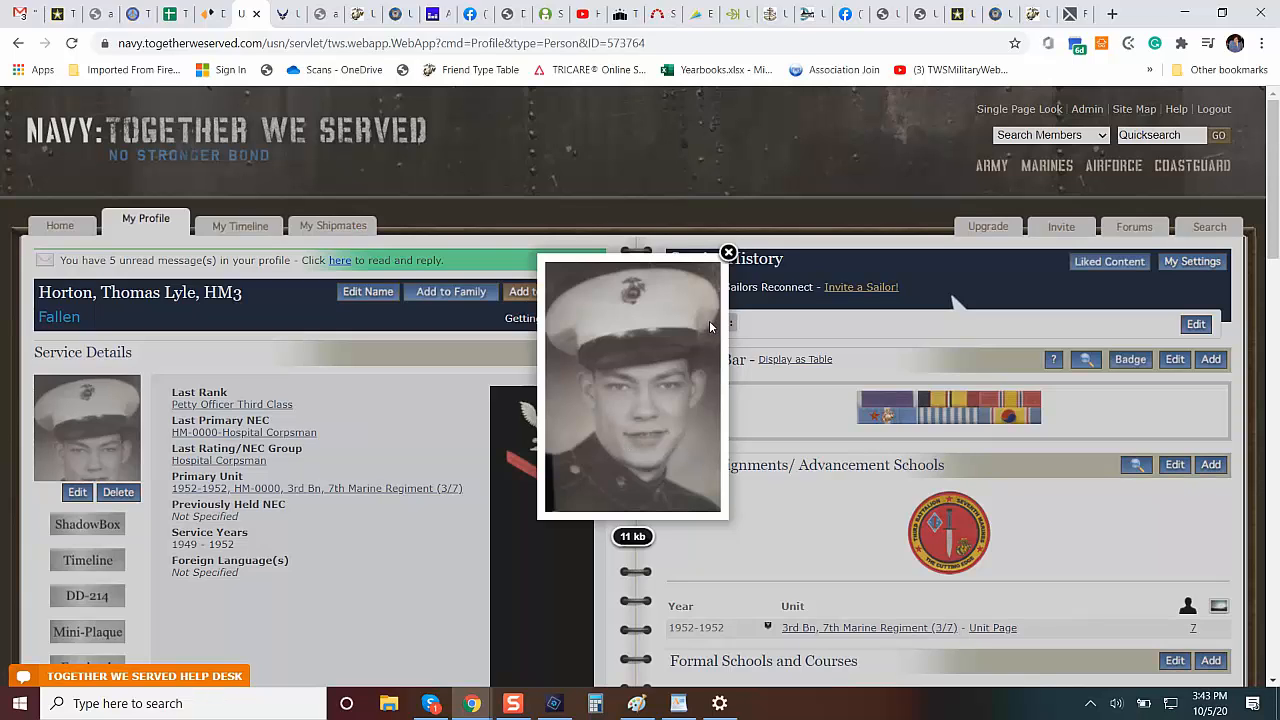
left_click(729, 253)
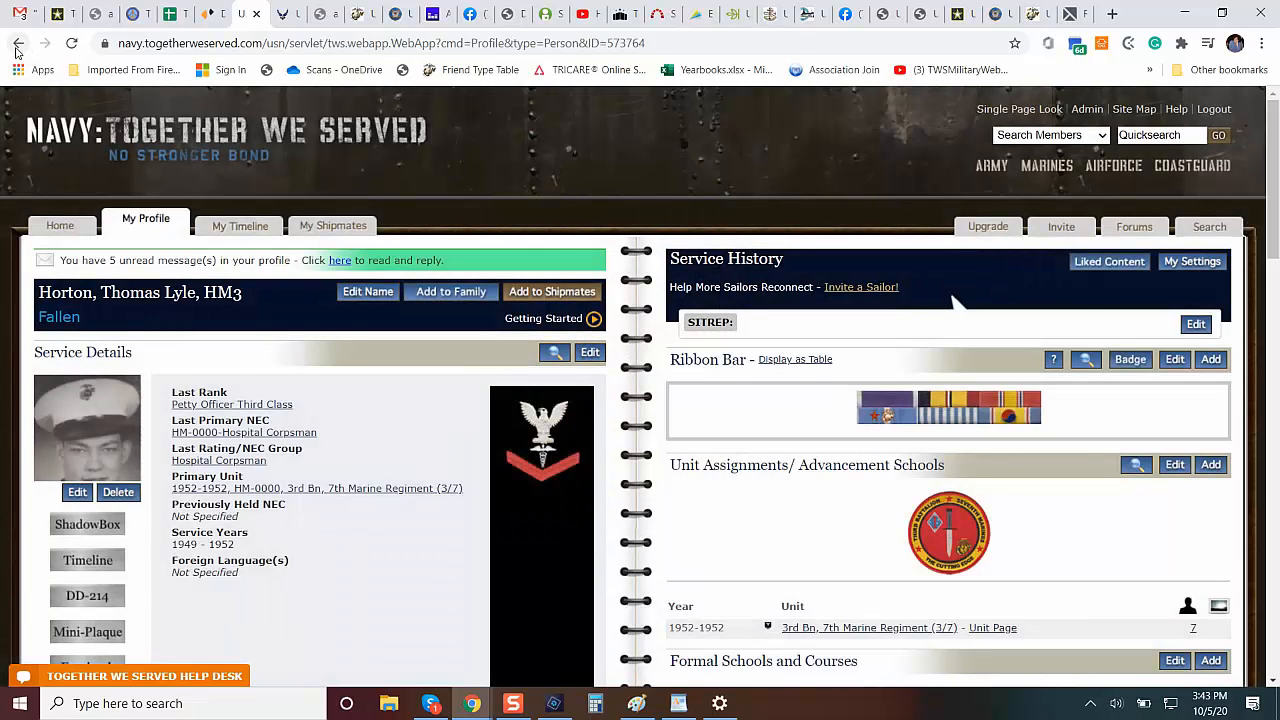
Open the HMM 163 corpsman's profile from the search results, view his photo at full size and return to his profile.
left_click(17, 45)
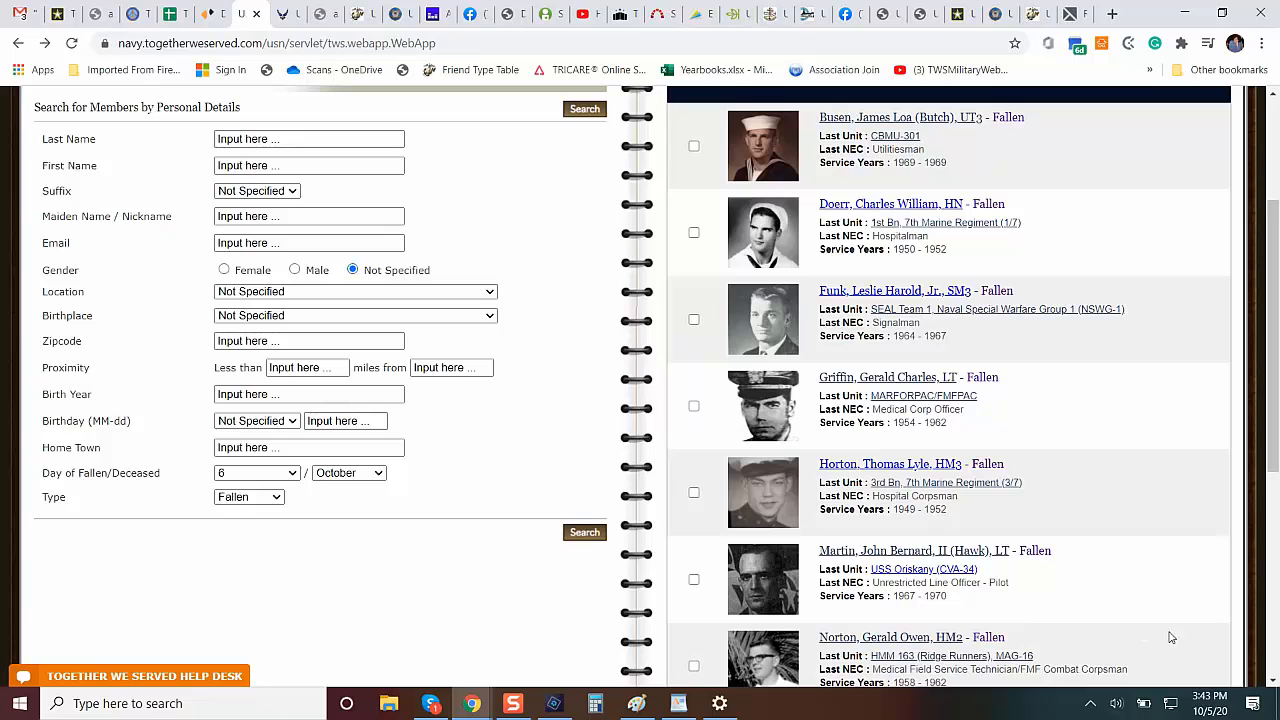
left_click(1272, 681)
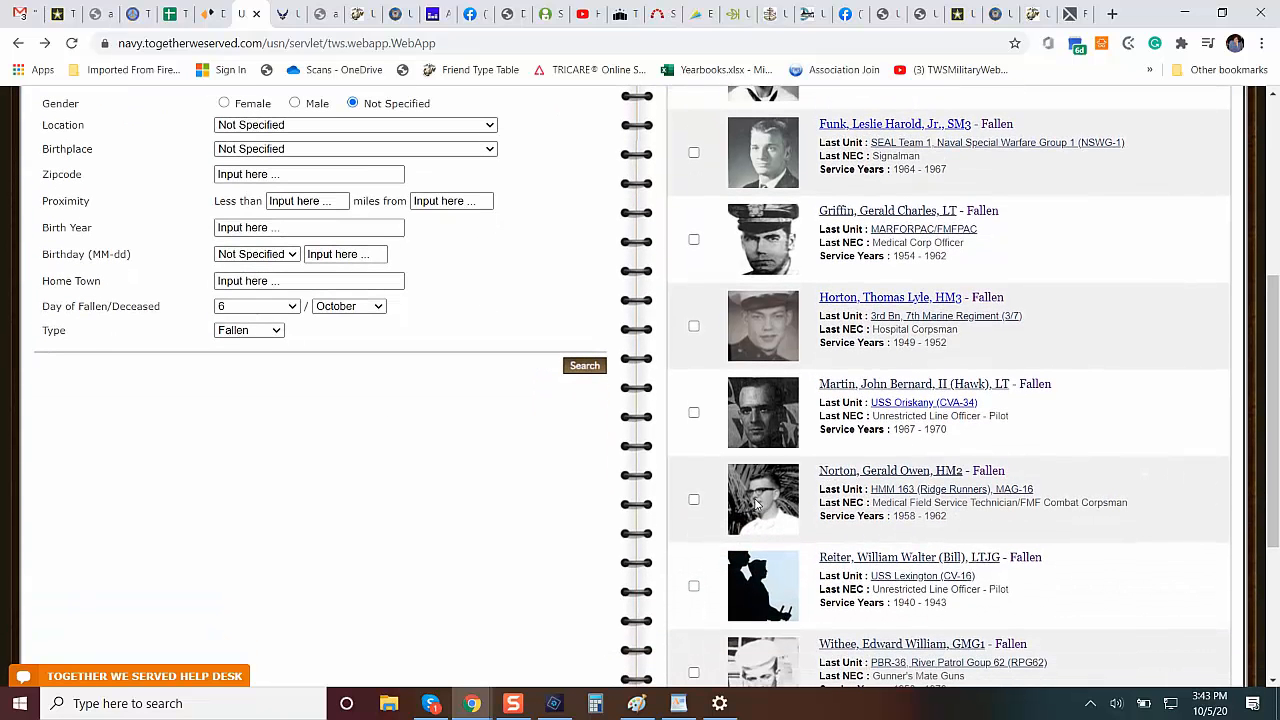
left_click(880, 476)
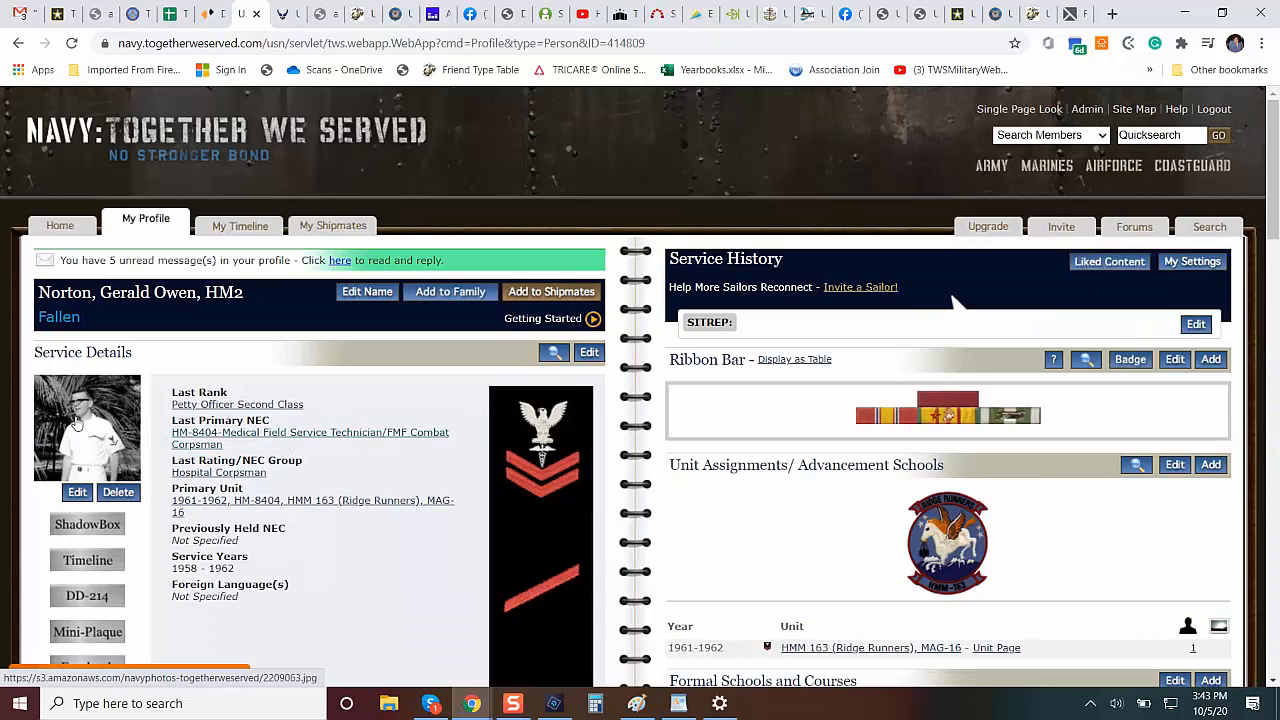
left_click(72, 418)
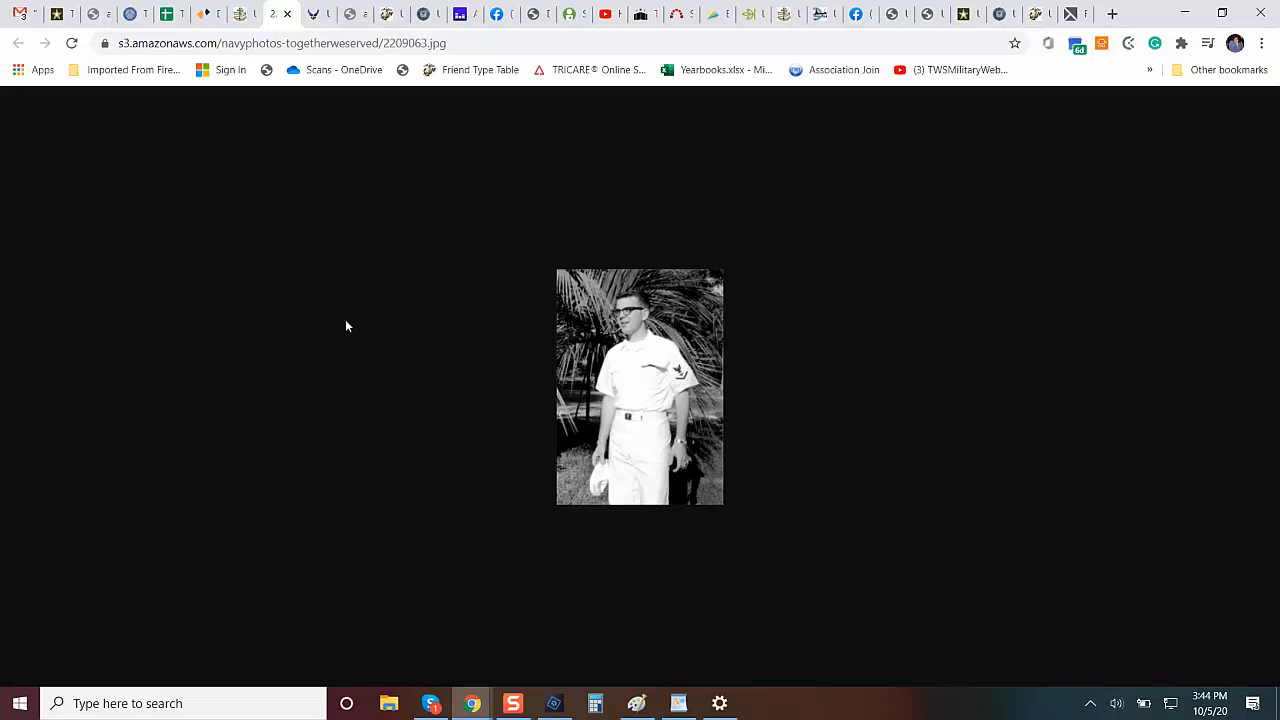
left_click(240, 15)
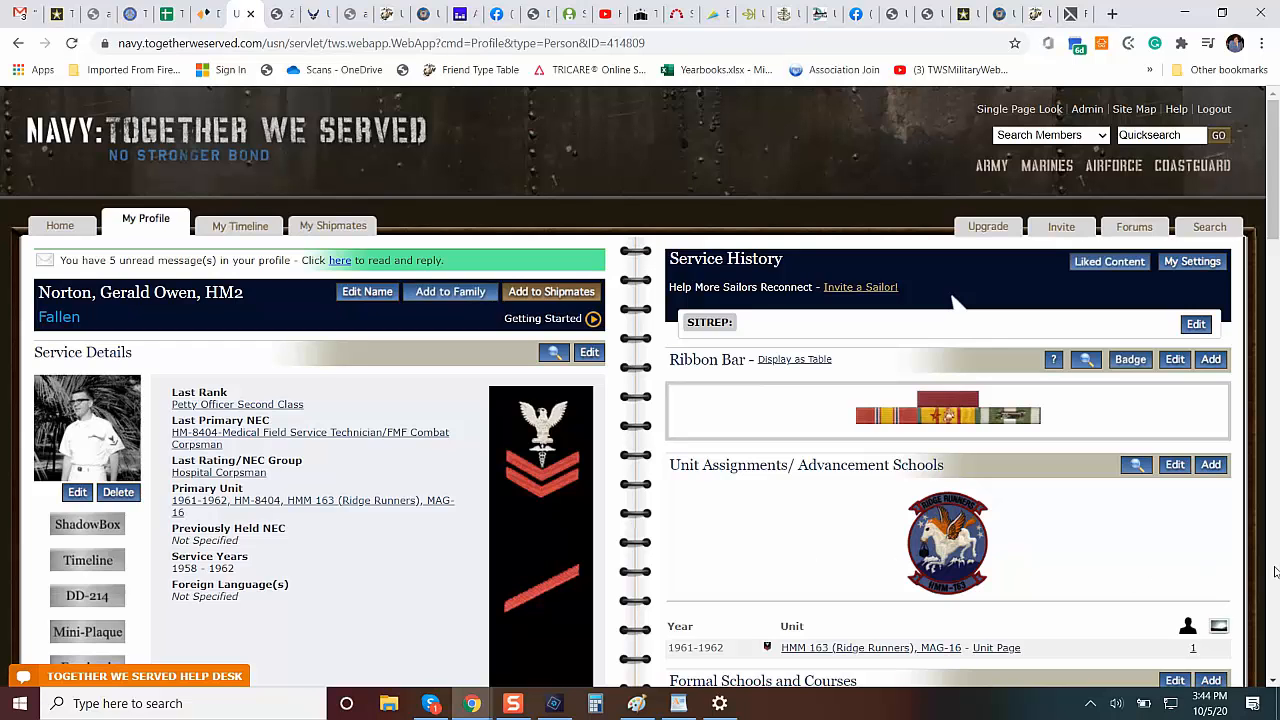
Check the USS Lexington pilot's profile for a portrait, and review the rest of the fallen members in the search results.
left_click(17, 45)
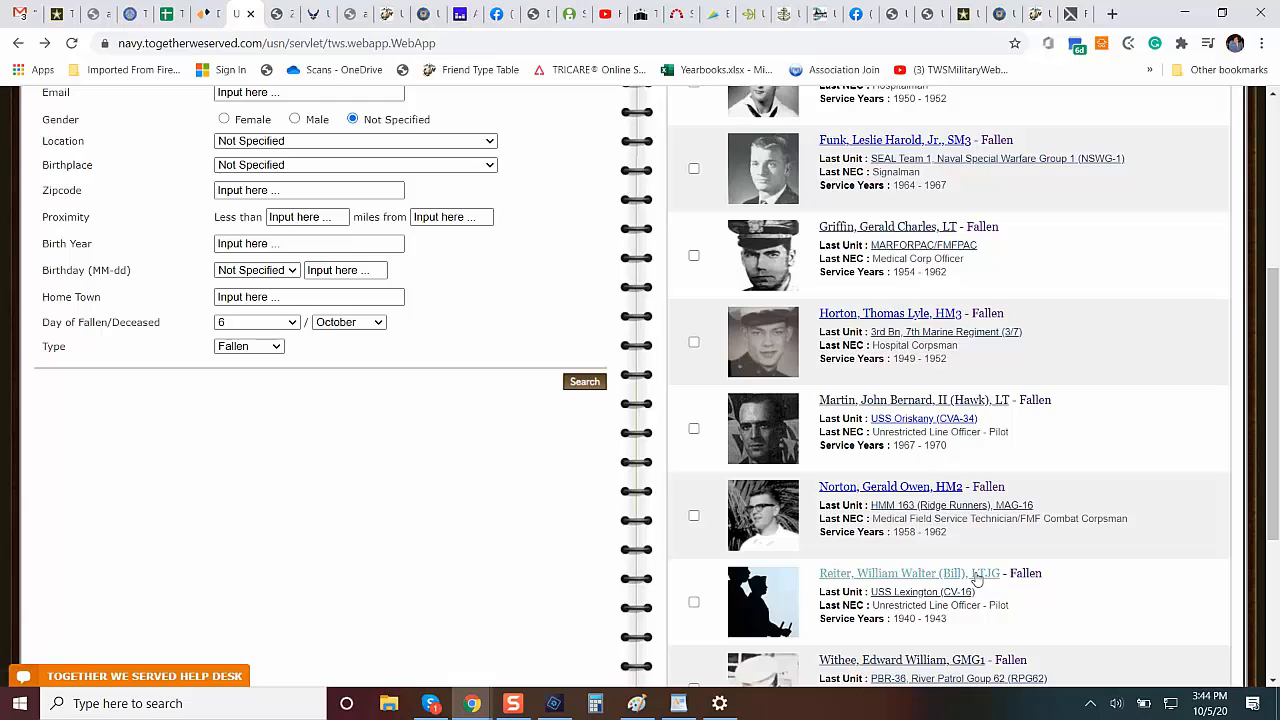
left_click(943, 579)
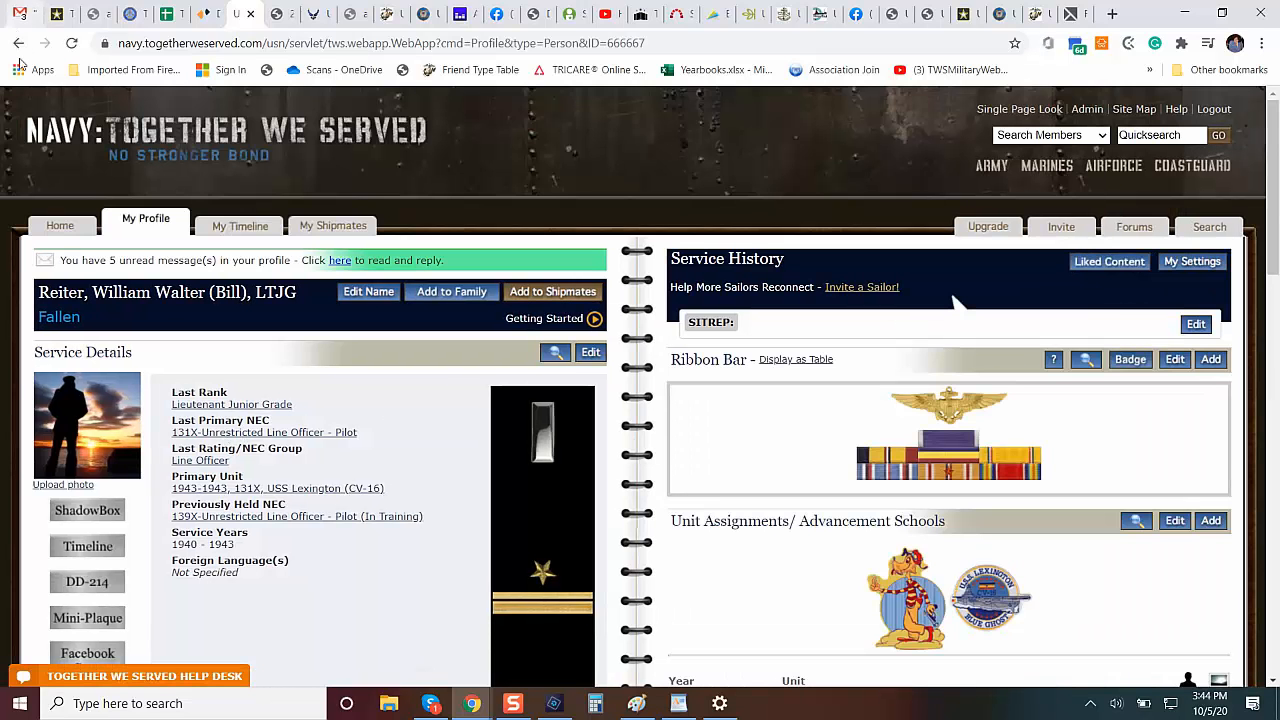
left_click(18, 43)
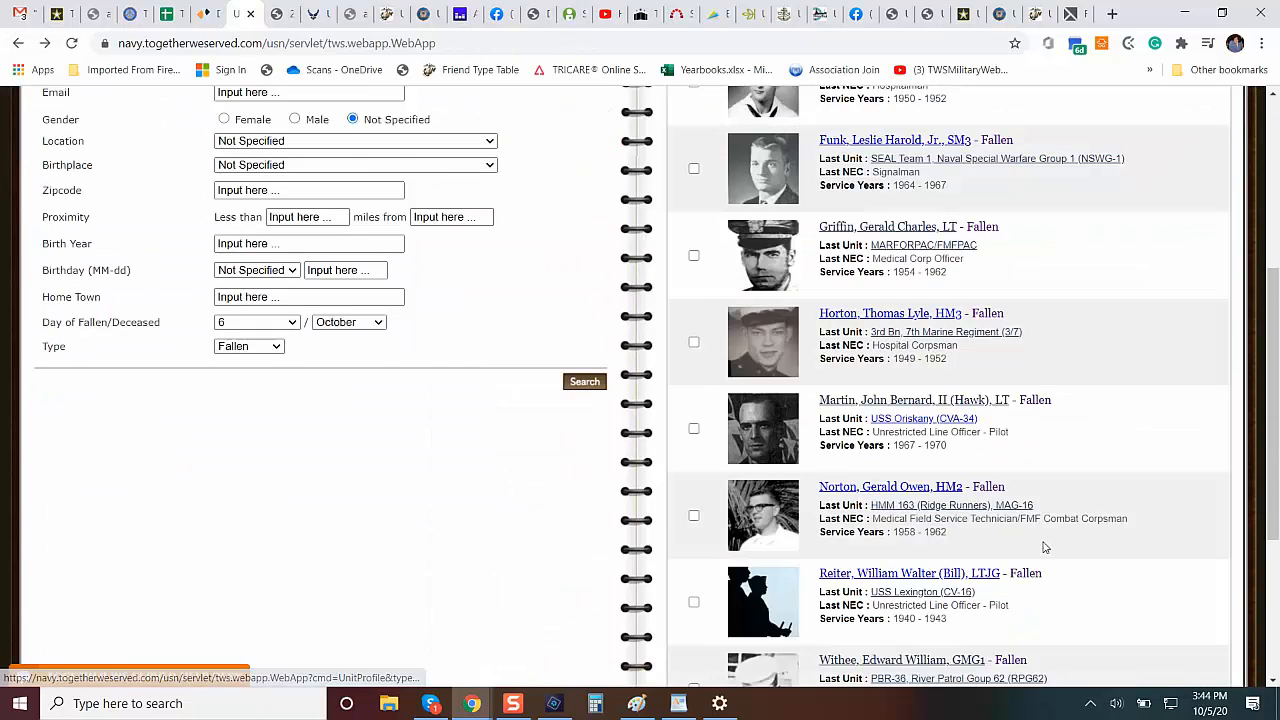
scroll(1276, 614, "down", 3)
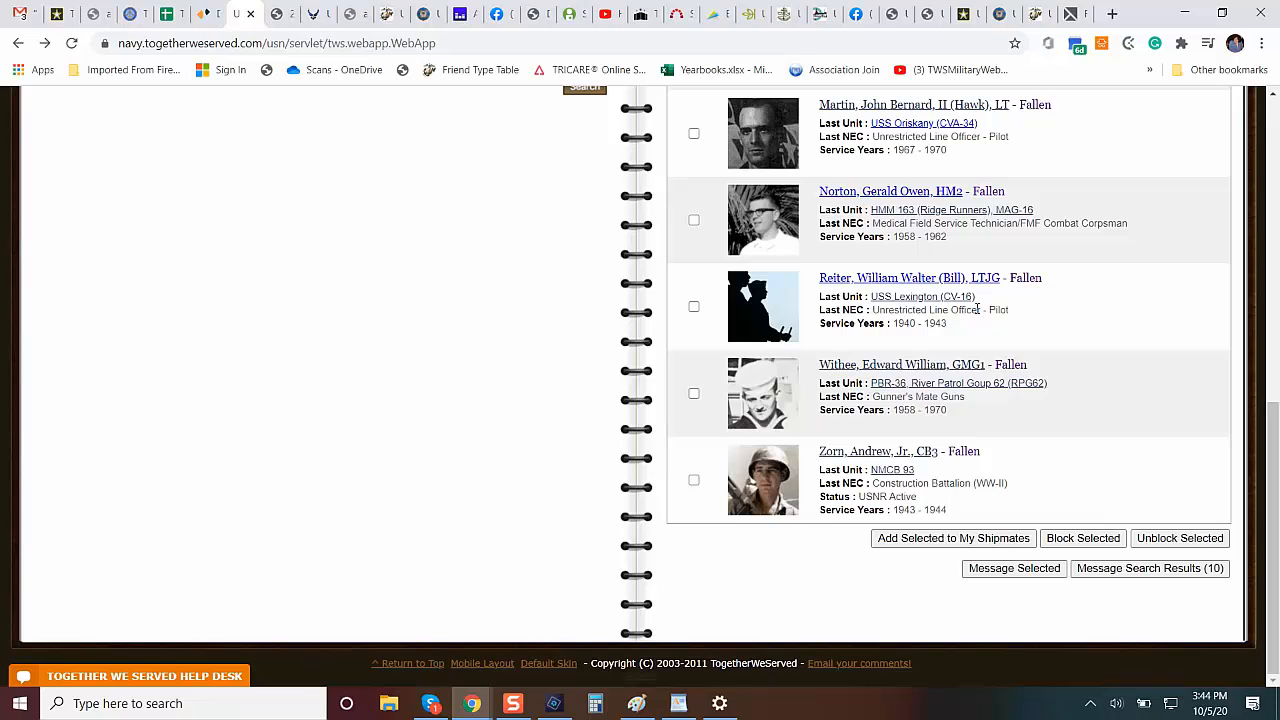
scroll(1275, 160, "up", 7)
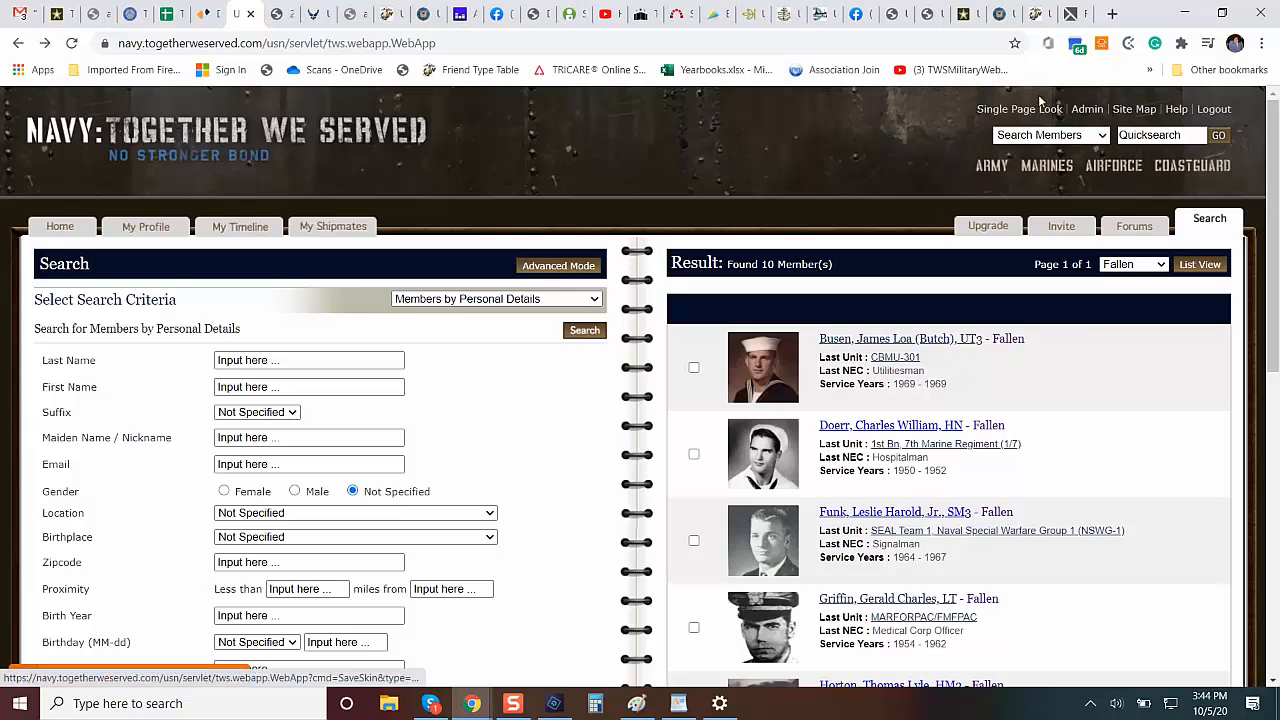
Switch to the TechSmith article's browser tab and load rollofhonor.togetherweserved.com in it.
left_click(1073, 12)
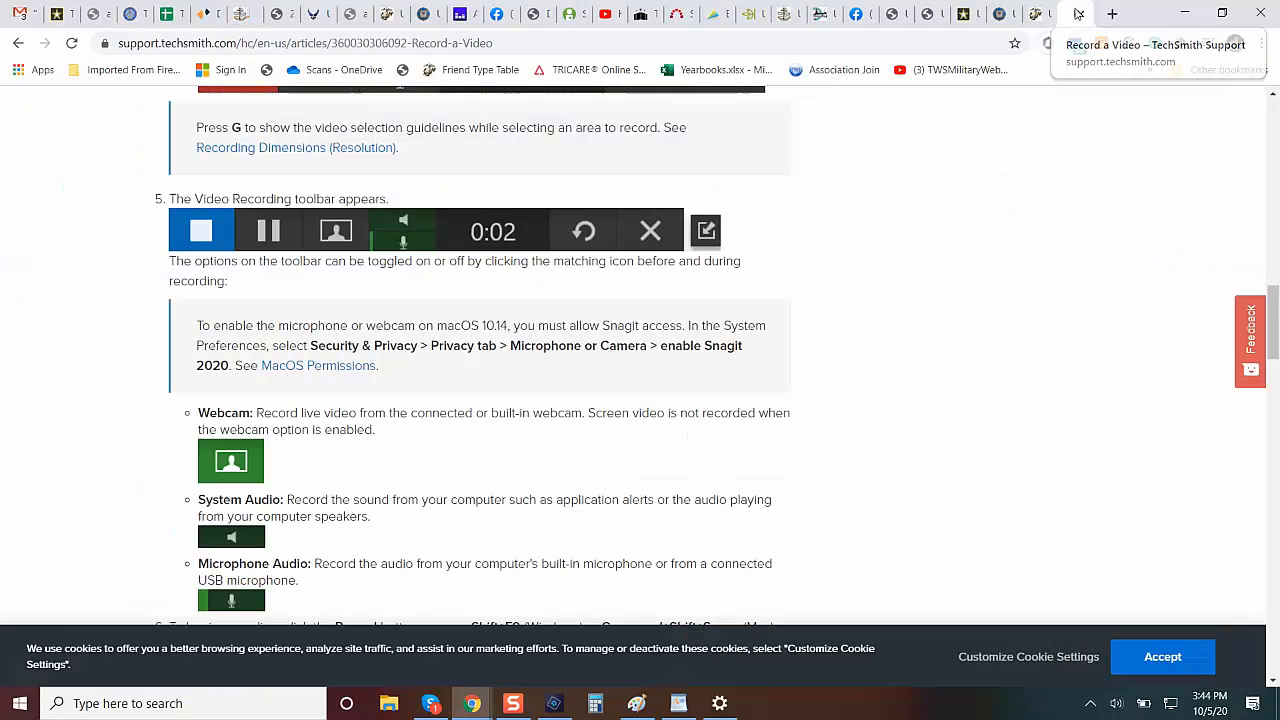
left_click(741, 49)
type("r")
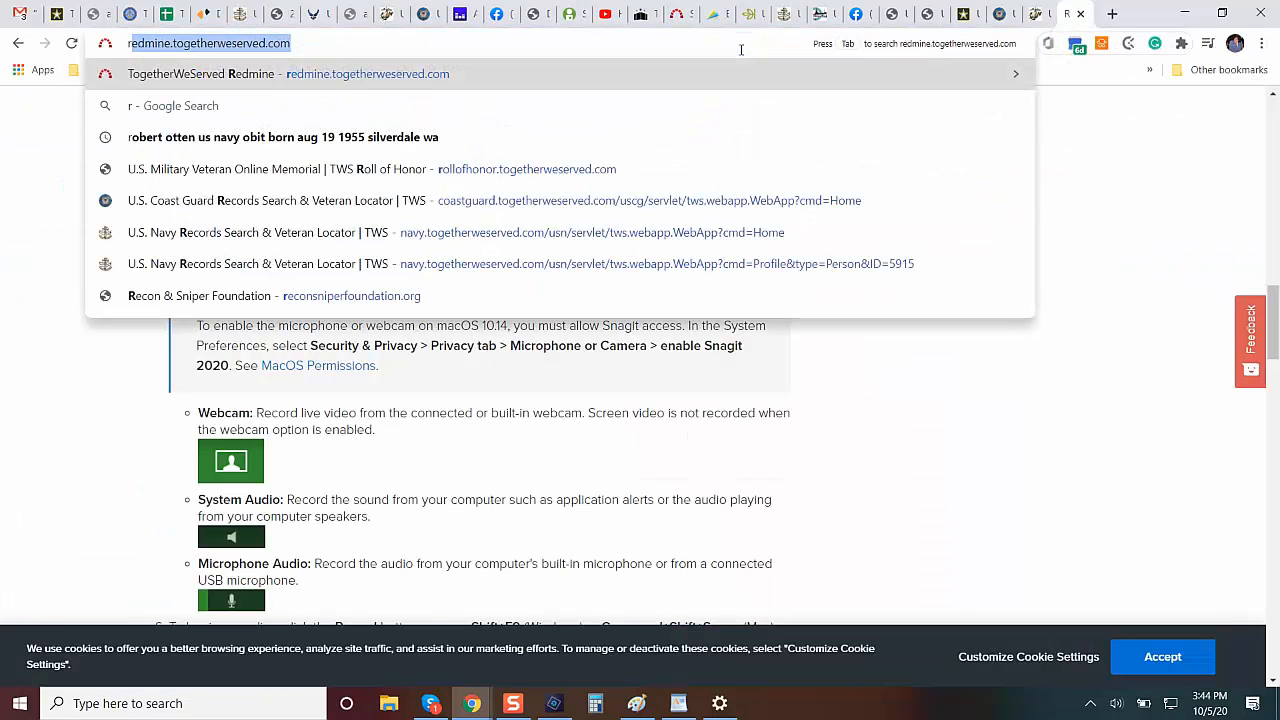
type("o")
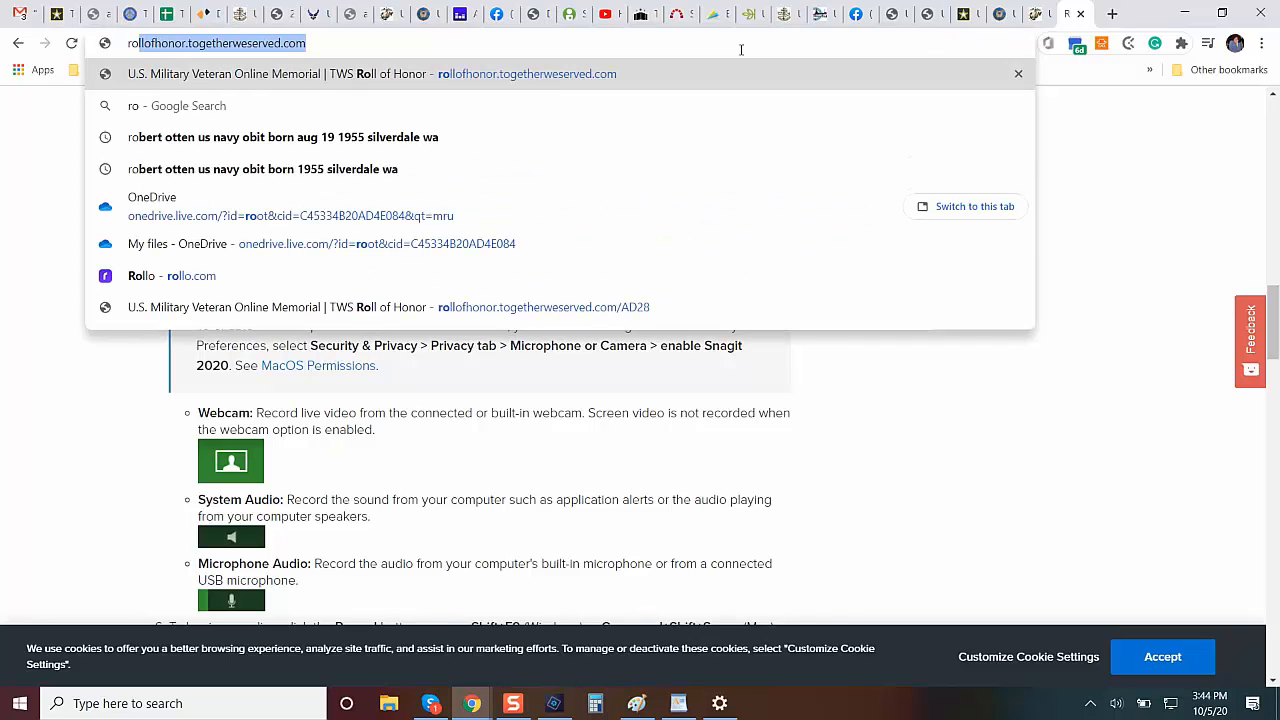
key("Return")
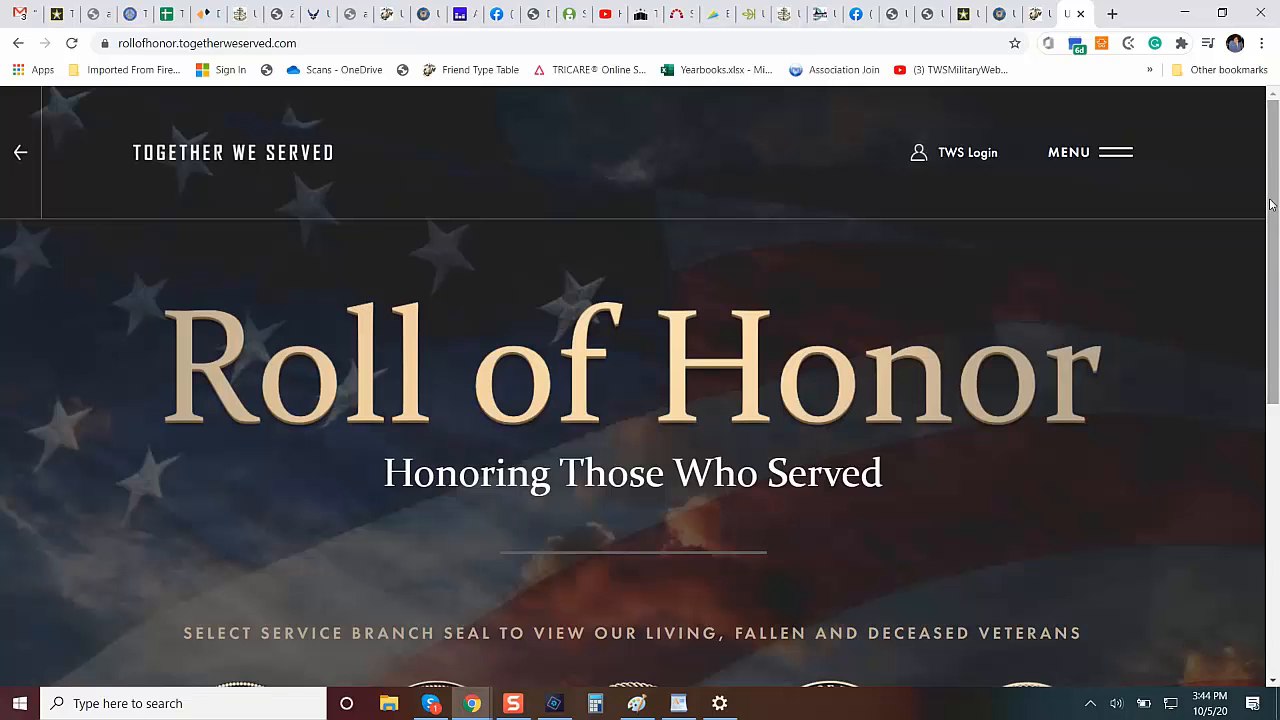
Choose the Navy seal on the Roll of Honor page and open its Fallen Sailors listing.
scroll(1273, 298, "down", 2)
scroll(1273, 298, "down", 1)
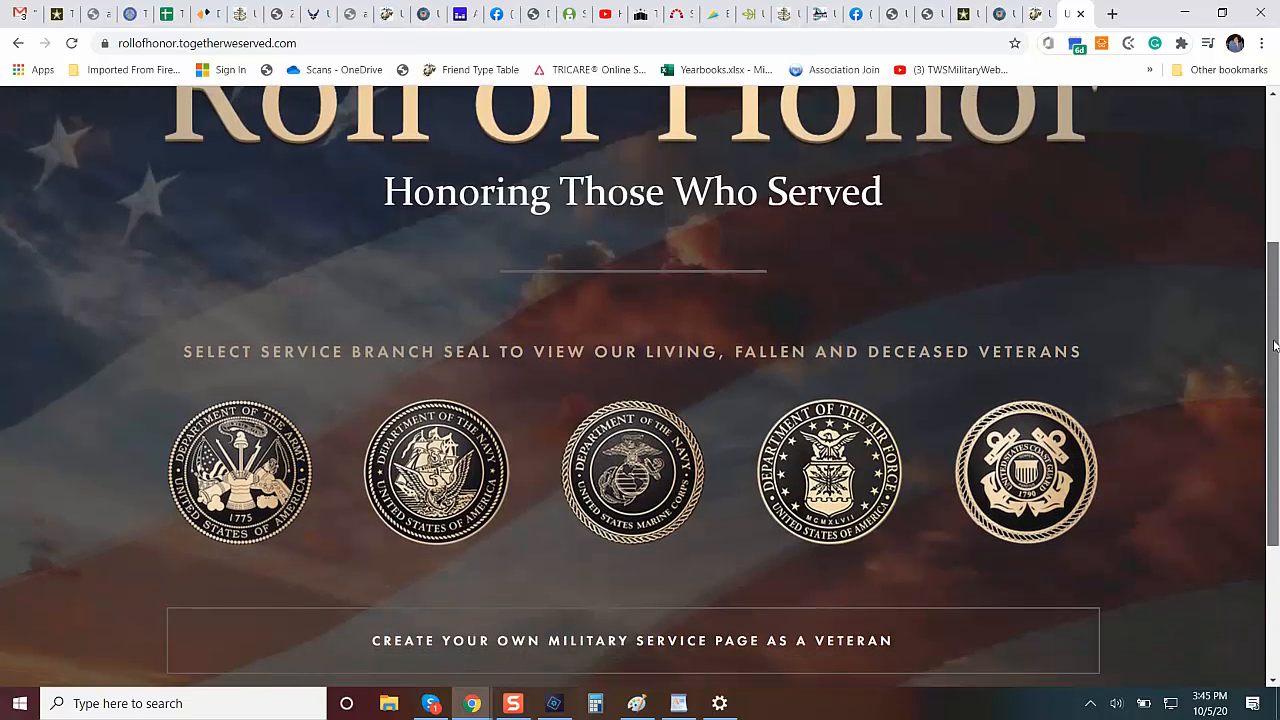
left_click(446, 511)
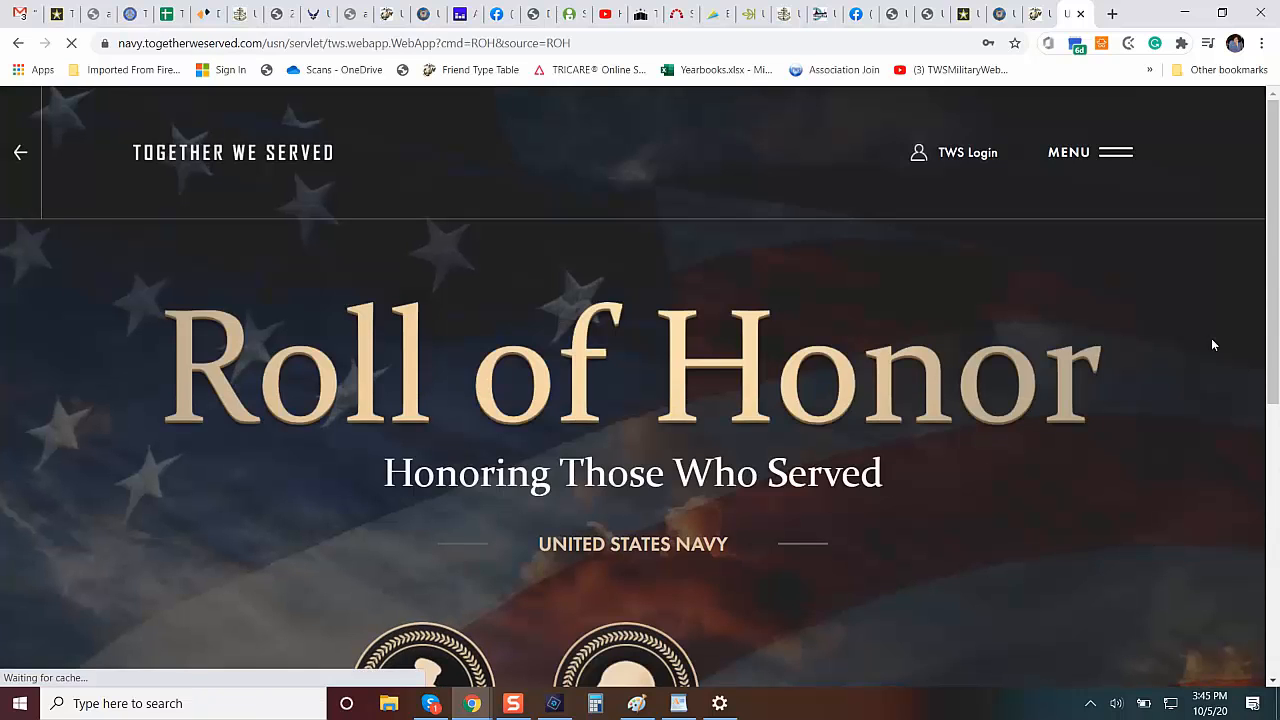
scroll(601, 467, "down", 2)
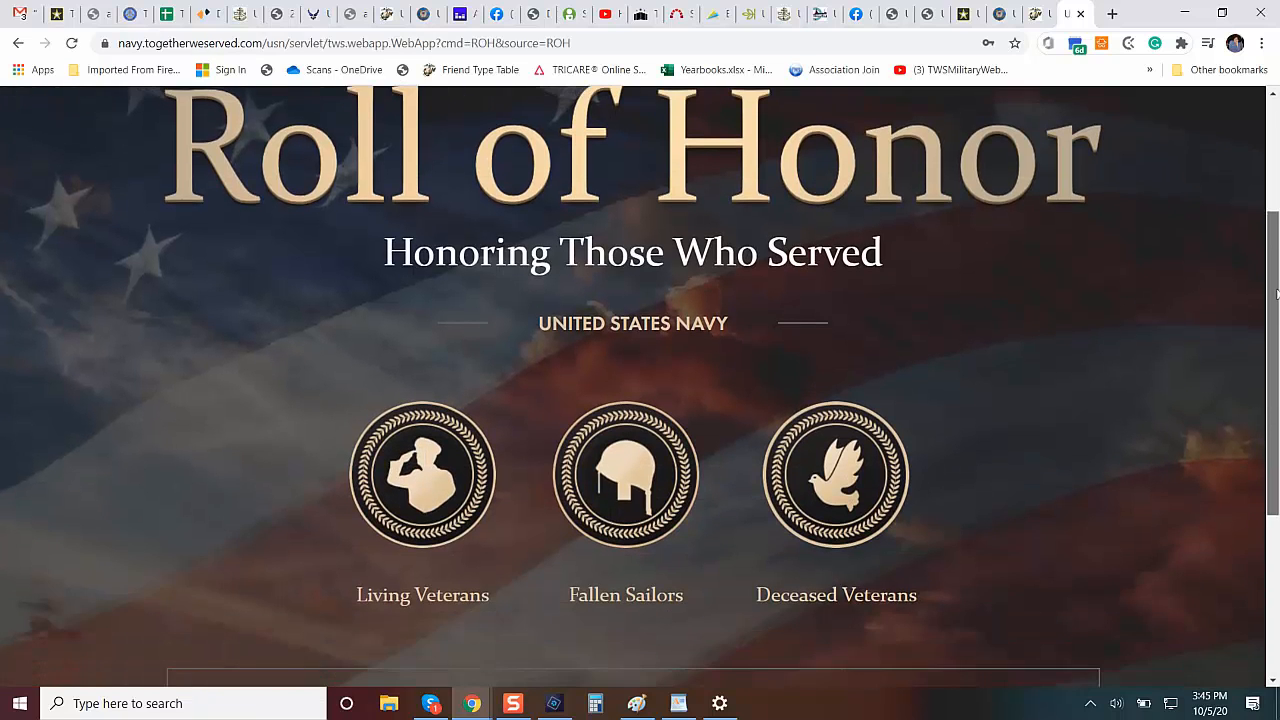
left_click(601, 467)
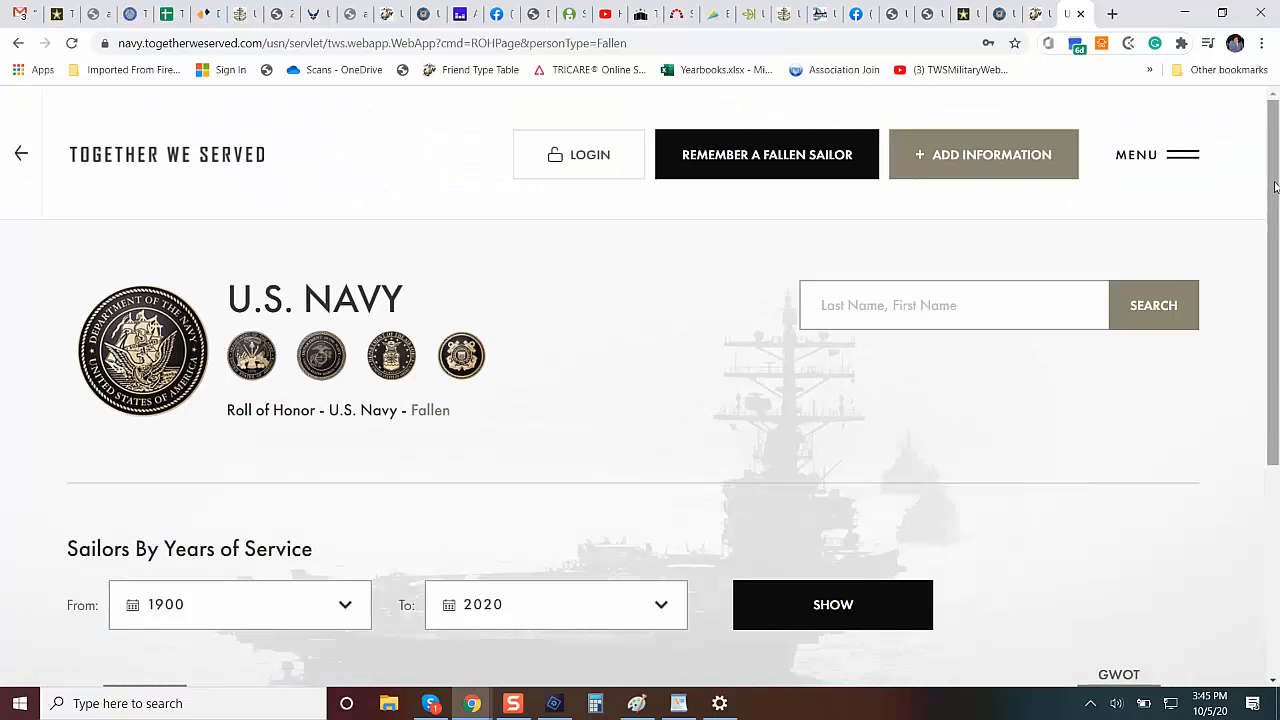
Look through the fallen sailors' Roll of Honor entries from 2013 back to 2009, examining the quality and suitability of their profile photos.
left_click_drag(1275, 187, 1276, 269)
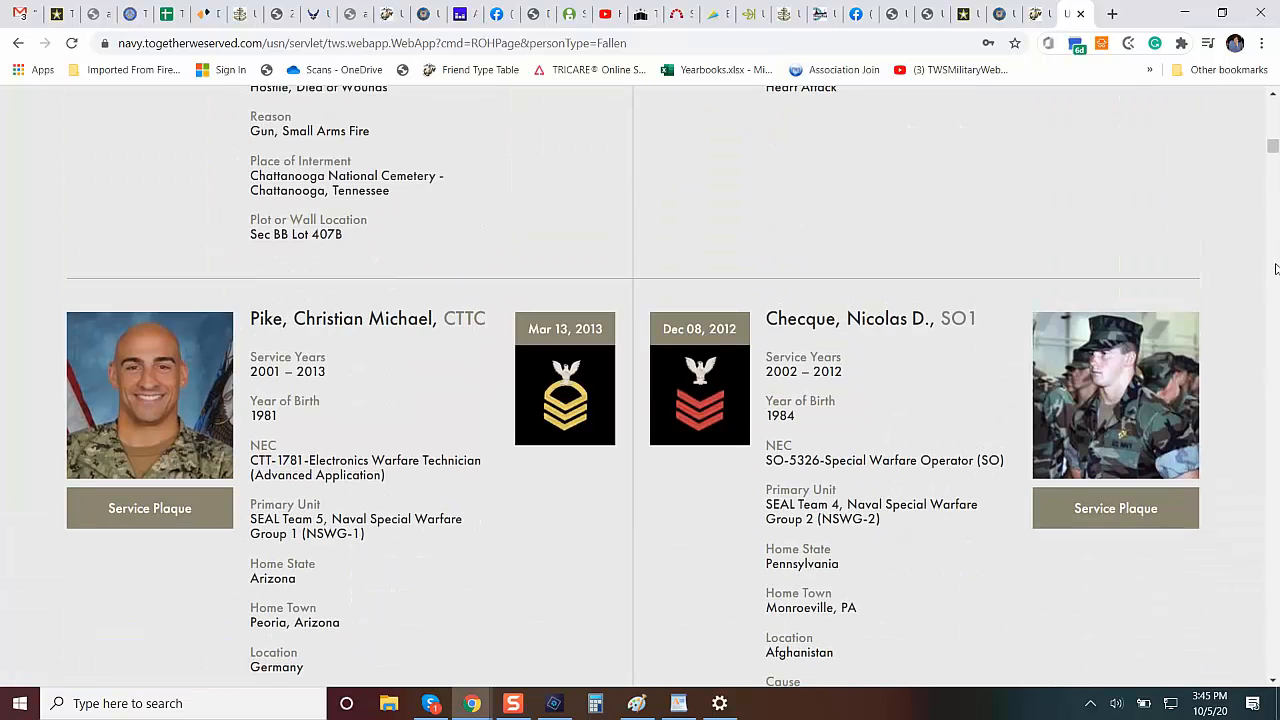
scroll(1276, 269, "down", 9)
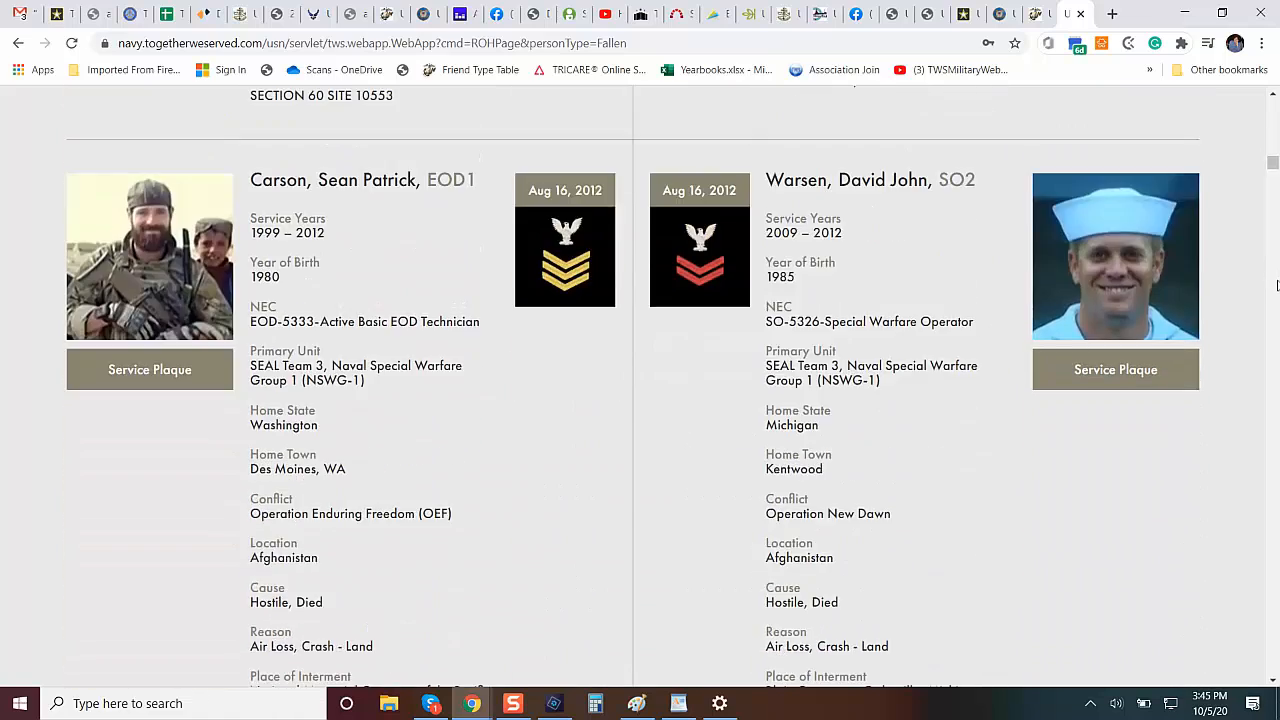
scroll(1276, 289, "down", 9)
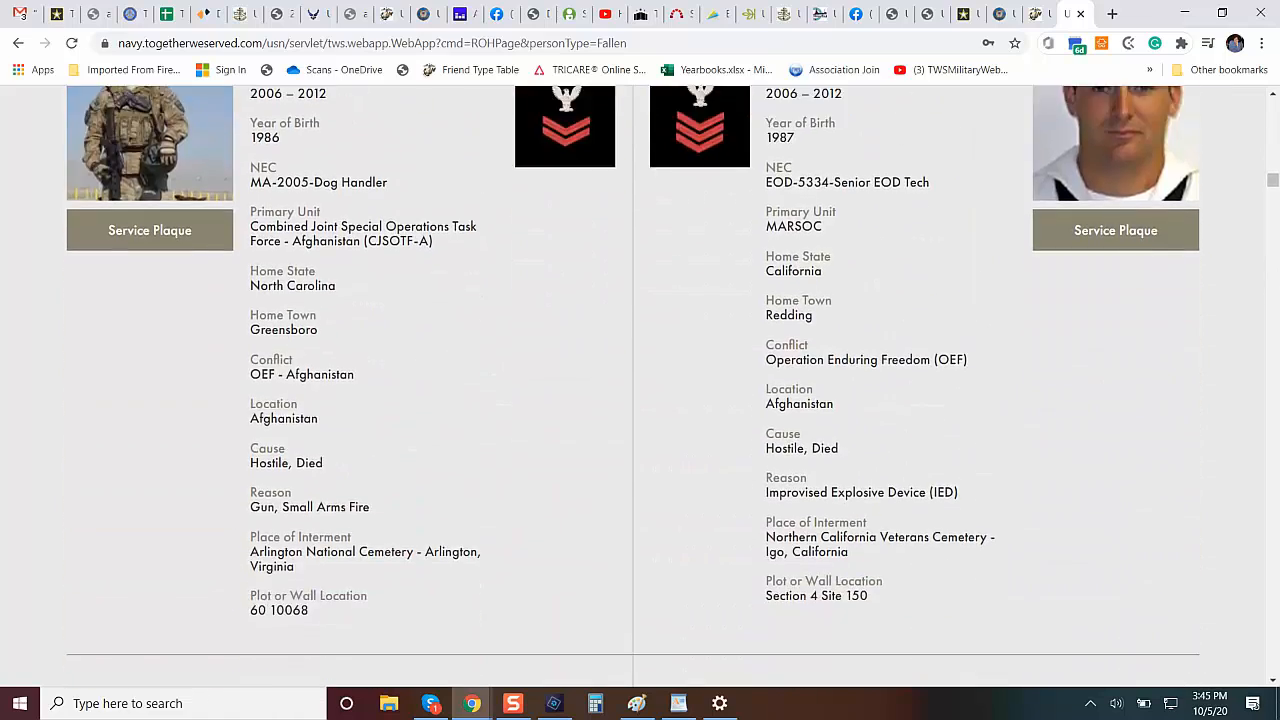
scroll(1276, 289, "down", 2)
scroll(1276, 289, "down", 1)
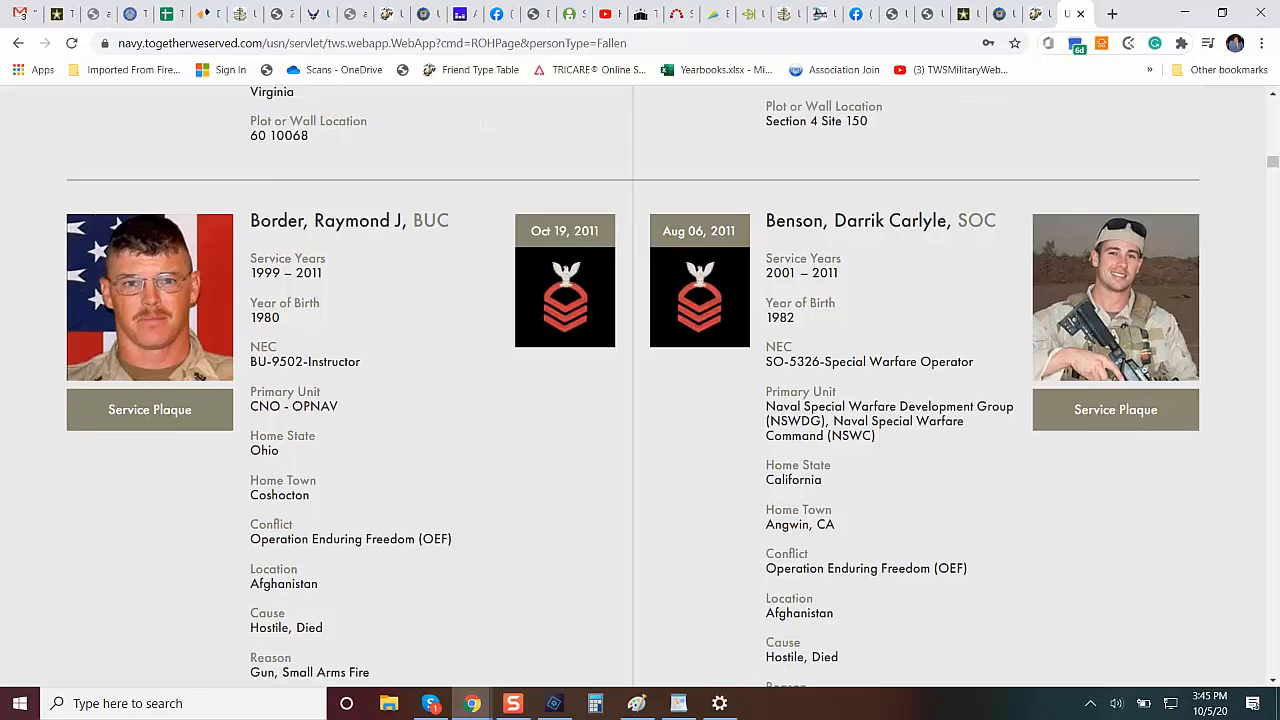
scroll(640, 380, "down", 6)
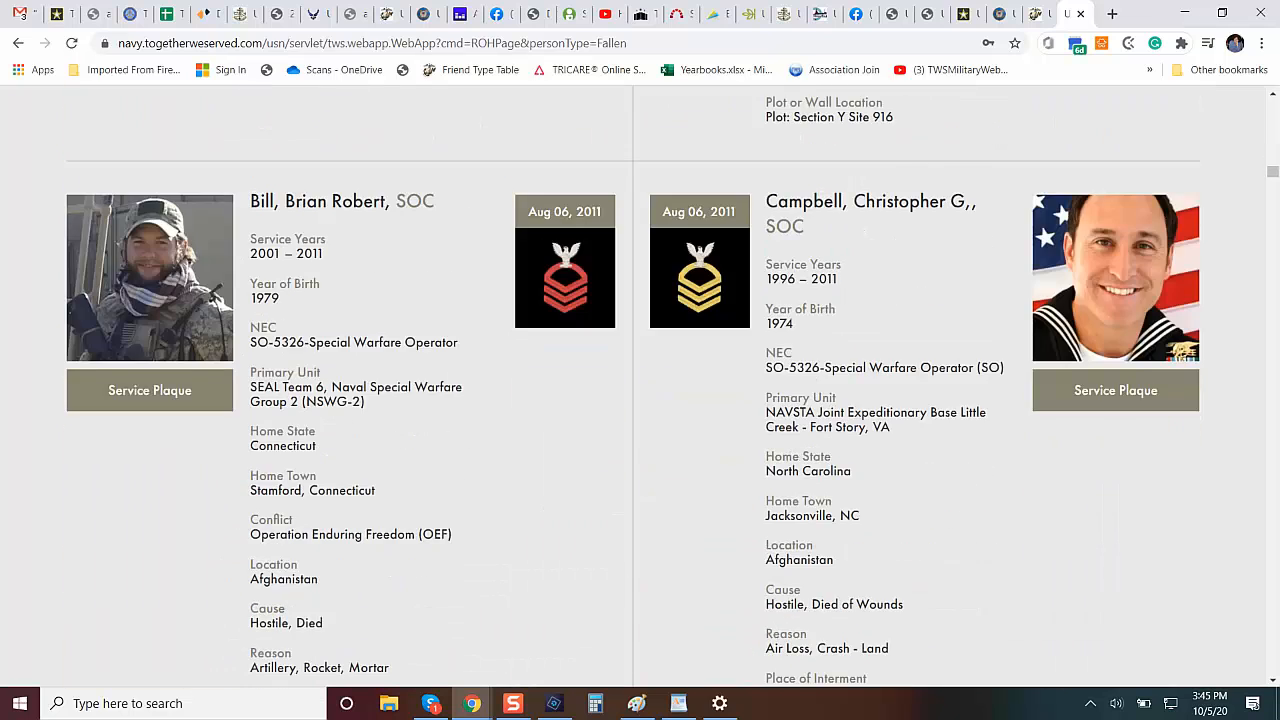
scroll(640, 380, "down", 6)
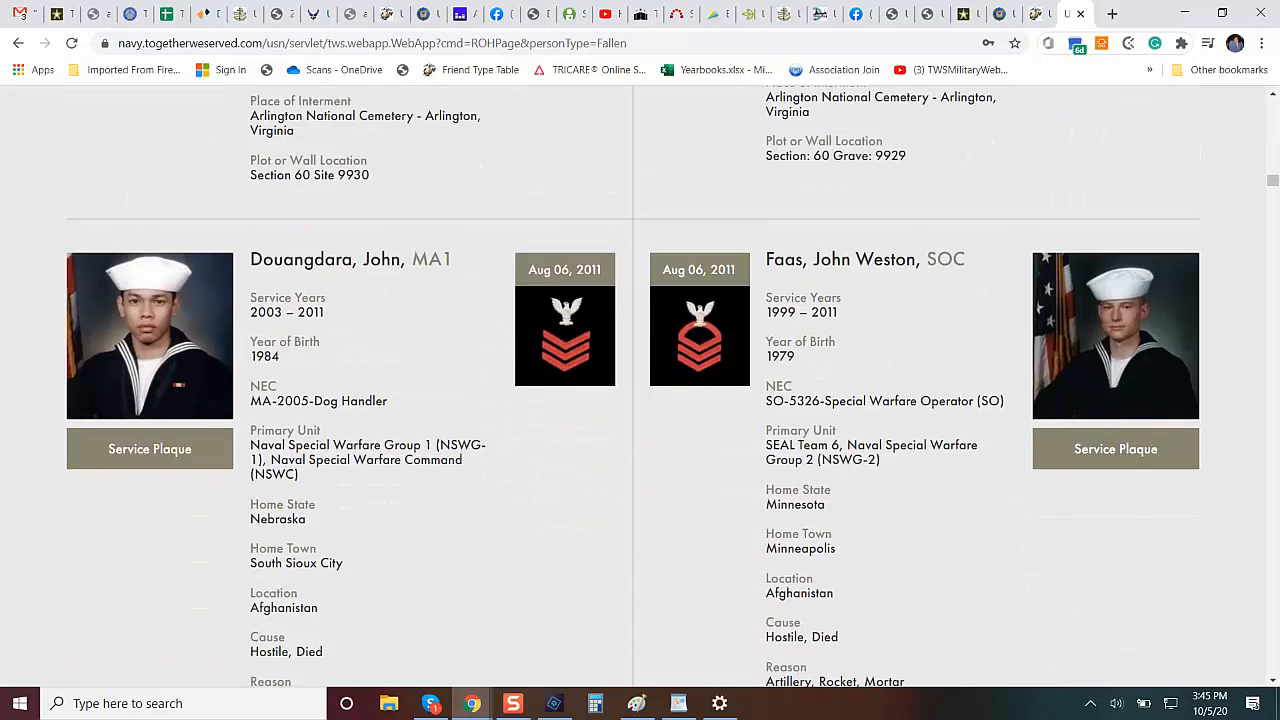
scroll(640, 380, "down", 5)
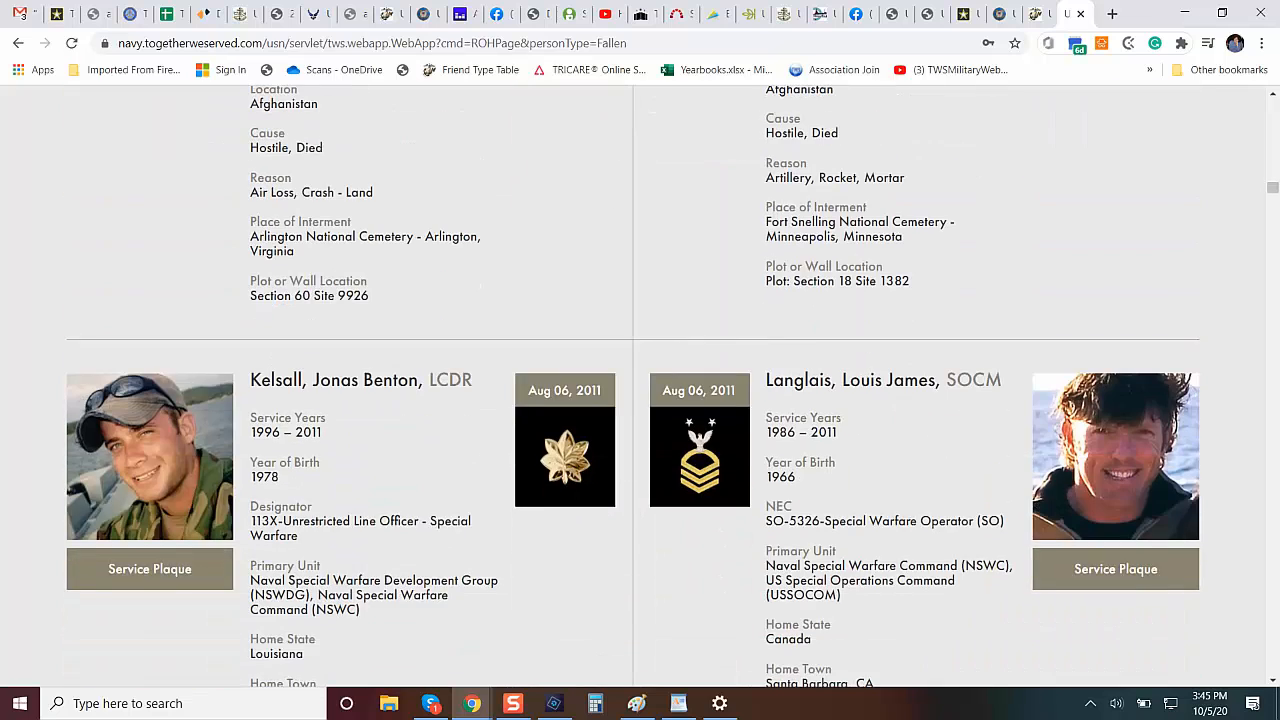
scroll(640, 380, "down", 5)
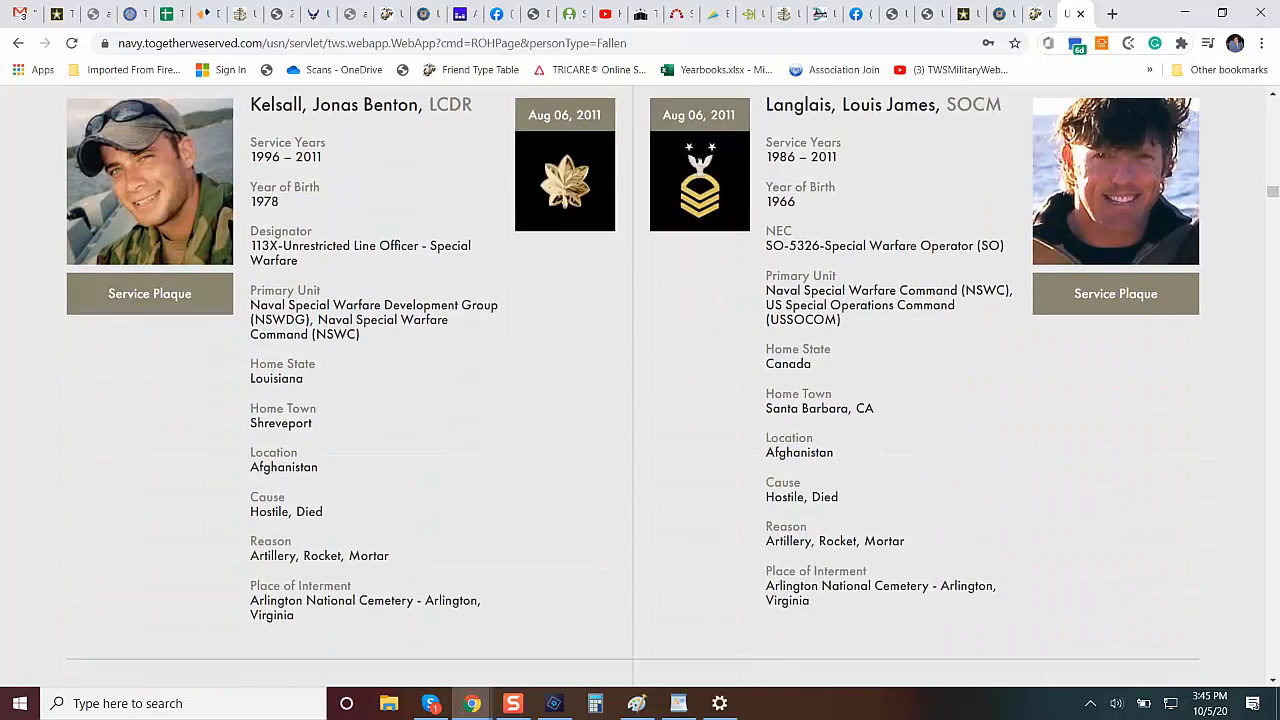
scroll(640, 380, "down", 1)
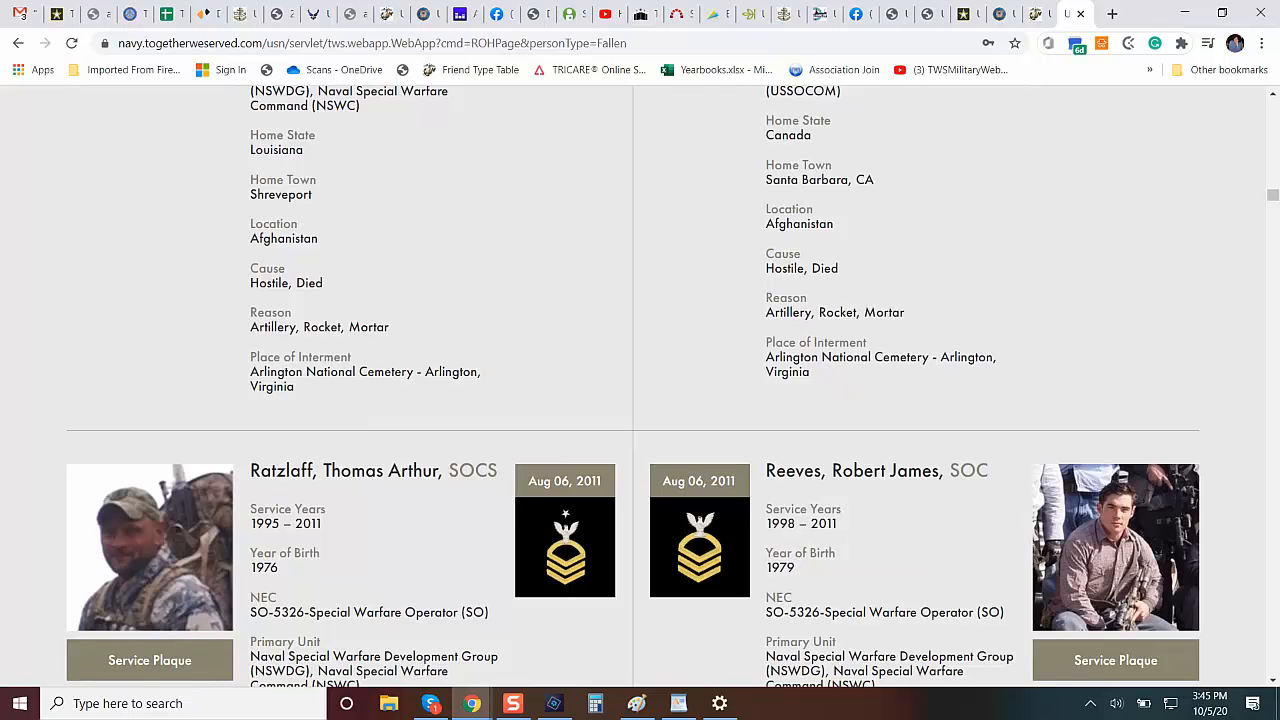
scroll(640, 380, "down", 3)
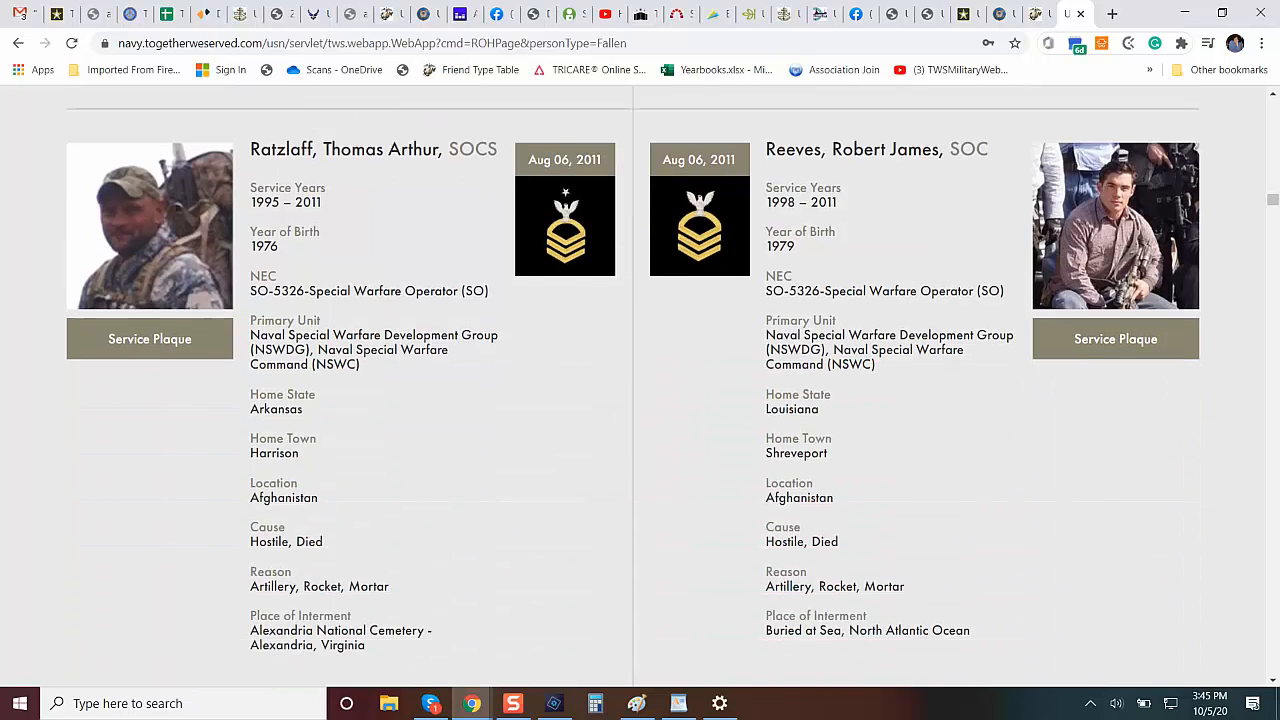
scroll(640, 380, "down", 3)
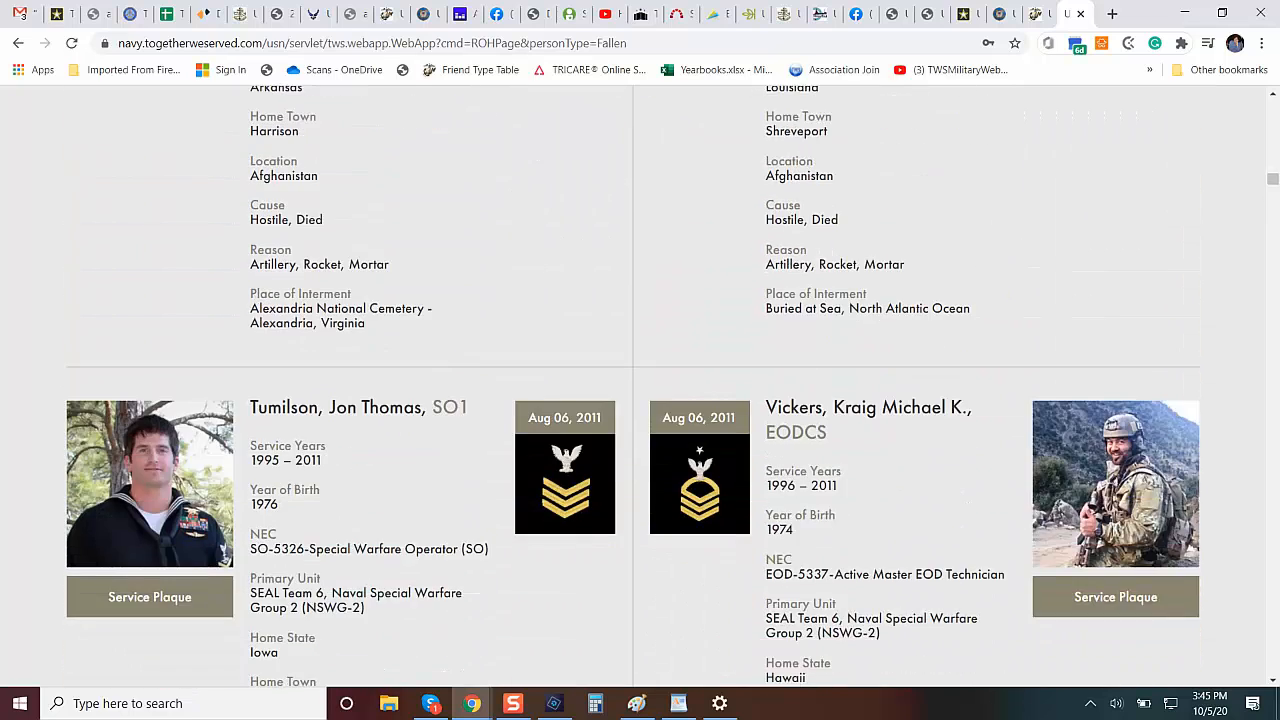
scroll(1277, 368, "down", 6)
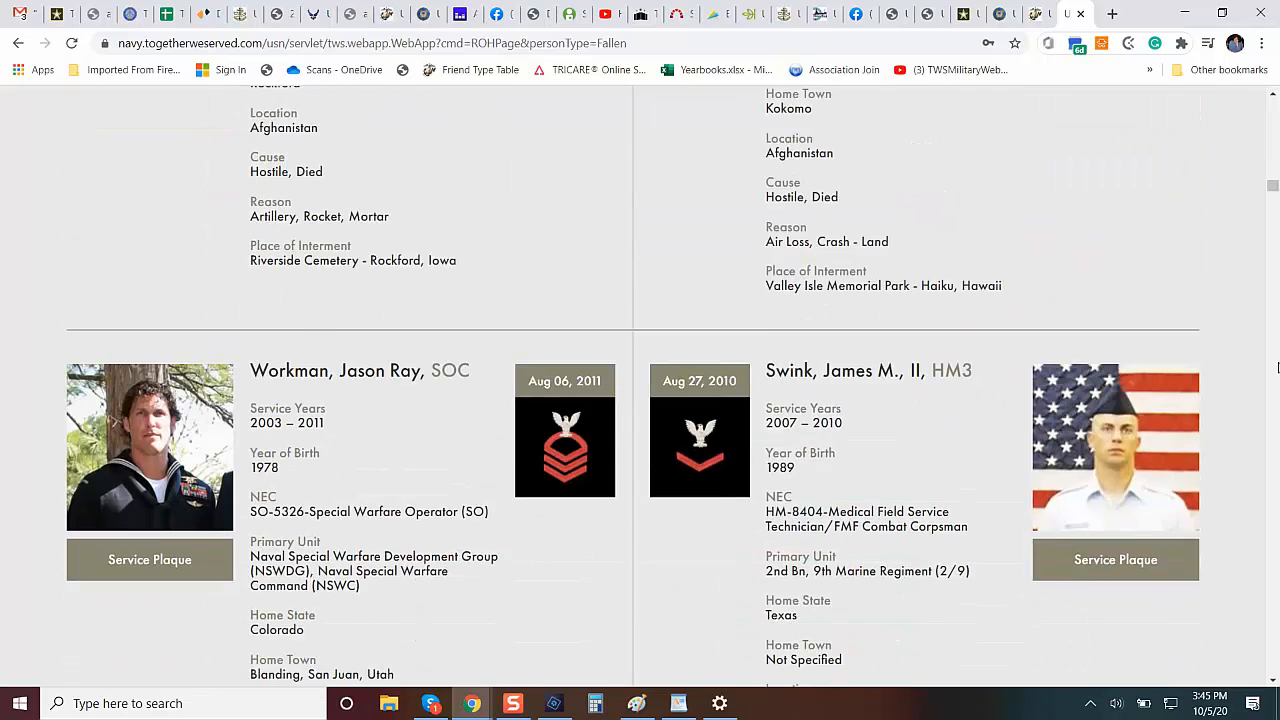
scroll(1277, 368, "down", 2)
scroll(1277, 368, "down", 2)
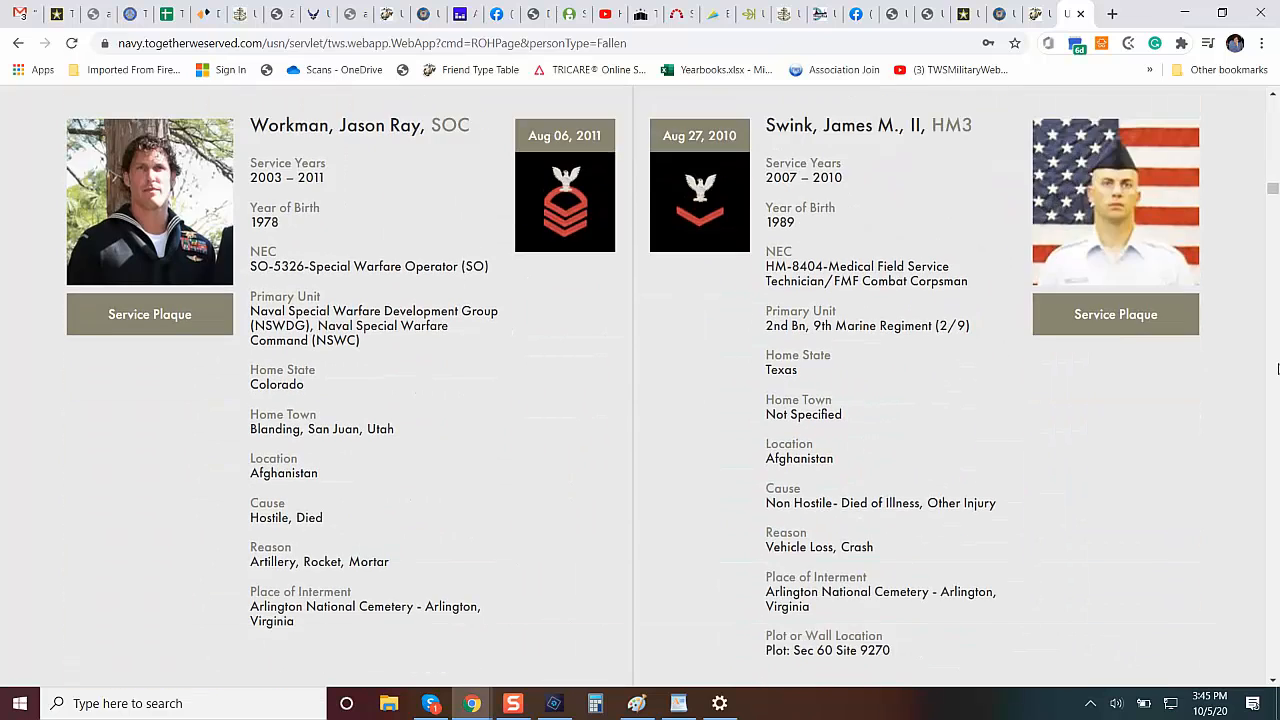
scroll(1277, 371, "down", 1)
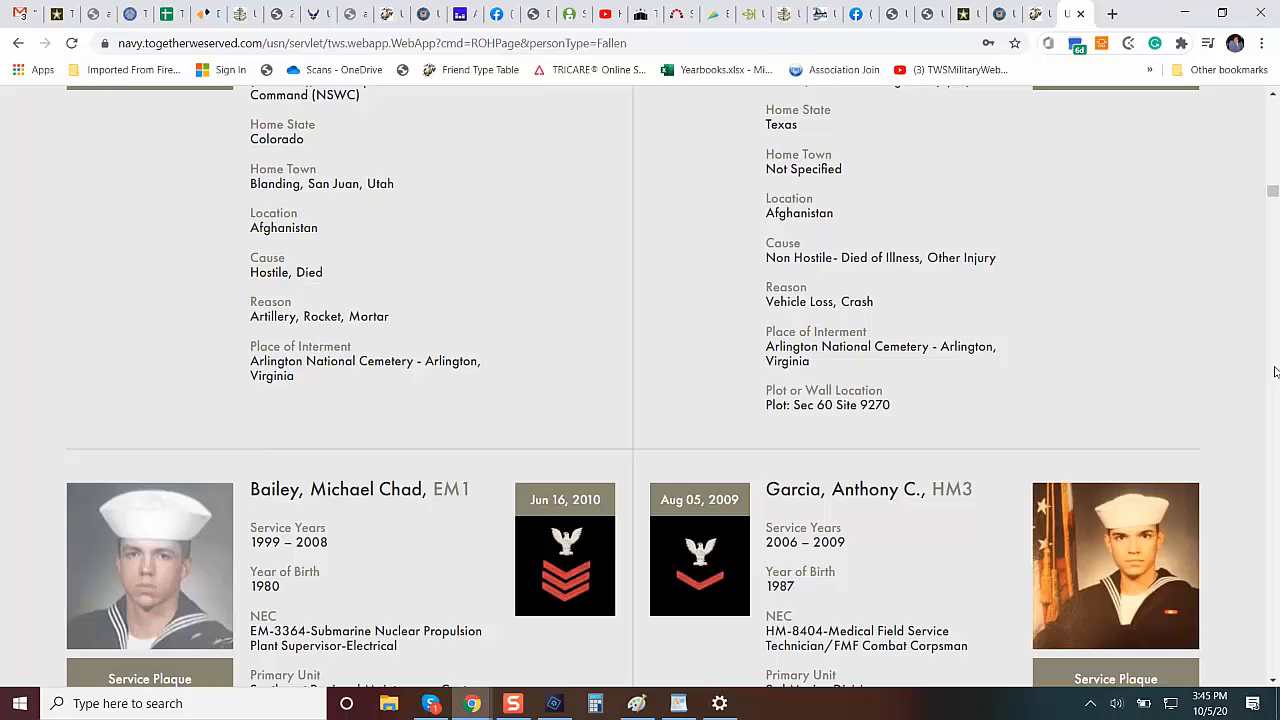
scroll(1274, 372, "down", 2)
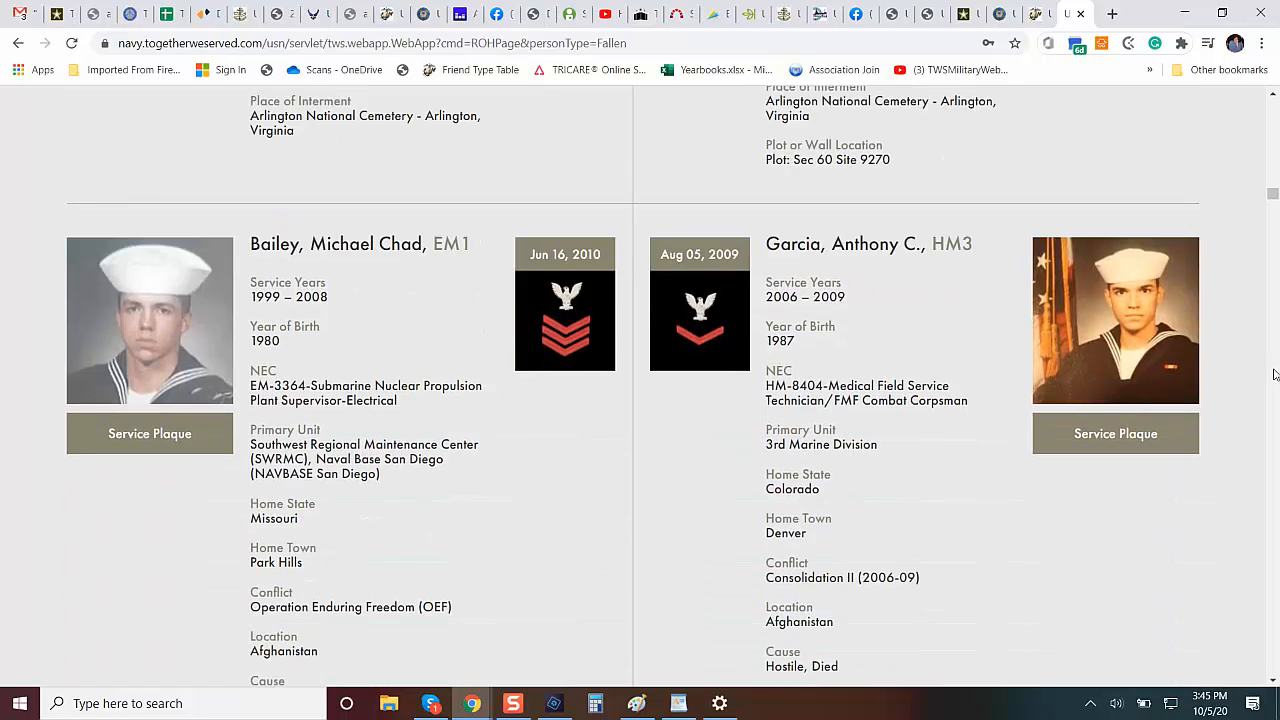